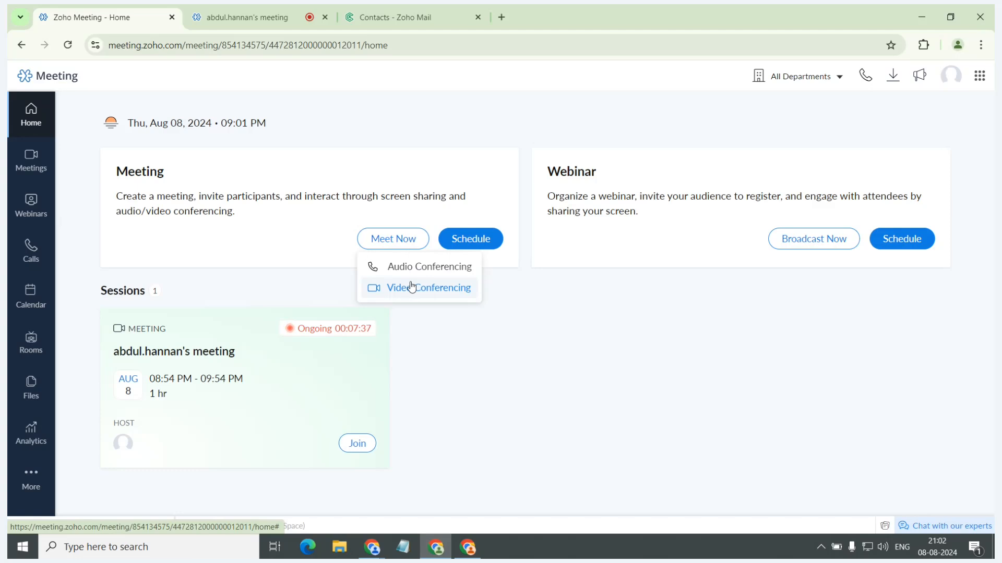
# Switch to the ongoing meeting and view the dialog for changing the meeting title, leaving the title as it is.
pyautogui.click(209, 7)
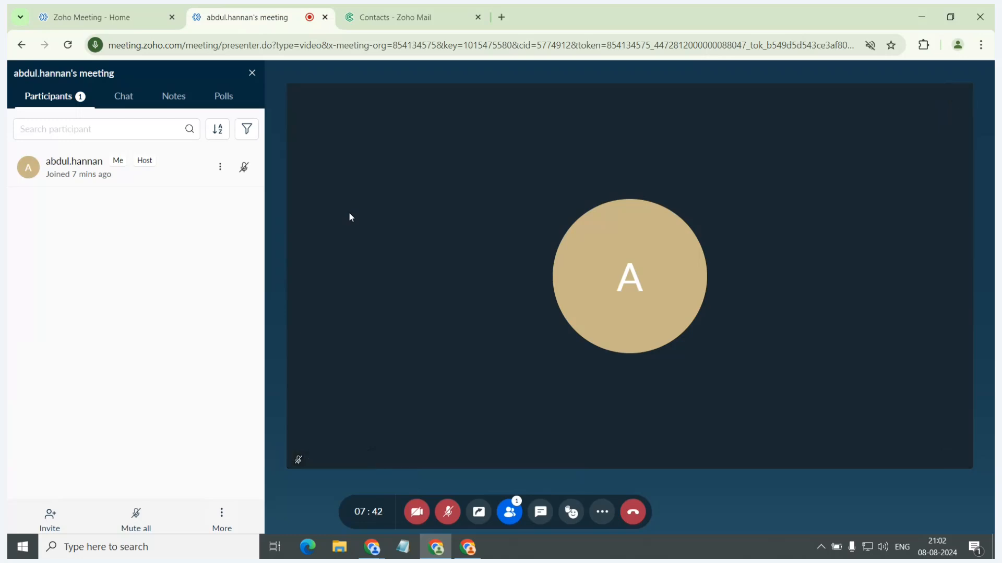
pyautogui.click(123, 74)
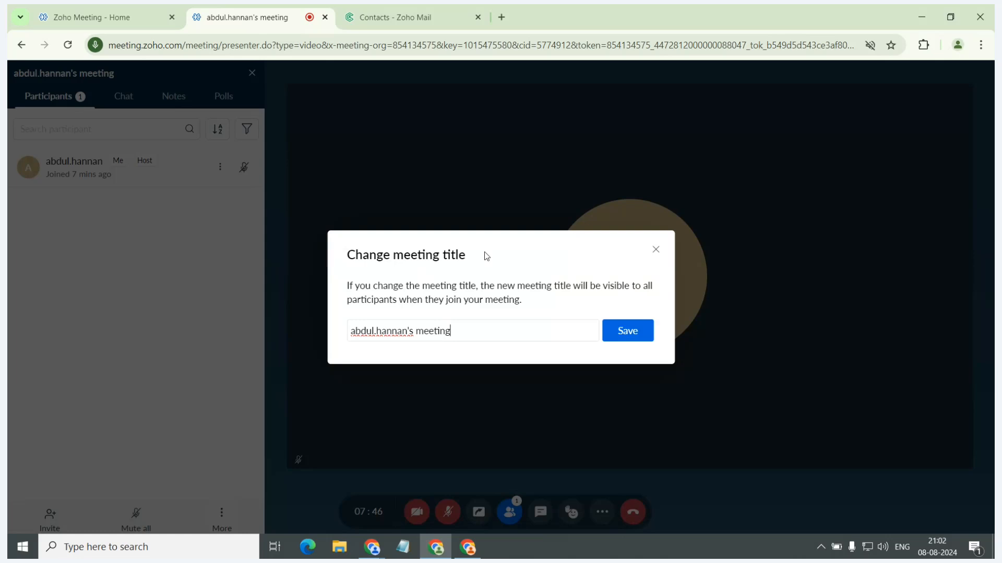
pyautogui.click(655, 250)
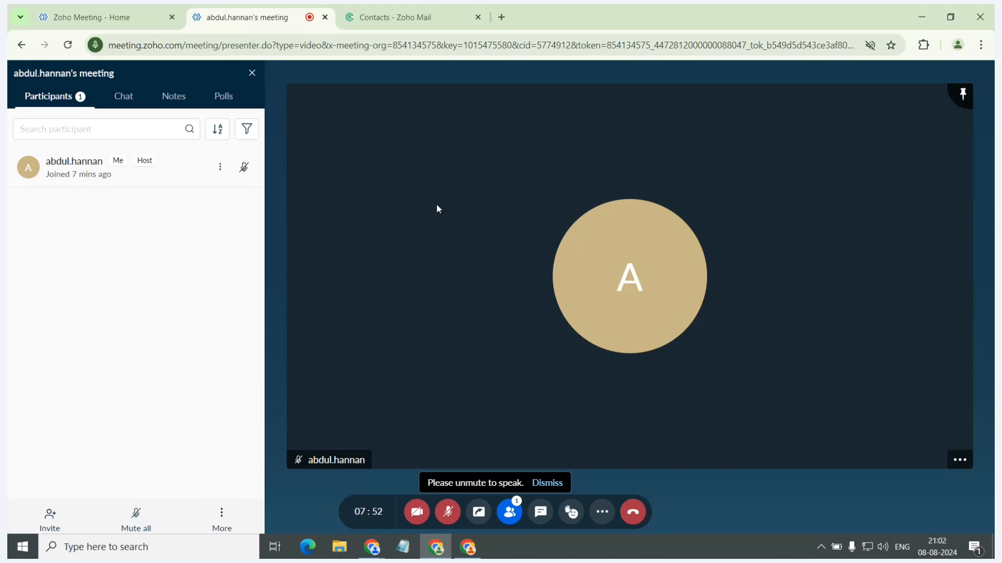
# Review the options for inviting participants, including the meeting link and the meeting ID and password details.
pyautogui.click(42, 521)
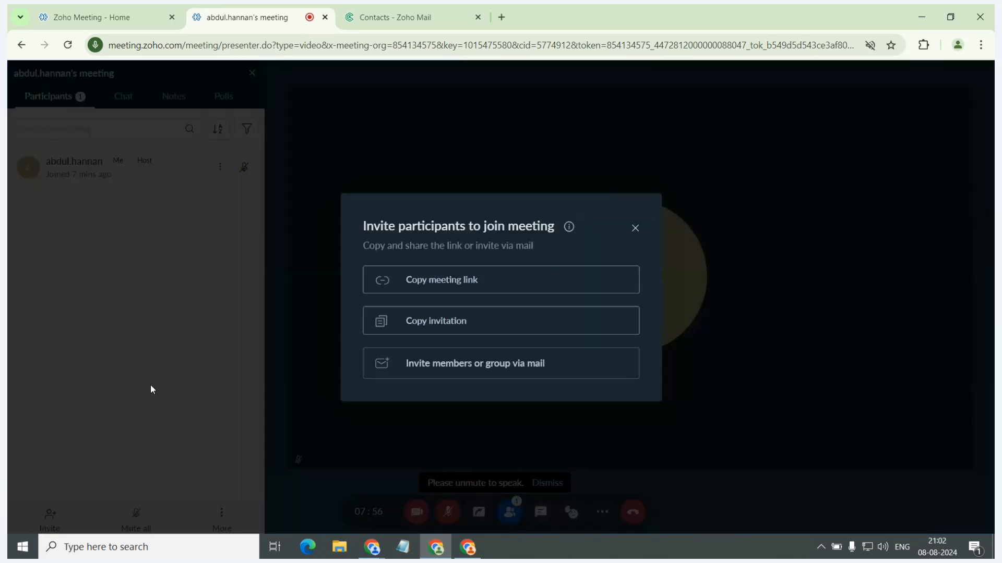
pyautogui.click(407, 282)
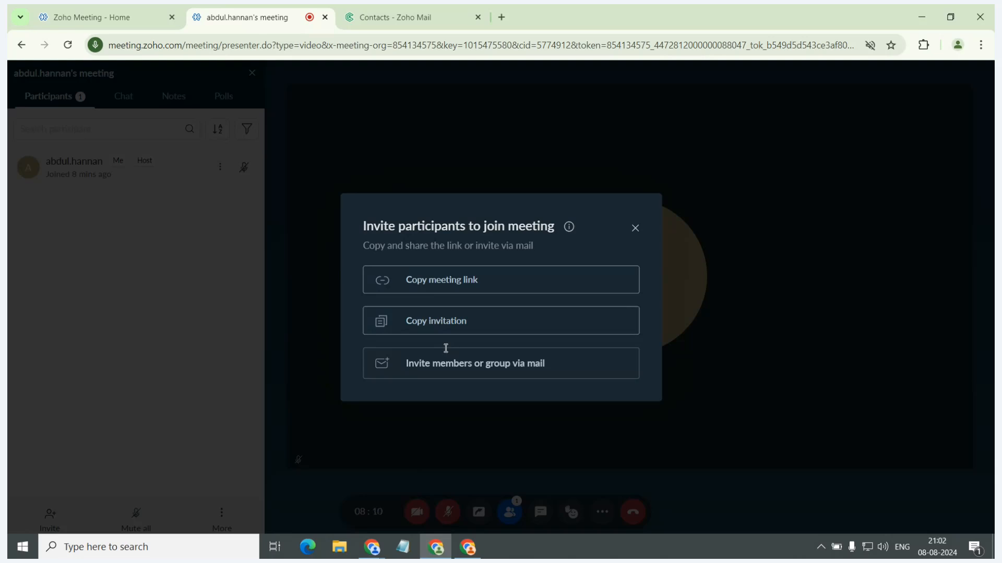
pyautogui.moveTo(570, 236)
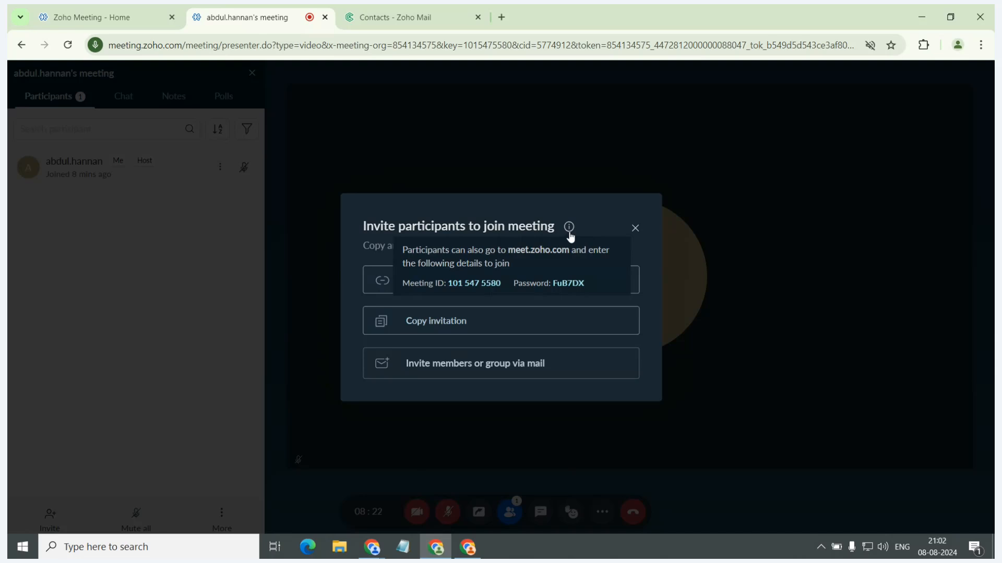
pyautogui.click(635, 228)
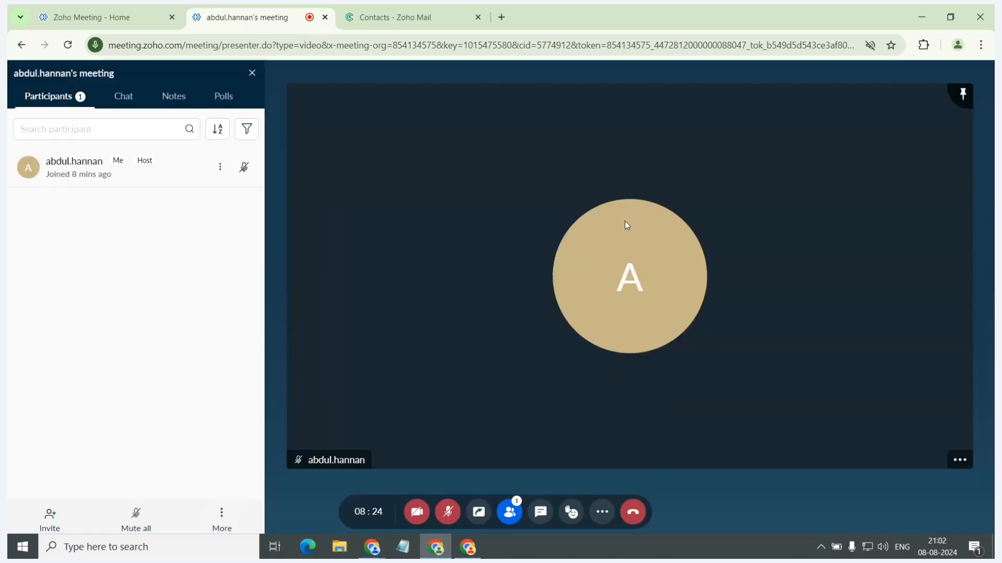
# Copy the meeting link from the participant invitation options and close the invitation dialog.
pyautogui.click(62, 516)
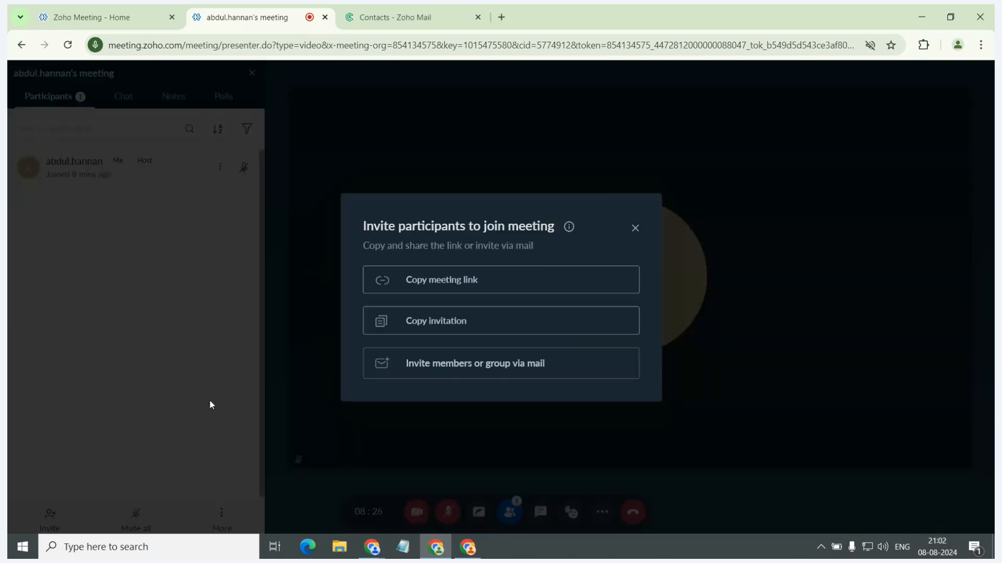
pyautogui.click(420, 293)
pyautogui.click(634, 228)
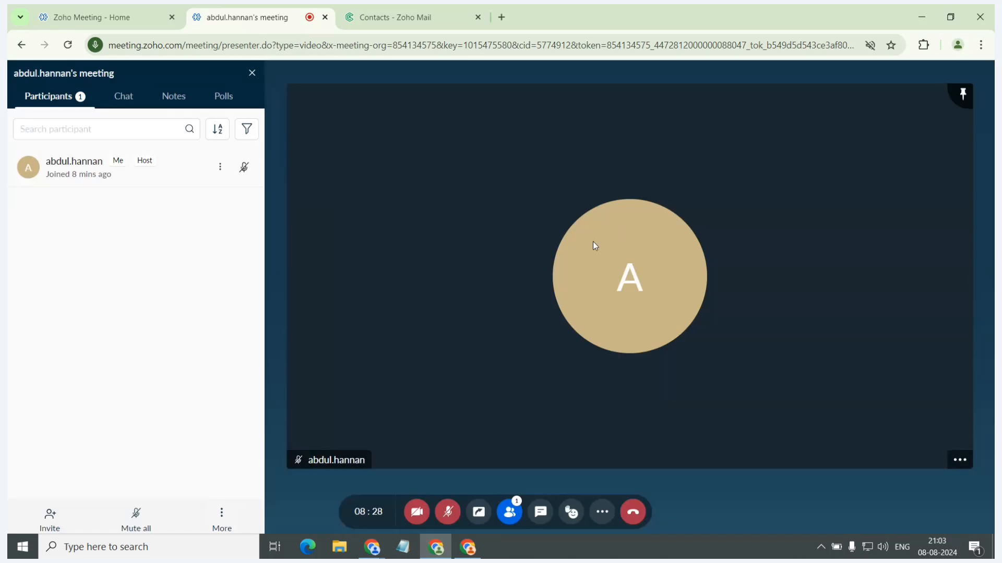
# Switch to the Chrome window with the empty new tab and open the copied meeting link there.
pyautogui.hotkey('alt', 'Tab')
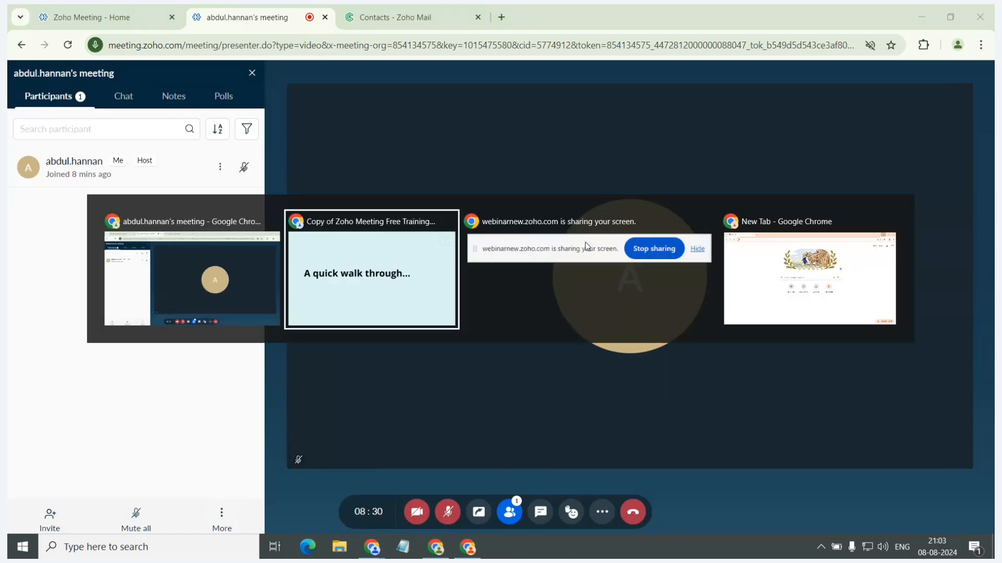
pyautogui.hotkey('alt', 'Tab')
pyautogui.hotkey('alt', 'Tab')
pyautogui.hotkey('ctrl', 'v')
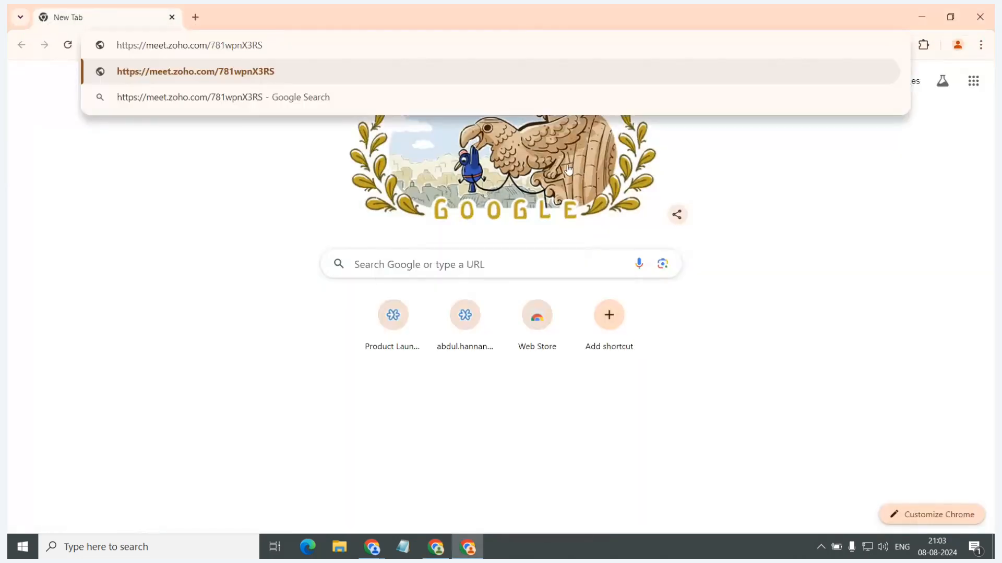
pyautogui.press('Return')
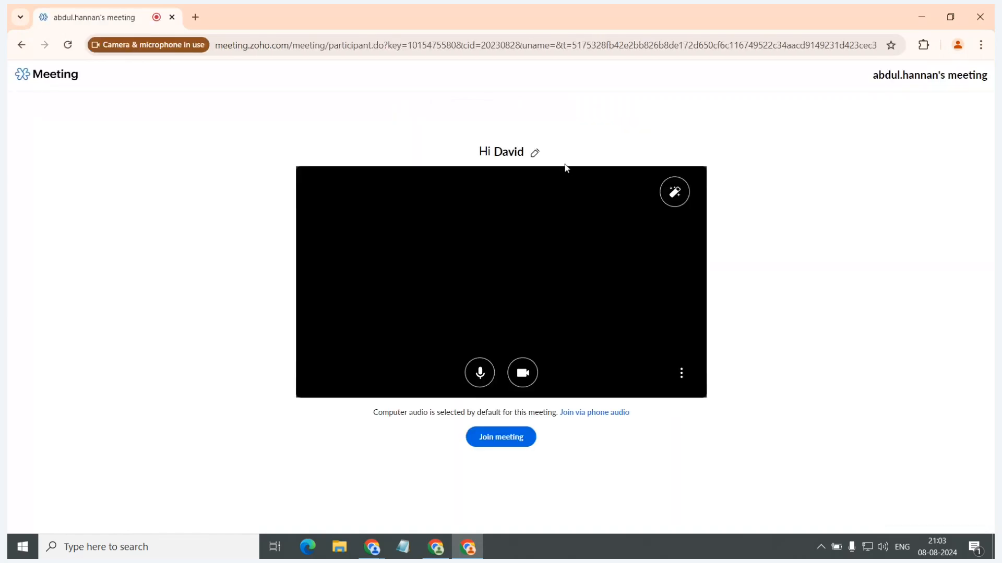
# Join the meeting as a participant with the microphone muted and the camera off.
pyautogui.click(479, 372)
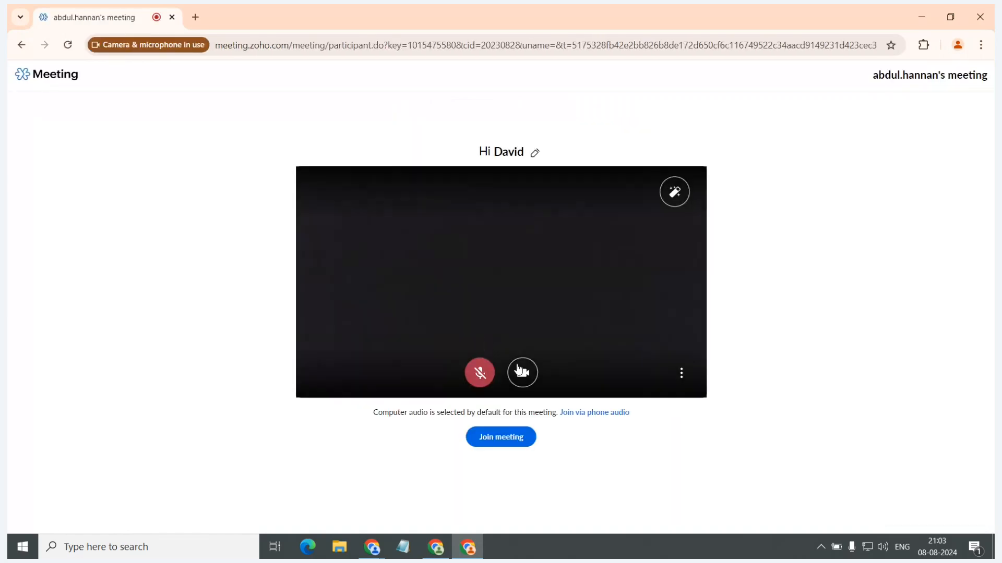
pyautogui.click(519, 371)
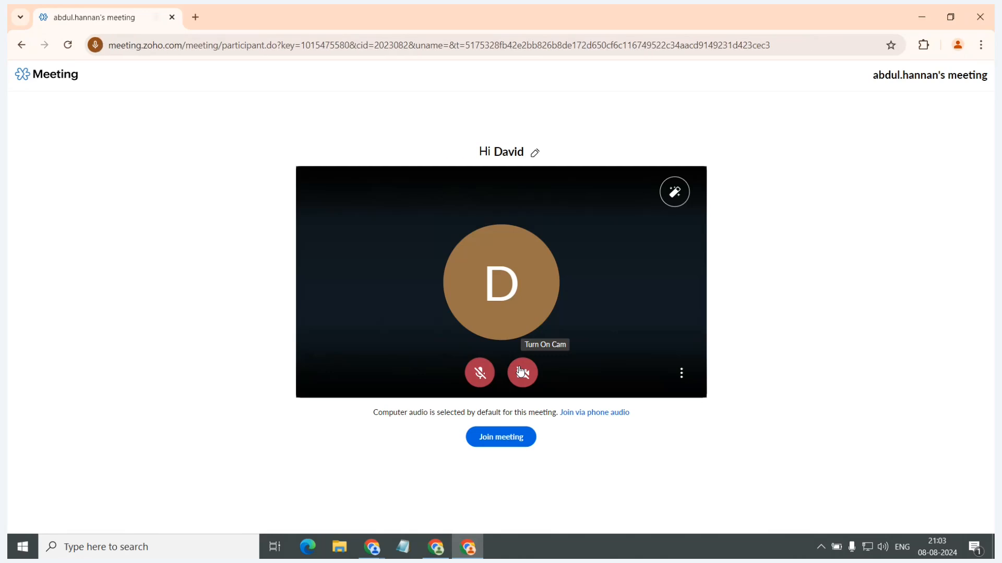
pyautogui.click(512, 441)
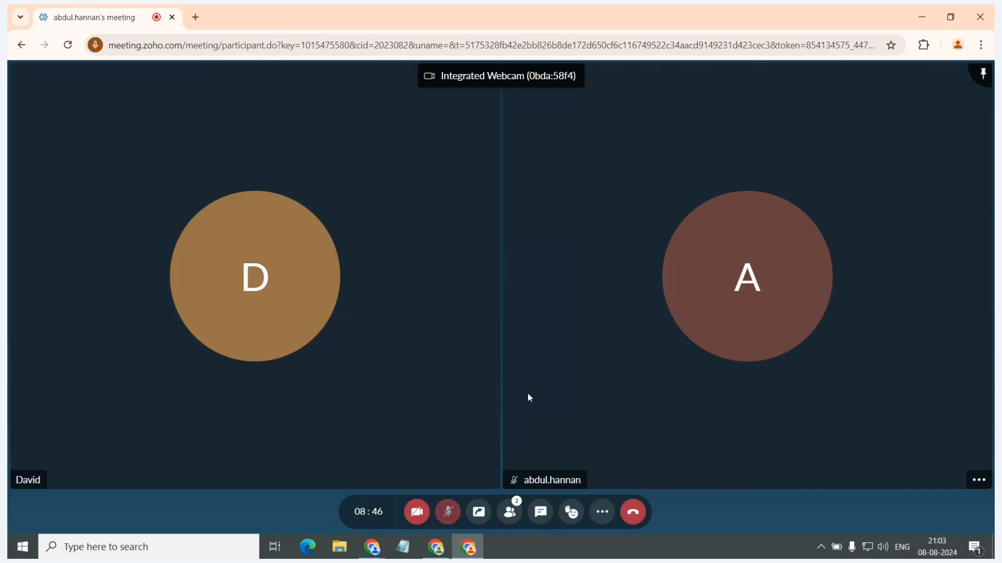
# Return to the host's meeting window, pin the newly joined participant's video and unpin it again.
pyautogui.hotkey('alt', 'Tab')
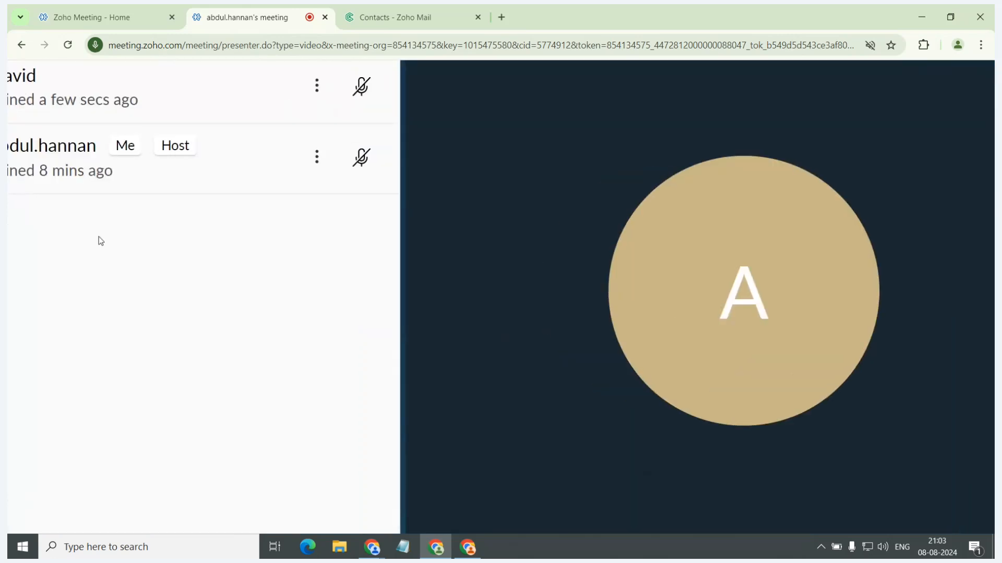
pyautogui.click(315, 92)
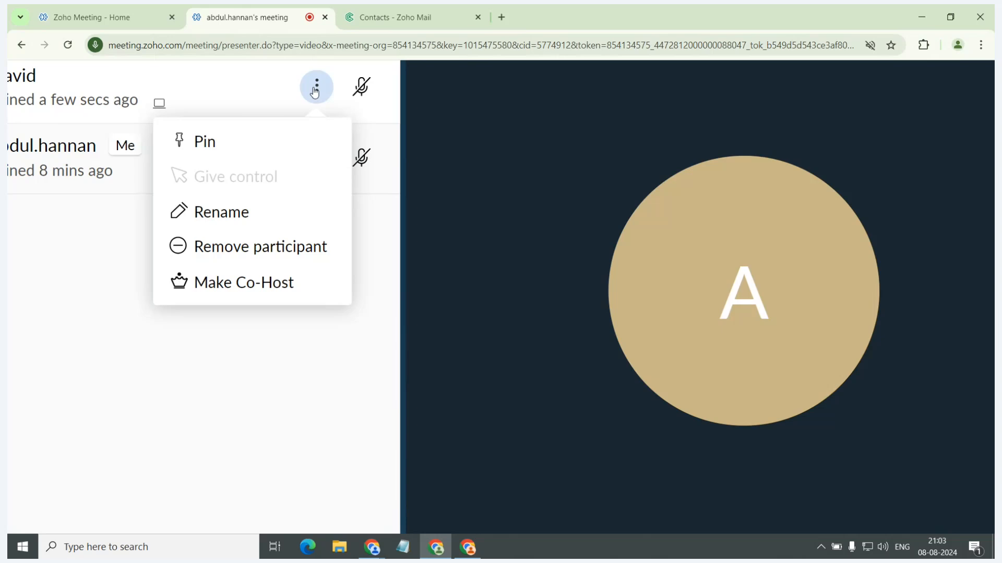
pyautogui.click(286, 138)
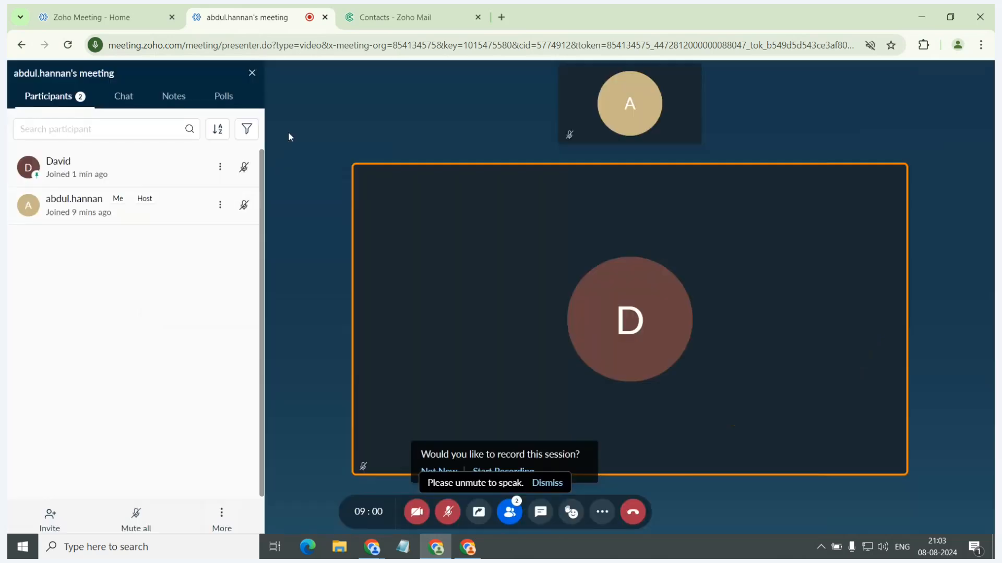
pyautogui.click(220, 168)
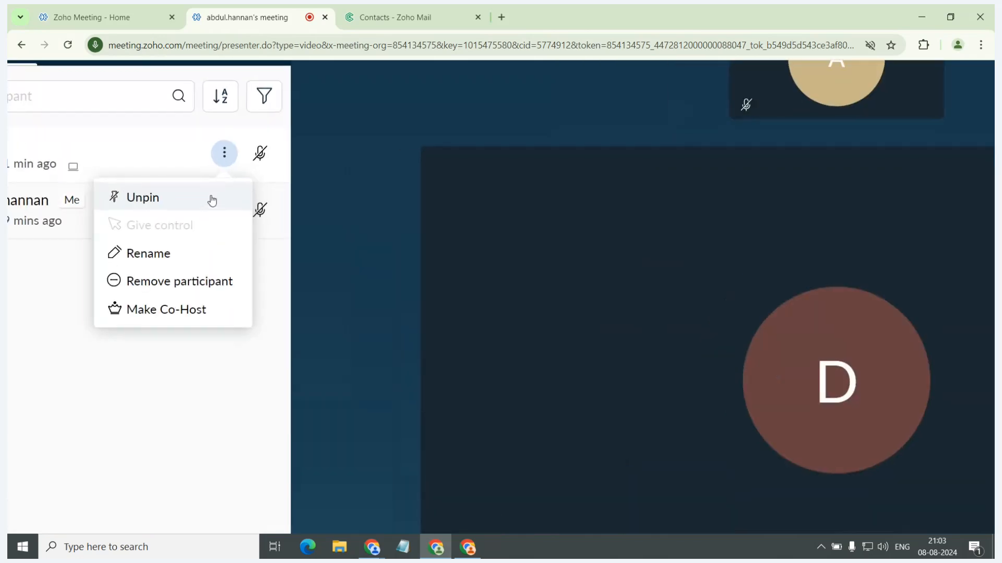
pyautogui.click(213, 196)
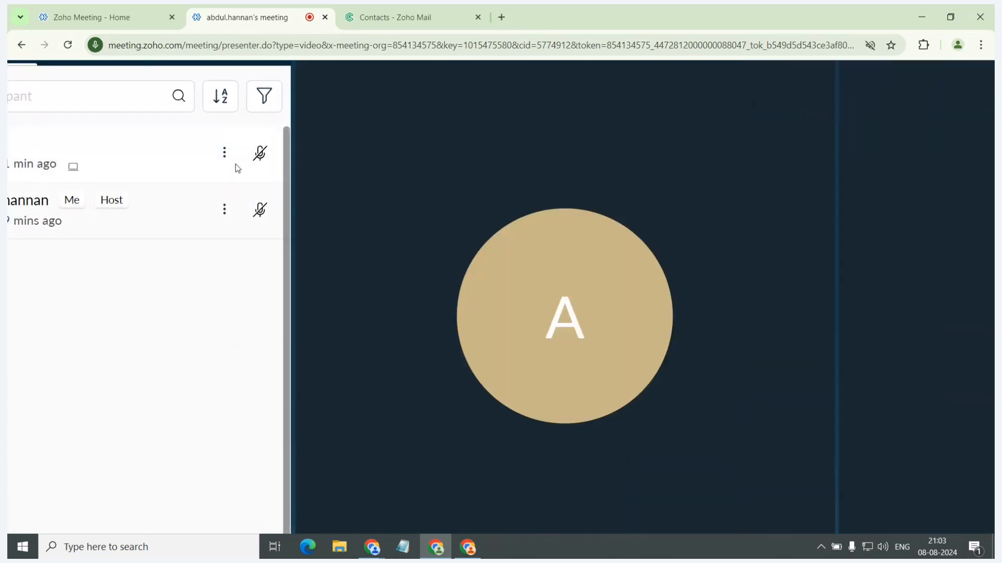
# Review the host's management options for the joined participant and the sound, sharing and unmute permissions for all participants.
pyautogui.click(224, 154)
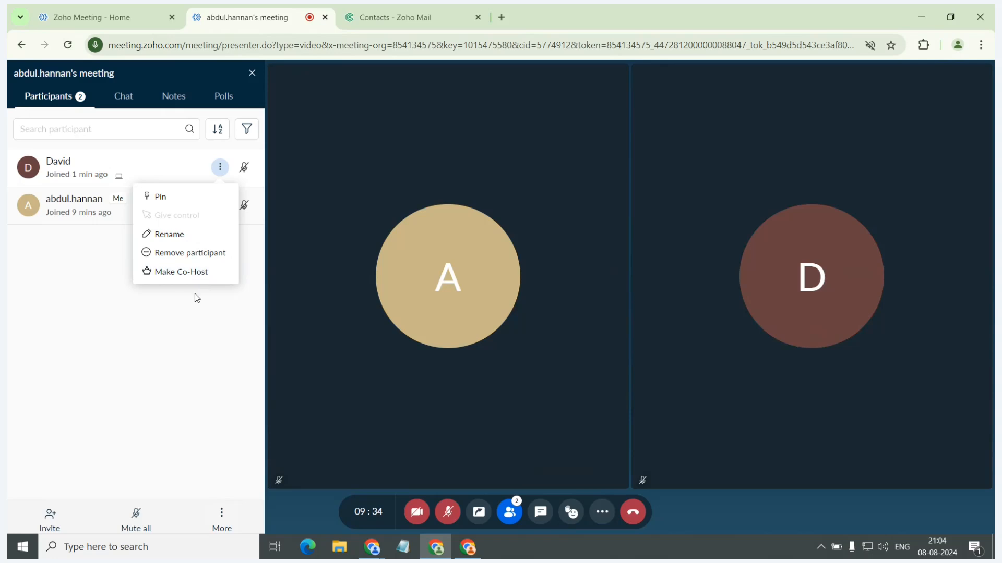
pyautogui.click(198, 297)
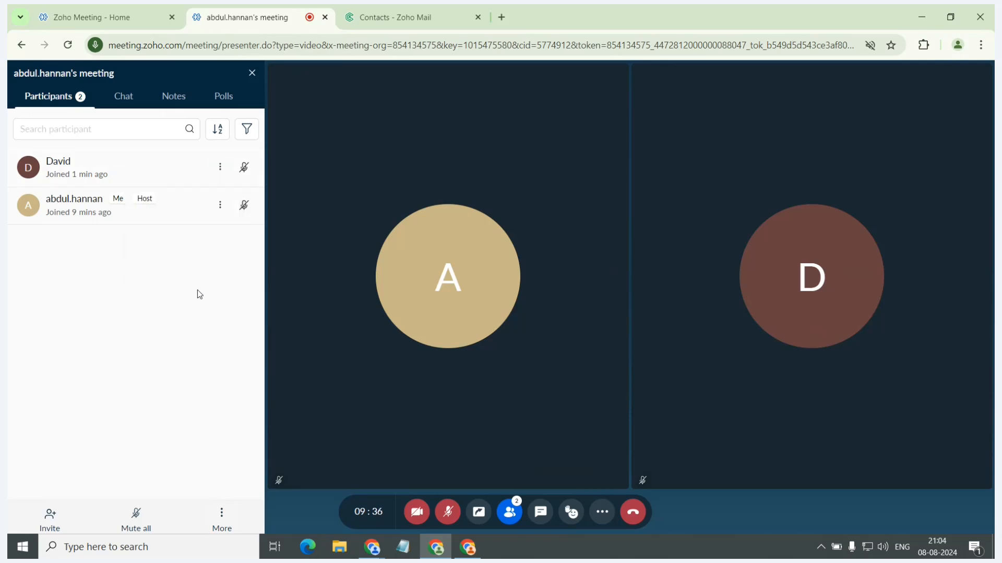
pyautogui.click(213, 517)
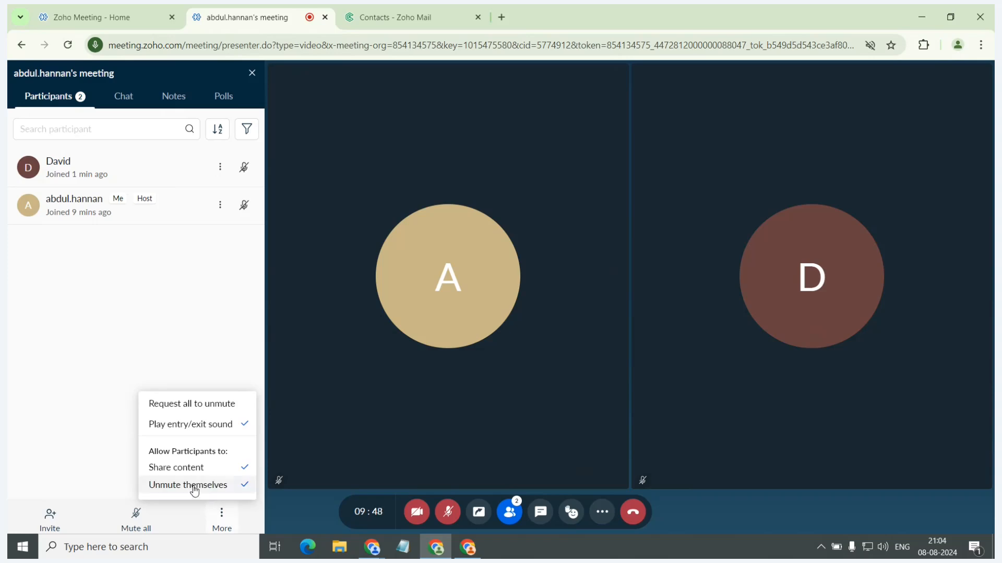
pyautogui.click(220, 301)
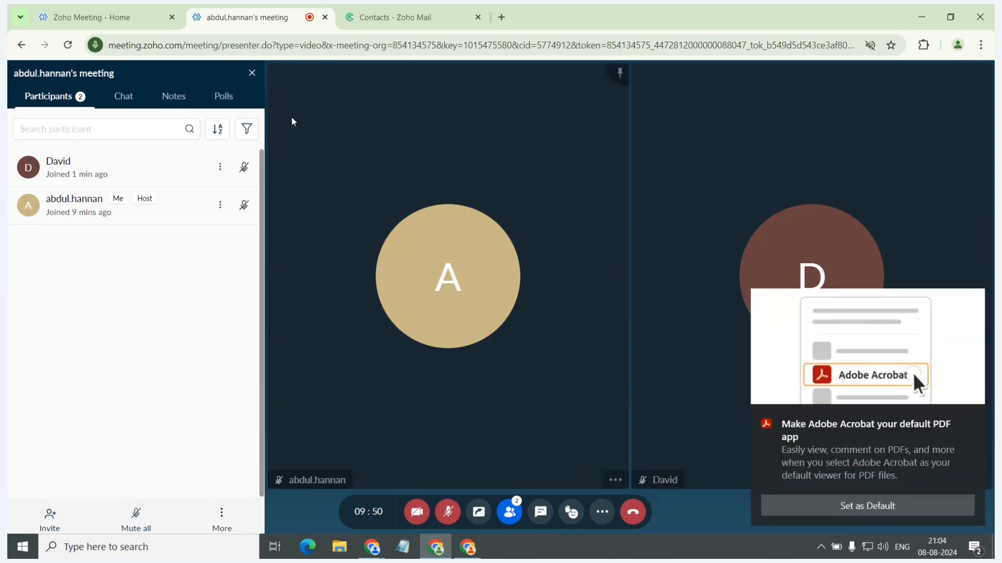
# Review the sort and filter options for the participant list.
pyautogui.click(222, 129)
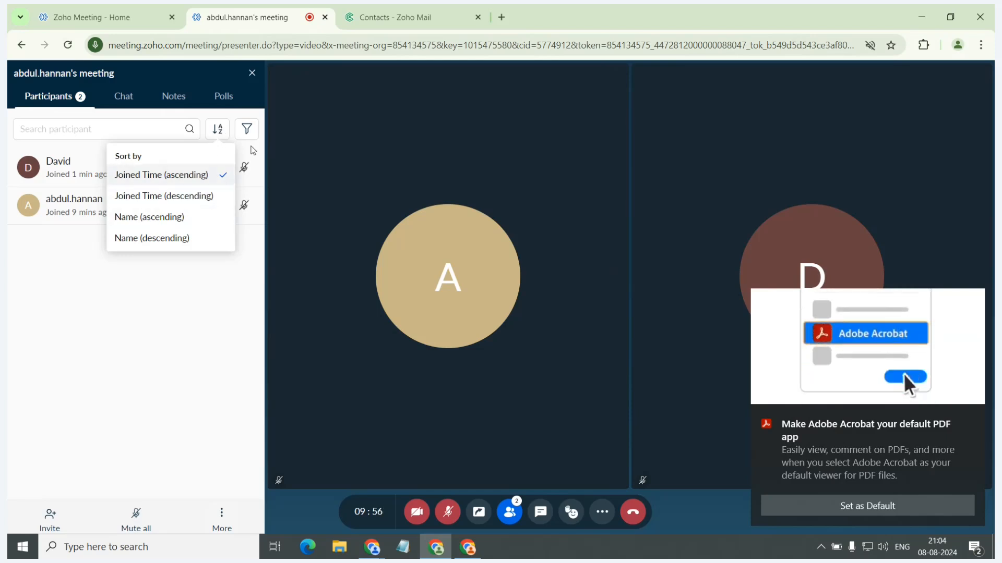
pyautogui.click(247, 132)
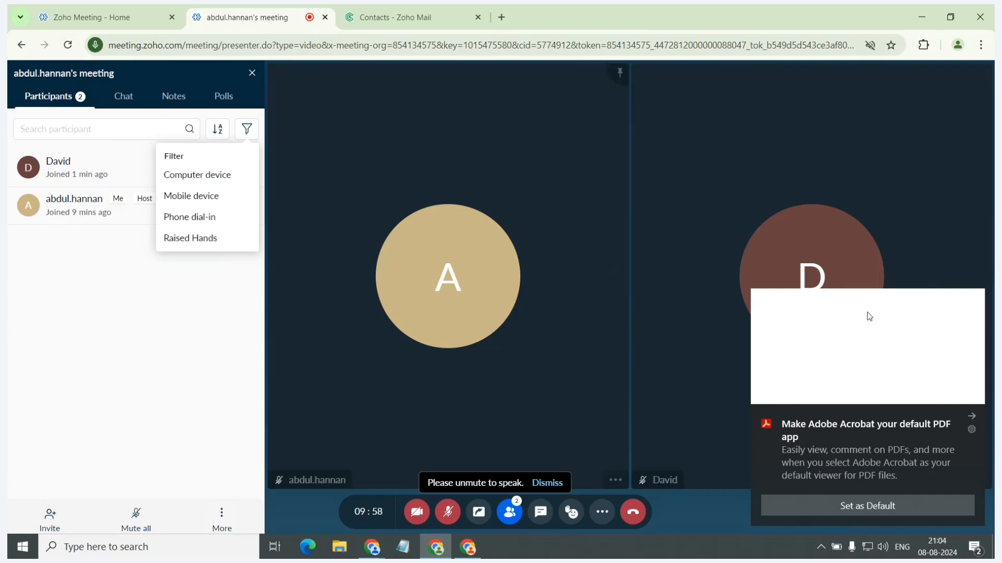
pyautogui.click(413, 144)
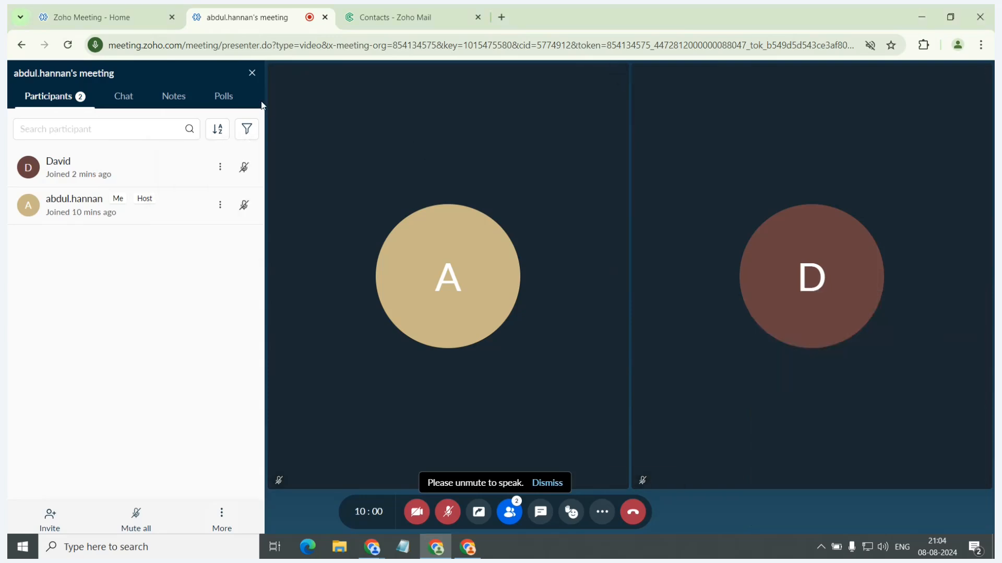
# View the meeting chat, its emoji picker and the message field without sending a message.
pyautogui.click(131, 111)
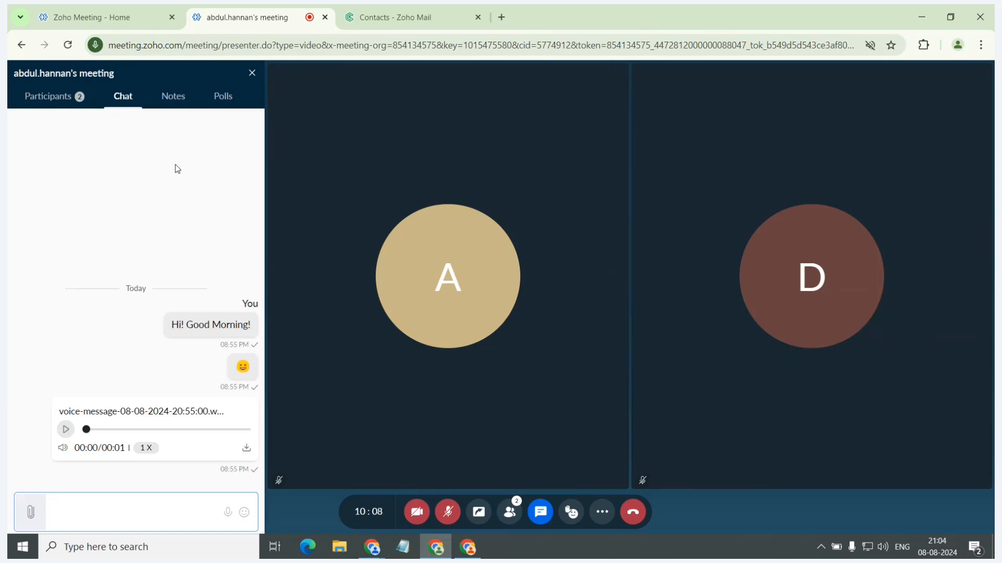
pyautogui.click(249, 513)
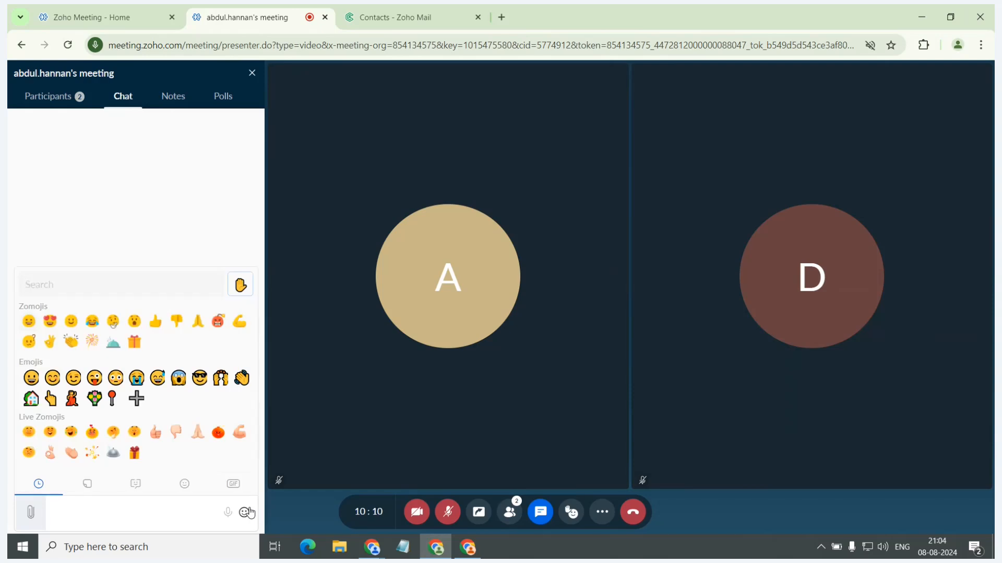
pyautogui.click(214, 261)
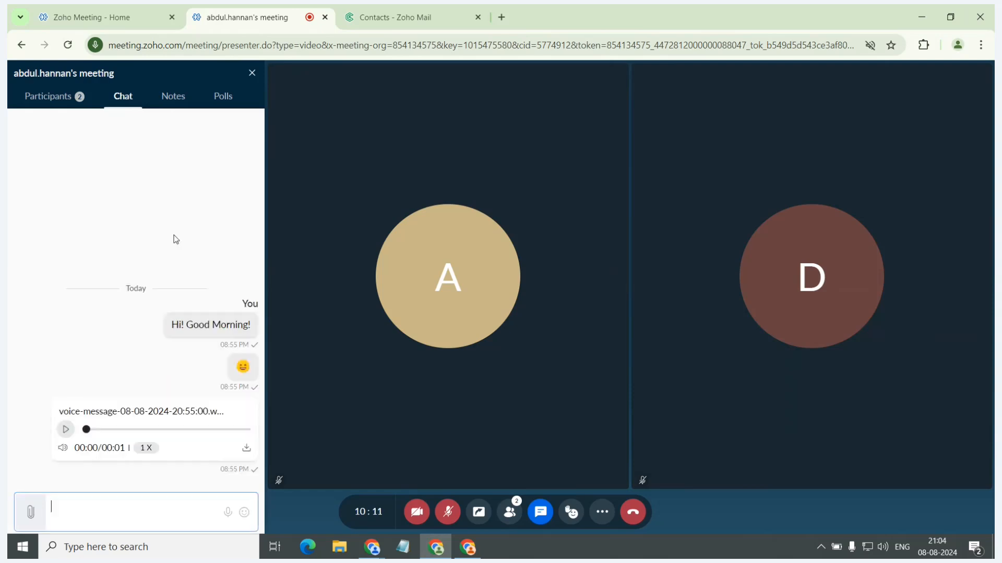
pyautogui.click(61, 508)
# Open the meeting notes, view all notes, and return to the notes of this meeting.
pyautogui.click(167, 100)
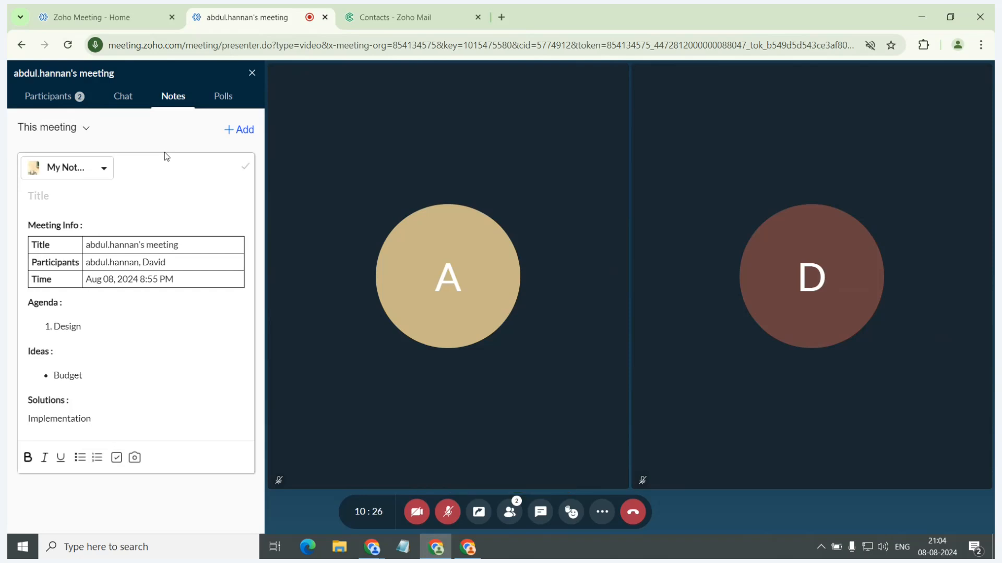
pyautogui.click(83, 127)
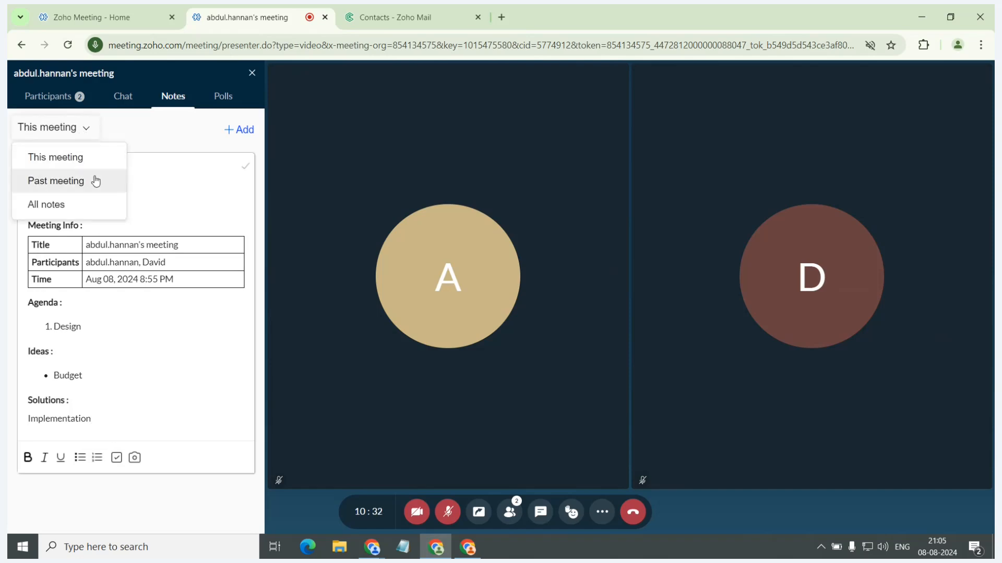
pyautogui.click(90, 206)
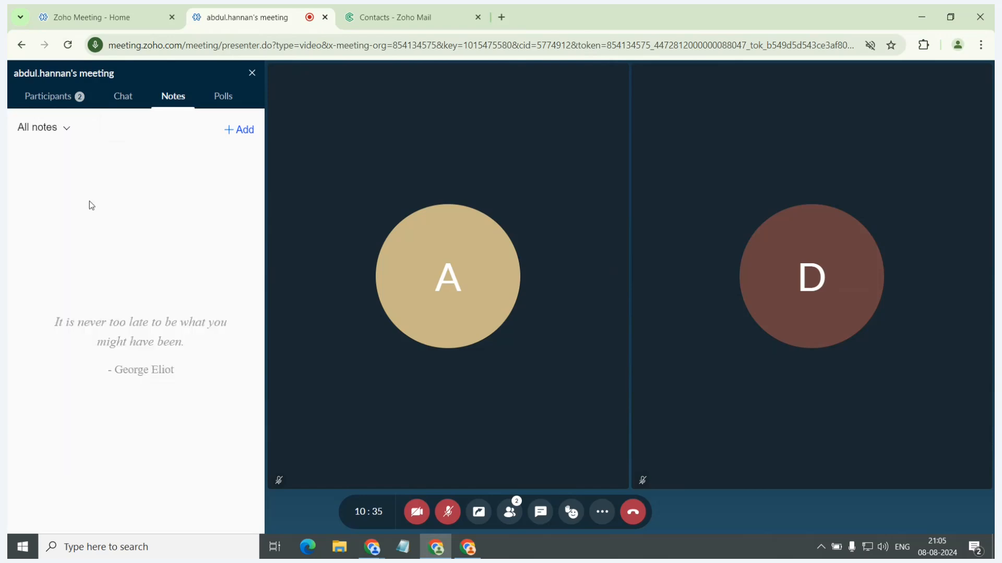
pyautogui.click(68, 127)
pyautogui.click(52, 157)
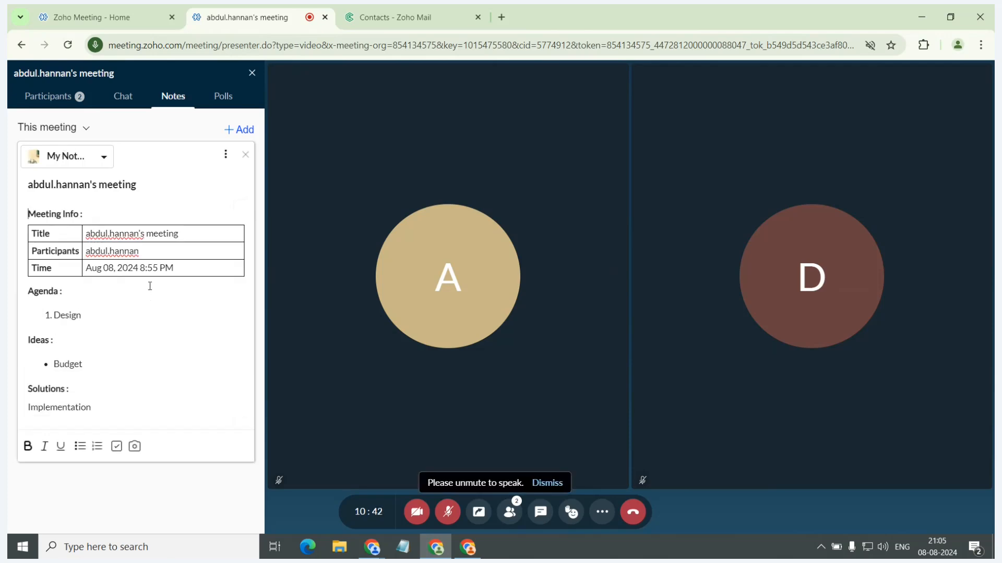
# Add a new note to this meeting and apply the meeting notes template to it.
pyautogui.click(236, 130)
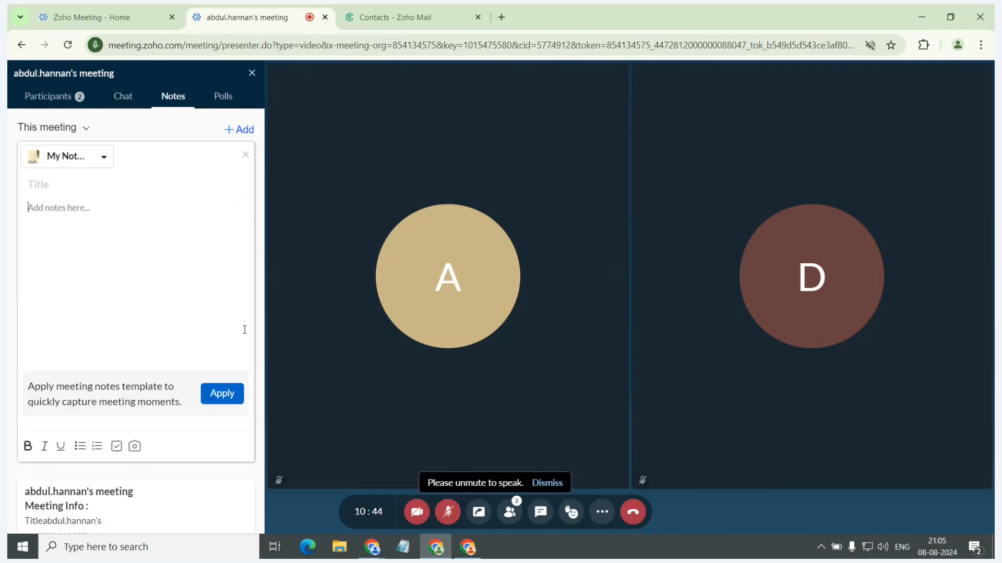
pyautogui.click(230, 394)
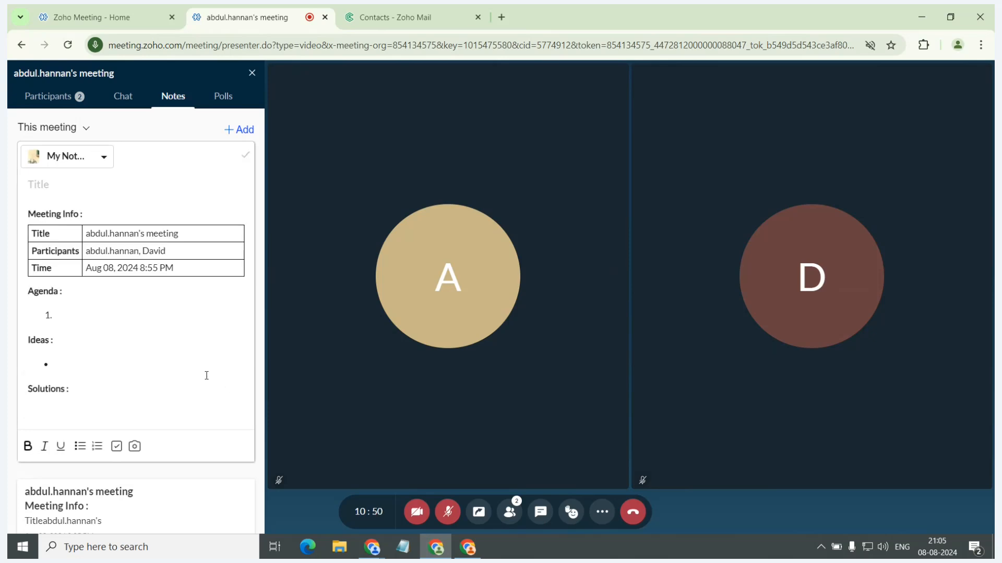
# View the meeting's polls and the form for adding a poll, and leave the form without adding one.
pyautogui.click(226, 104)
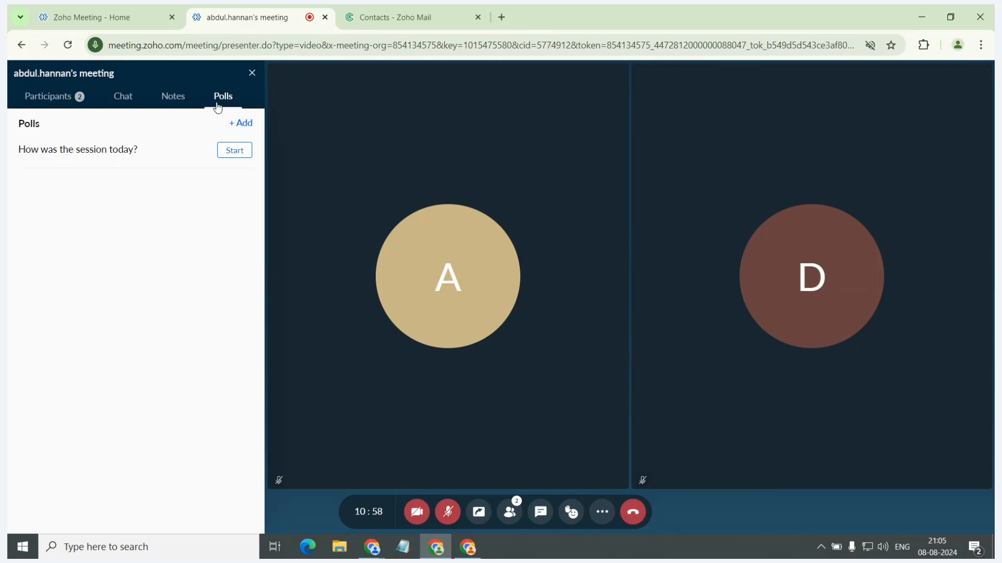
pyautogui.click(240, 123)
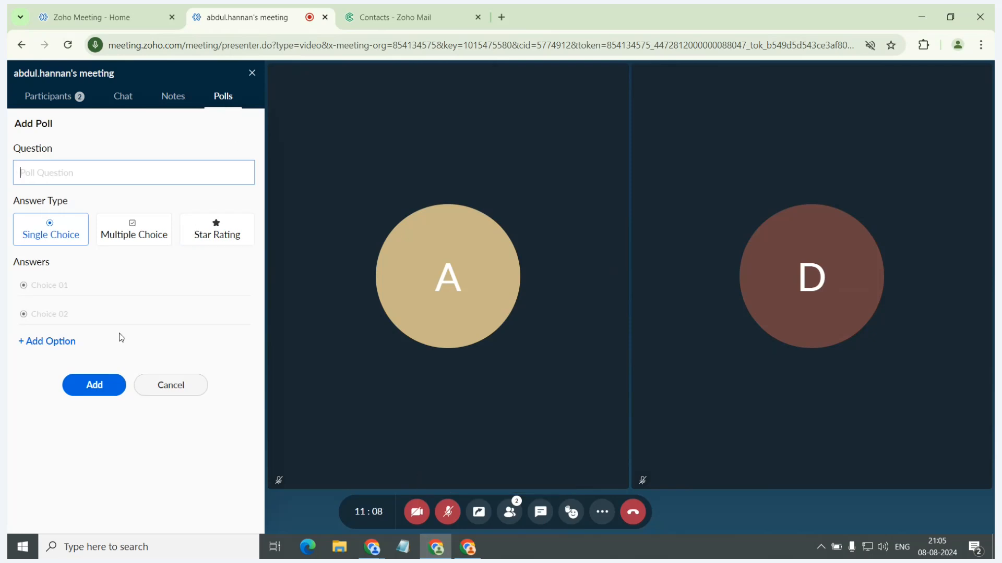
pyautogui.click(168, 383)
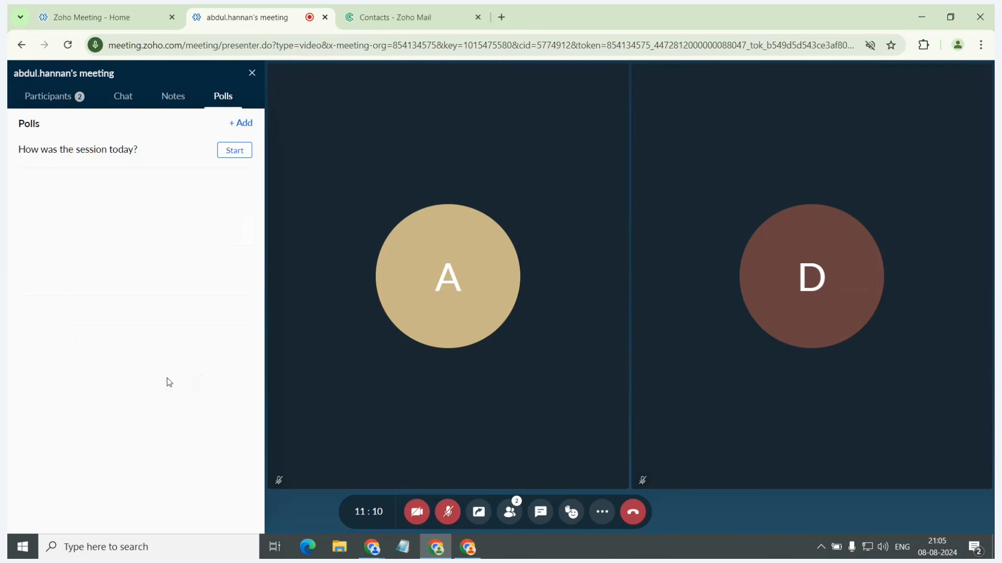
# Start the poll "How was the session today?", submit a five-star rating from the participant's window, and view the result as host.
pyautogui.click(233, 154)
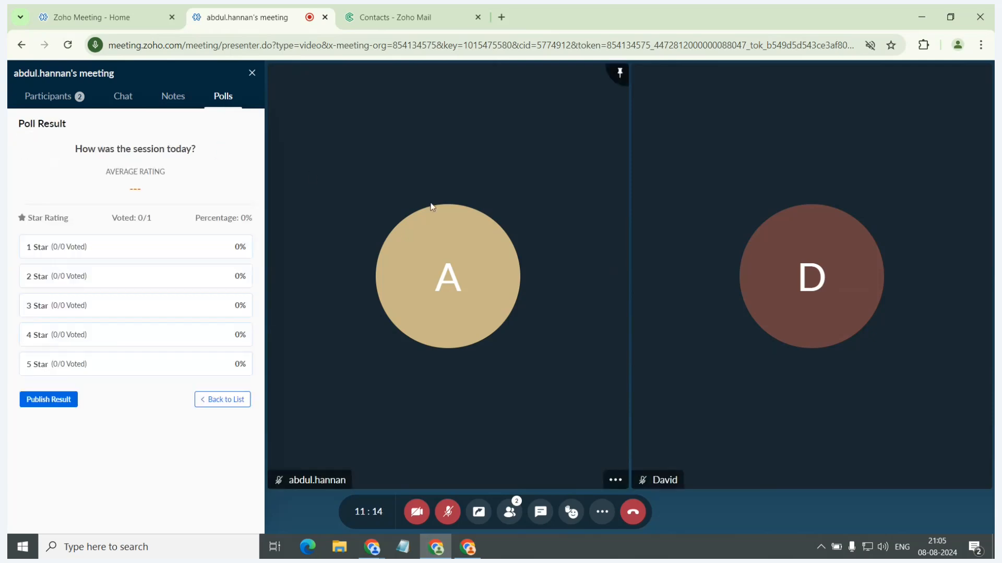
pyautogui.hotkey('alt', 'Tab')
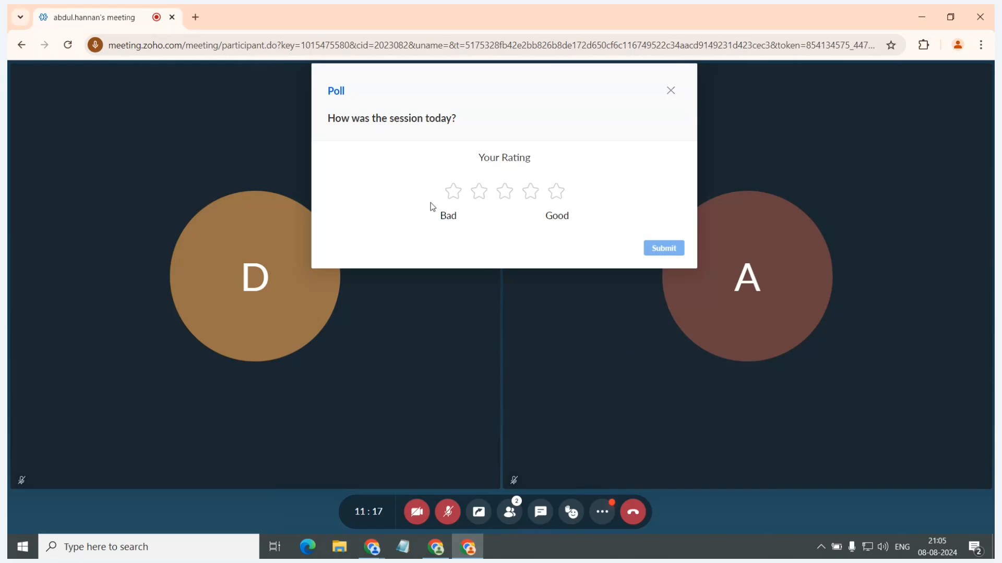
pyautogui.click(556, 192)
pyautogui.click(657, 249)
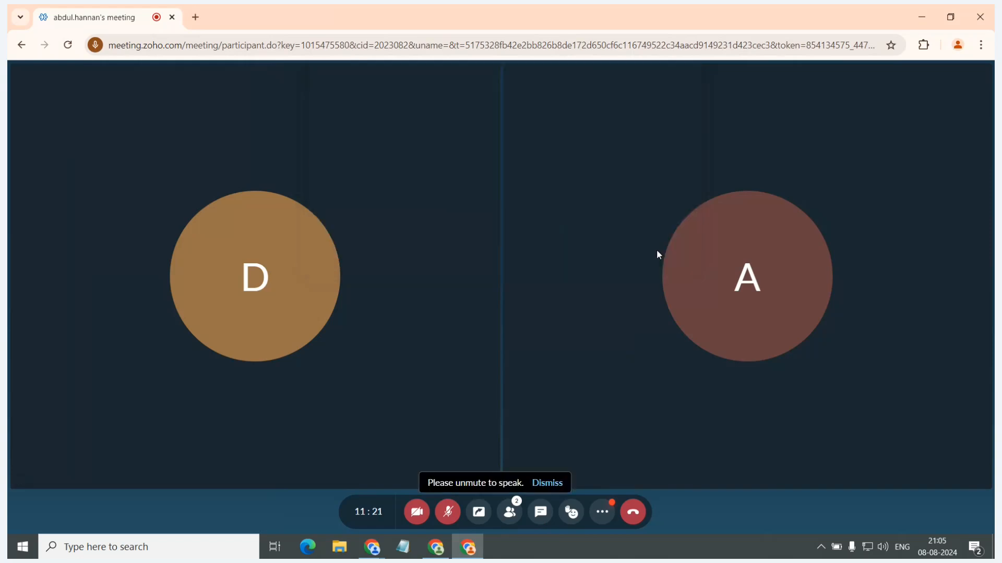
pyautogui.hotkey('alt', 'Tab')
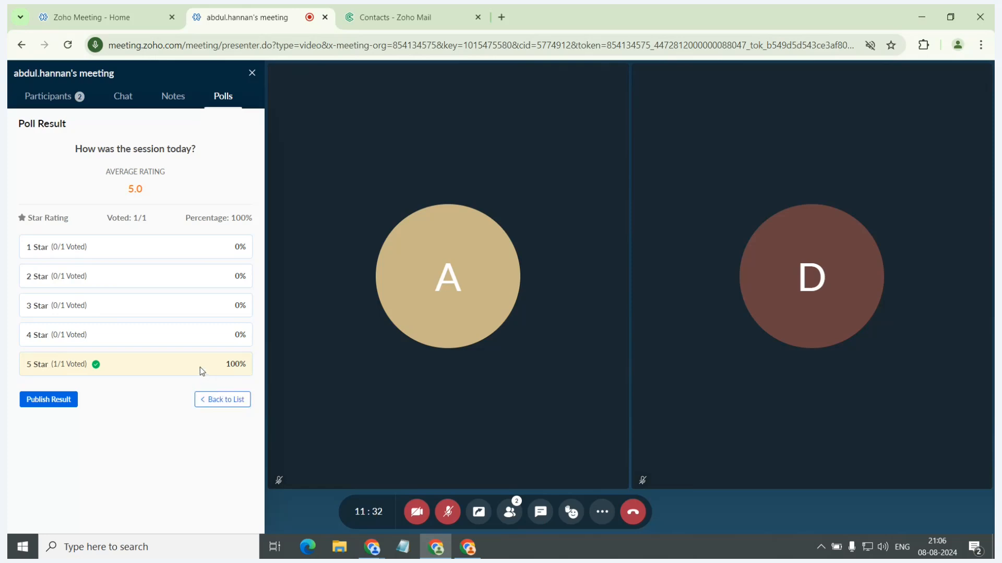
pyautogui.click(253, 72)
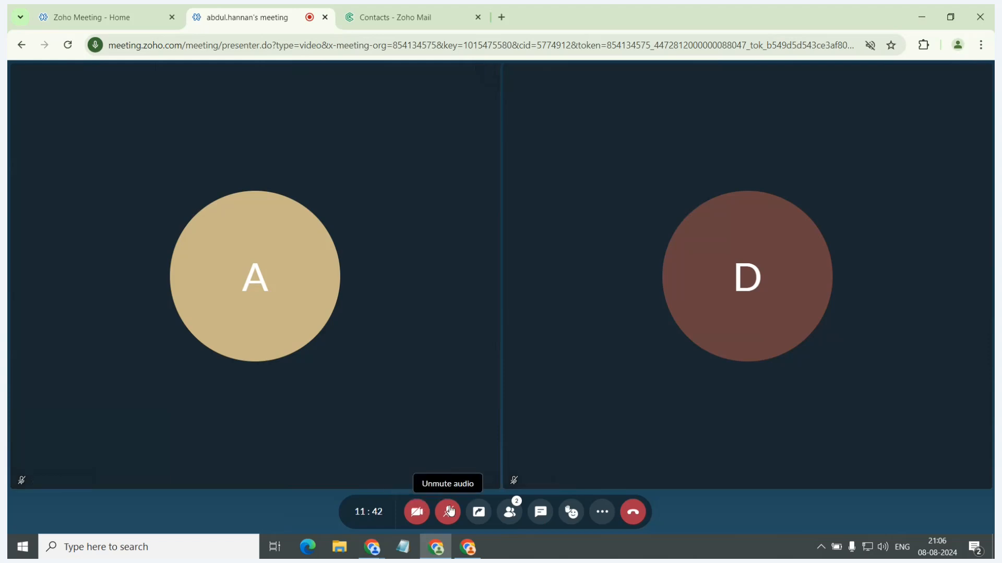
# Share the entire screen with the meeting and dismiss the Picture-in-Picture offer.
pyautogui.click(477, 514)
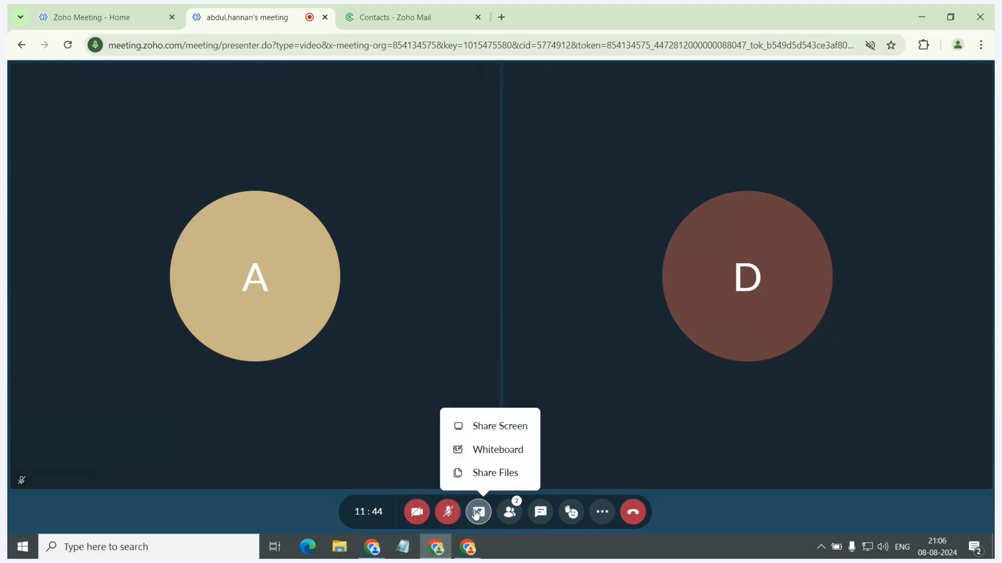
pyautogui.click(489, 433)
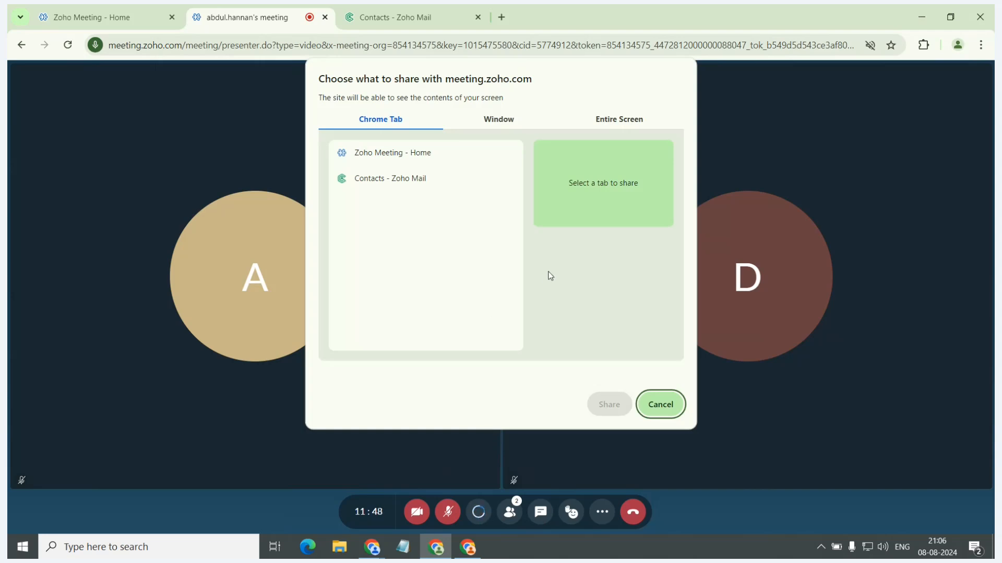
pyautogui.click(622, 120)
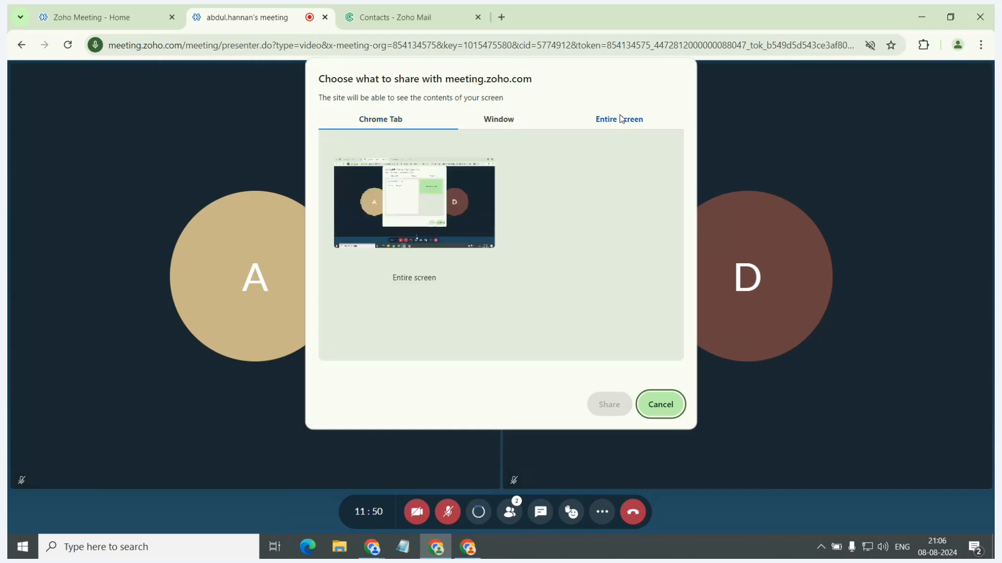
pyautogui.click(470, 215)
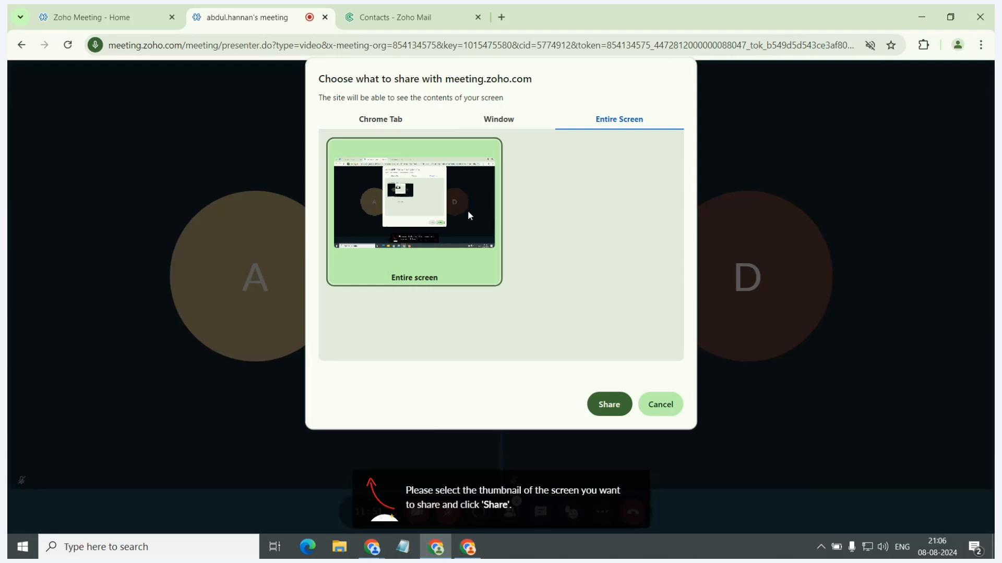
pyautogui.click(599, 396)
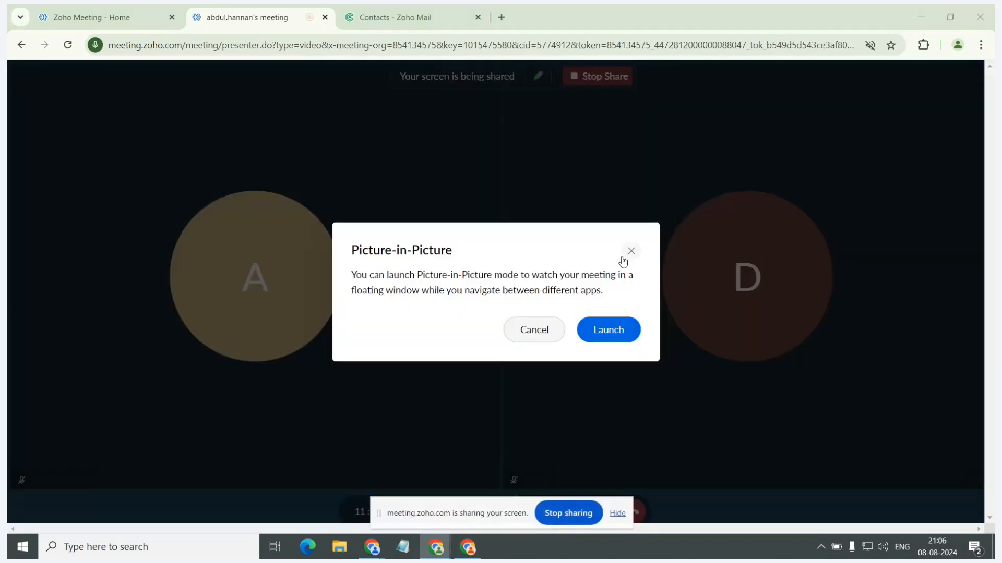
pyautogui.click(626, 254)
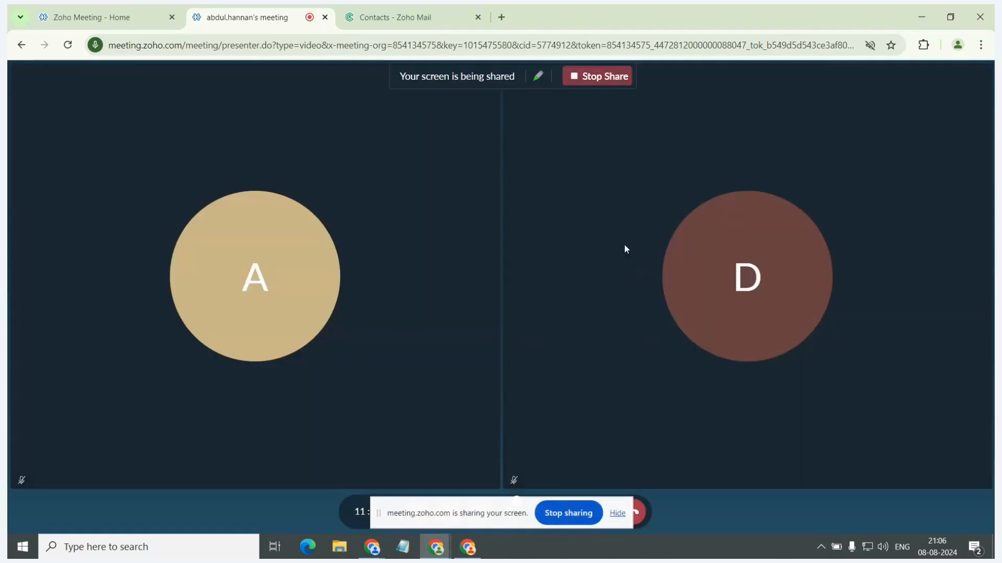
# Start the Zoho Meeting Annotator and draw three roughly vertical freehand pen strokes on the shared screen.
pyautogui.click(539, 81)
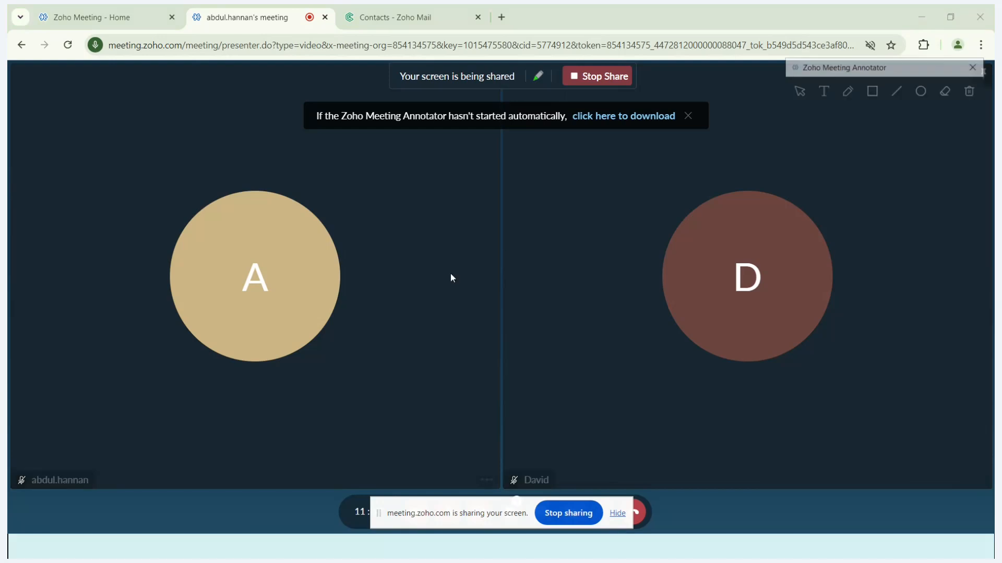
pyautogui.doubleClick(298, 221)
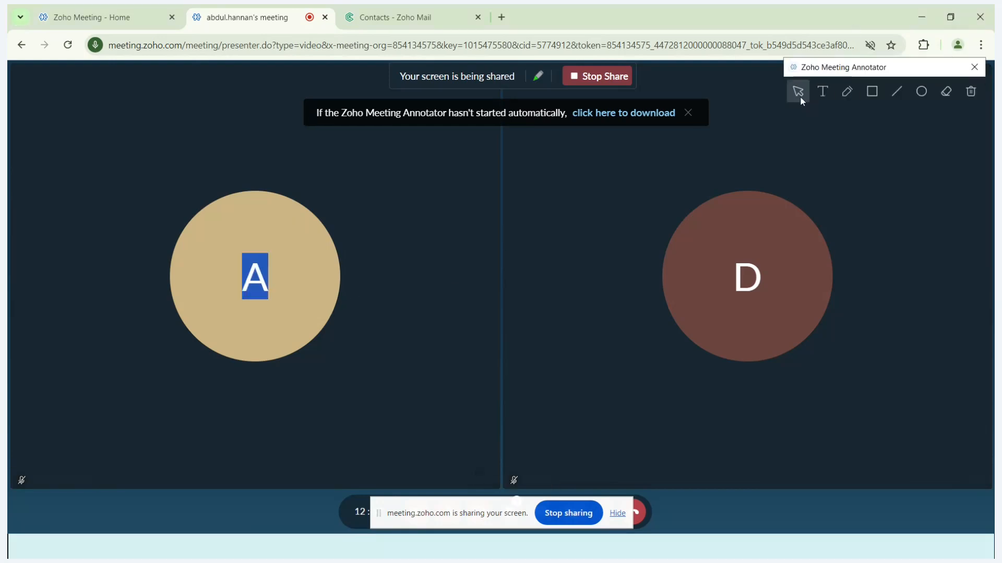
pyautogui.click(846, 92)
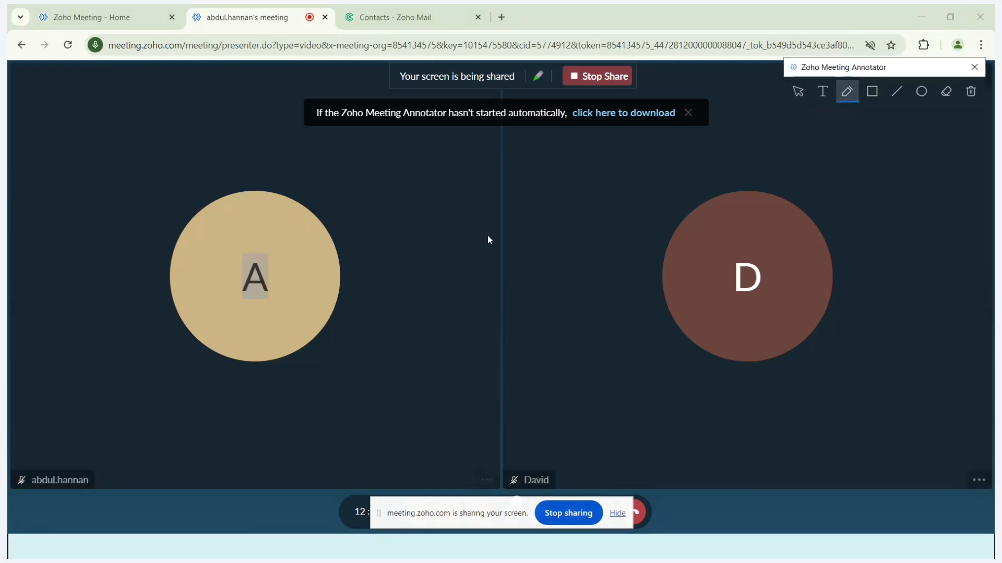
pyautogui.moveTo(511, 216); pyautogui.dragTo(524, 345)
pyautogui.moveTo(628, 188); pyautogui.dragTo(660, 314)
pyautogui.moveTo(708, 169); pyautogui.dragTo(728, 327)
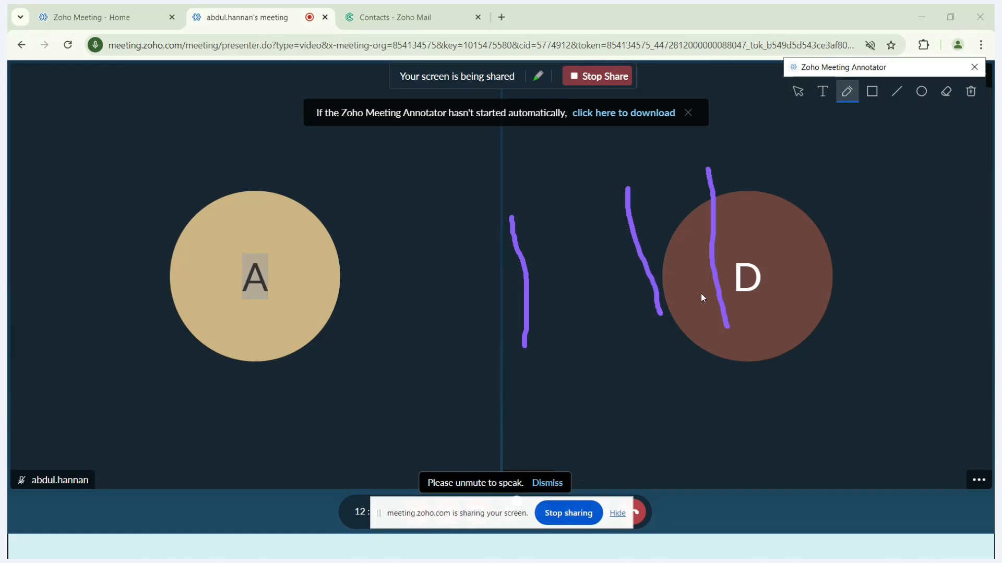
# Close the annotator, hide the browser's sharing notice, and stop sharing the screen.
pyautogui.hotkey('alt', 'Tab')
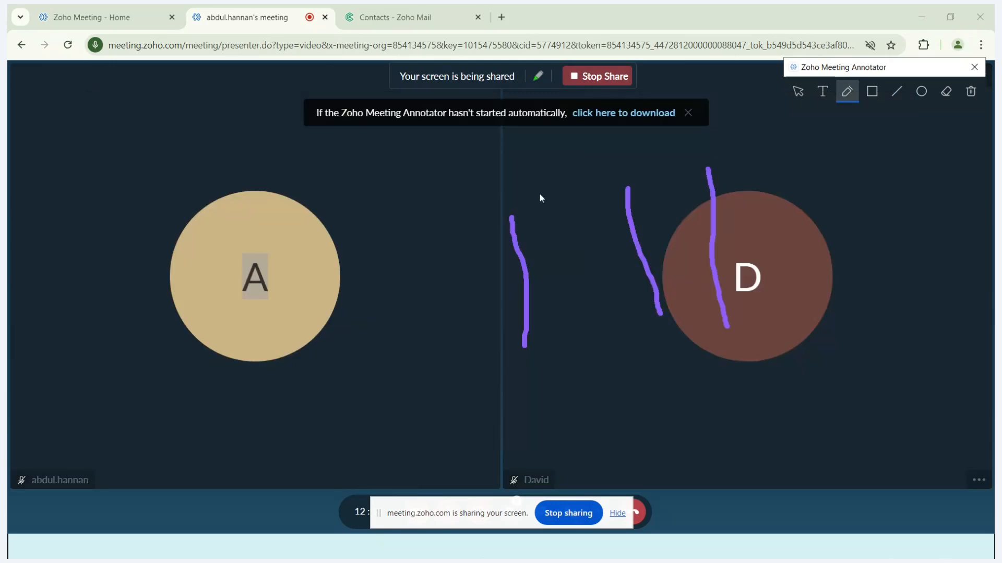
pyautogui.click(609, 72)
pyautogui.click(626, 508)
pyautogui.click(974, 67)
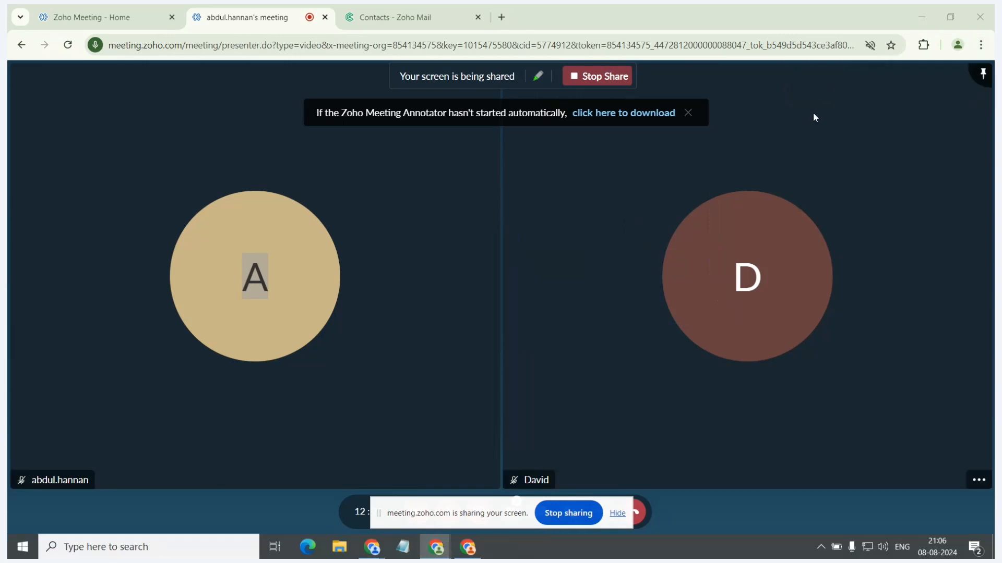
pyautogui.click(618, 514)
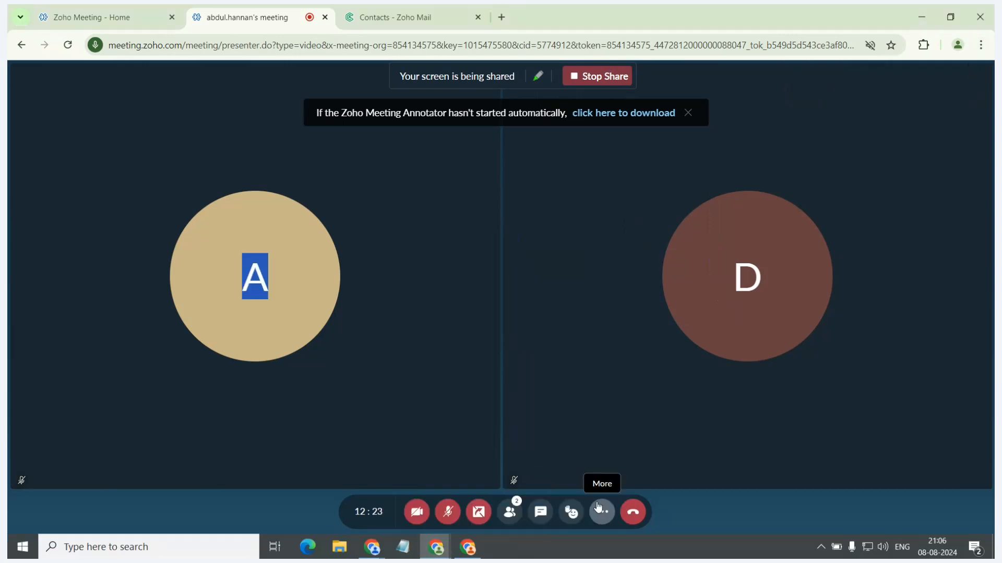
pyautogui.click(479, 512)
# Attach the Zoho Business Software video from My Files to the session files.
pyautogui.click(479, 512)
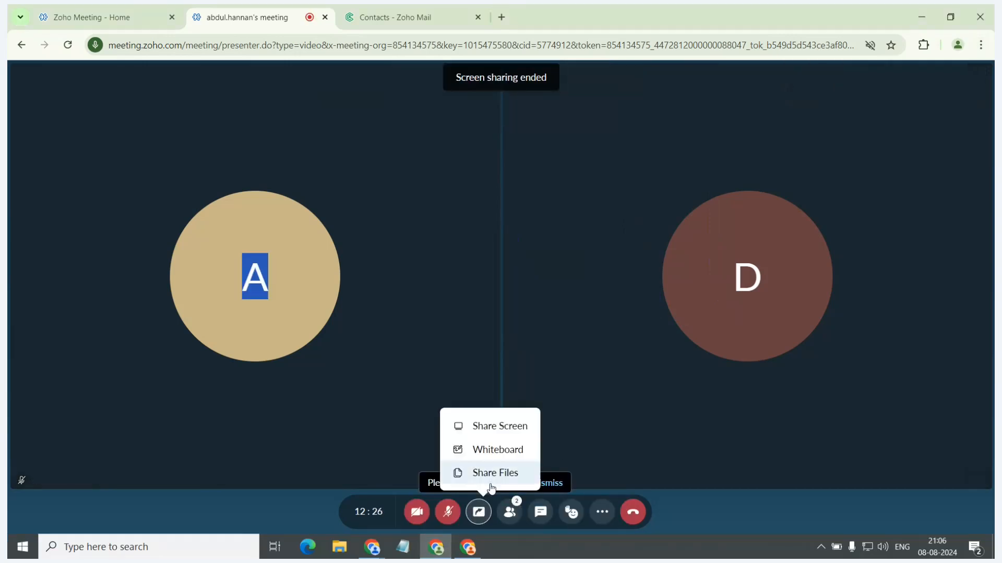
pyautogui.click(488, 472)
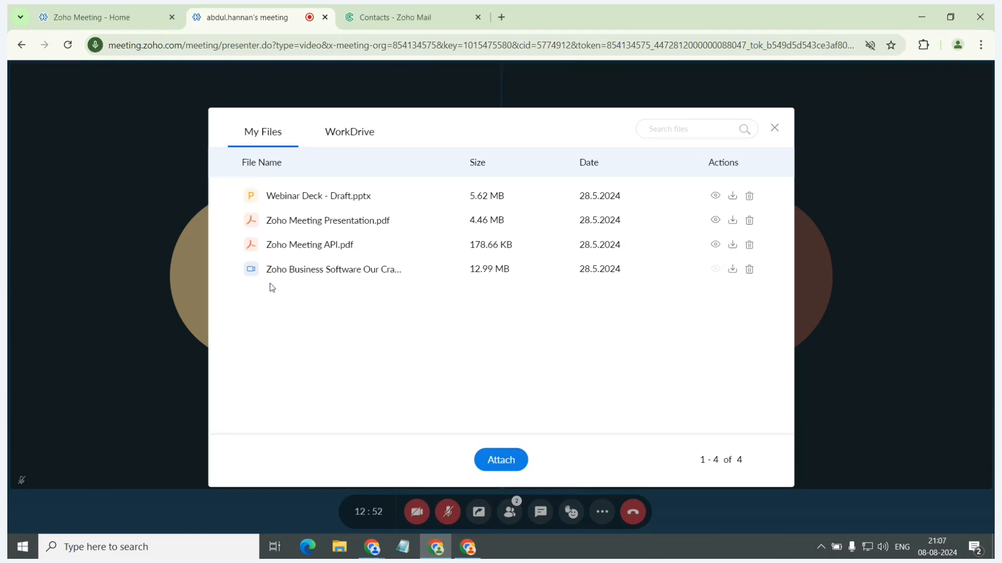
pyautogui.click(231, 271)
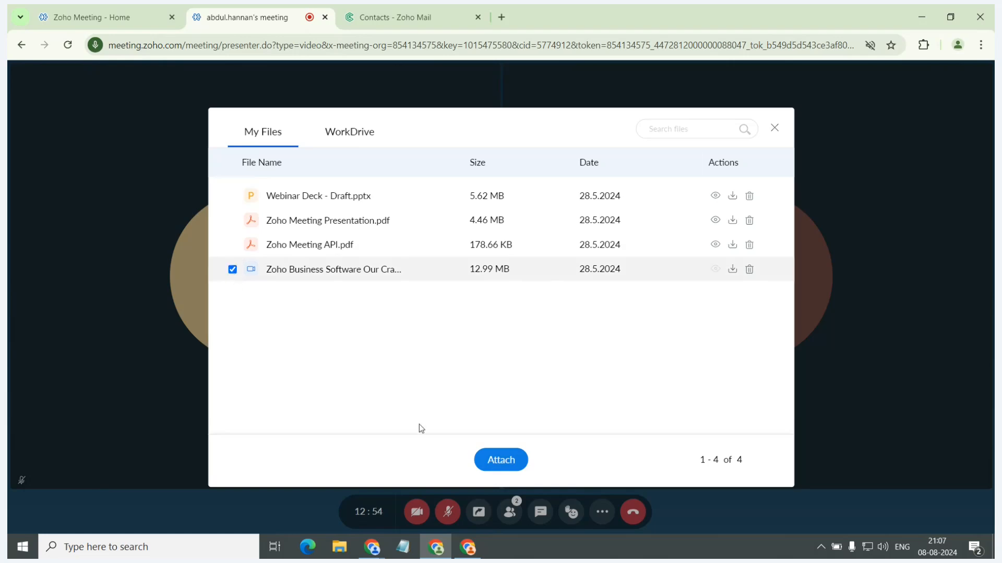
pyautogui.click(488, 461)
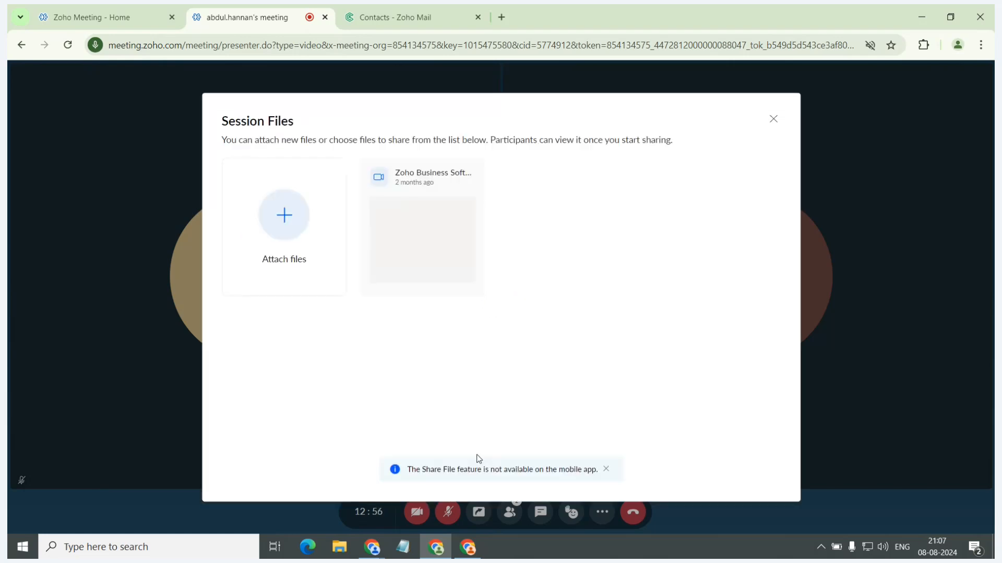
# Share the attached video with the participants, skipping ahead in it before ending the file sharing.
pyautogui.moveTo(397, 241)
pyautogui.click(424, 215)
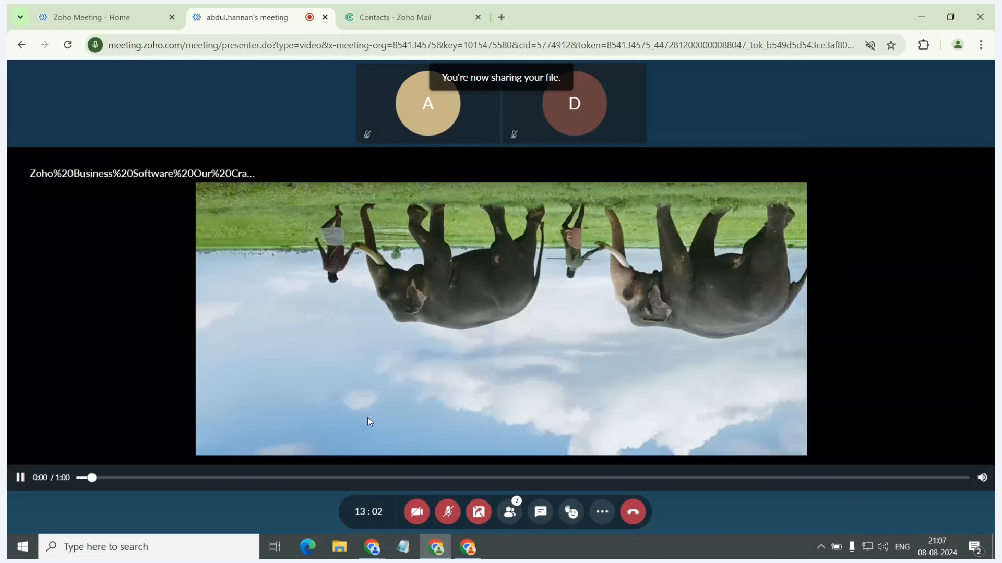
pyautogui.click(333, 478)
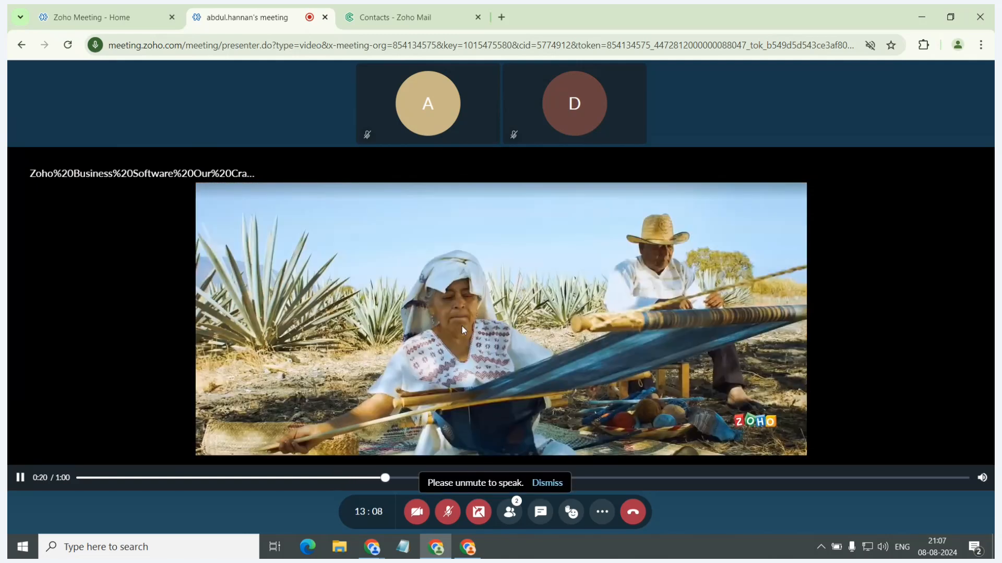
pyautogui.click(478, 510)
# View WorkDrive as a source for shared files and leave the session files without attaching anything.
pyautogui.click(479, 508)
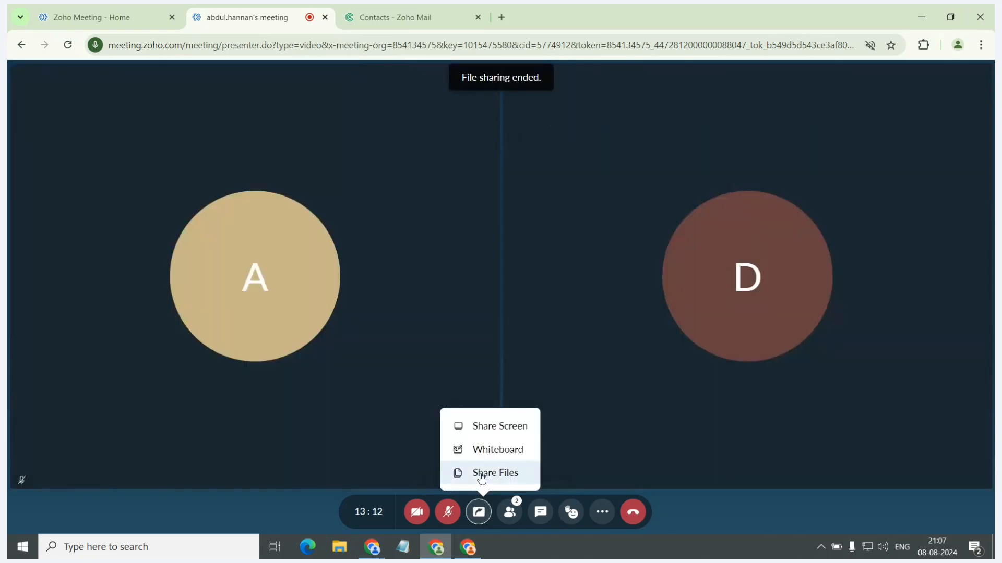
pyautogui.click(478, 472)
pyautogui.click(298, 213)
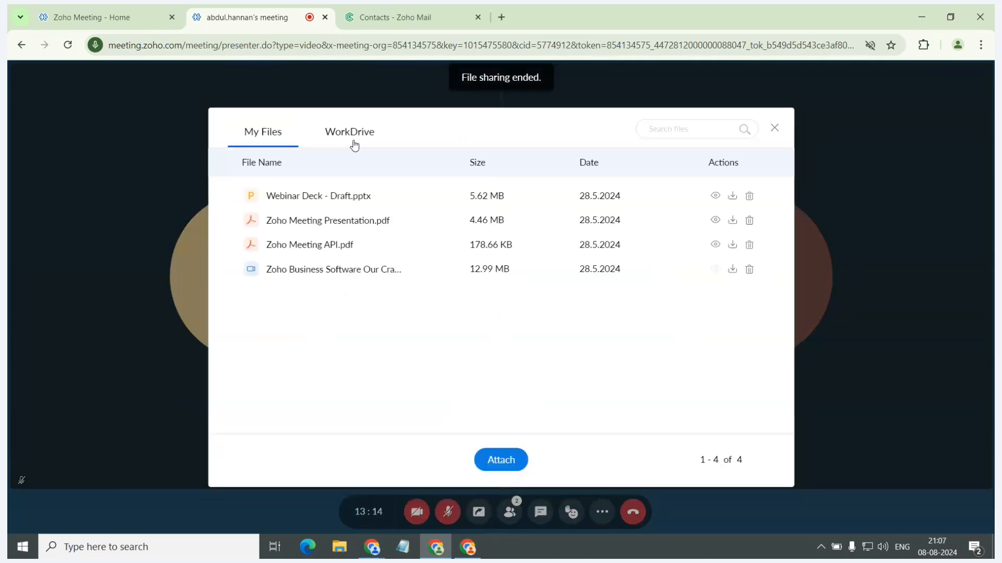
pyautogui.click(359, 142)
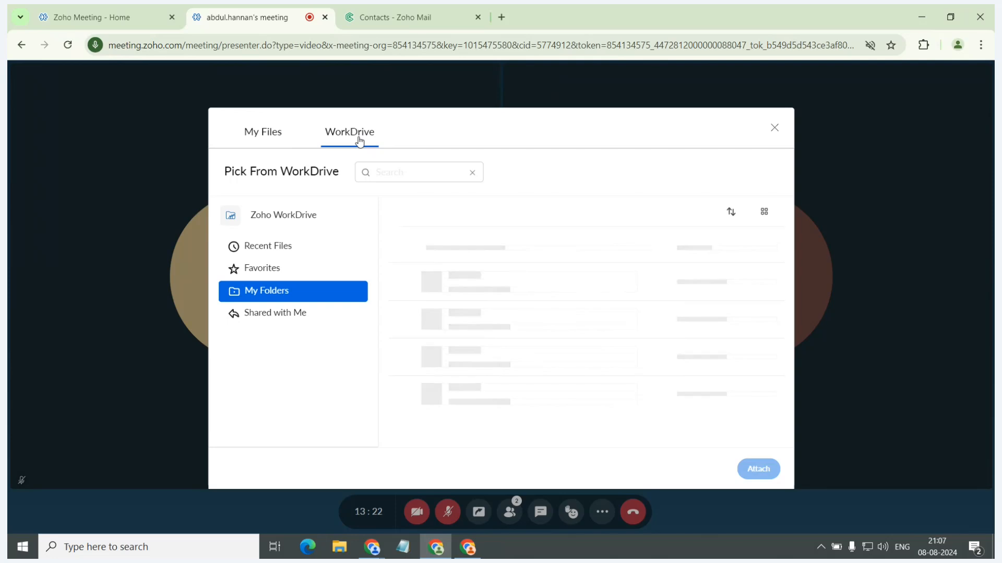
pyautogui.click(773, 129)
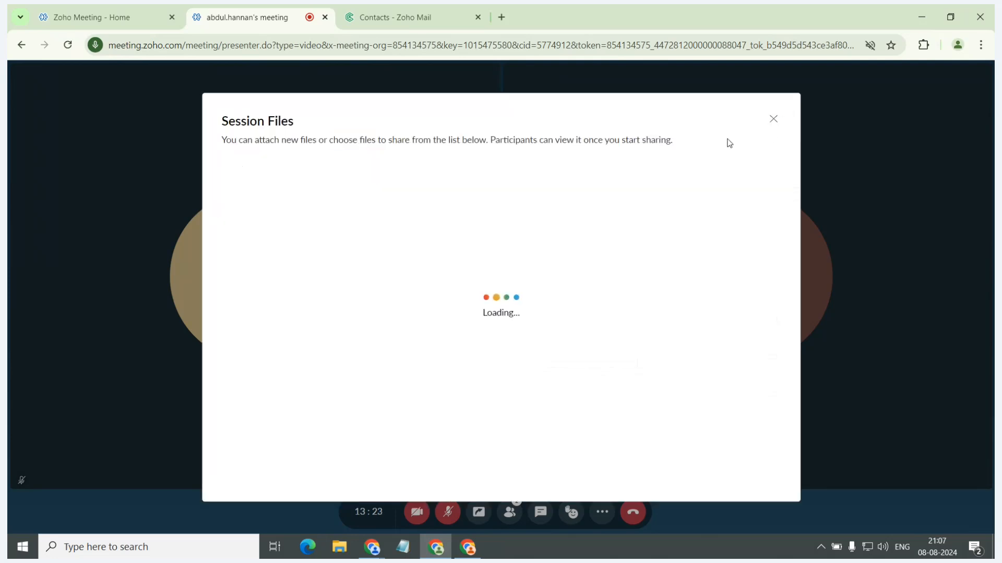
pyautogui.click(768, 122)
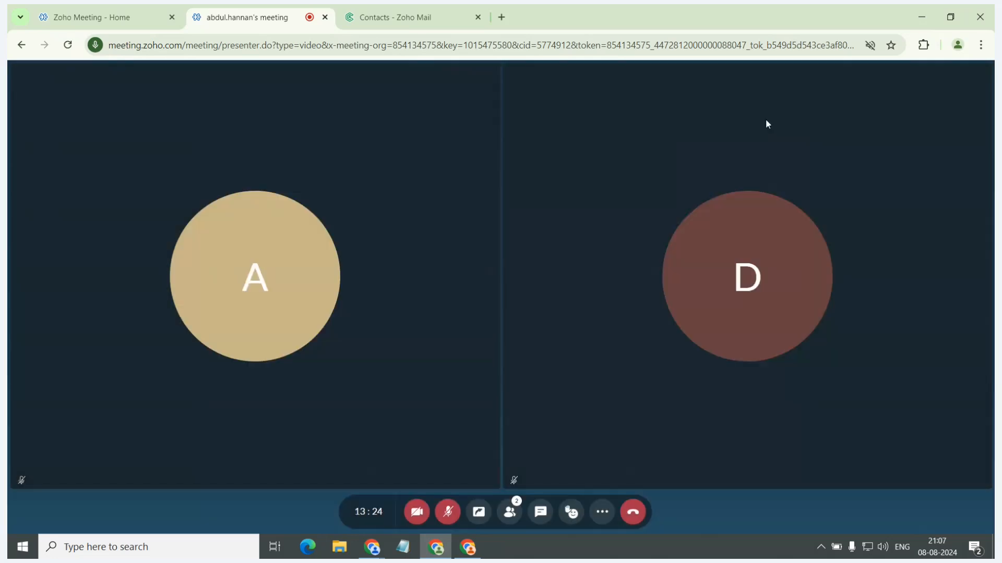
# Show the participant list and the meeting chat.
pyautogui.click(516, 513)
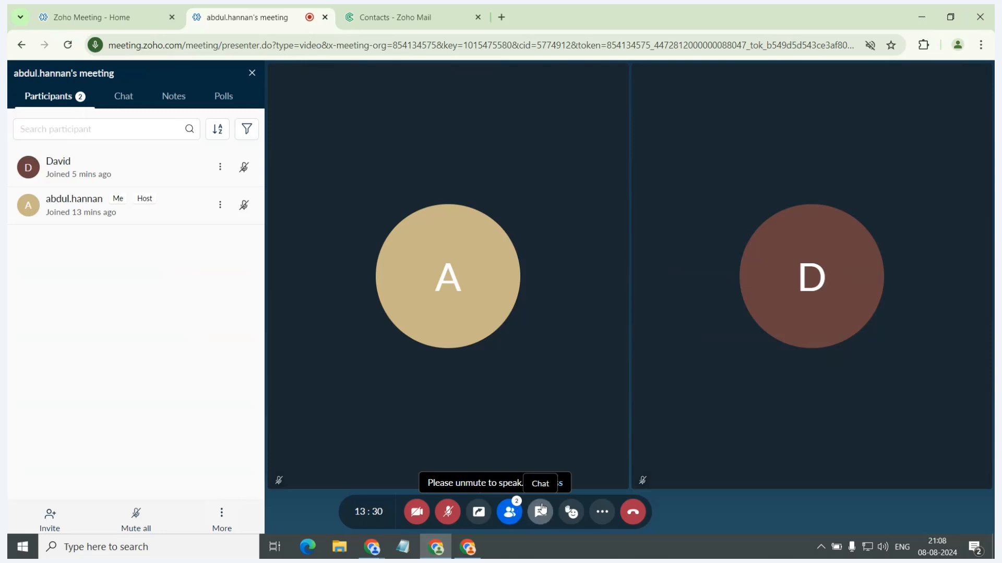
pyautogui.click(540, 513)
# Send smile, thumbs-up, grin, clapping and laughing reactions to the meeting, and expand the full set of emotions.
pyautogui.click(573, 513)
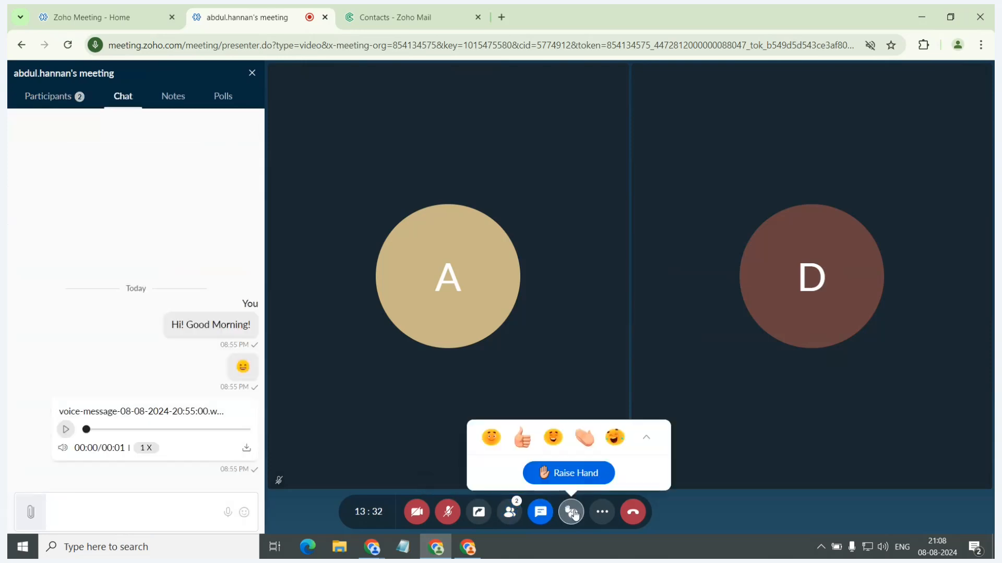
pyautogui.click(492, 441)
pyautogui.click(513, 443)
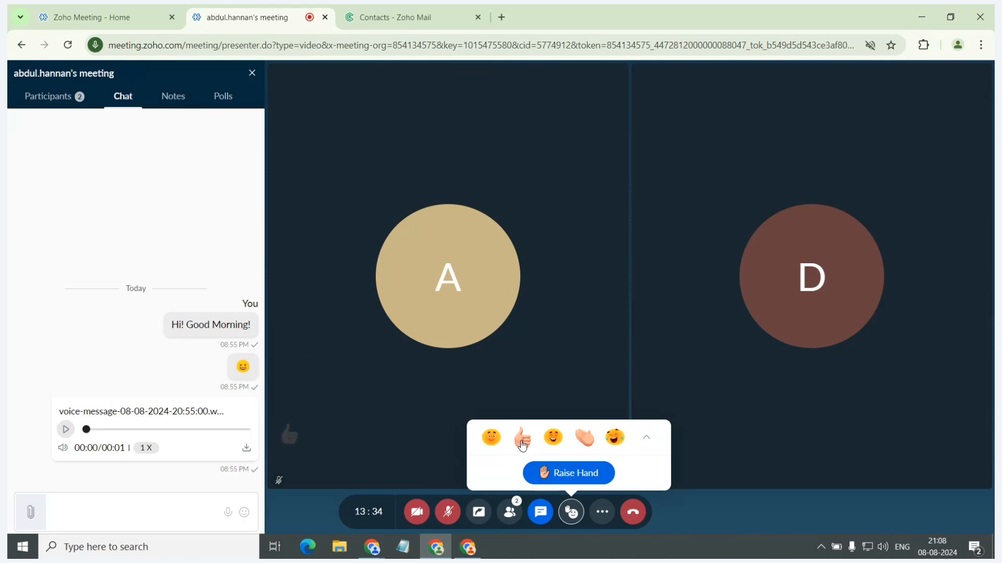
pyautogui.click(553, 438)
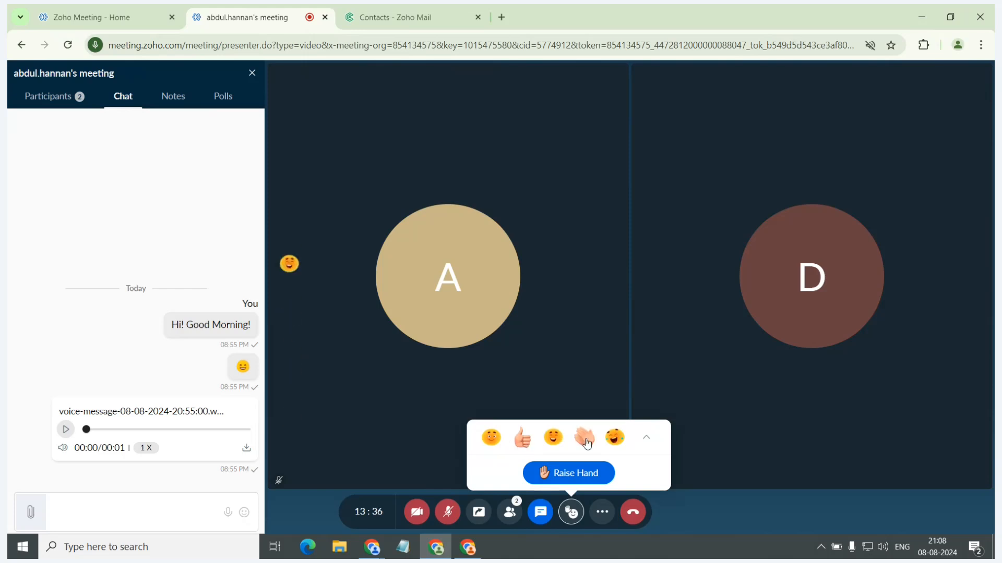
pyautogui.click(584, 438)
pyautogui.click(614, 438)
pyautogui.click(647, 438)
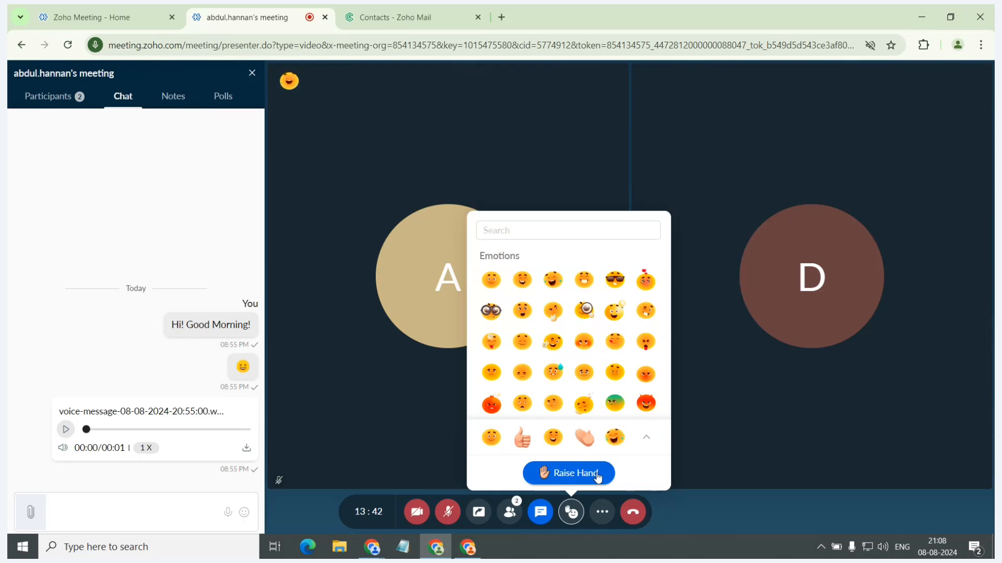
# Lock the meeting so that new attendees need the host's approval.
pyautogui.click(602, 512)
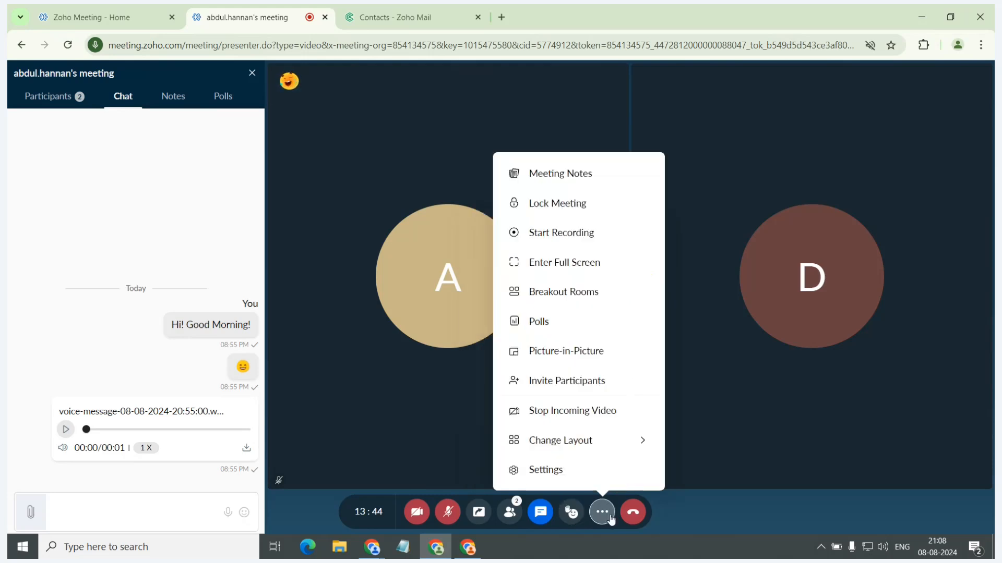
pyautogui.click(625, 203)
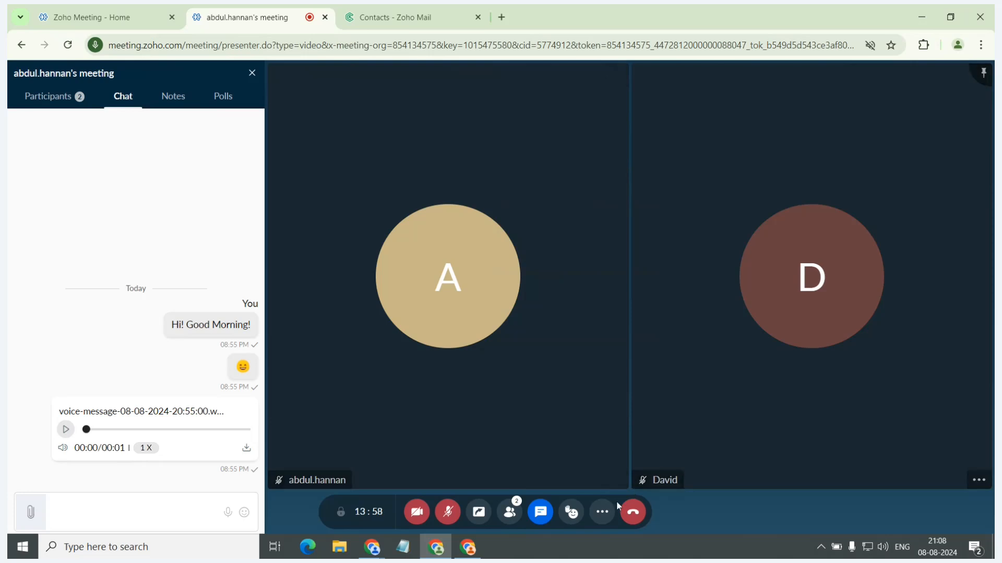
pyautogui.click(602, 512)
pyautogui.click(319, 121)
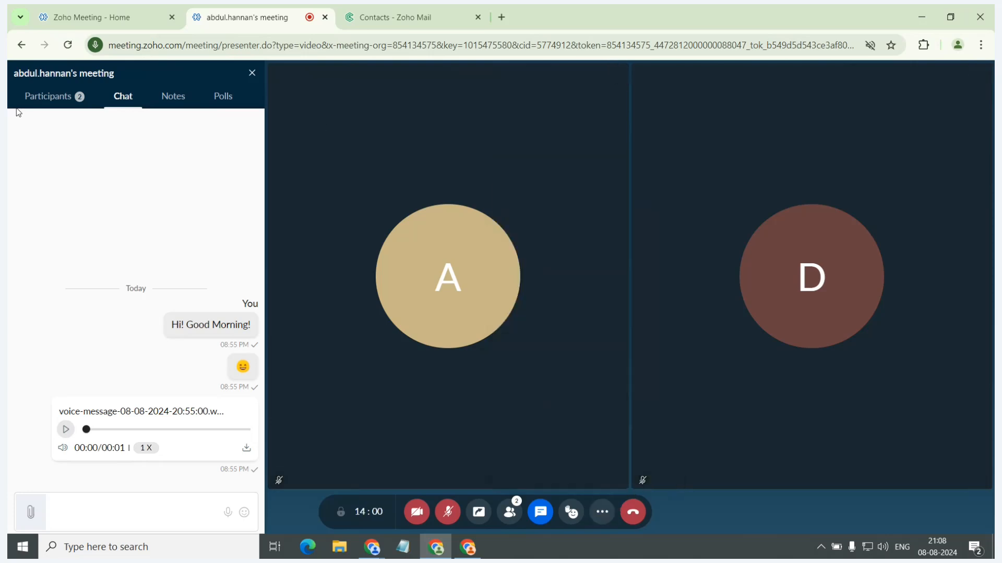
# Copy the meeting link from the participant invitation options and close the invitation dialog.
pyautogui.click(60, 97)
pyautogui.click(49, 519)
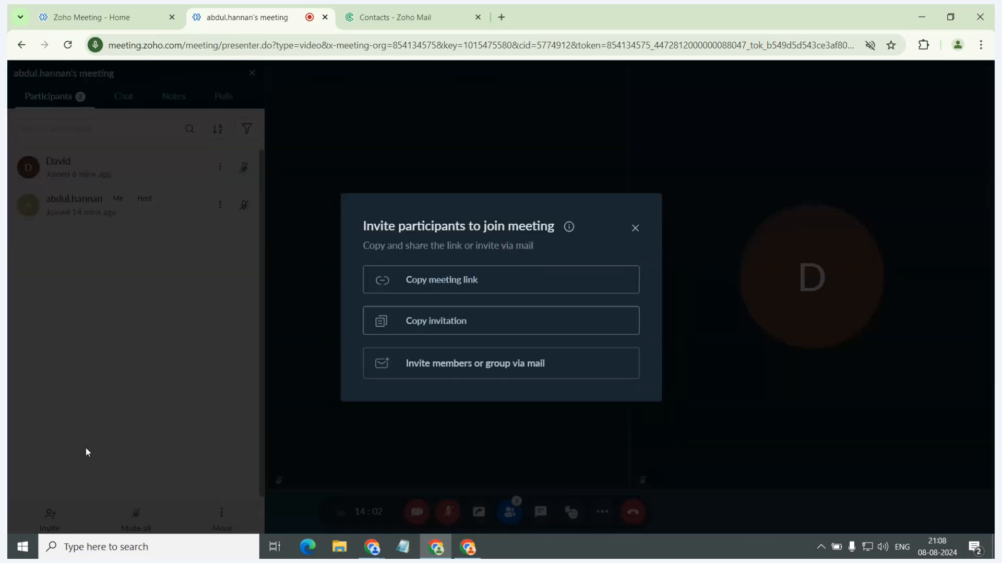
pyautogui.click(421, 285)
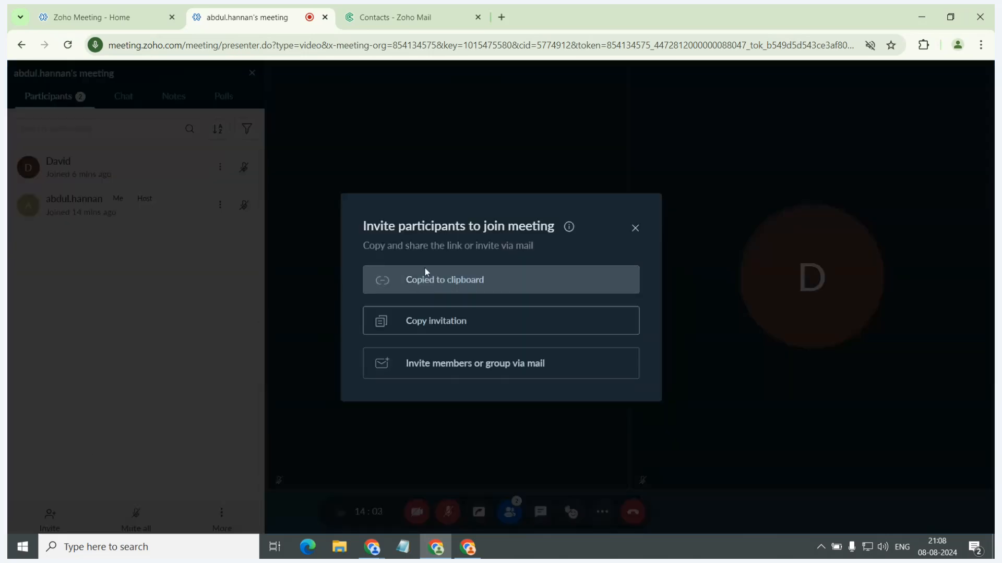
pyautogui.click(634, 228)
# Switch to the participant's Chrome window and open a guest browser window from its profile options.
pyautogui.hotkey('alt', 'Tab')
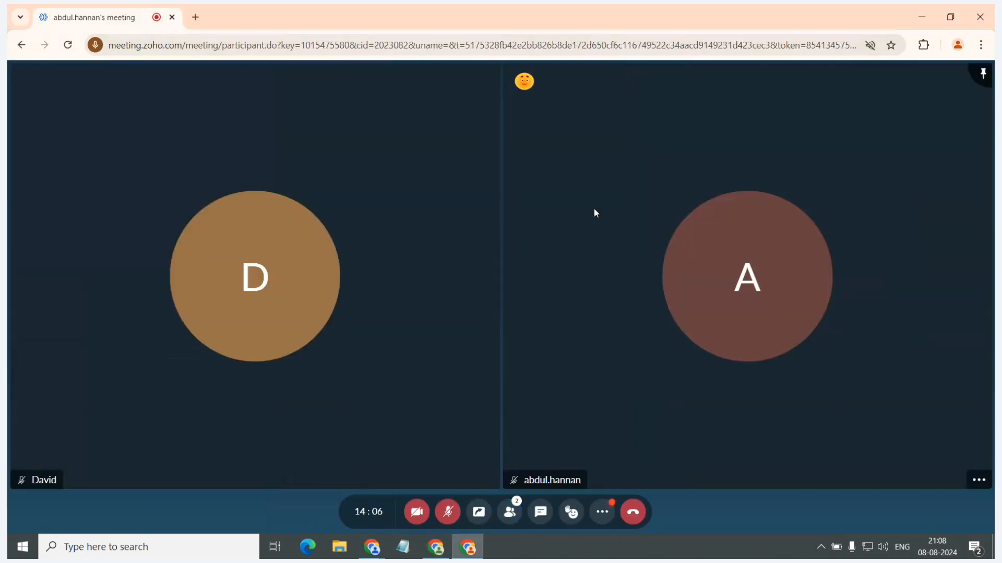
pyautogui.hotkey('alt', 'Tab')
pyautogui.hotkey('alt', 'Tab')
pyautogui.hotkey('alt', 'Tab')
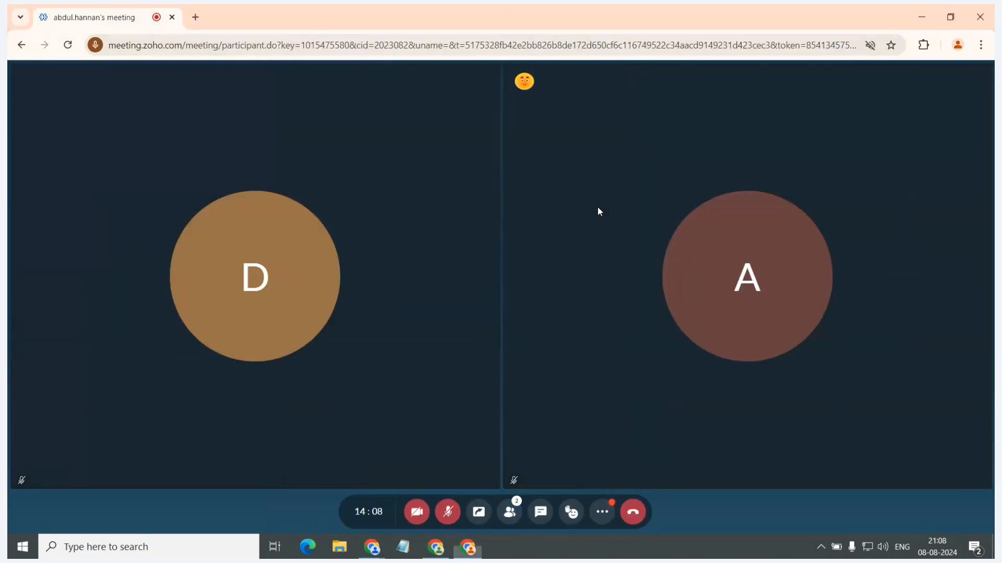
pyautogui.click(981, 45)
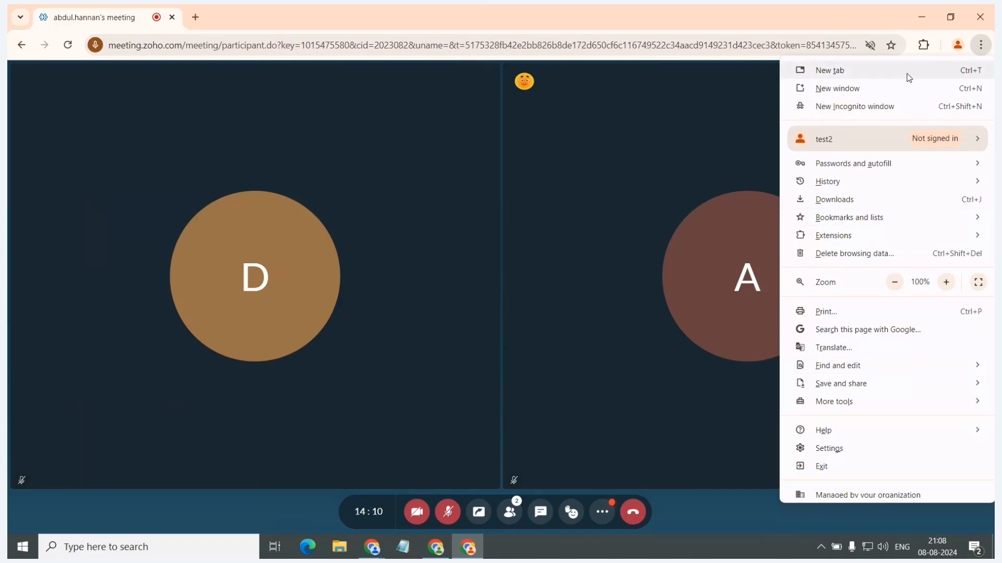
pyautogui.click(887, 138)
pyautogui.click(841, 366)
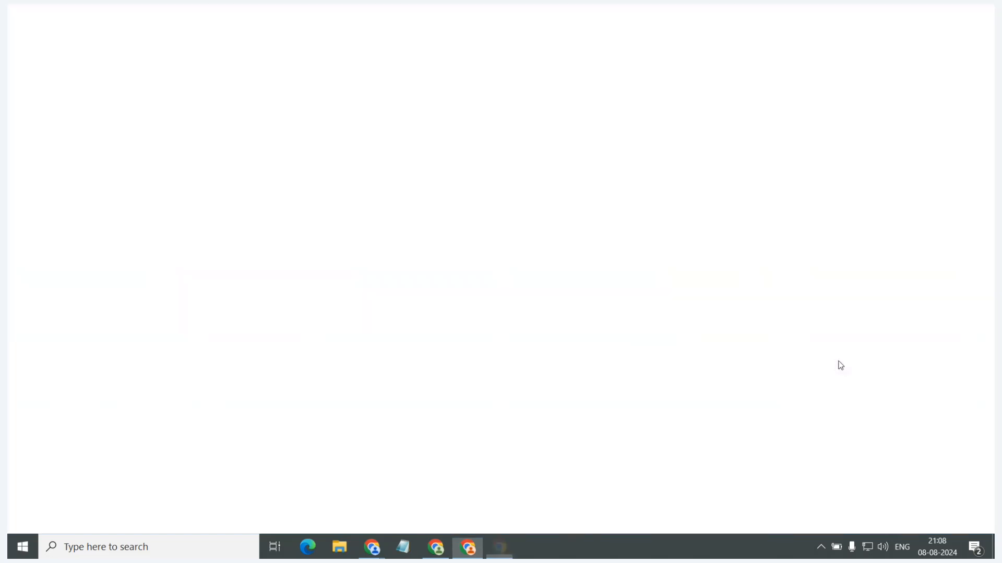
# Load the copied meeting link in the guest window, enter the guest's name and request to join the meeting.
pyautogui.hotkey('ctrl', 'v')
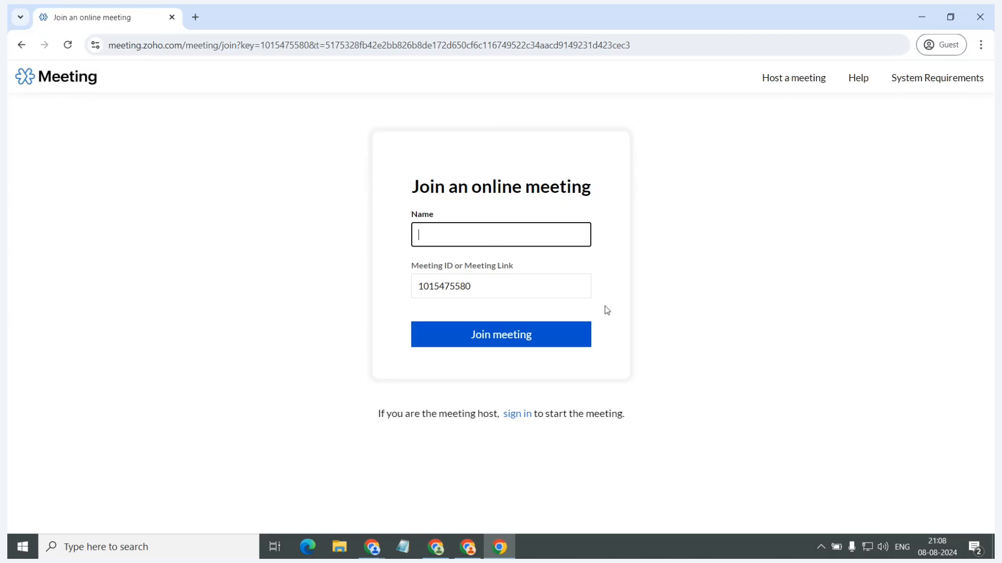
pyautogui.write('Mike')
pyautogui.click(527, 335)
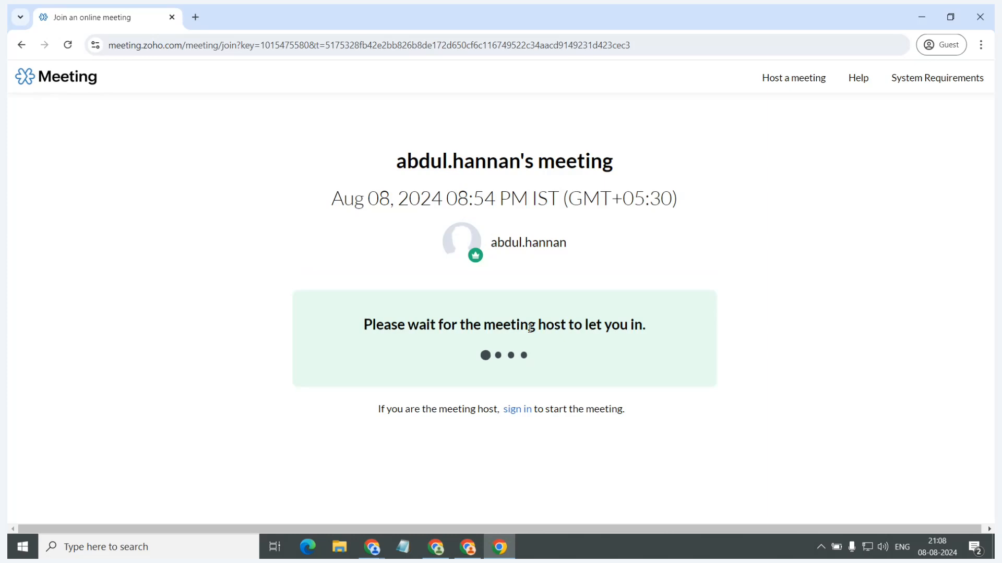
# Return to the host's meeting window and accept the waiting guest's join request.
pyautogui.hotkey('alt', 'Tab')
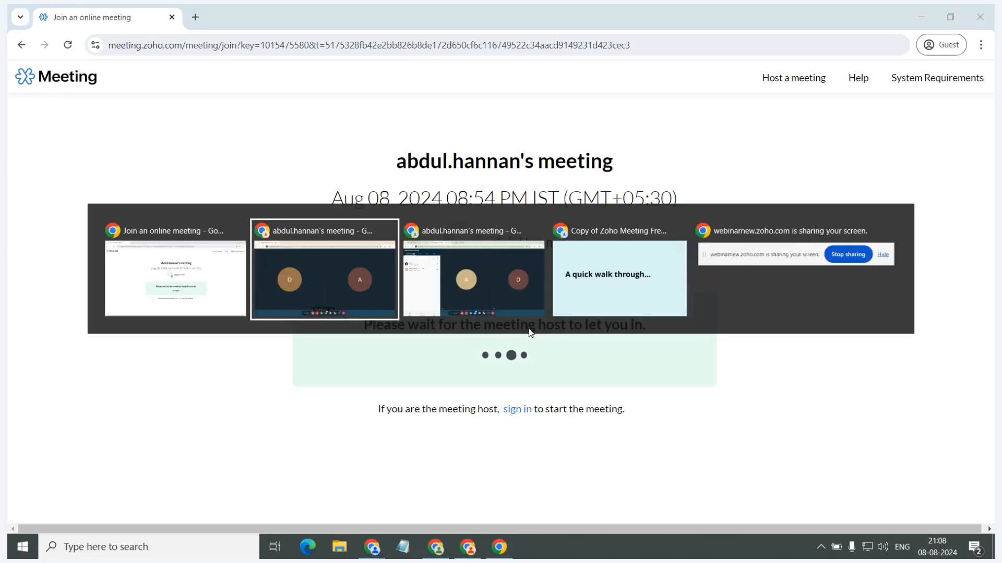
pyautogui.hotkey('alt', 'Tab')
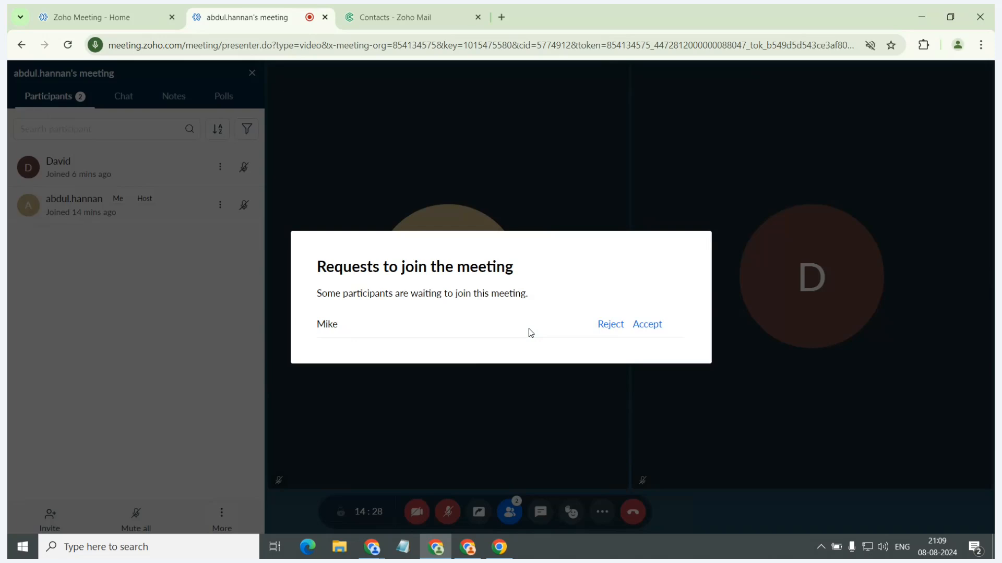
pyautogui.click(636, 327)
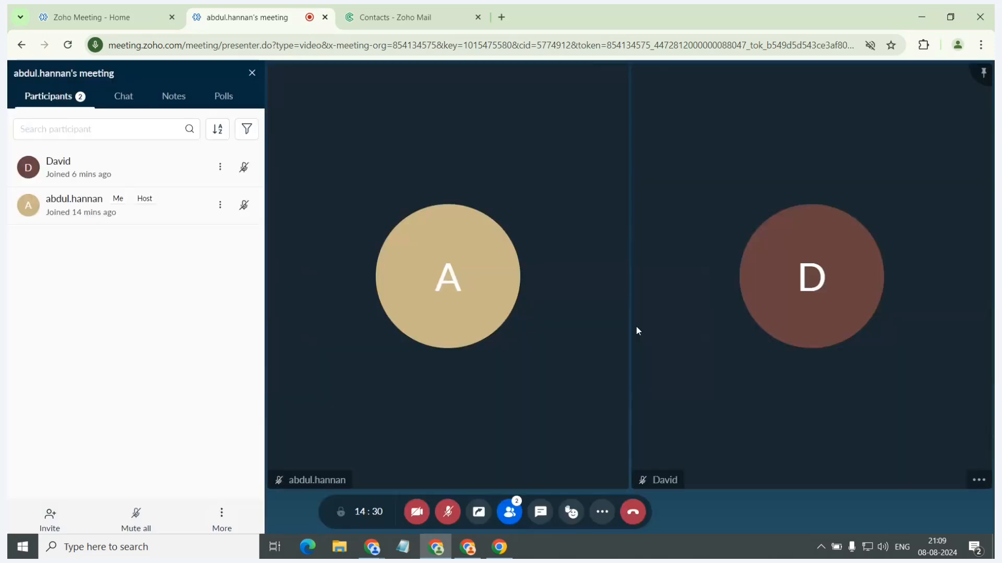
# Start recording the meeting, pause and resume it, and stop the recording.
pyautogui.click(603, 513)
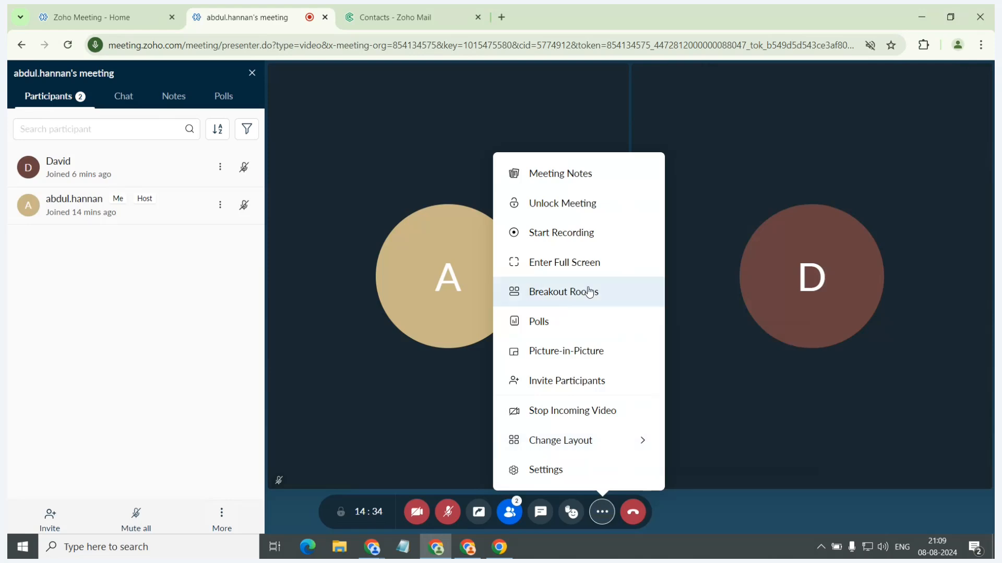
pyautogui.click(572, 246)
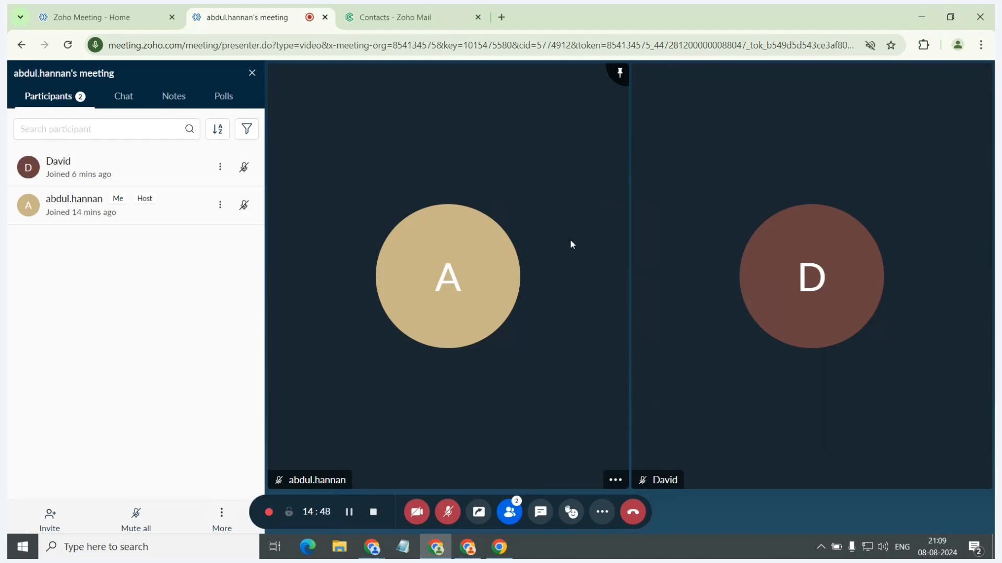
pyautogui.click(351, 513)
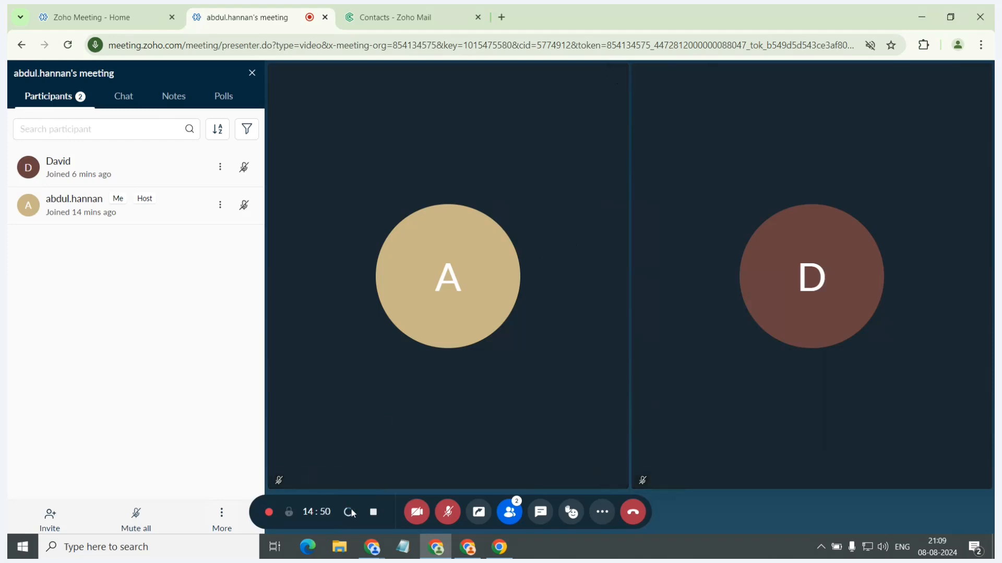
pyautogui.click(349, 512)
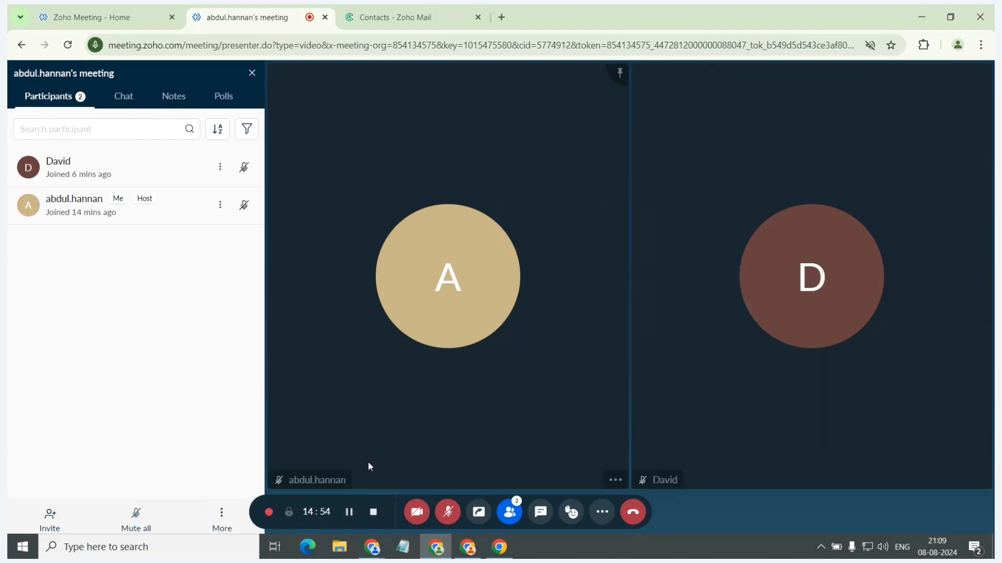
pyautogui.click(373, 514)
pyautogui.click(564, 341)
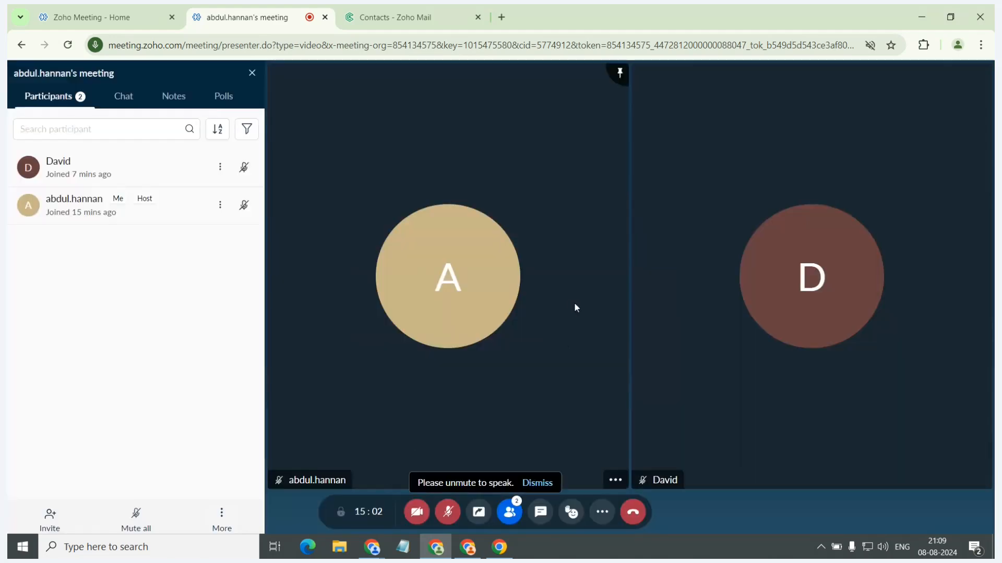
# View the options for inviting participants from the additional meeting options and close the dialog.
pyautogui.click(606, 513)
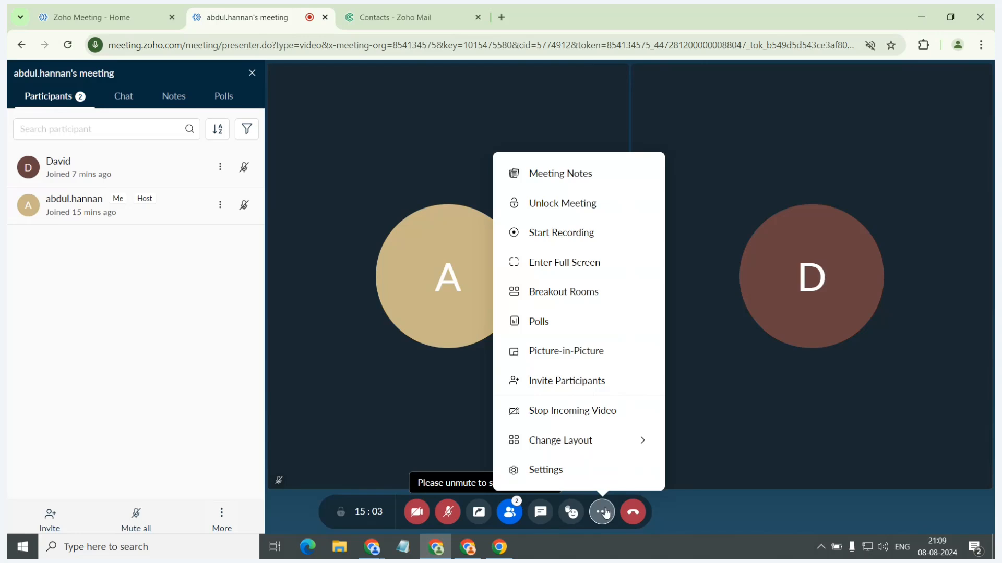
pyautogui.click(640, 381)
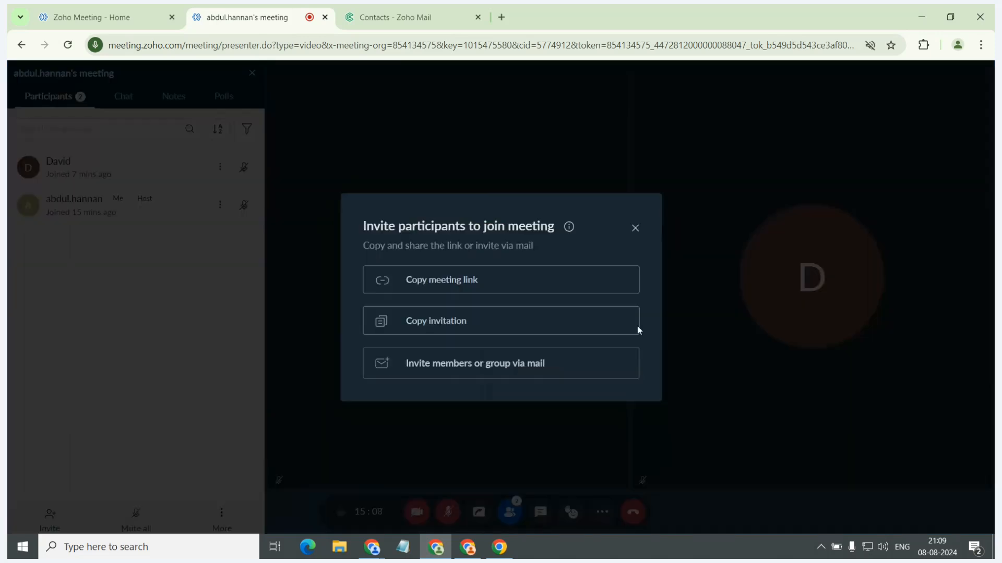
pyautogui.click(636, 229)
# Try the Active Speaker and Sidebar layouts, and set the meeting layout to Topbar.
pyautogui.click(602, 511)
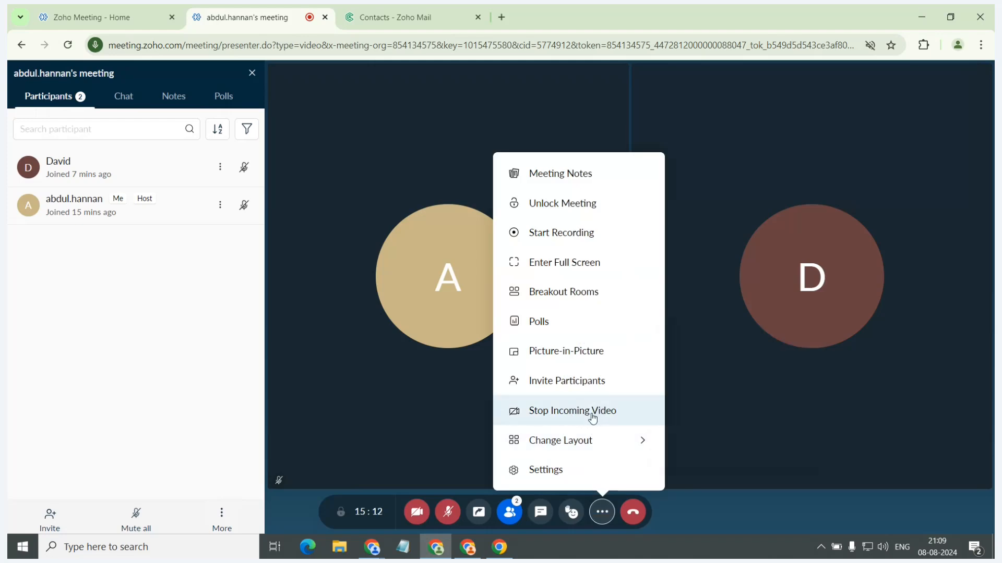
pyautogui.moveTo(595, 439)
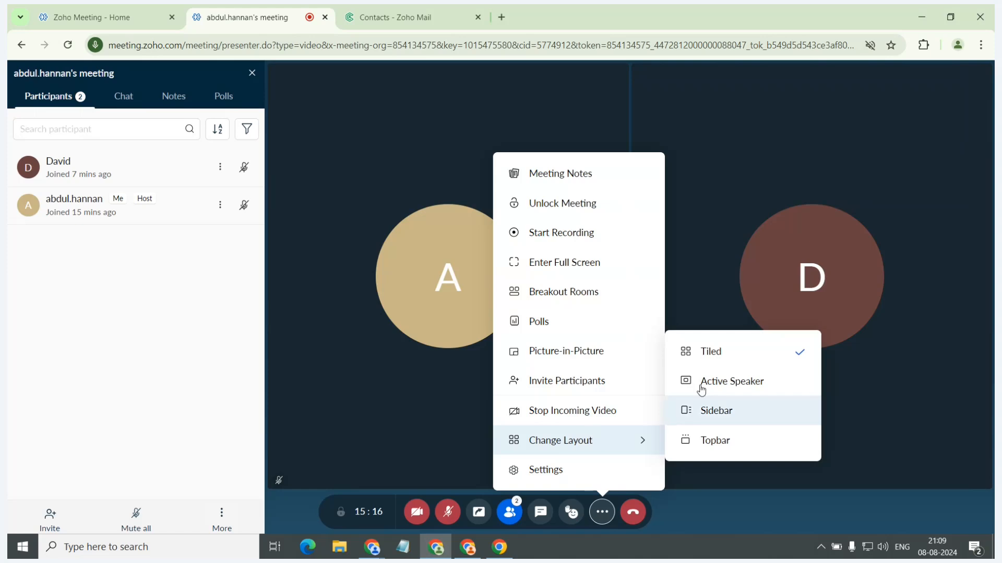
pyautogui.click(721, 381)
pyautogui.click(723, 413)
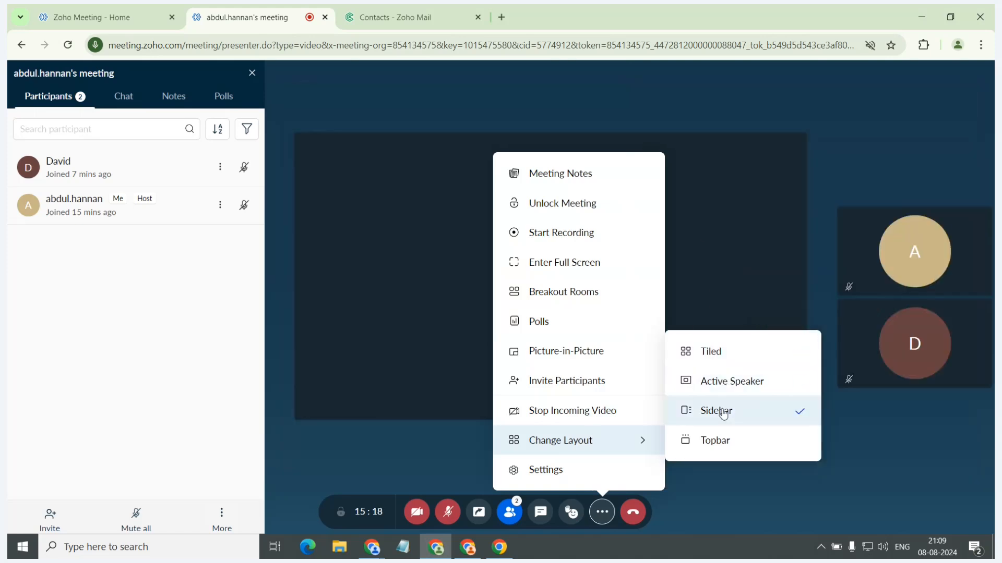
pyautogui.click(723, 441)
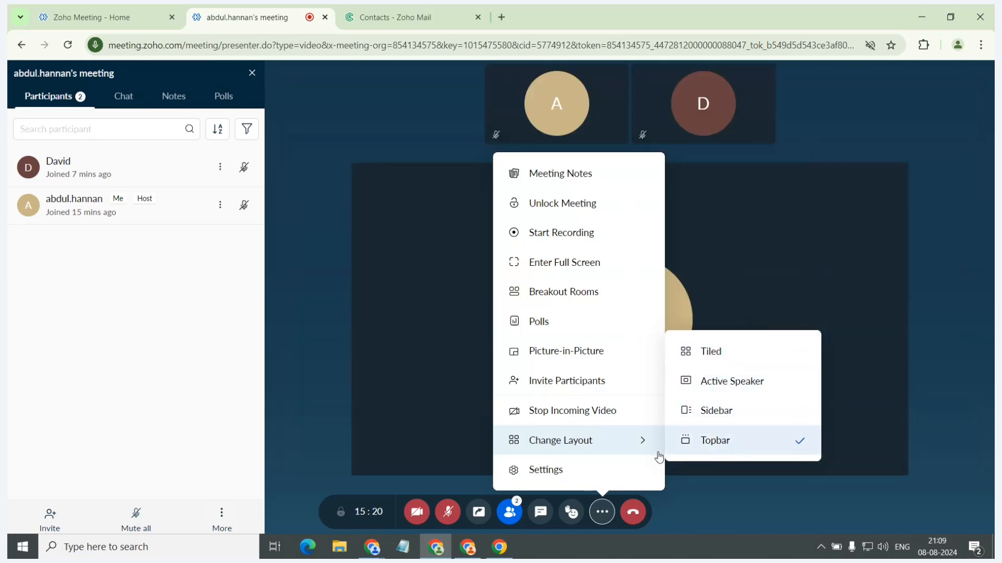
# Examine the meeting's audio settings, including the available microphones and the phone dial-in details, and return to Computer Audio.
pyautogui.click(631, 474)
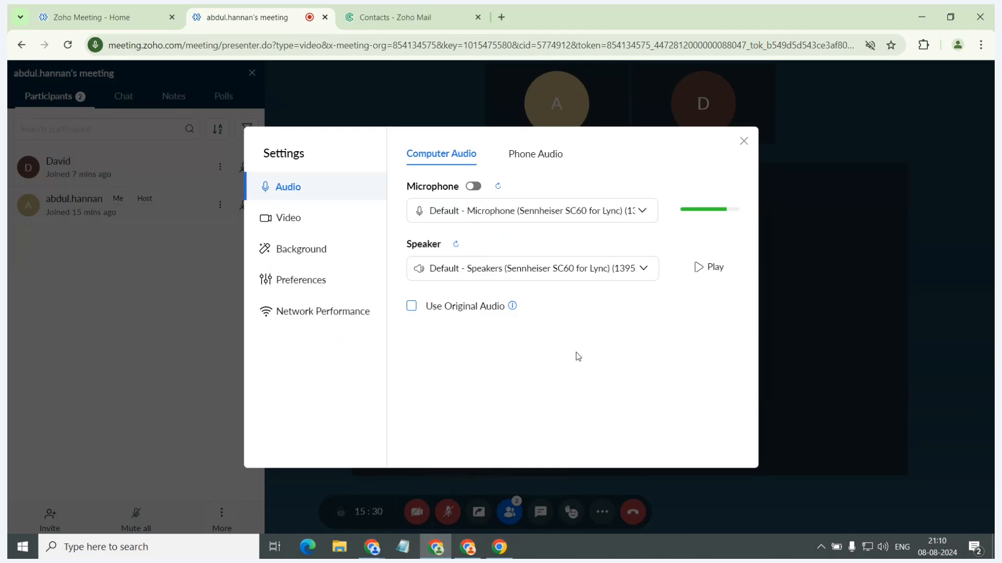
pyautogui.click(619, 216)
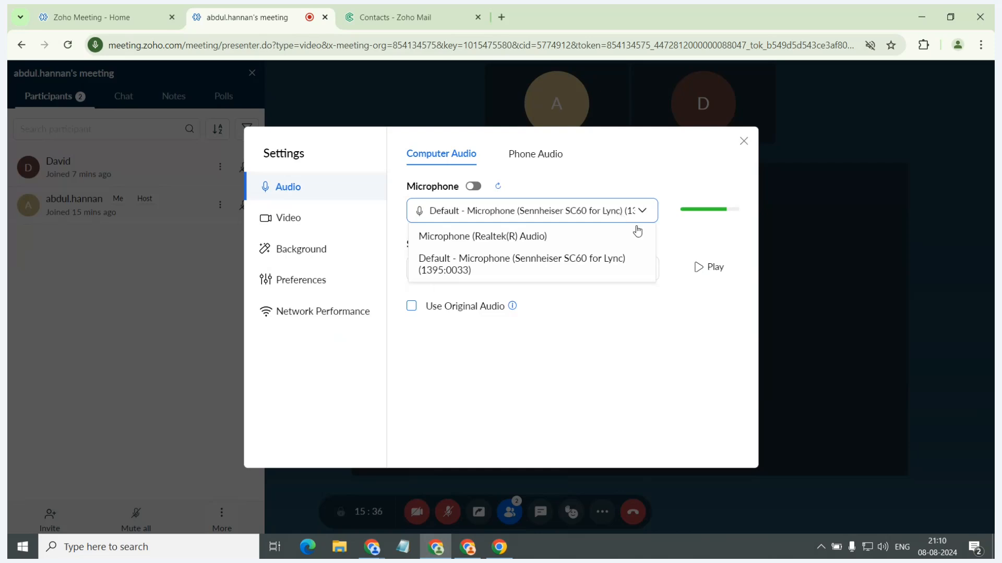
pyautogui.click(655, 334)
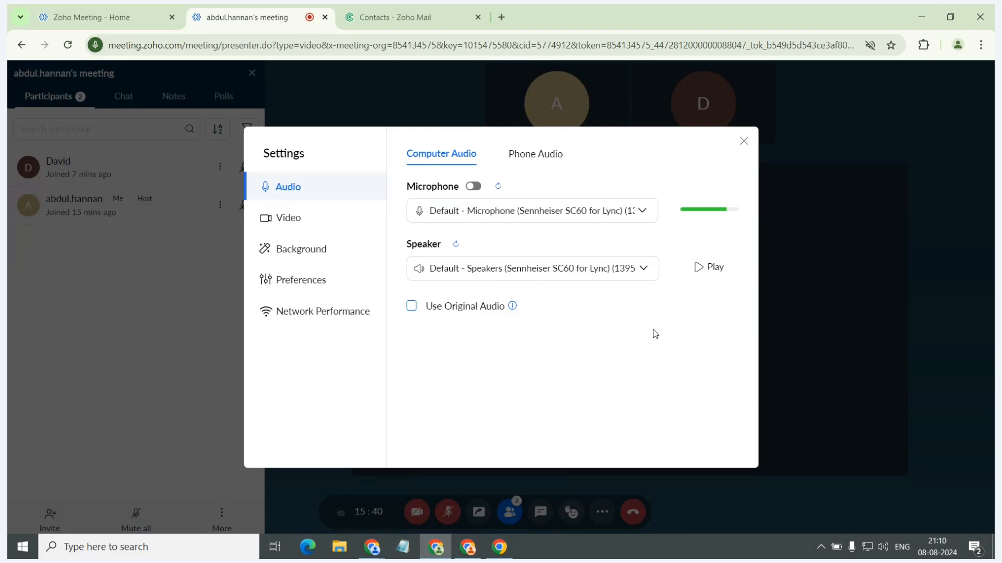
pyautogui.click(556, 155)
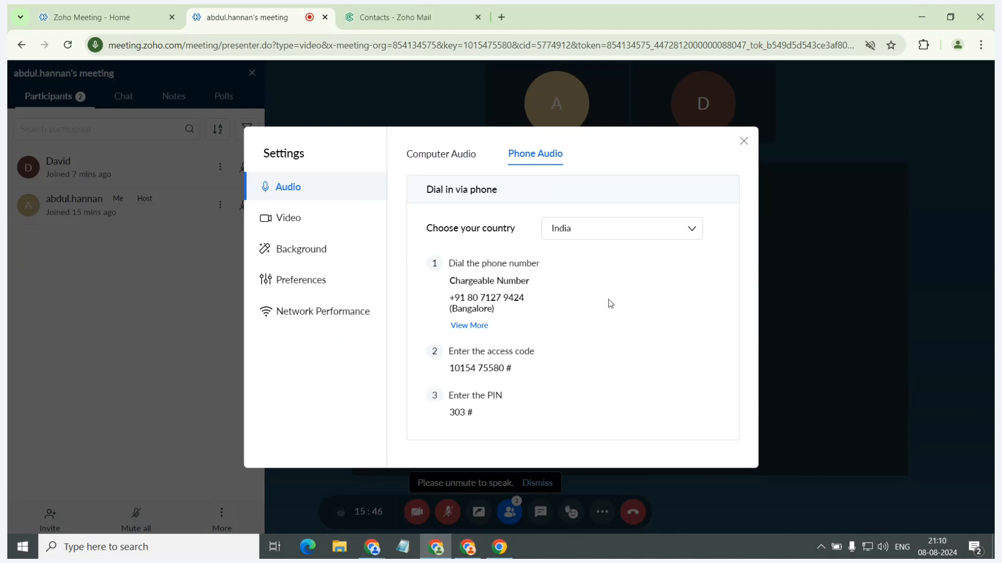
pyautogui.click(474, 156)
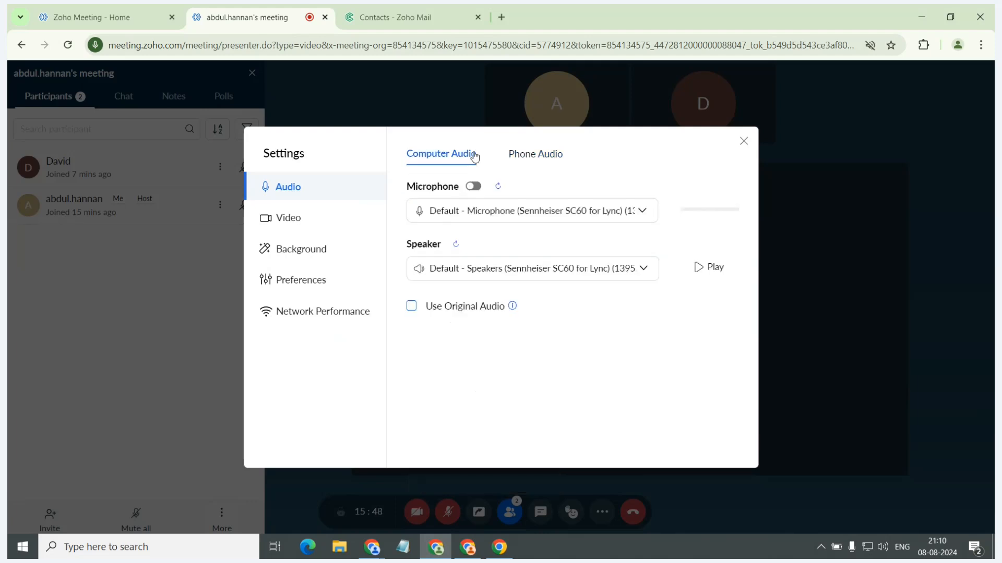
# Examine the meeting's video settings, including the camera choice and the options for mirroring, non-video participants and low bandwidth.
pyautogui.click(339, 219)
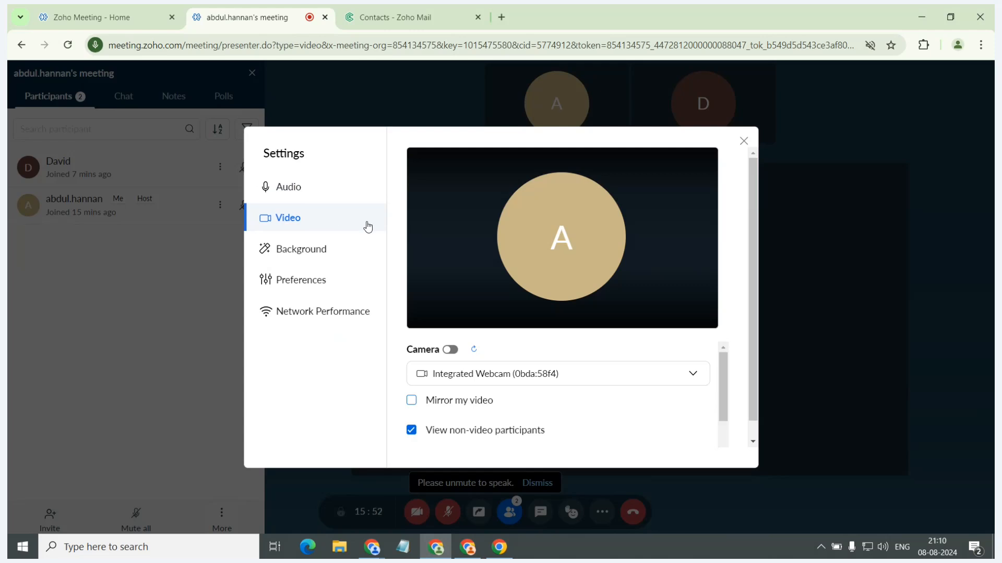
pyautogui.scroll(-1, 537, 278)
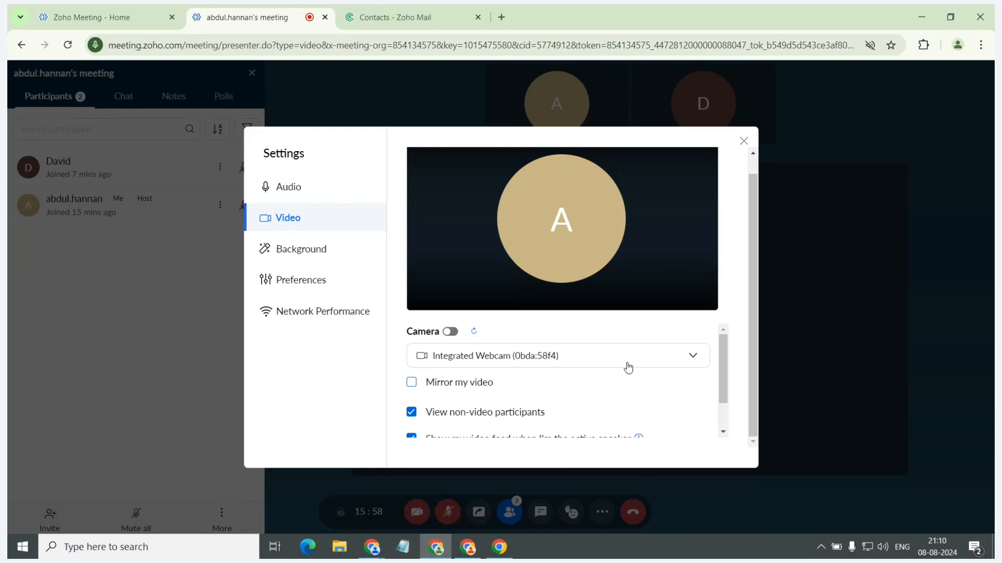
pyautogui.scroll(-2, 624, 369)
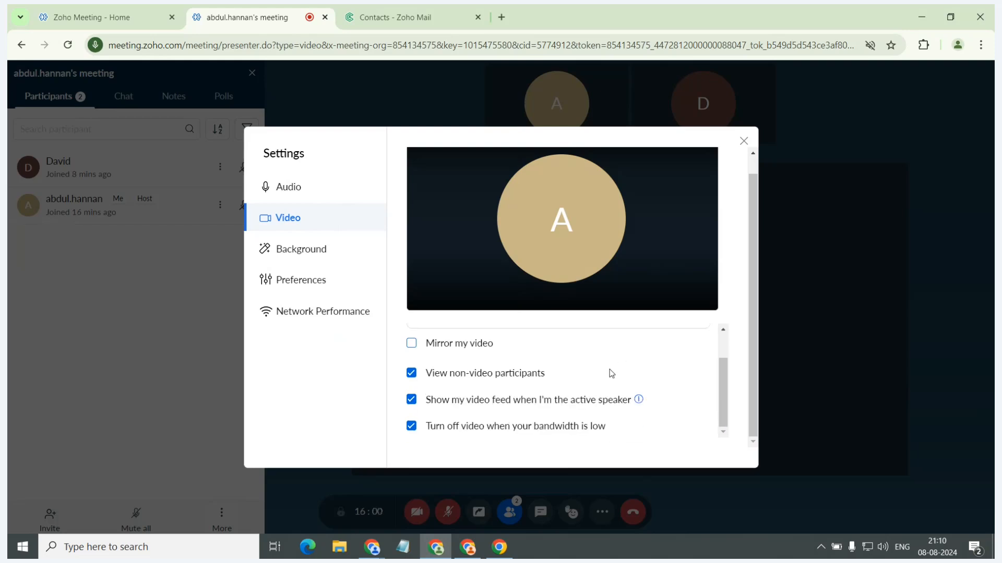
# Preview the Blur background in the background settings and look through the available background images and color effects.
pyautogui.click(360, 260)
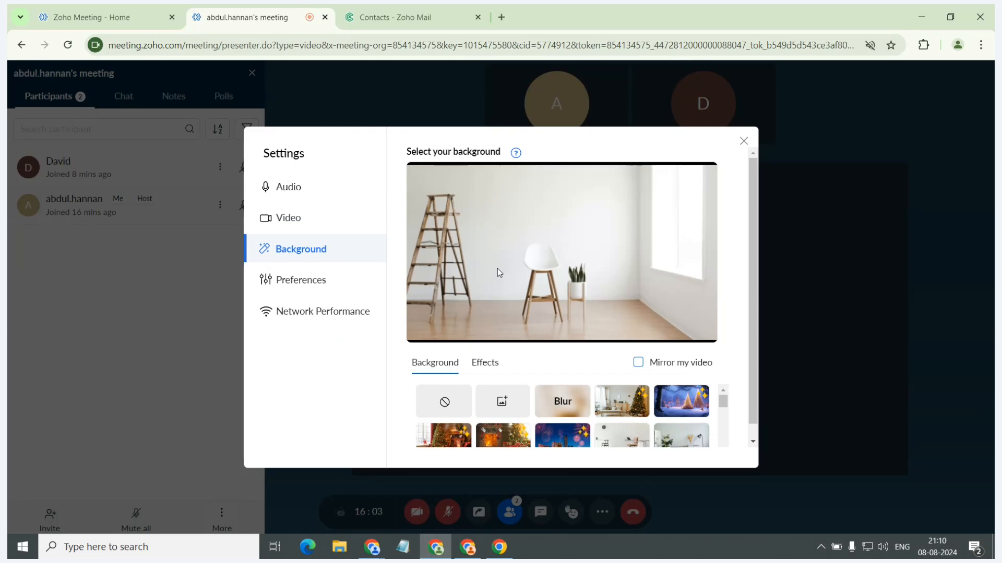
pyautogui.scroll(-1, 510, 280)
pyautogui.click(563, 386)
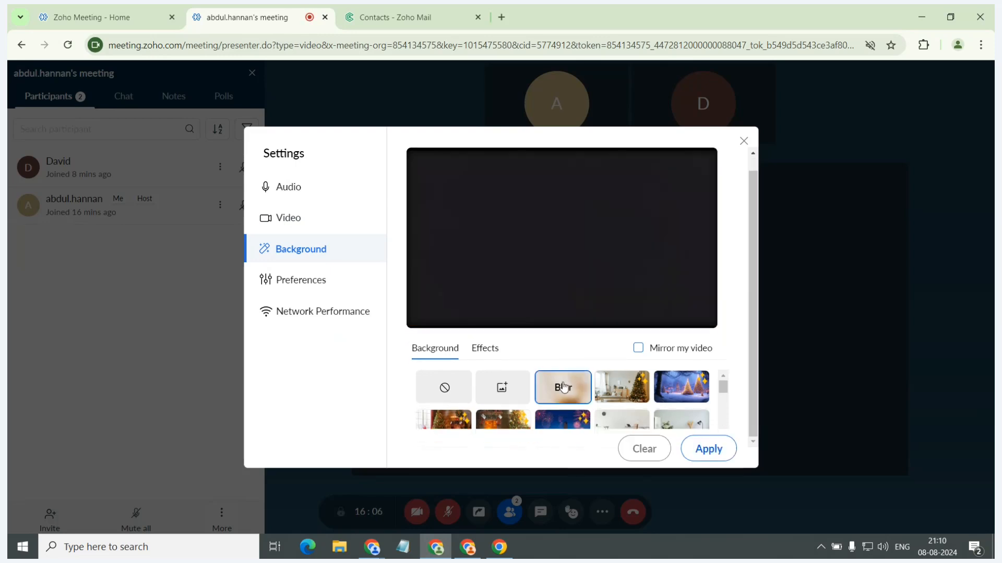
pyautogui.scroll(-2, 574, 391)
pyautogui.scroll(2, 585, 394)
pyautogui.scroll(-1, 601, 399)
pyautogui.scroll(-6, 601, 400)
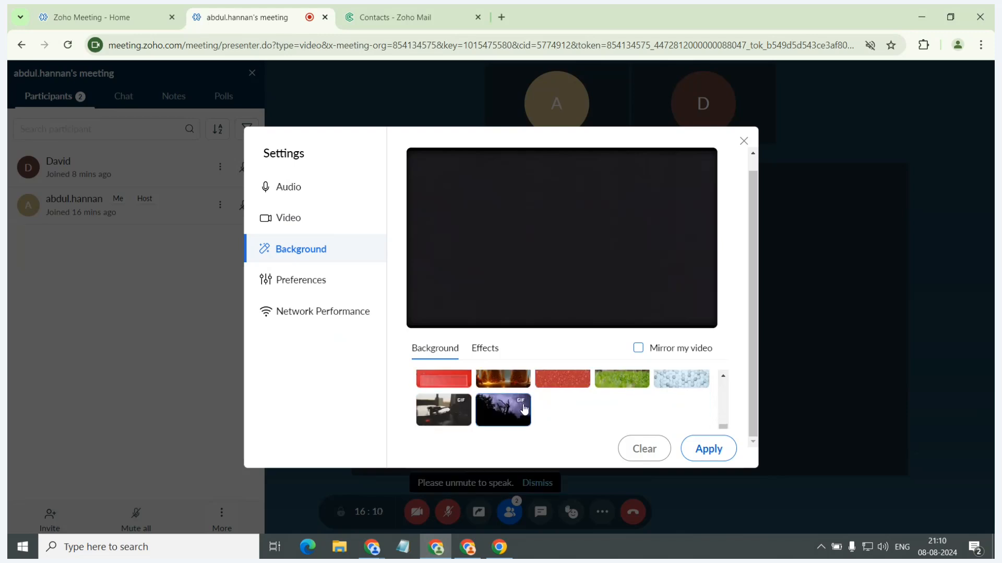
pyautogui.click(485, 349)
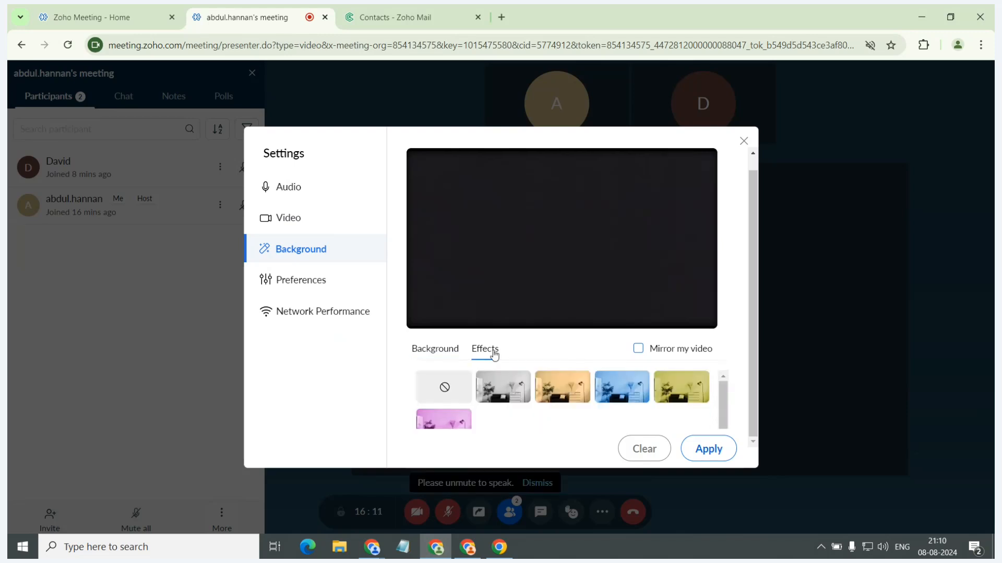
pyautogui.click(443, 351)
pyautogui.scroll(6, 600, 397)
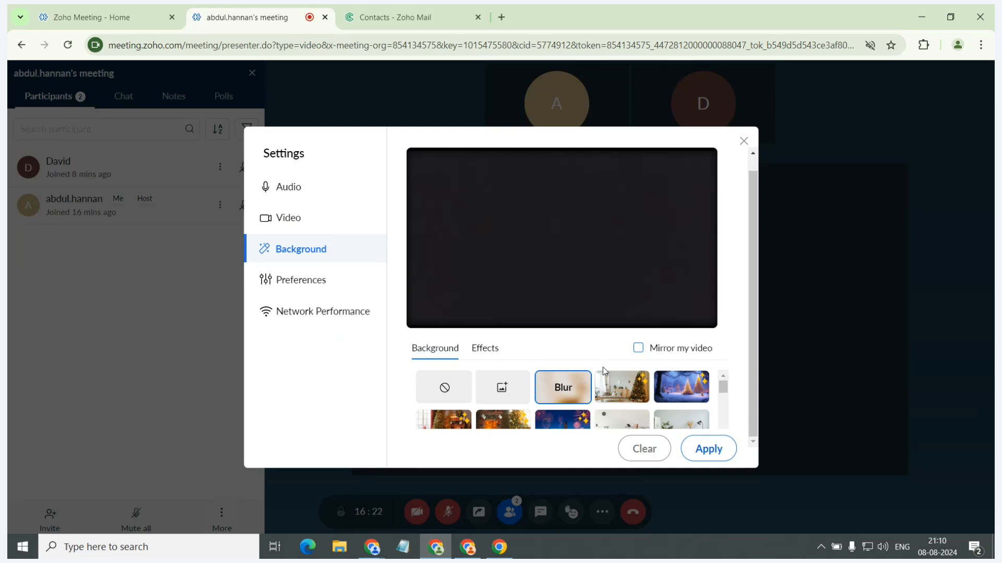
# Preview the Christmas tree living-room background and try mirroring the video on and off.
pyautogui.click(618, 386)
pyautogui.click(638, 349)
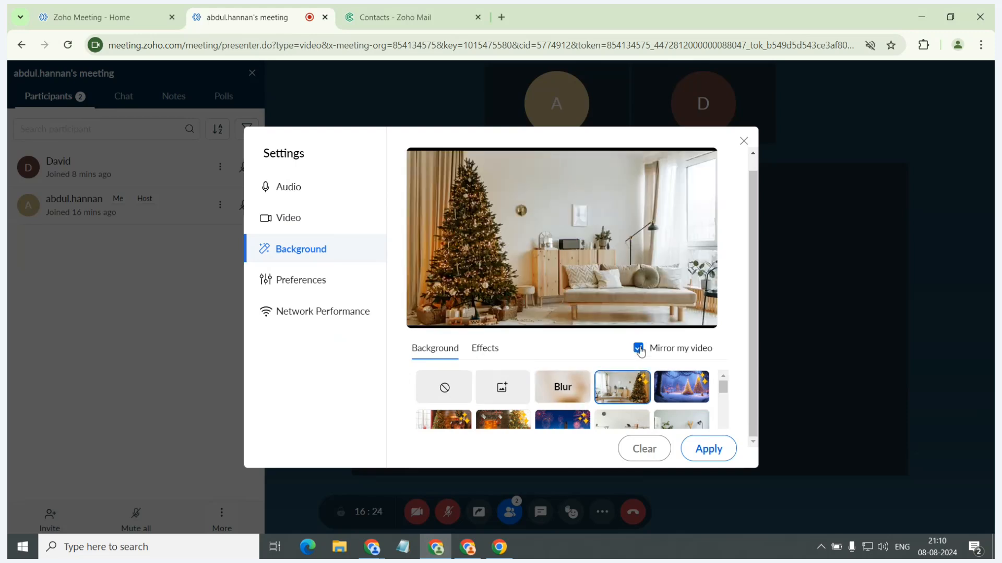
pyautogui.click(639, 349)
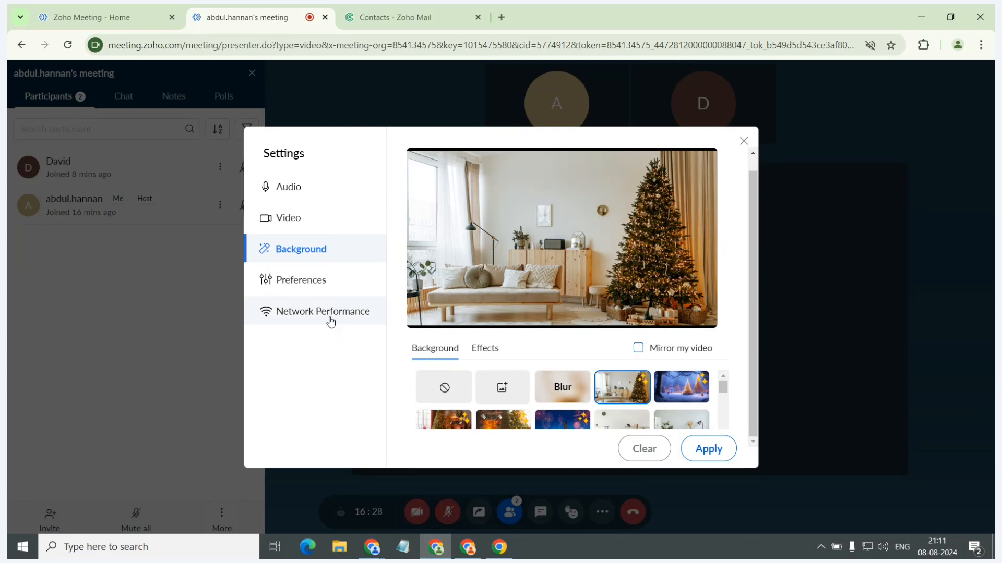
# Examine the meeting preferences and the network performance details, and close the settings.
pyautogui.click(322, 287)
pyautogui.scroll(1, 424, 277)
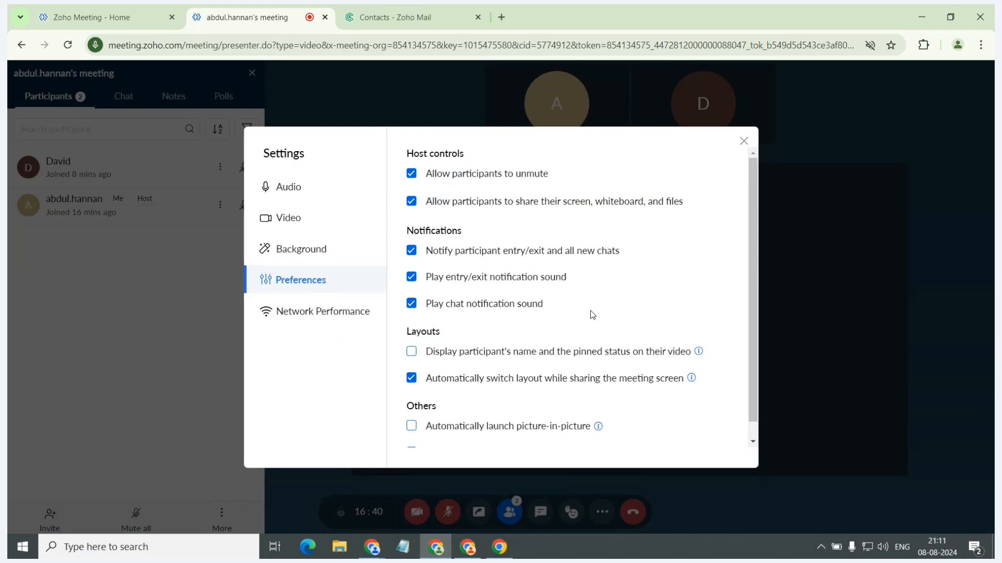
pyautogui.scroll(-1, 589, 315)
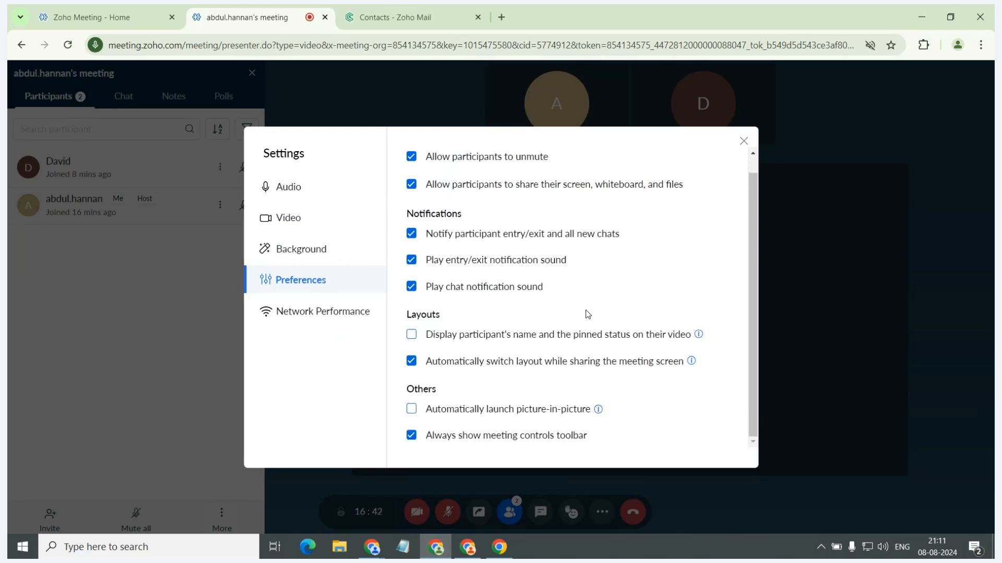
pyautogui.click(331, 327)
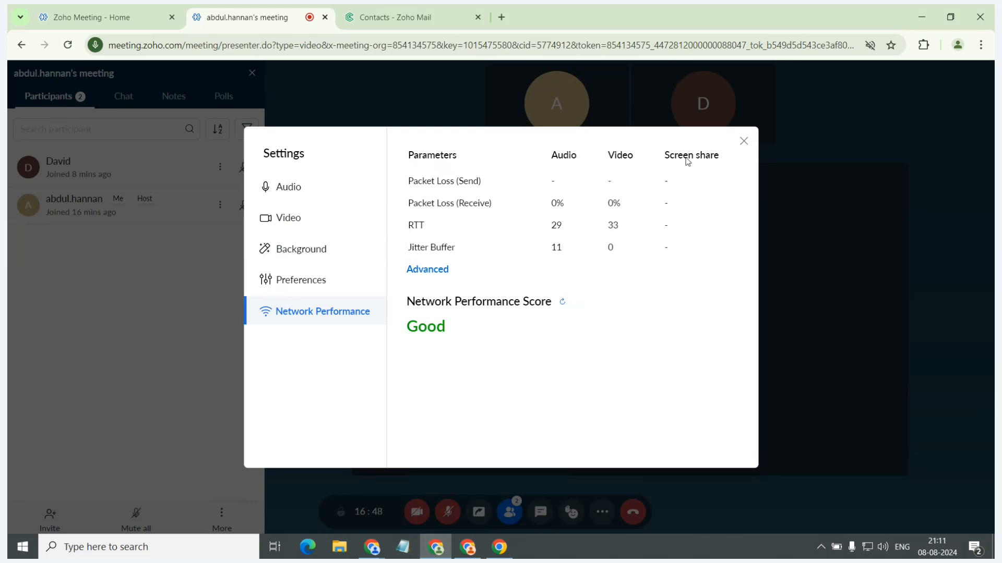
pyautogui.click(742, 143)
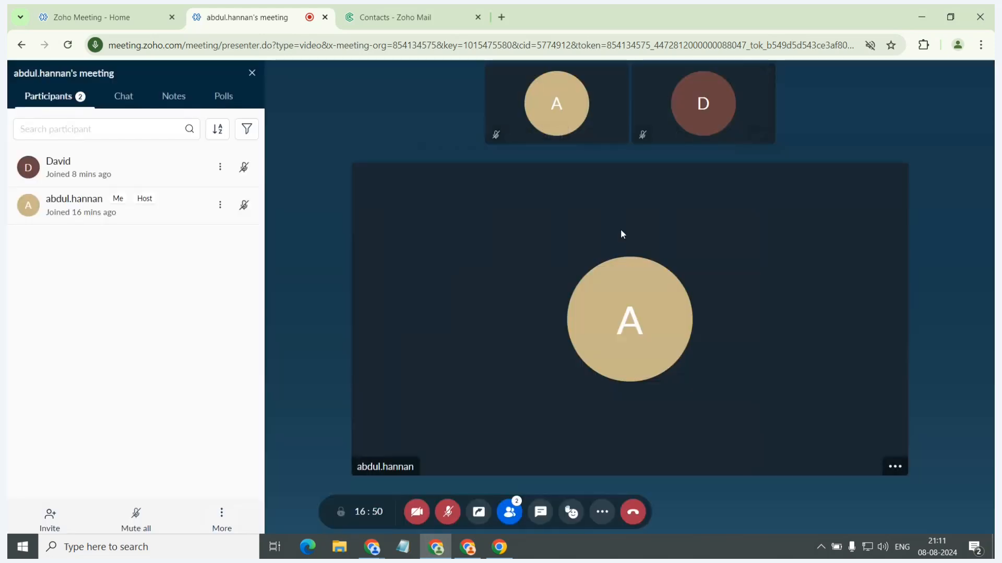
# Switch to the running slide presentation and advance to the Scenario 1 slide about sharing thoughts while presenting.
pyautogui.hotkey('alt', 'Tab')
pyautogui.press('Tab')
pyautogui.click(622, 233)
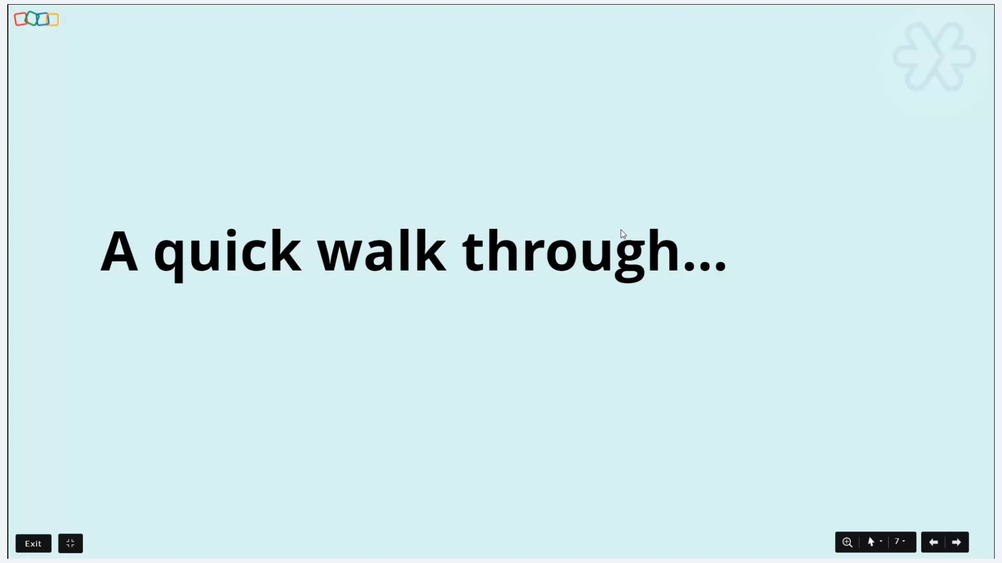
pyautogui.press('Right')
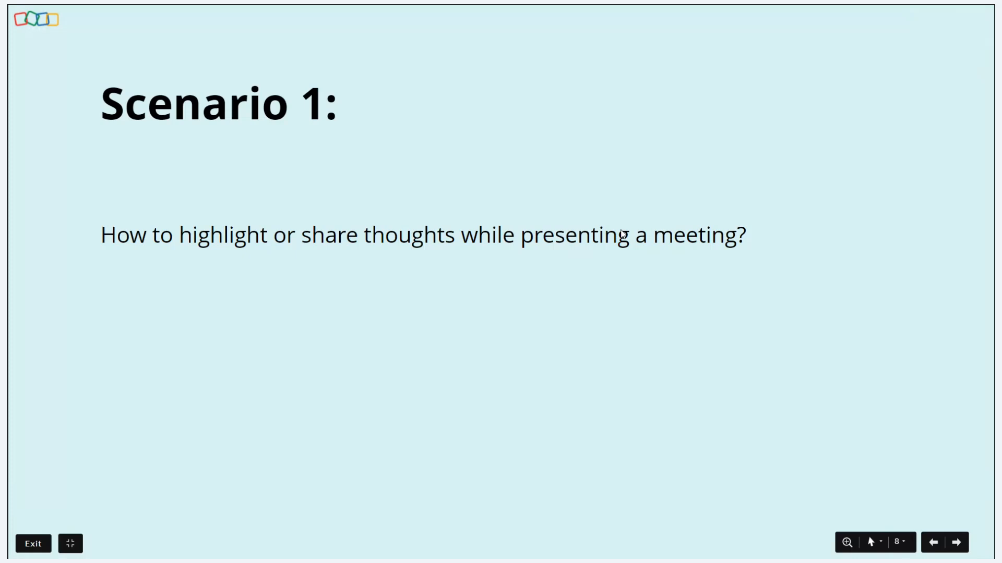
# Return to the meeting window and share a whiteboard with the participants.
pyautogui.hotkey('alt', 'Tab')
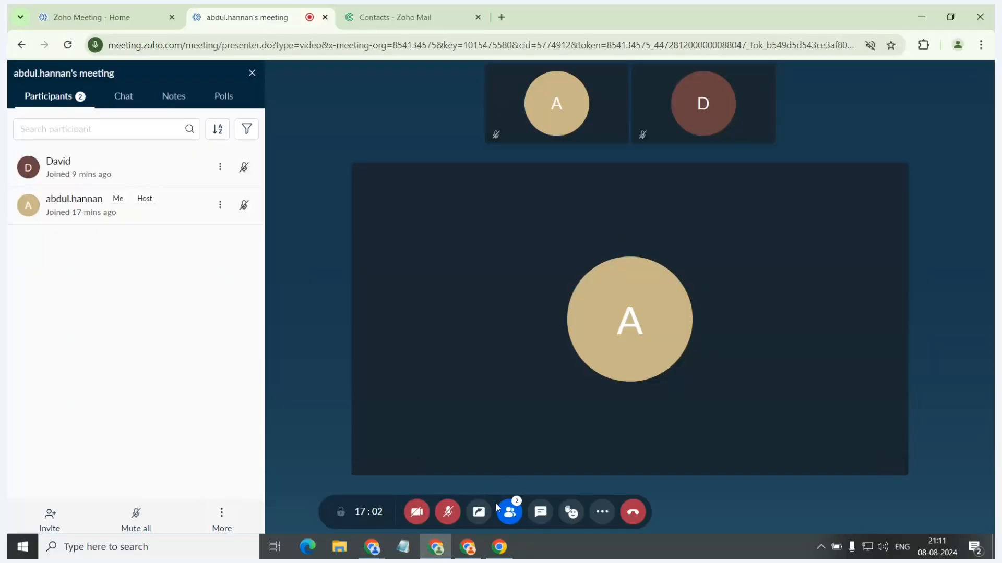
pyautogui.click(478, 511)
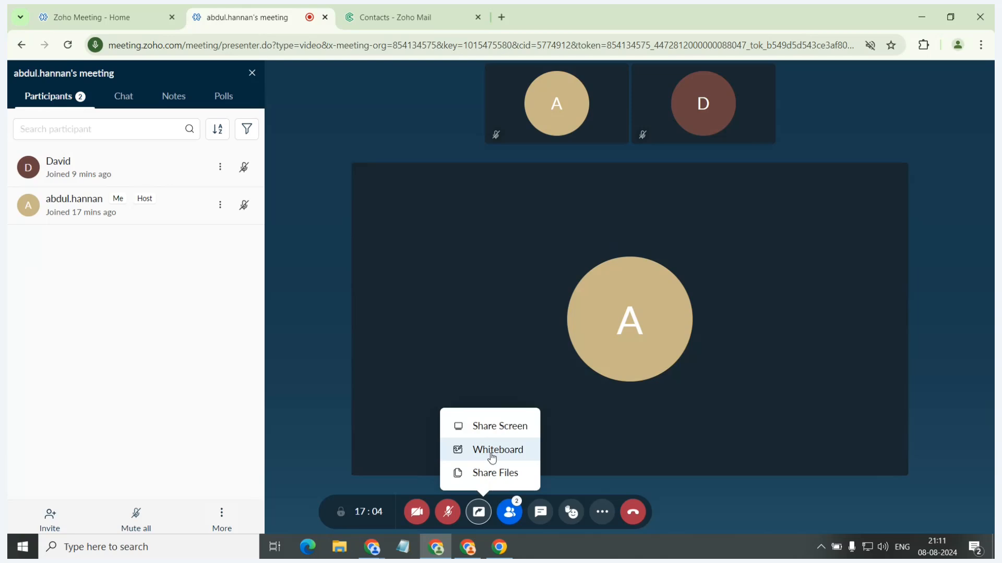
pyautogui.click(490, 452)
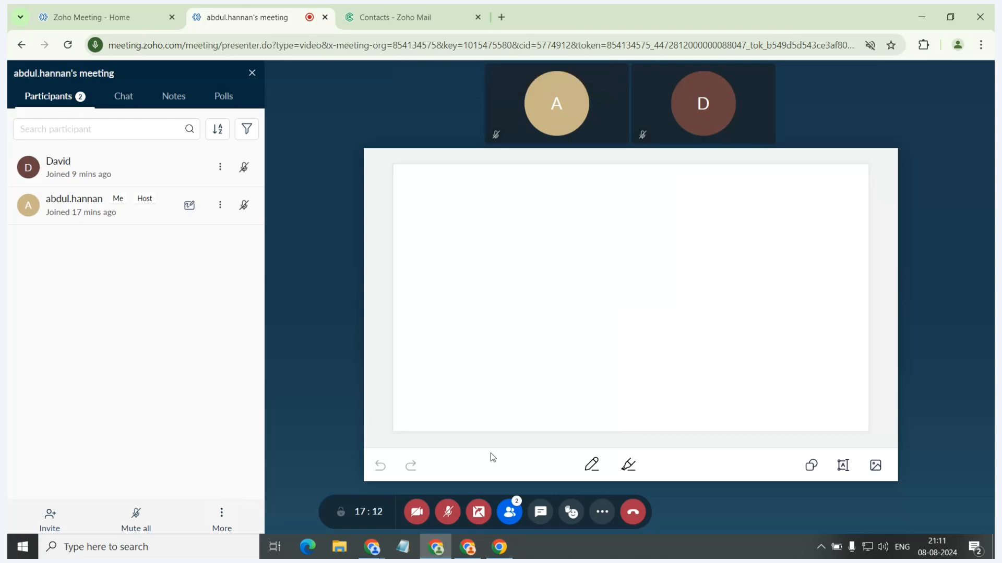
# Draw two black pen strokes on the whiteboard and two yellow highlighter strokes beside them.
pyautogui.click(591, 468)
pyautogui.moveTo(467, 241); pyautogui.dragTo(484, 352)
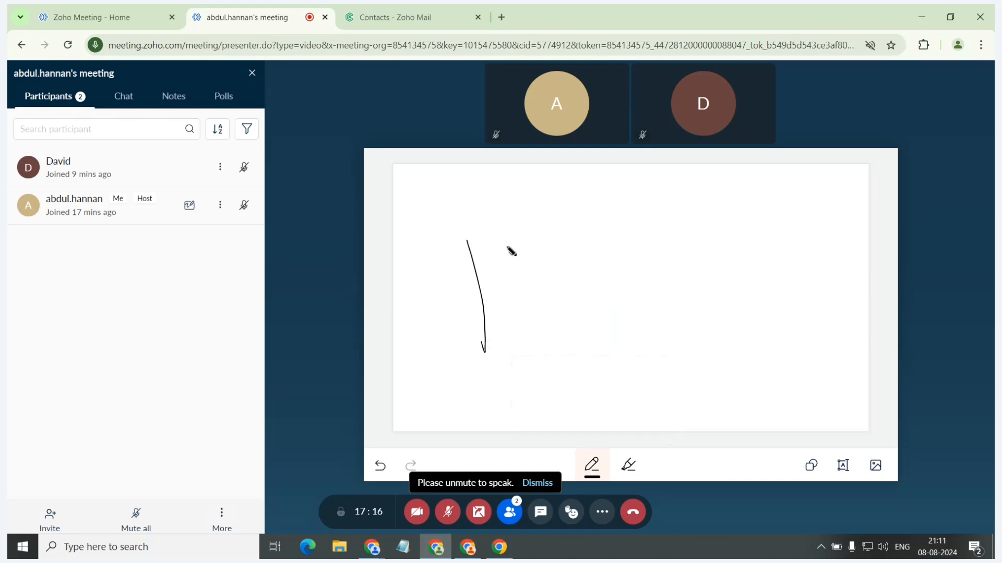
pyautogui.moveTo(509, 233); pyautogui.dragTo(529, 328)
pyautogui.click(628, 465)
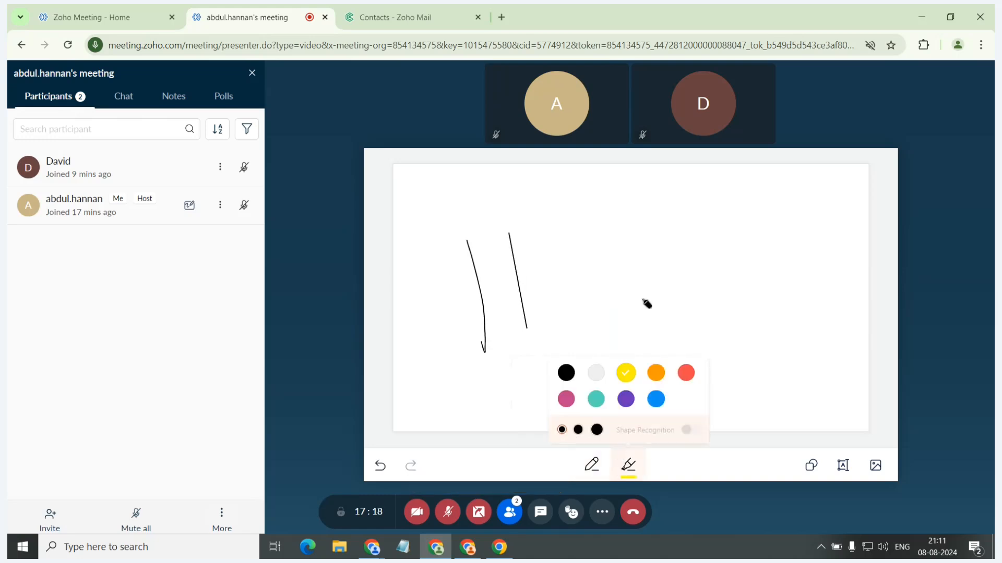
pyautogui.moveTo(623, 250); pyautogui.dragTo(616, 329)
pyautogui.moveTo(689, 226); pyautogui.dragTo(660, 336)
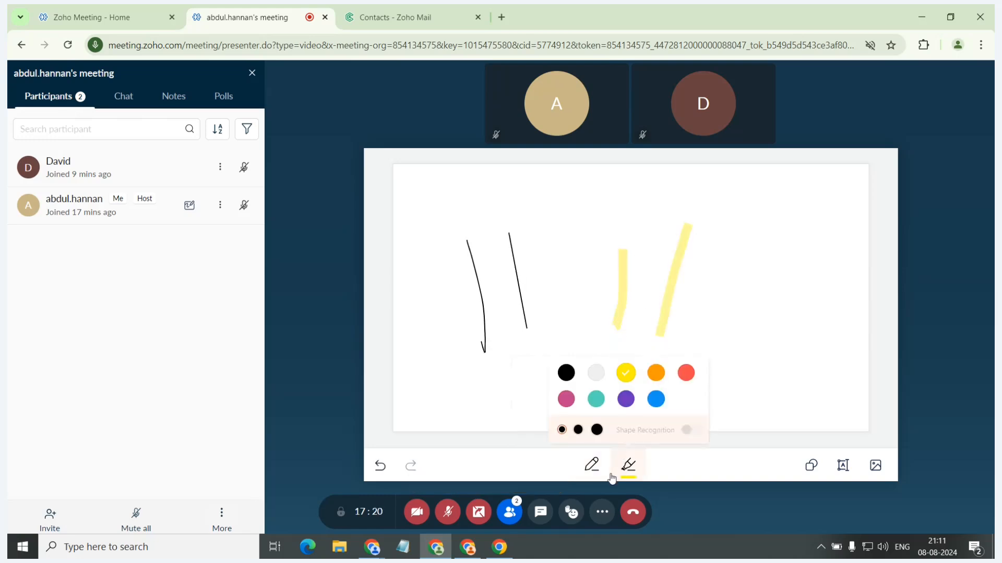
# Insert a filled blue square and a placeholder text box on the whiteboard, and view the image insertion option.
pyautogui.click(810, 465)
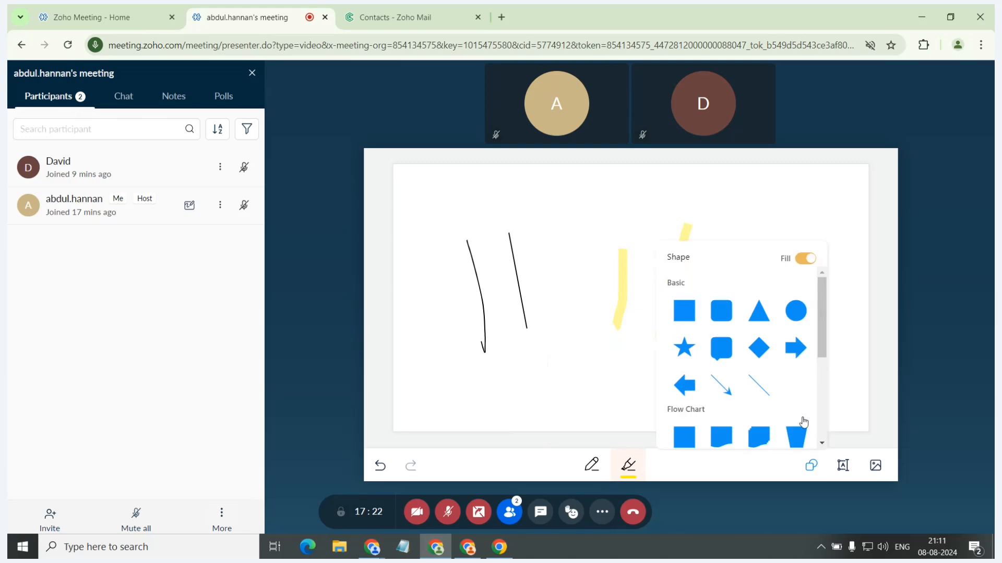
pyautogui.click(689, 306)
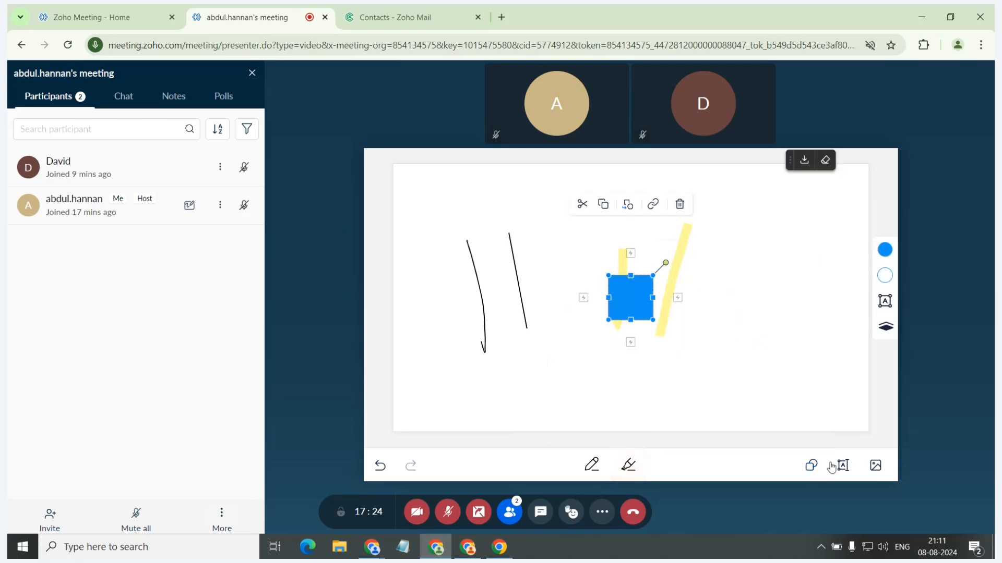
pyautogui.moveTo(838, 462)
pyautogui.click(795, 420)
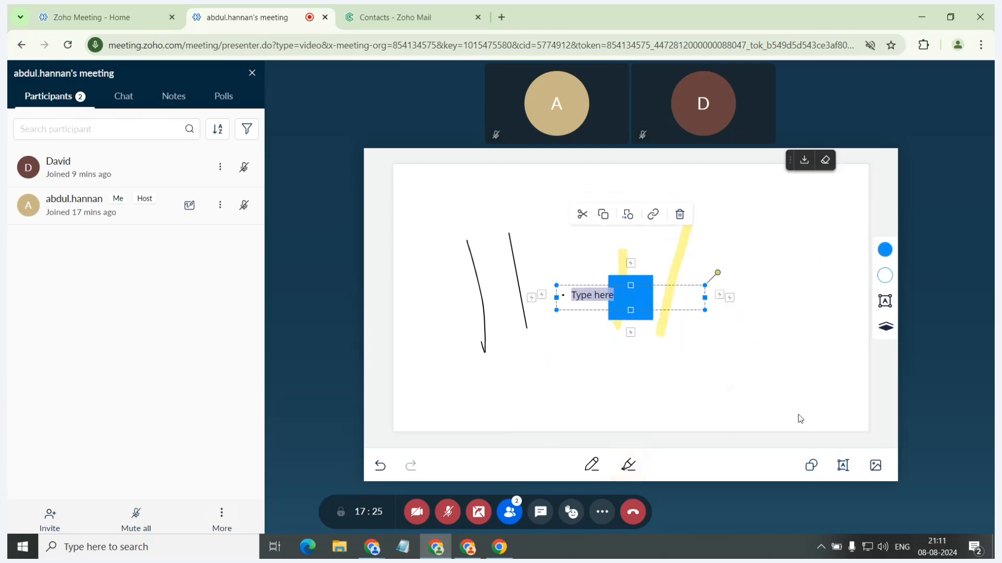
pyautogui.click(877, 472)
pyautogui.click(599, 373)
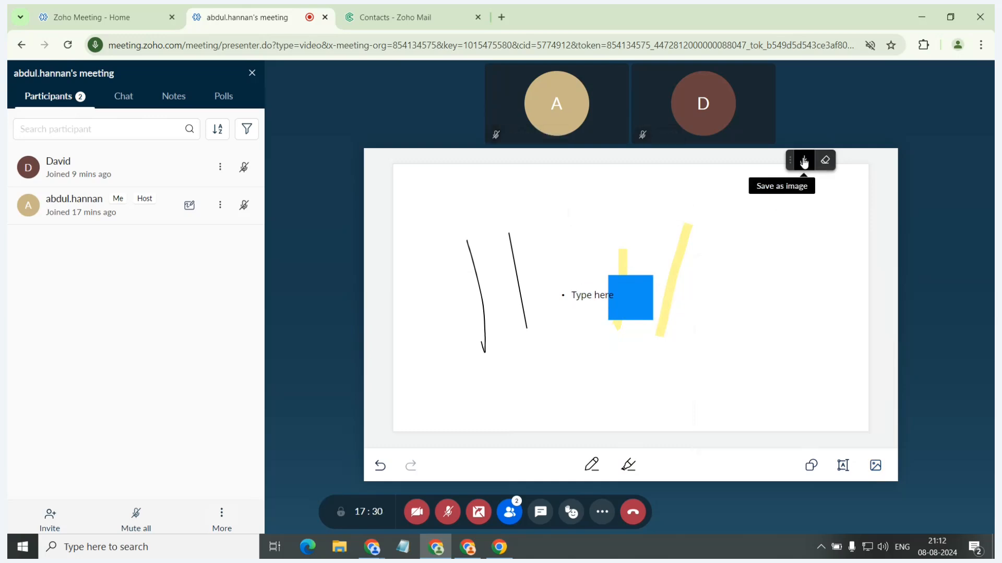
# Clear the whiteboard's content for all participants and end the whiteboard sharing.
pyautogui.click(824, 161)
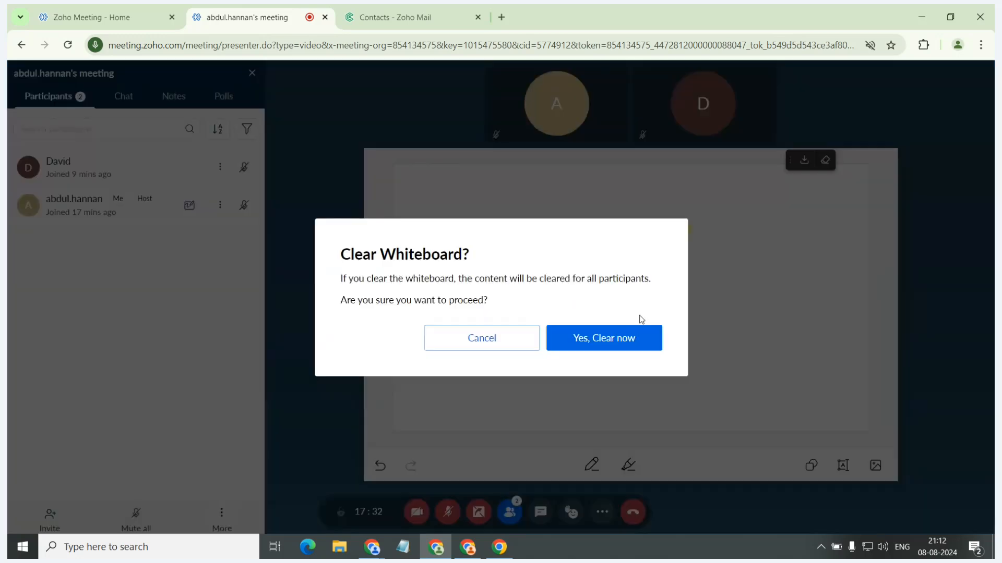
pyautogui.click(622, 338)
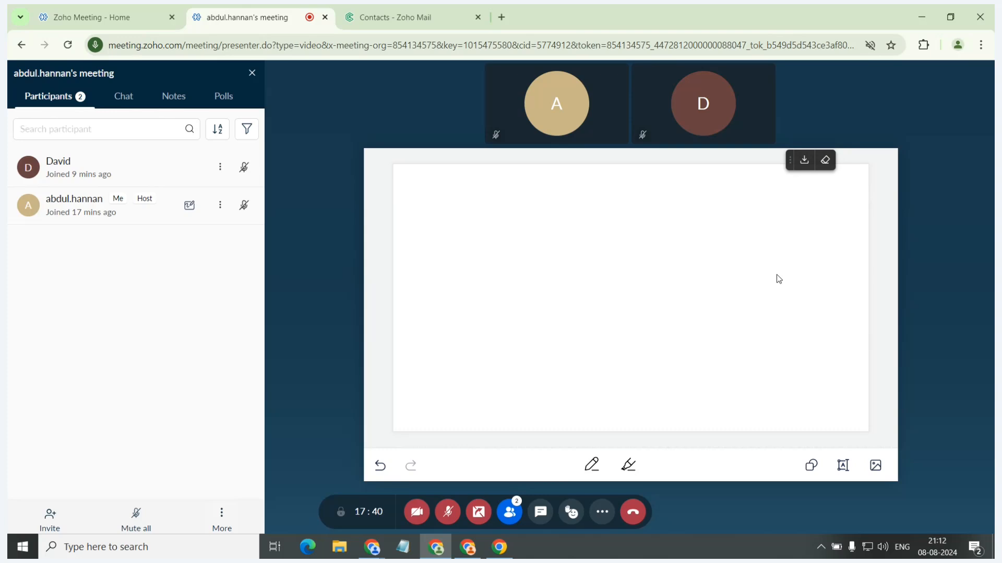
pyautogui.click(479, 512)
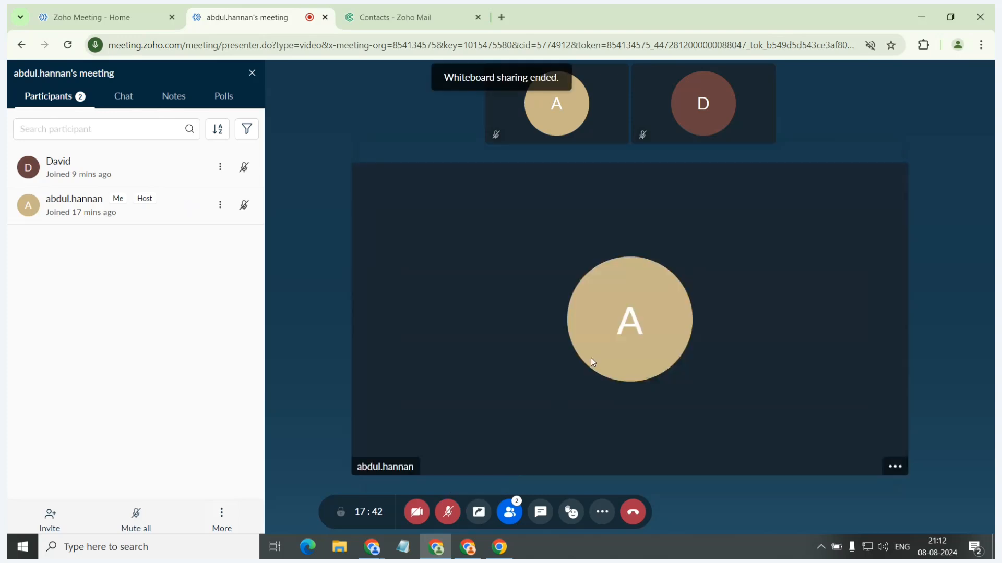
# Show the Scenario 2 slide about Picture-in-Picture in the slide presentation and return to the meeting window.
pyautogui.hotkey('alt', 'Tab')
pyautogui.press('Right')
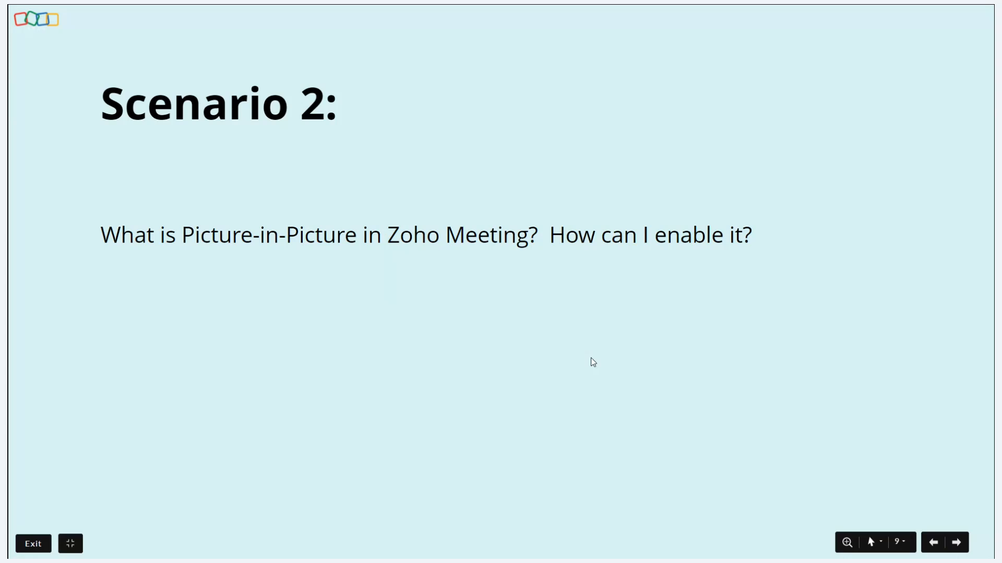
pyautogui.hotkey('alt', 'Tab')
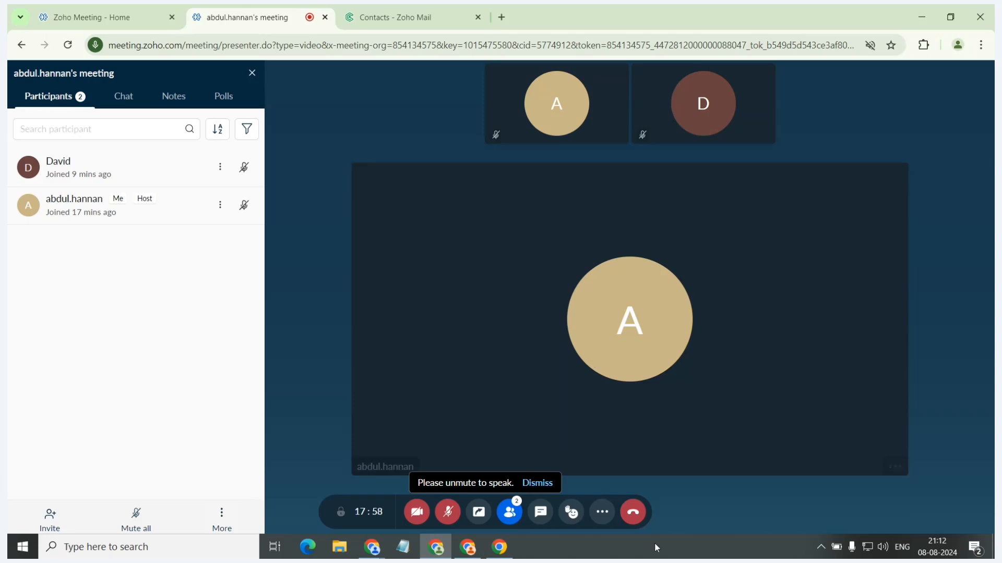
# Launch Picture-in-Picture for the meeting and go to the Zoho Meeting home page to view the floating window's controls.
pyautogui.click(602, 512)
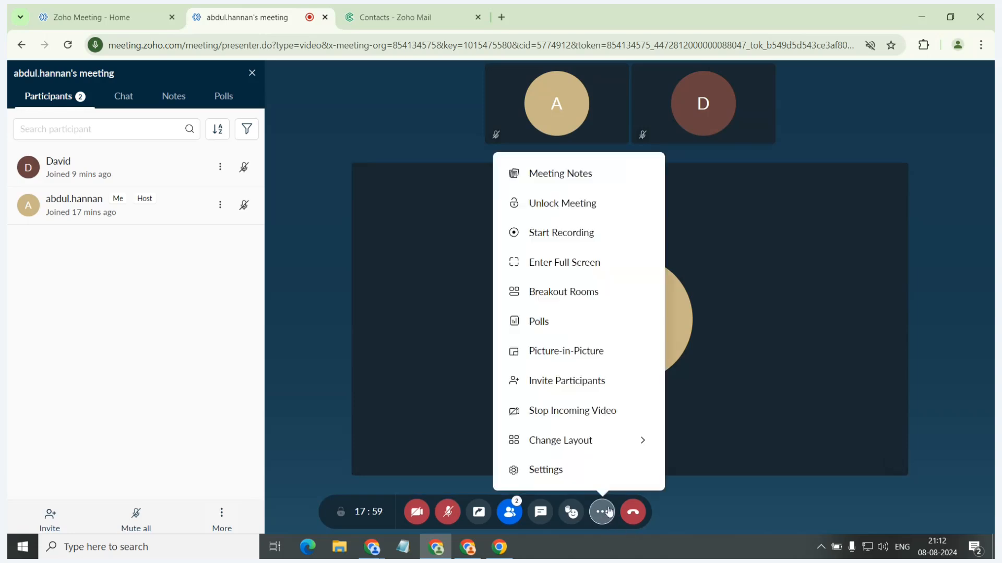
pyautogui.click(586, 351)
pyautogui.moveTo(849, 429)
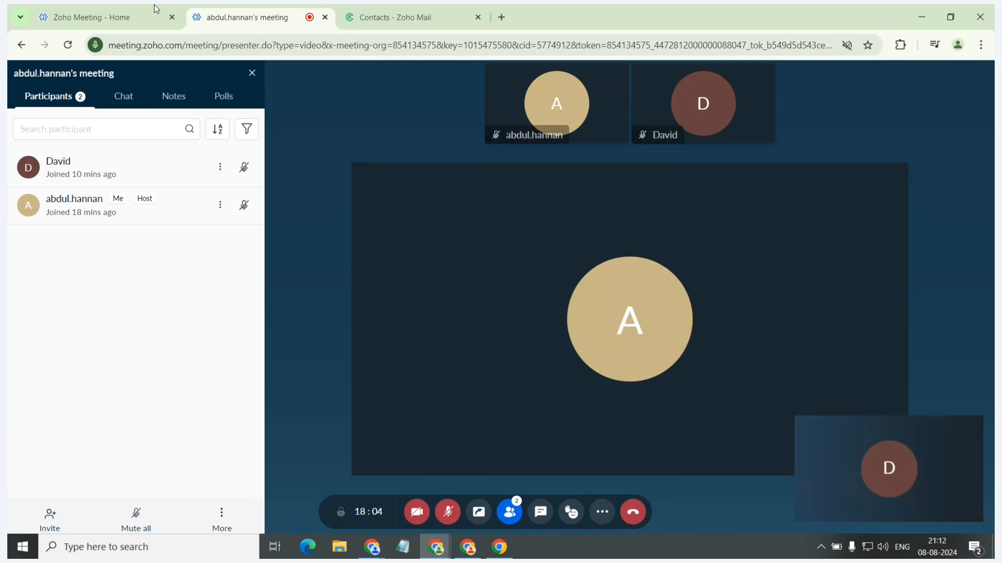
pyautogui.click(99, 17)
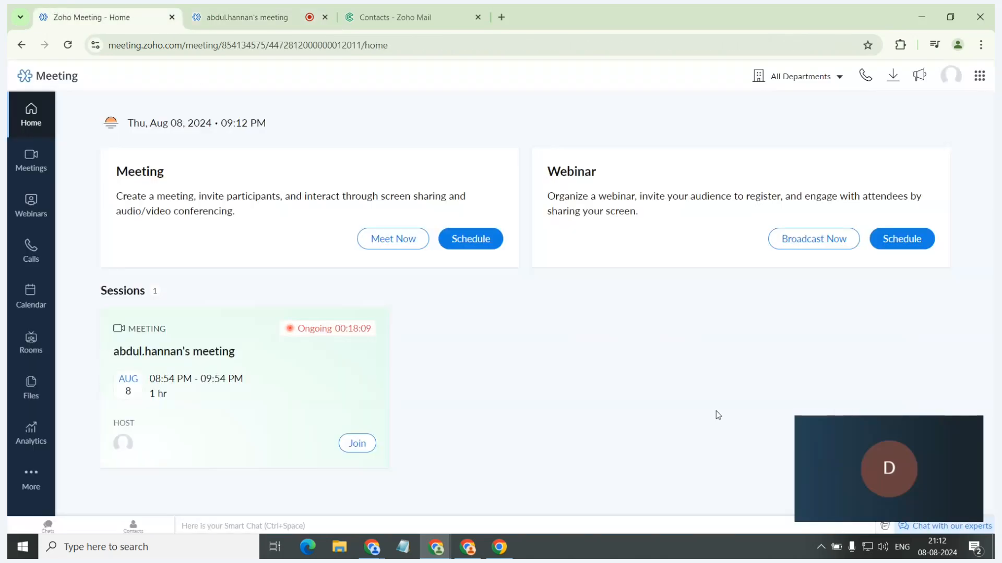
pyautogui.moveTo(830, 421)
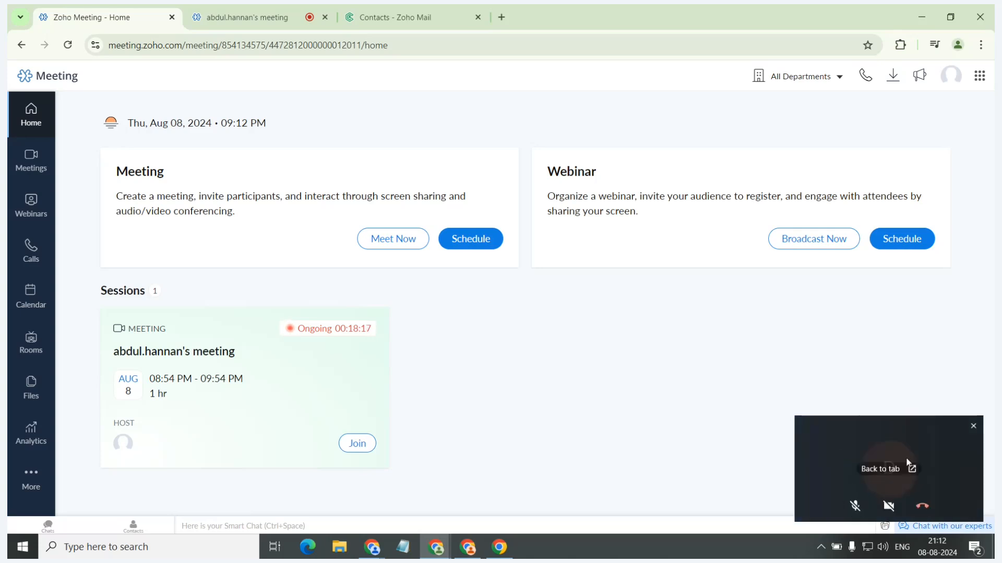
# Enlarge the floating Picture-in-Picture window to about twice its size, view it, and close it.
pyautogui.moveTo(890, 416); pyautogui.dragTo(821, 305)
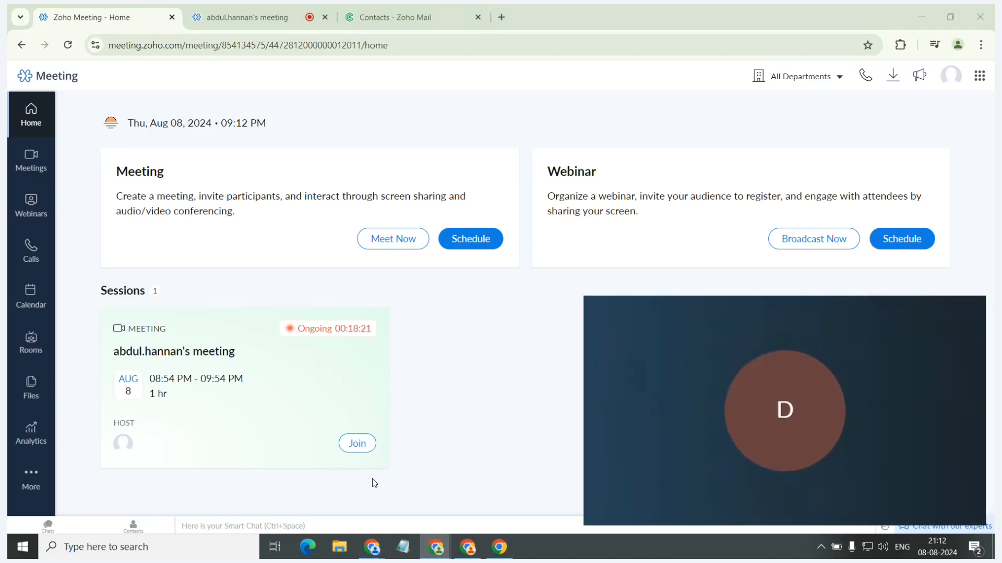
pyautogui.click(573, 391)
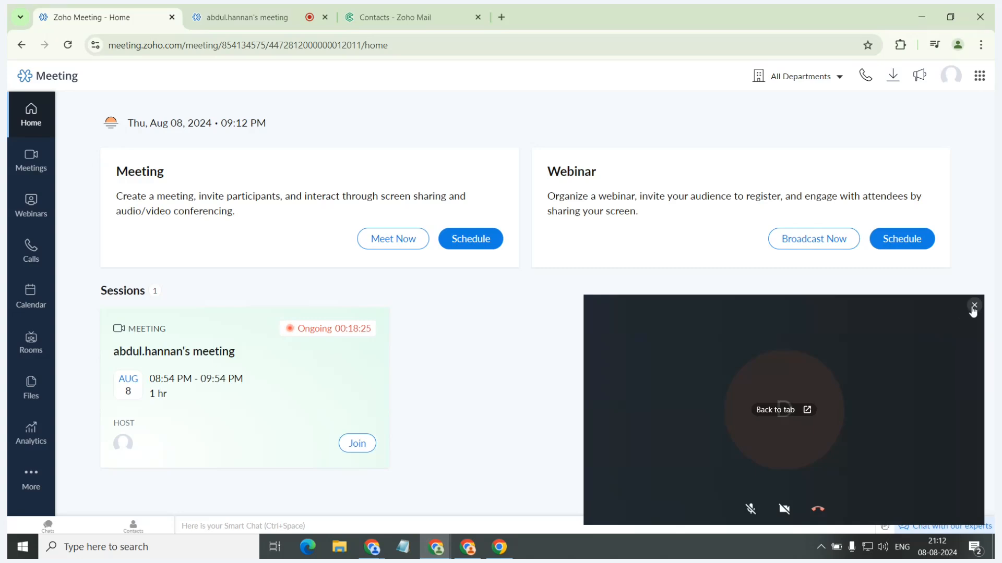
pyautogui.click(974, 305)
# Show the Scenario 3 slide about splitting a meeting into smaller rooms in the slide presentation, and return to the ongoing meeting's tab.
pyautogui.click(240, 6)
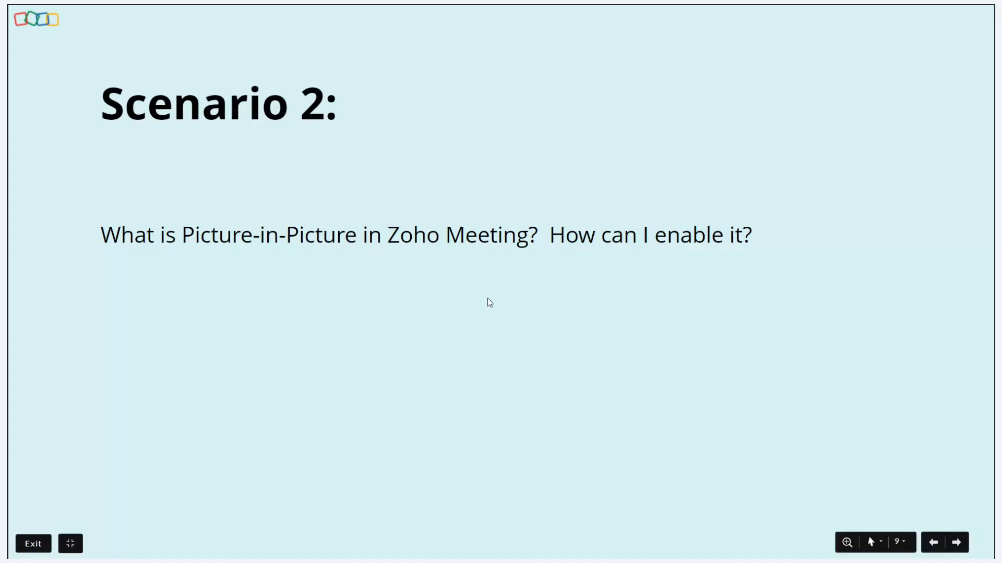
pyautogui.press('Right')
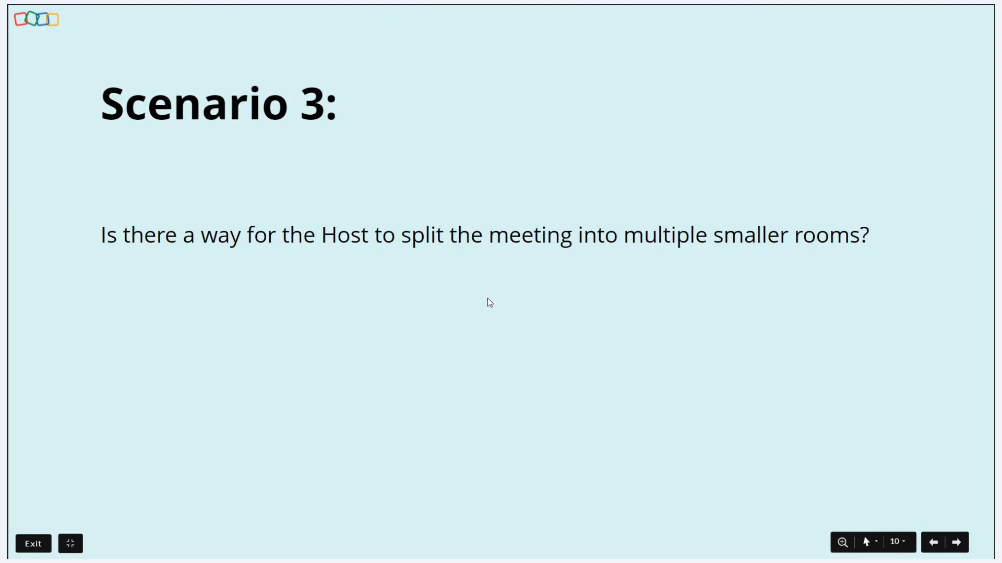
pyautogui.hotkey('alt', 'Tab')
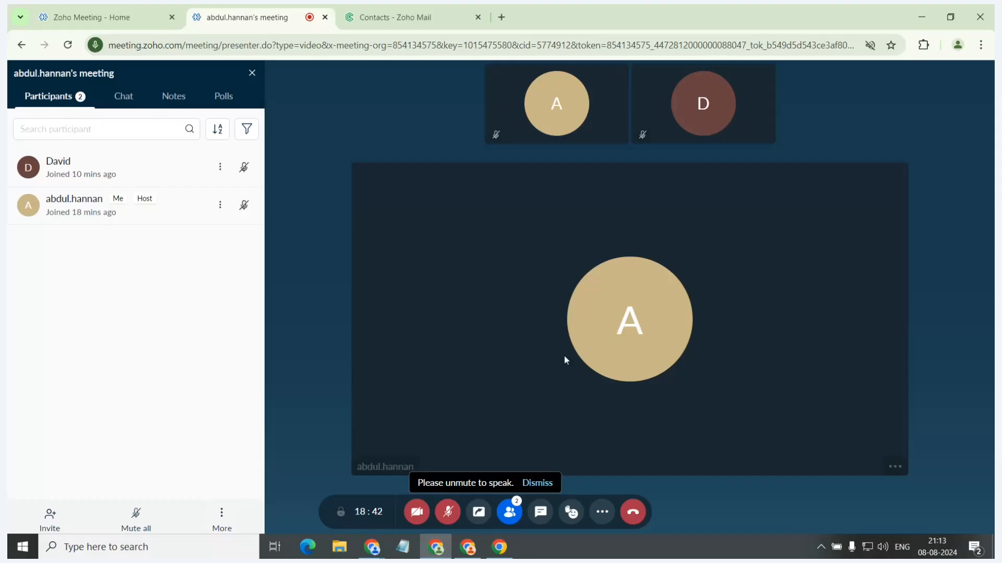
# Create 5 breakout rooms for the meeting.
pyautogui.click(602, 512)
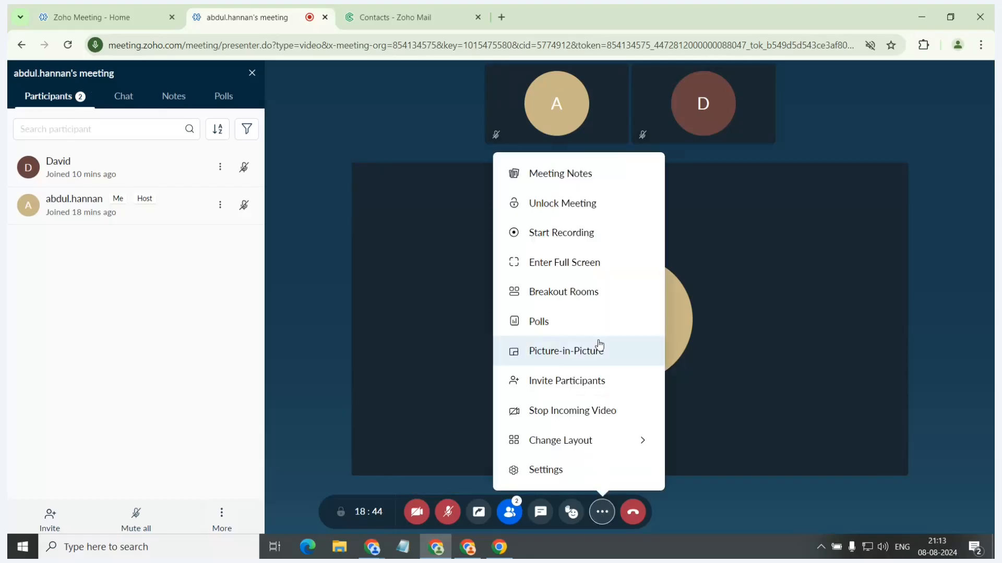
pyautogui.click(592, 290)
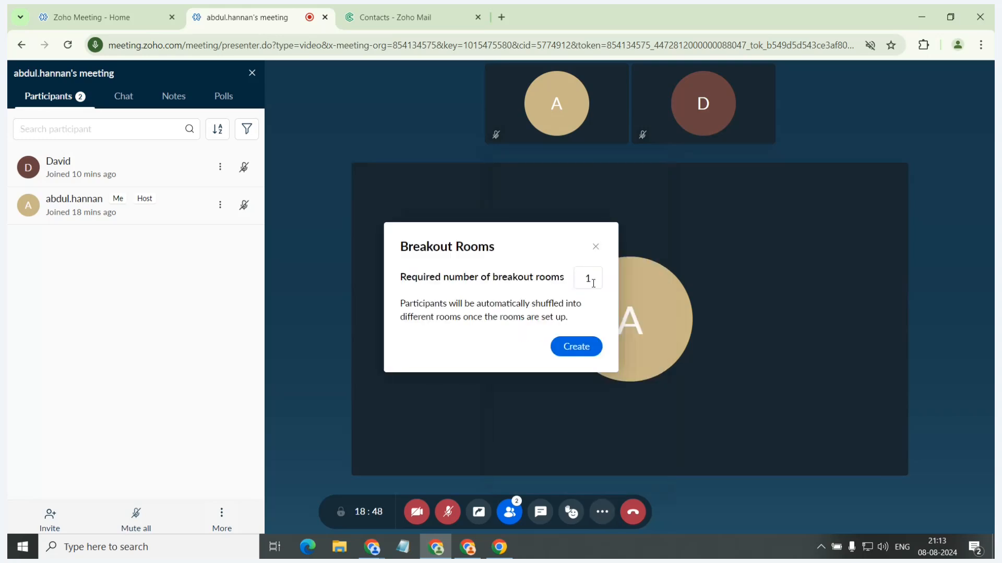
pyautogui.click(593, 284)
pyautogui.press('BackSpace')
pyautogui.write('5')
pyautogui.click(576, 347)
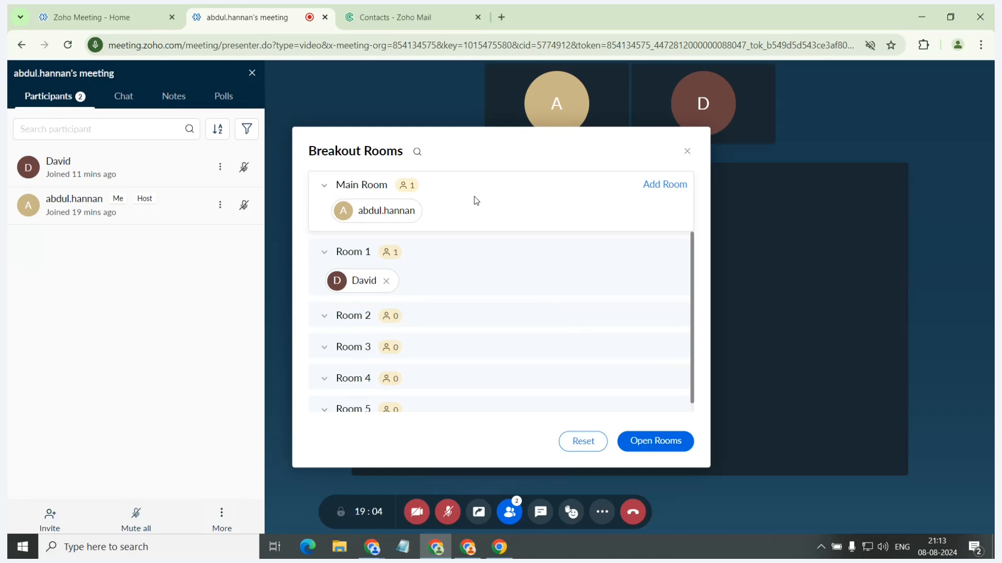
# Move the participant from Room 1 to Room 4 and close the breakout room setup without opening the rooms.
pyautogui.moveTo(351, 285); pyautogui.dragTo(355, 375)
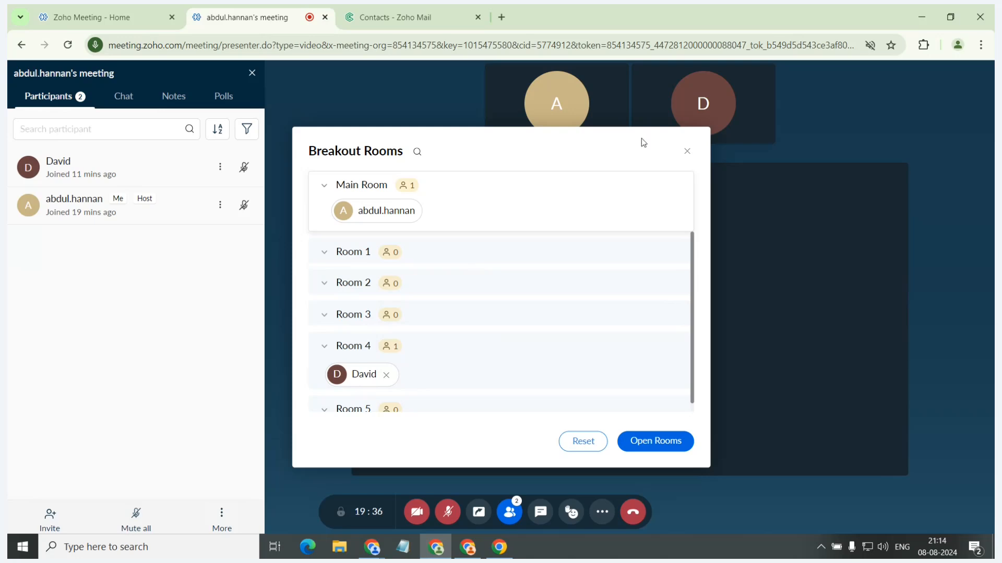
pyautogui.click(685, 156)
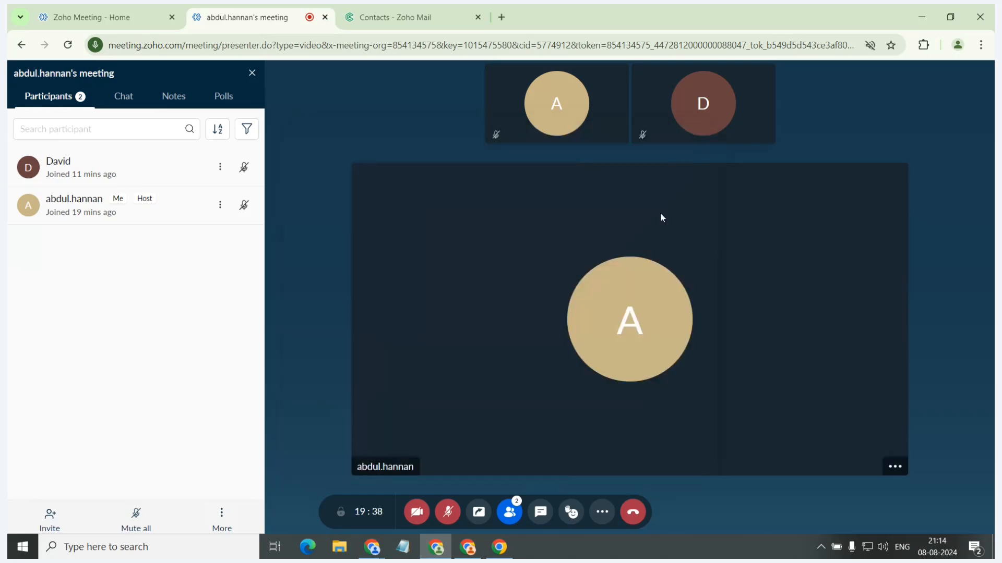
# Show the Scenario 4 slide about downloading the chat transcript and notes, and return to the meeting window.
pyautogui.hotkey('alt', 'Tab')
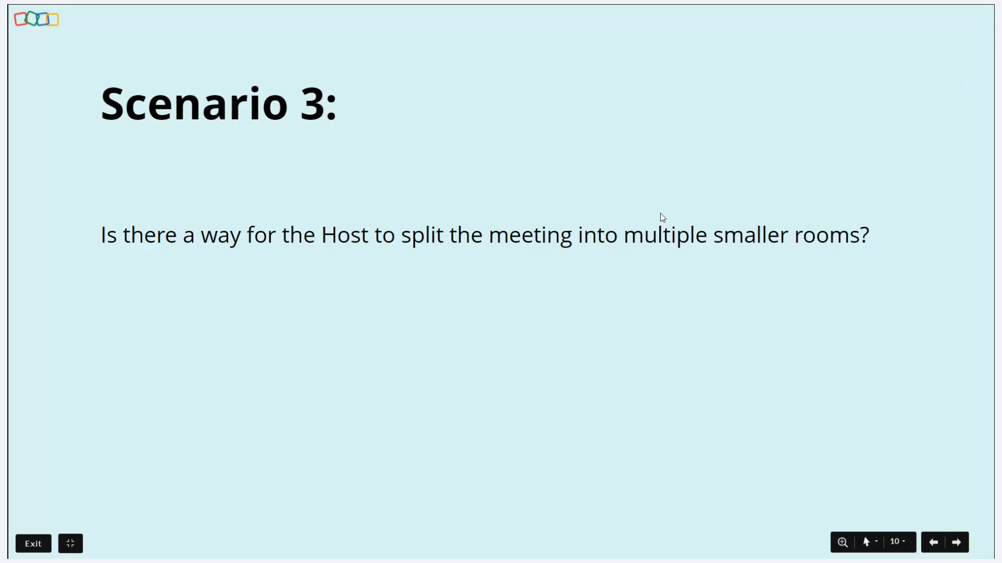
pyautogui.press('Right')
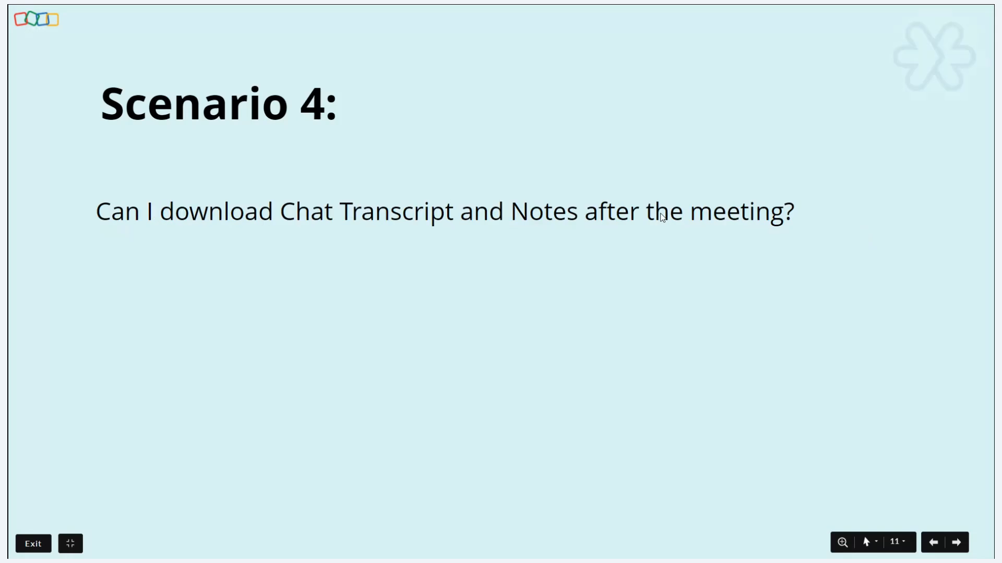
pyautogui.hotkey('alt', 'Tab')
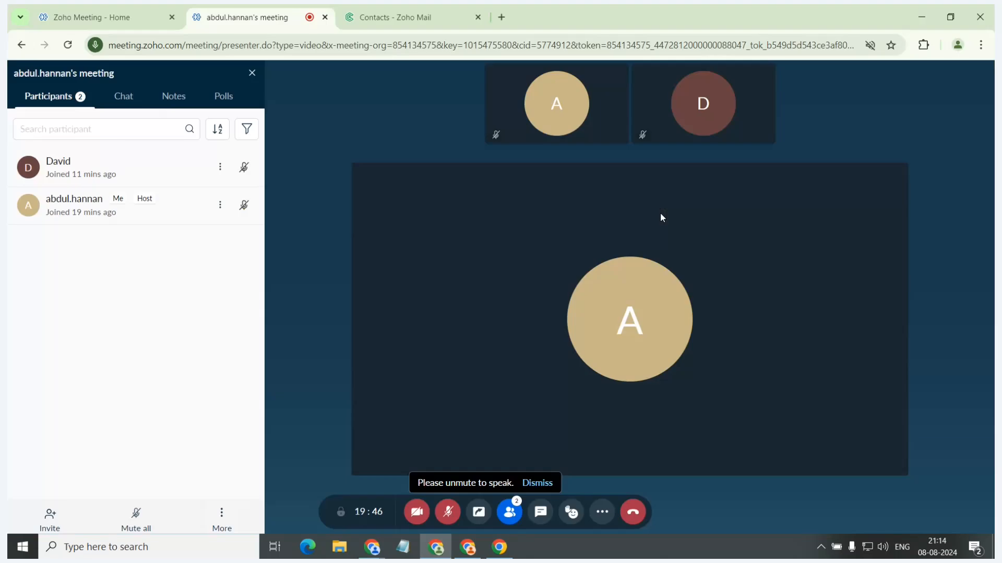
# End the meeting for all participants to view the session's chat, notes, polls and whiteboard download options.
pyautogui.click(633, 525)
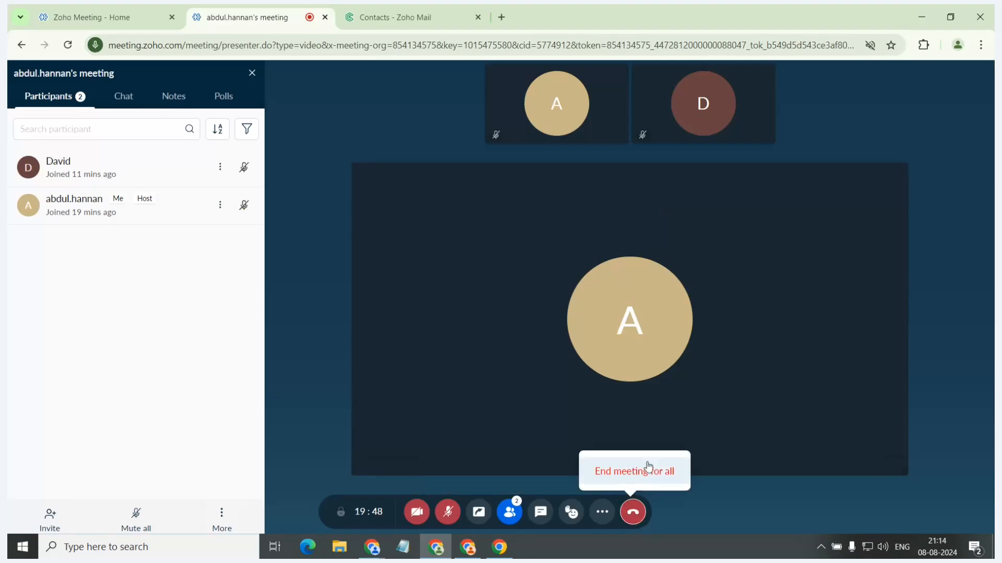
pyautogui.click(647, 467)
pyautogui.click(617, 336)
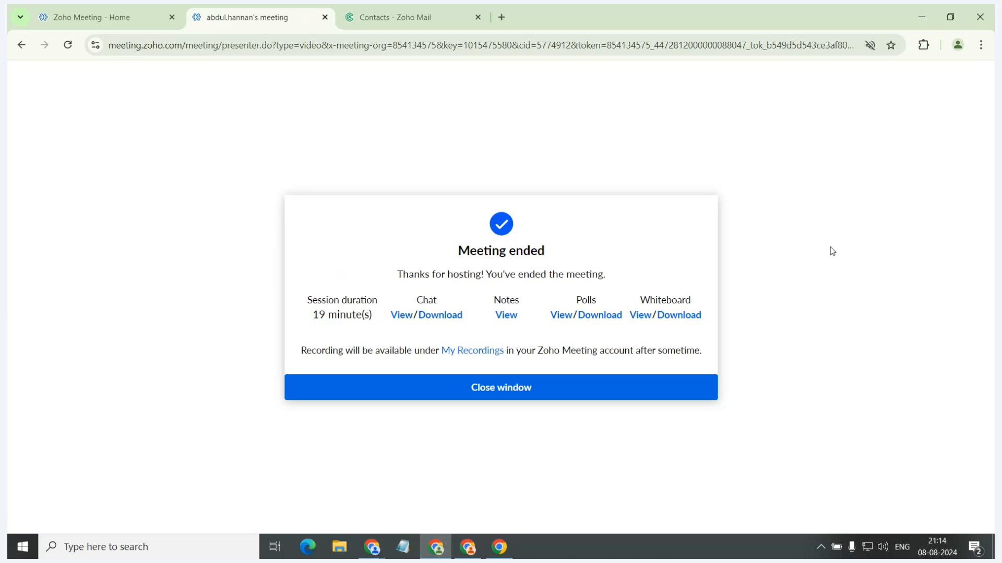
# Show the Scenario 5 slide about scheduling a meeting in the slide presentation, and return to the browser.
pyautogui.hotkey('alt', 'Tab')
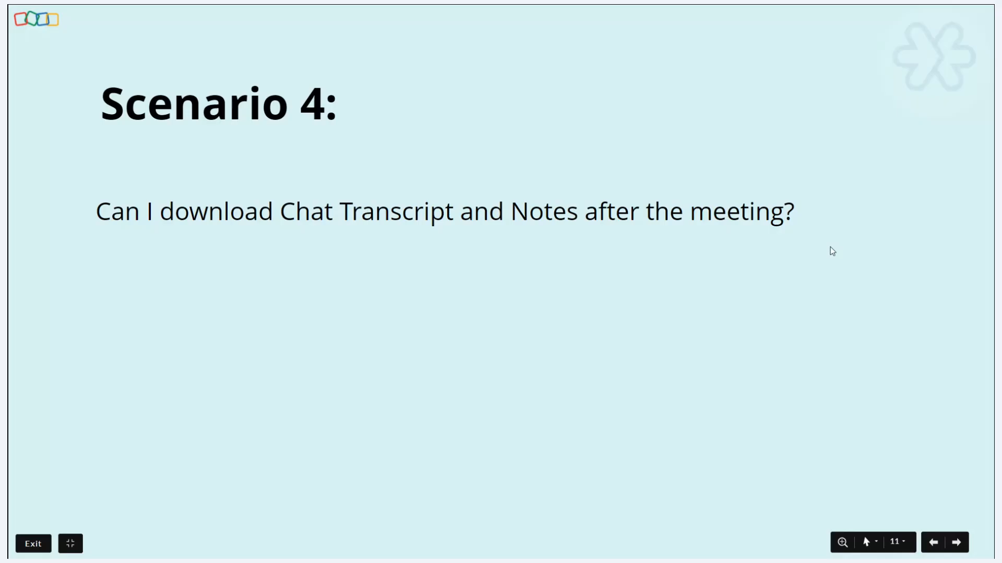
pyautogui.press('Right')
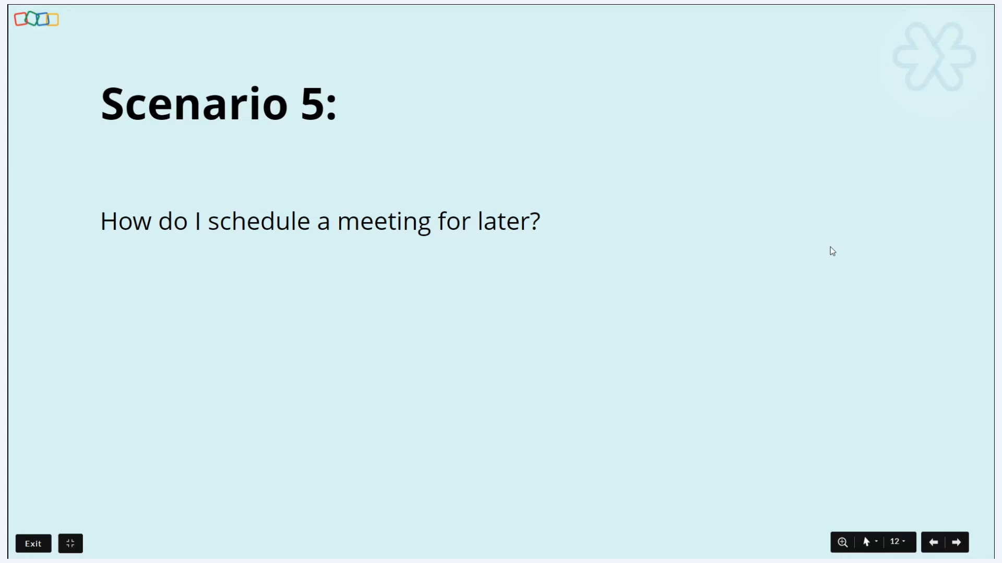
pyautogui.hotkey('alt', 'Tab')
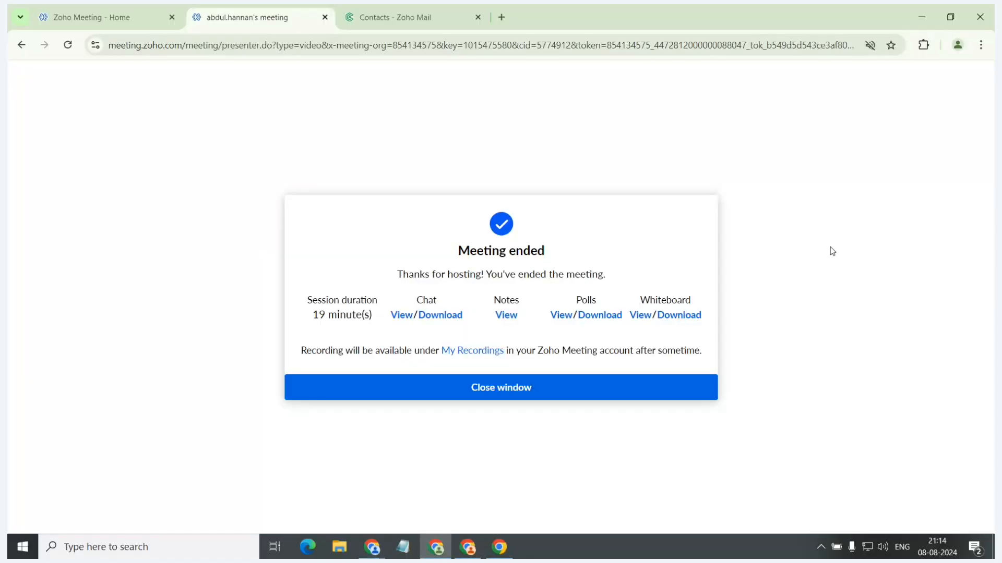
# Start scheduling a meeting from the Zoho Meeting home page with the title Product Launch and the time 10:30 PM.
pyautogui.click(77, 12)
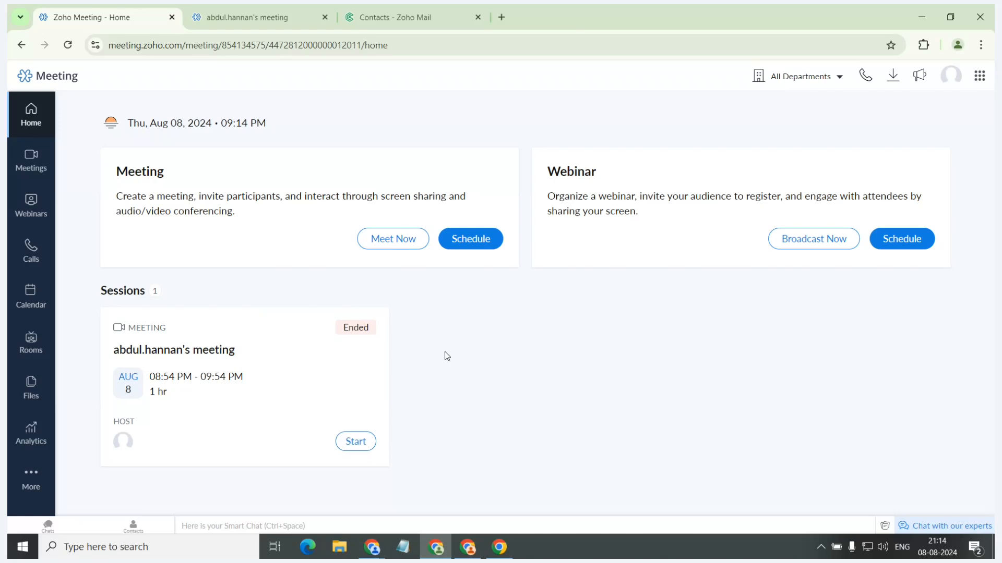
pyautogui.click(472, 249)
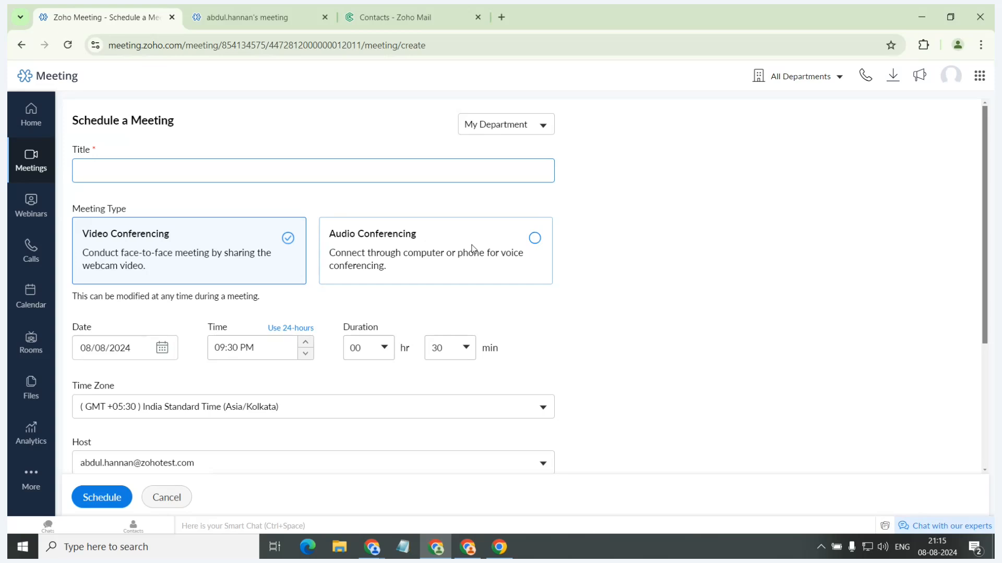
pyautogui.write('Product Launch')
pyautogui.click(305, 342)
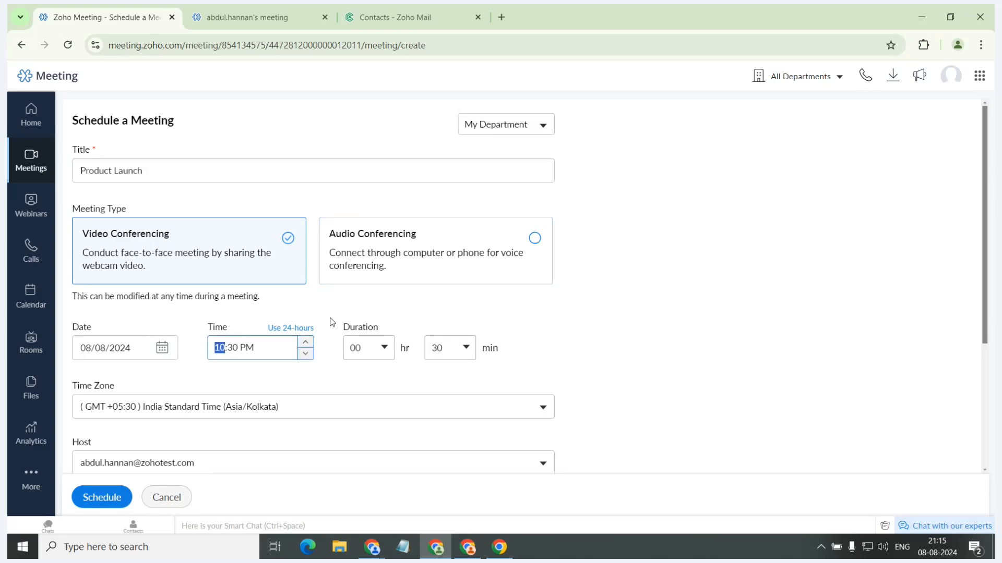
pyautogui.click(346, 302)
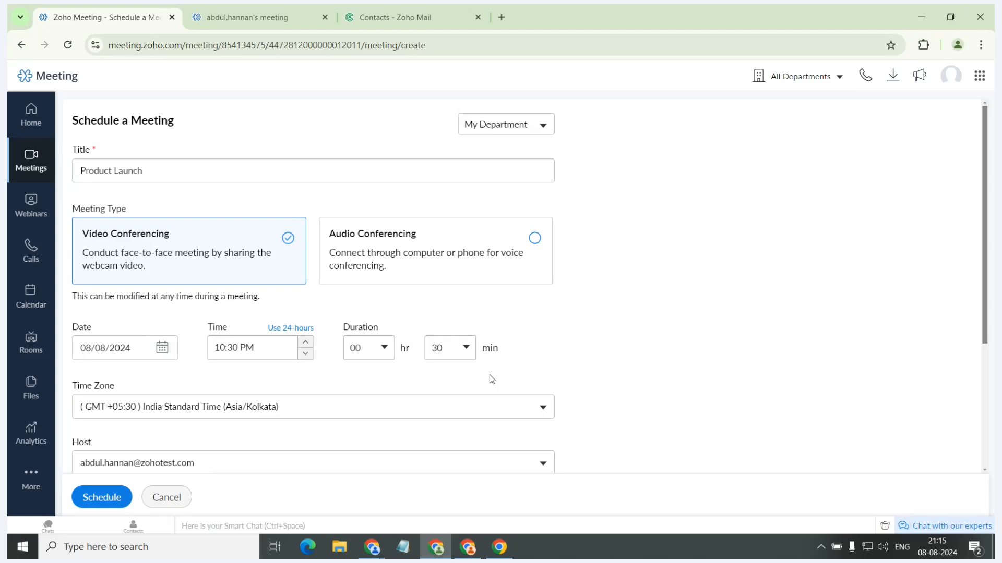
# Examine the available time zones and the host, participants and agenda fields of the meeting form, keeping India Standard Time.
pyautogui.scroll(-1, 490, 375)
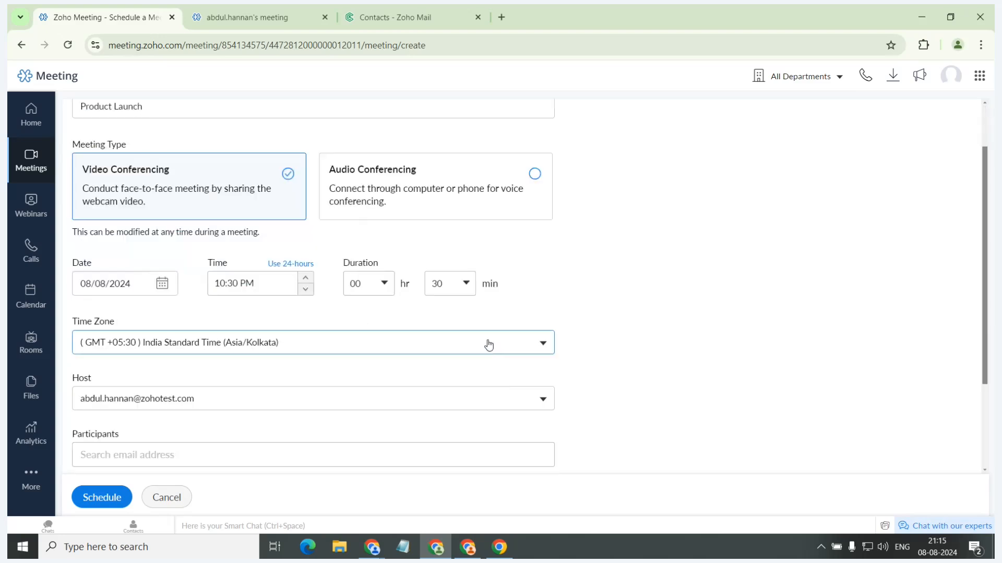
pyautogui.click(489, 344)
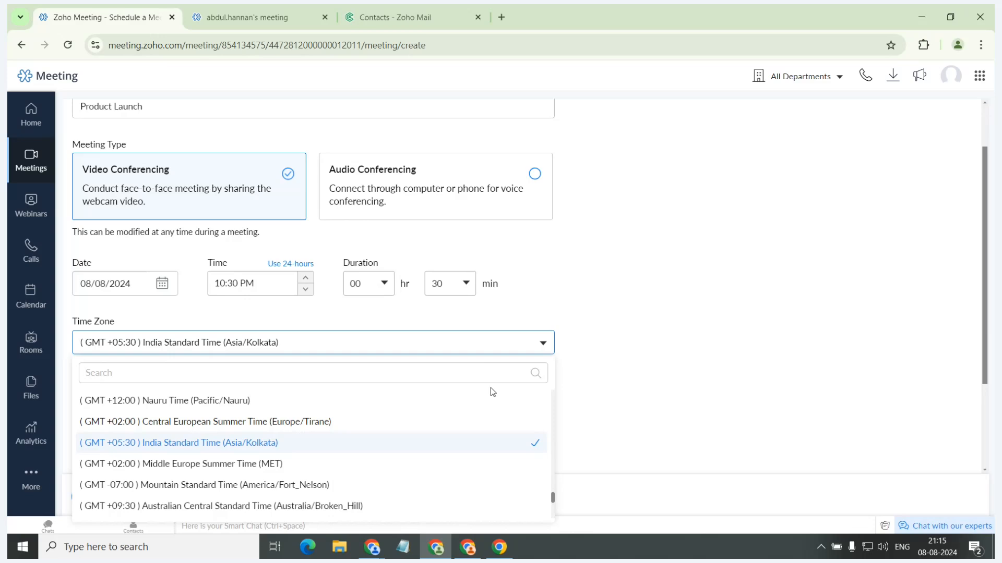
pyautogui.scroll(-5, 493, 412)
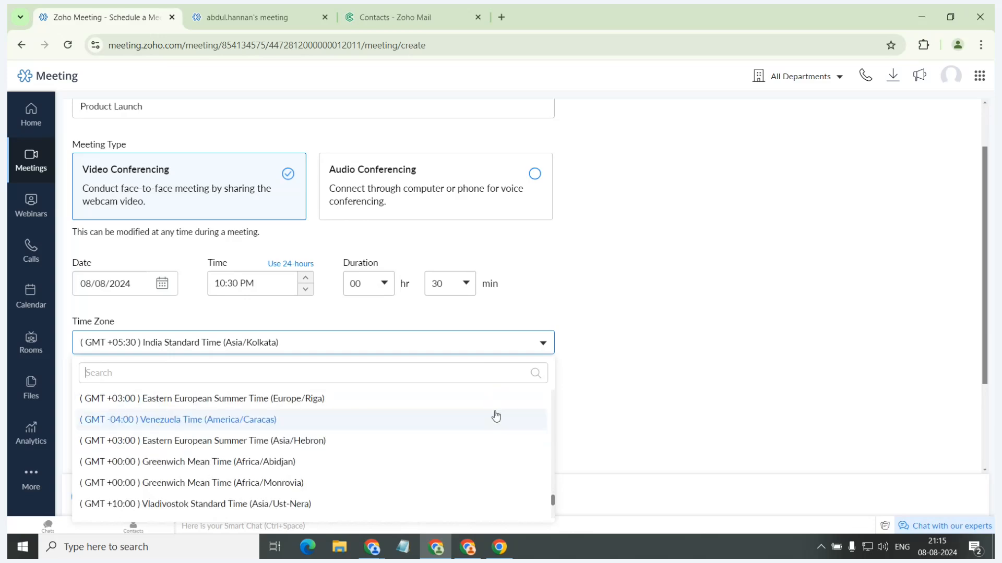
pyautogui.scroll(-6, 494, 427)
pyautogui.click(656, 305)
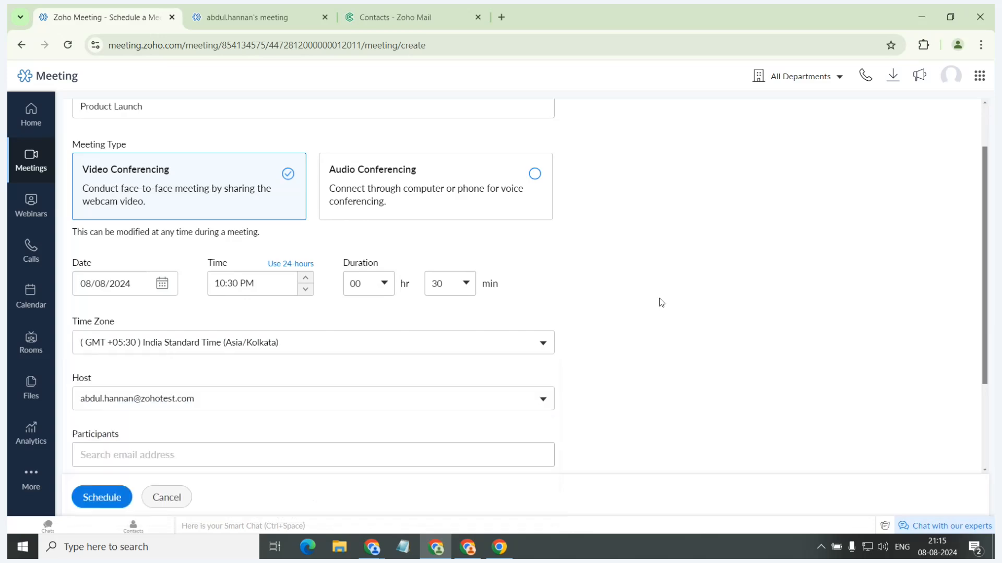
pyautogui.scroll(-1, 625, 331)
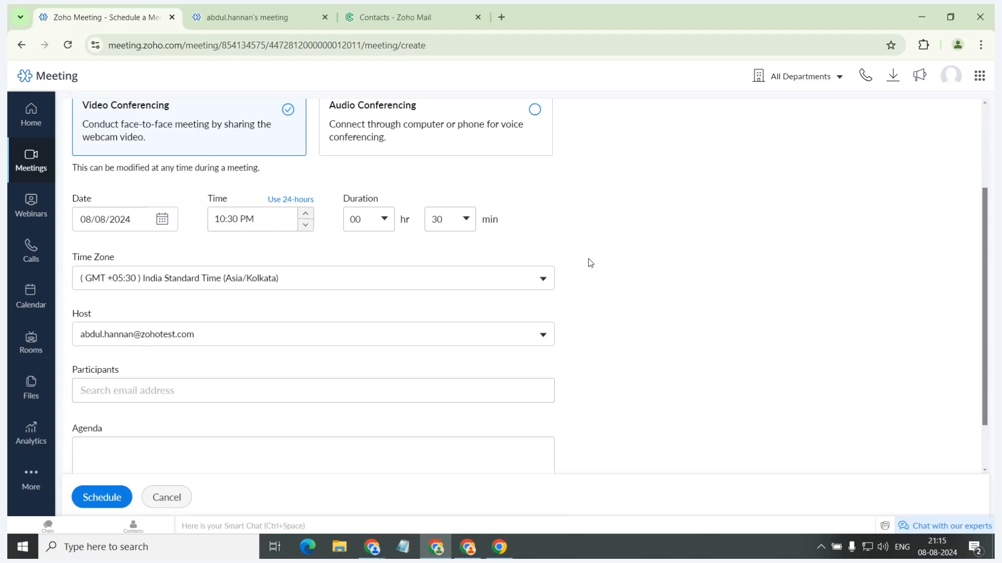
# Switch to Zoho Contacts and open the contact import page to view its local file, Google and Microsoft sources.
pyautogui.click(446, 11)
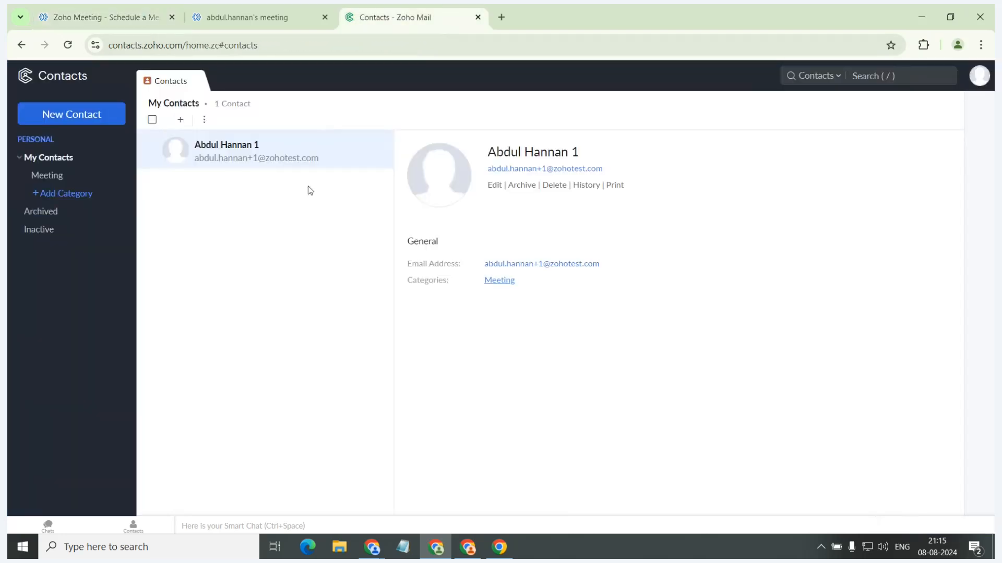
pyautogui.click(204, 119)
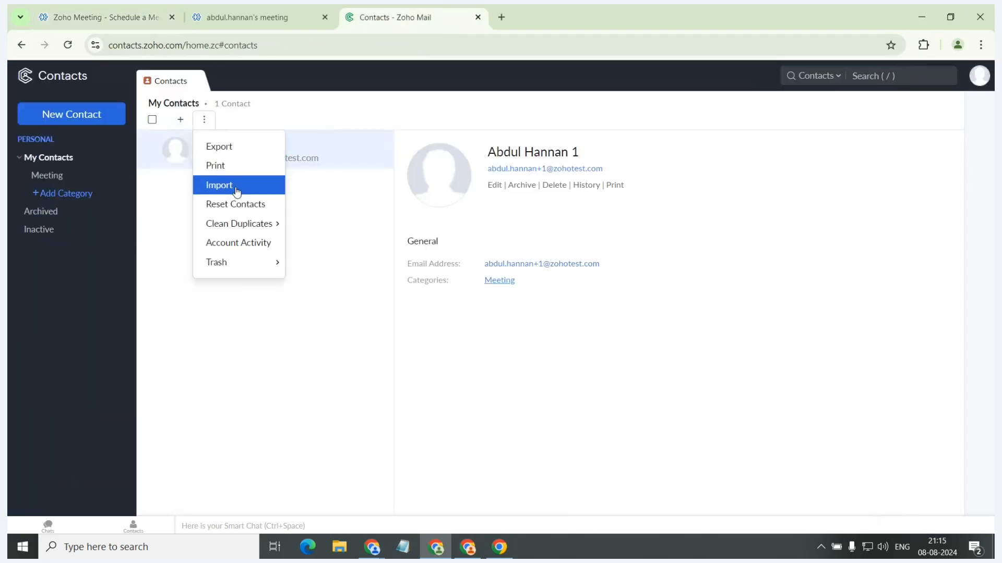
pyautogui.click(232, 186)
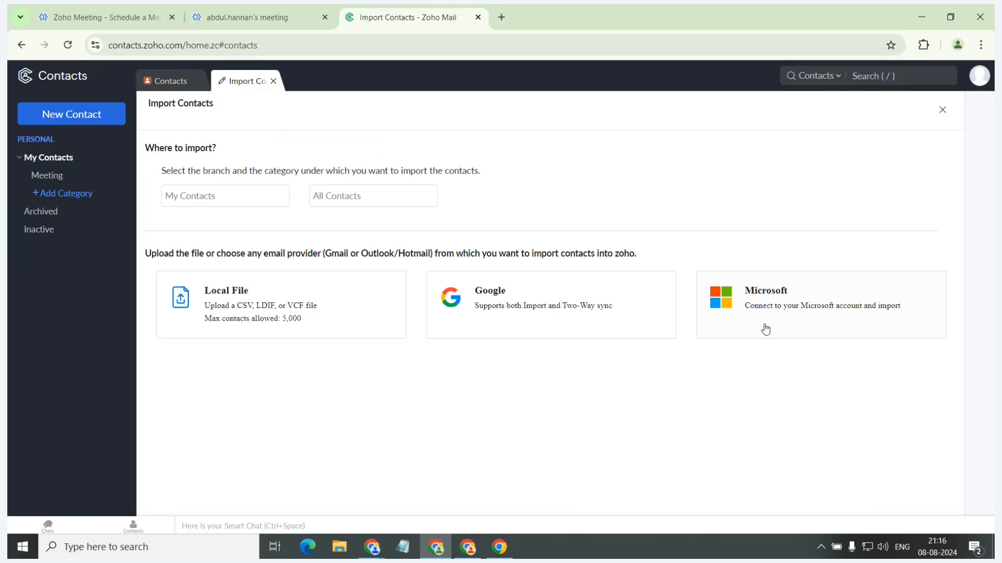
# Return to the meeting scheduling form, close the ended meeting's tab, and view the form's remaining fields.
pyautogui.click(302, 5)
pyautogui.click(122, 5)
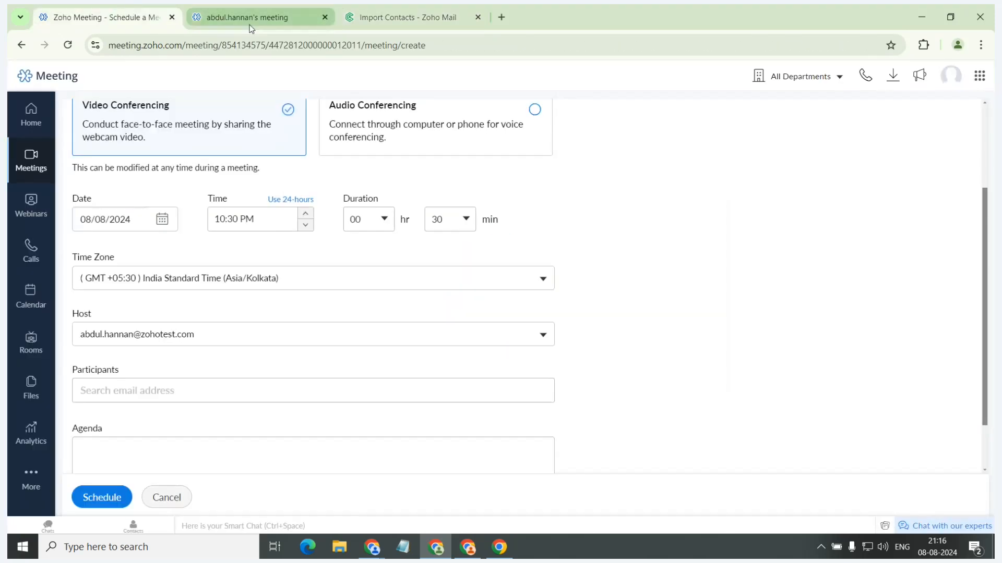
pyautogui.click(324, 18)
pyautogui.scroll(-1, 314, 377)
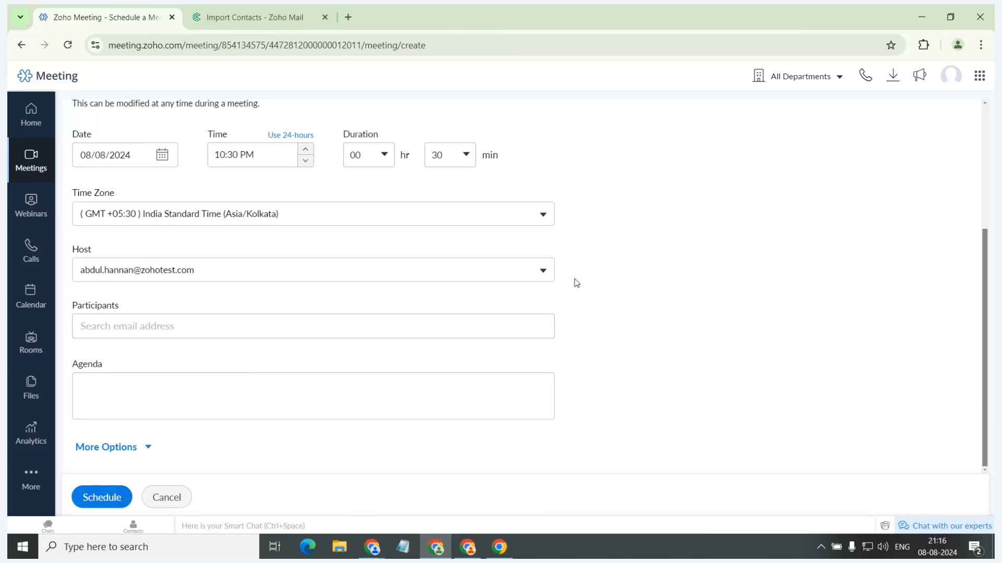
# Show the Scenario 6 slide about recurring meetings and additional hosts, and return to the meeting scheduling form.
pyautogui.hotkey('alt', 'Tab')
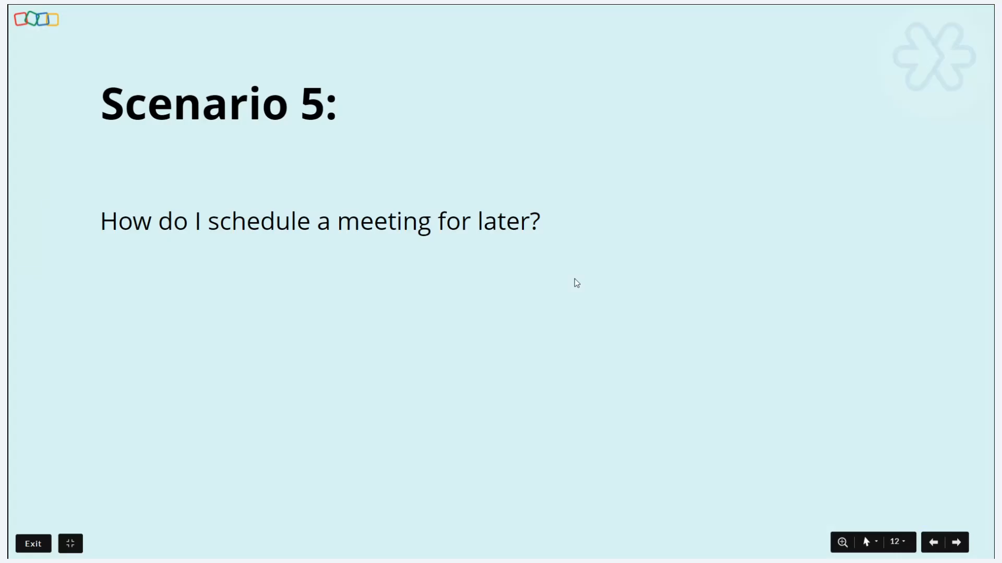
pyautogui.press('Right')
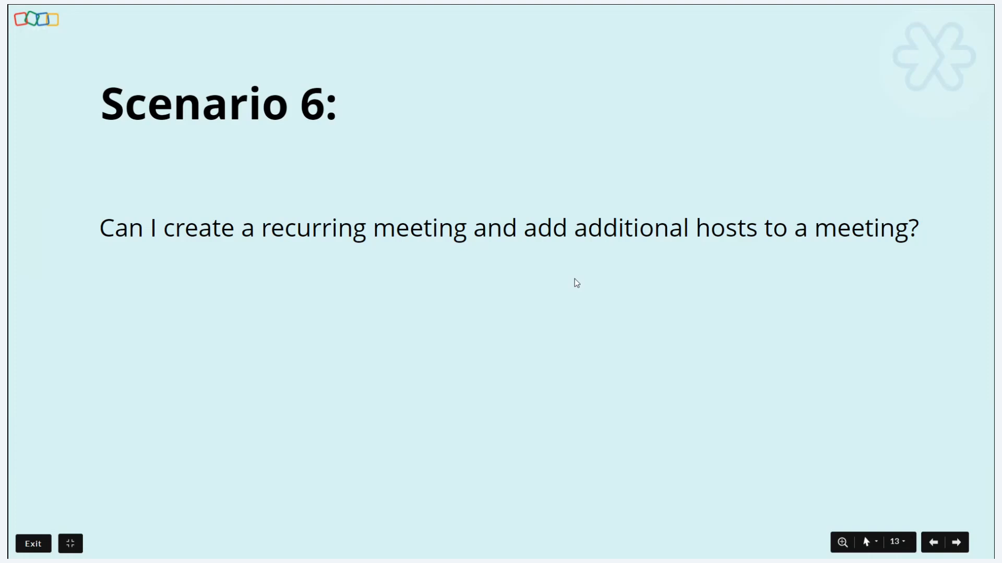
pyautogui.hotkey('alt', 'Tab')
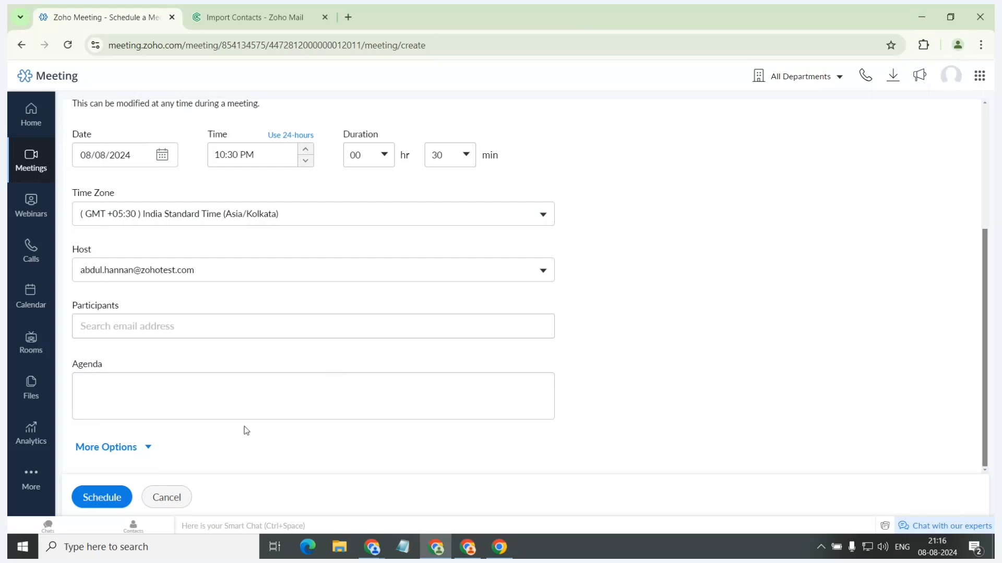
# Expand the additional meeting options, try Recurring Meeting with the Weekly repeat type, and turn the recurrence off again.
pyautogui.click(144, 449)
pyautogui.scroll(-1, 189, 384)
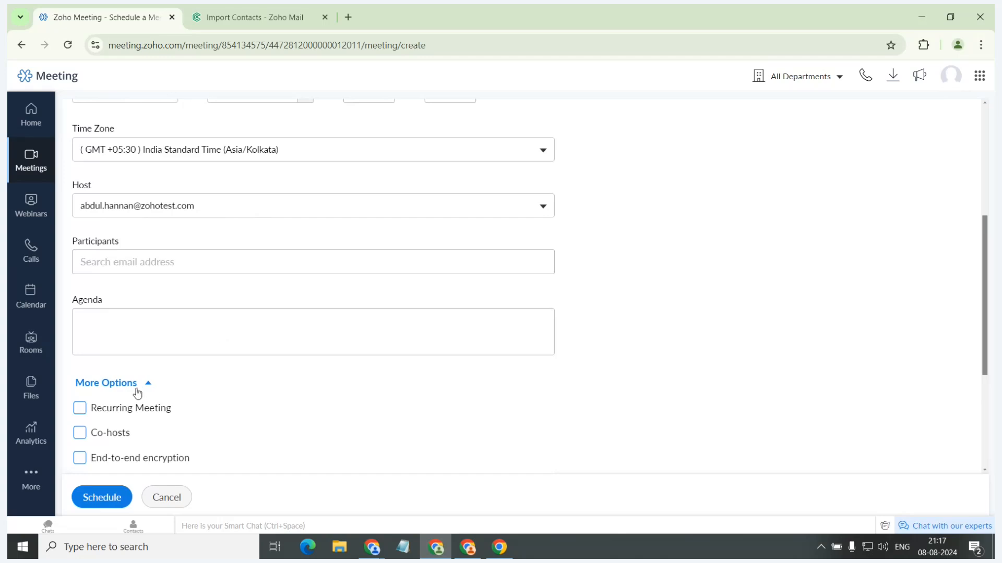
pyautogui.click(81, 413)
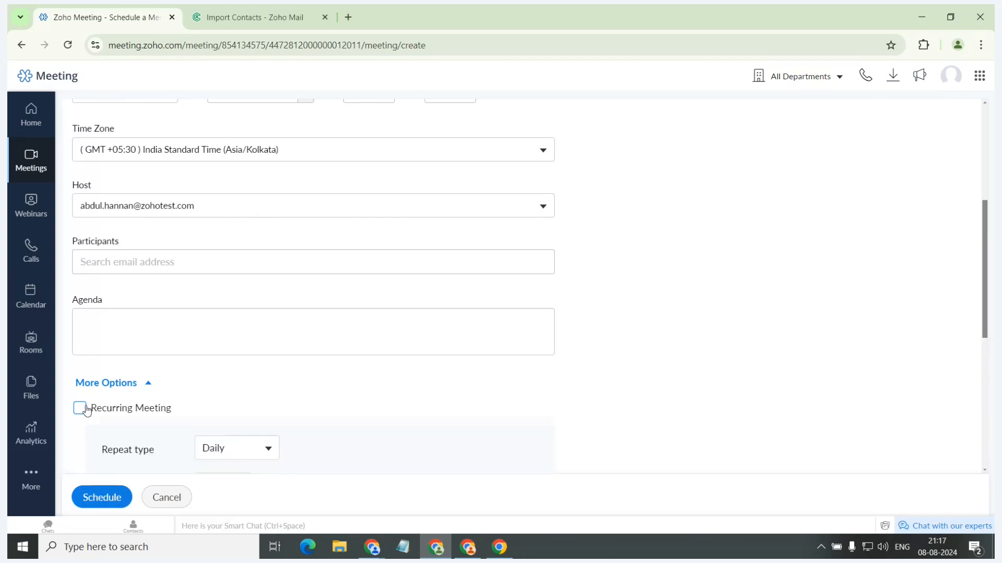
pyautogui.scroll(-1, 310, 320)
pyautogui.scroll(-1, 310, 321)
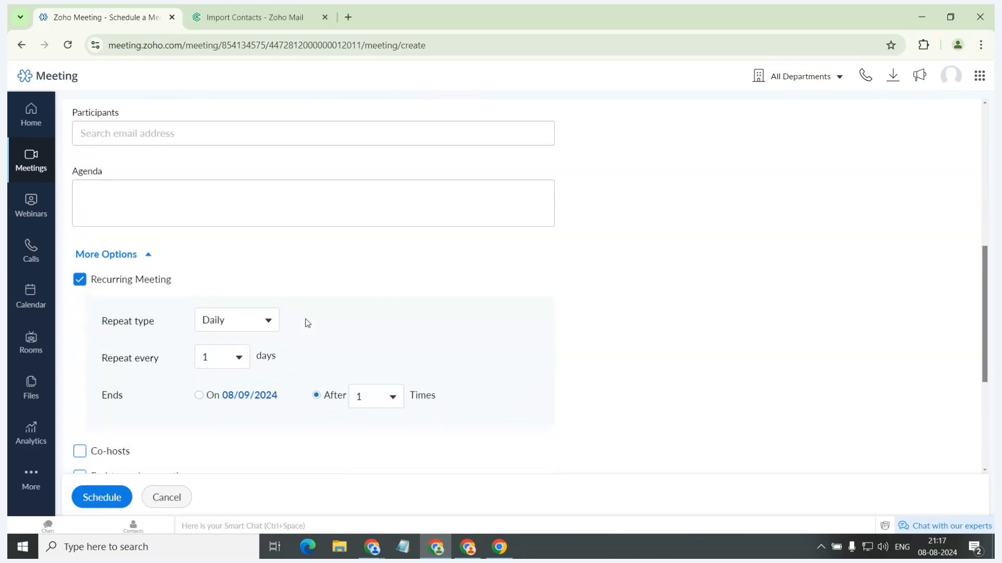
pyautogui.click(275, 323)
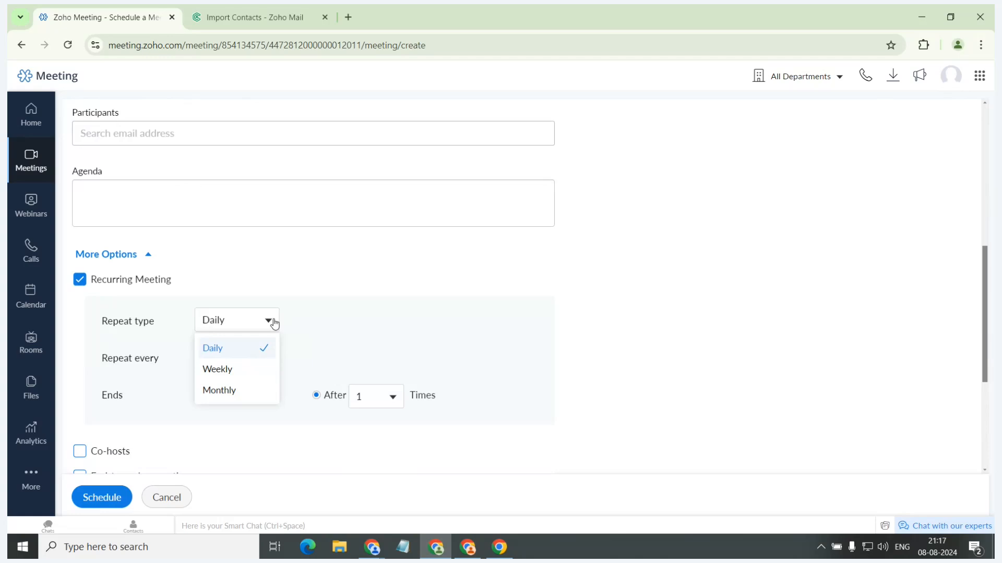
pyautogui.click(242, 375)
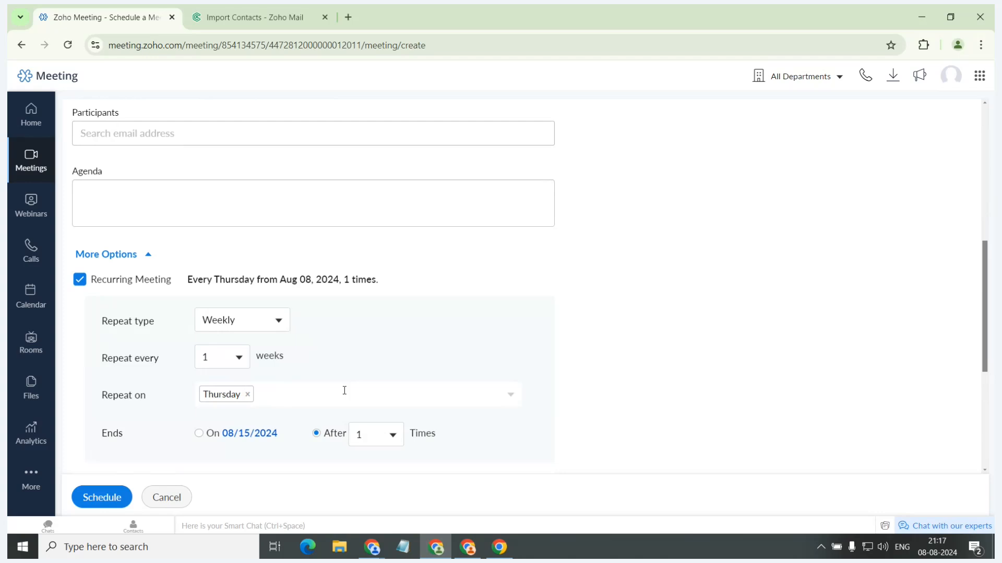
pyautogui.click(79, 285)
# Turn on the Co-hosts option to show its invitation field, and turn it off again.
pyautogui.click(79, 304)
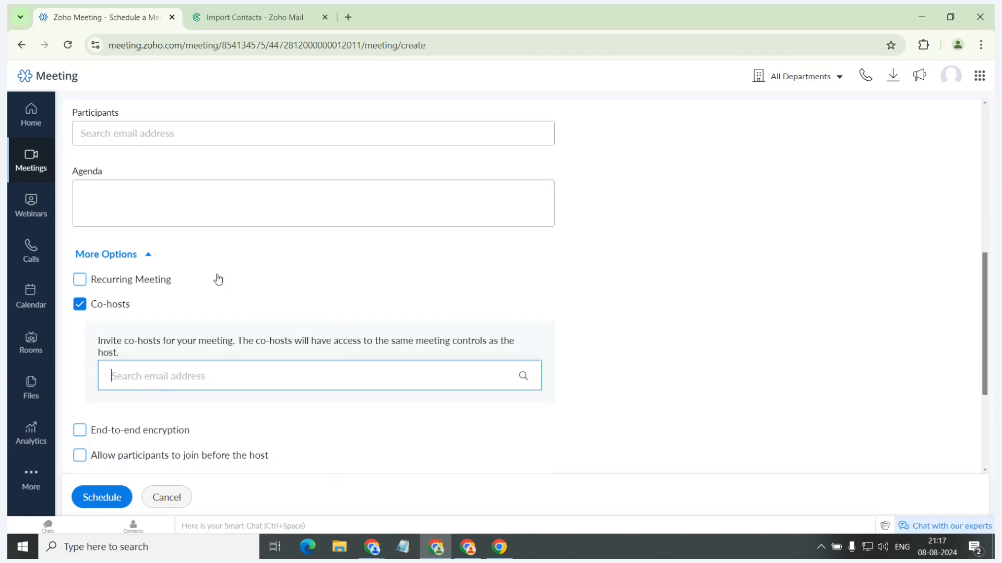
pyautogui.click(80, 306)
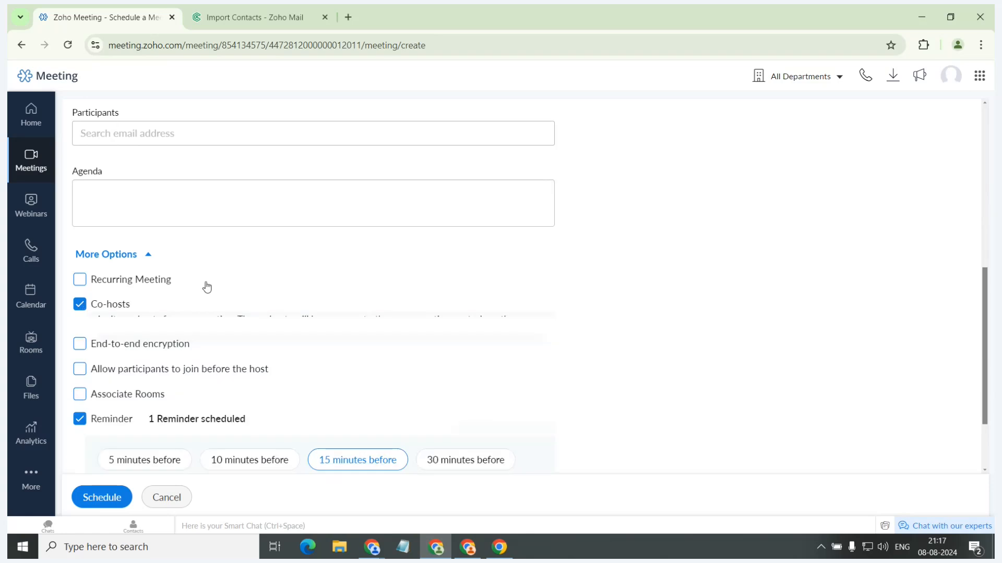
pyautogui.scroll(-2, 326, 282)
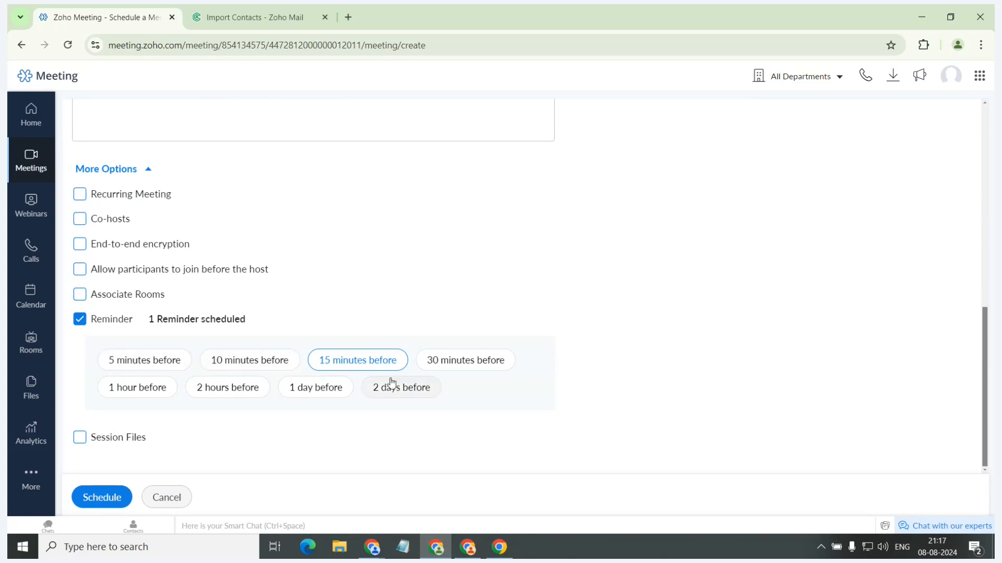
# Enable Session Files, view the My Computer and My Files attachment sources without attaching anything, and disable the option again.
pyautogui.click(80, 438)
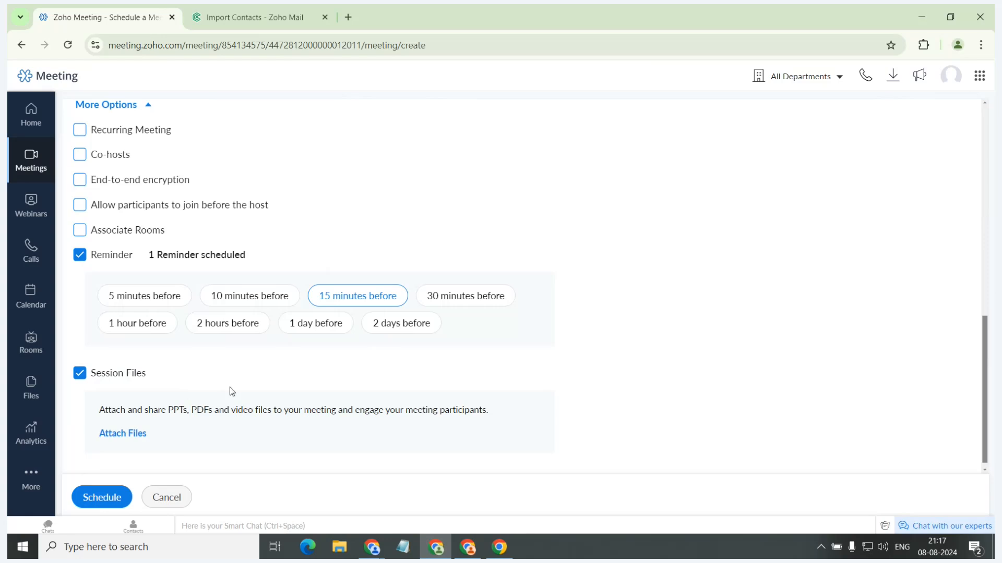
pyautogui.click(130, 435)
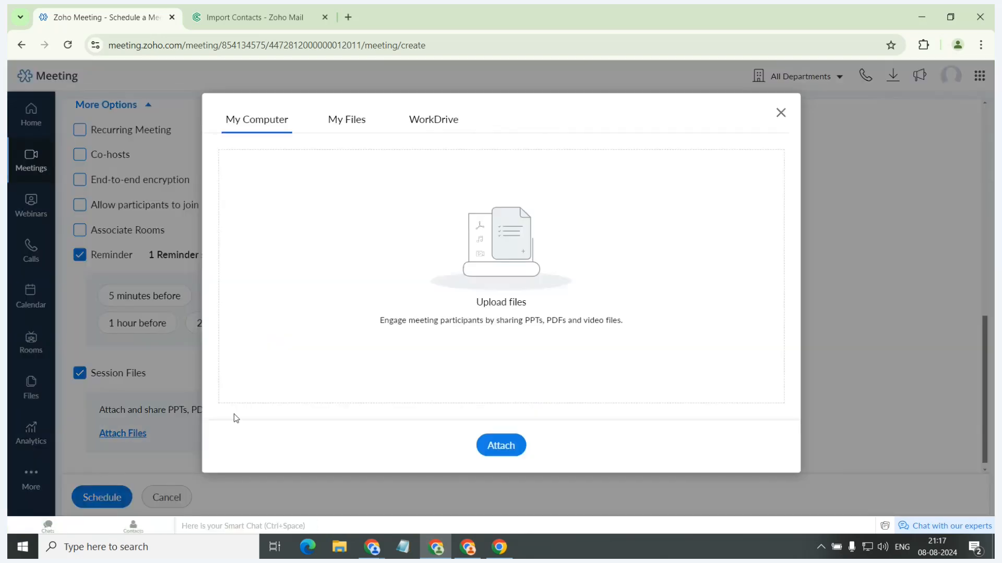
pyautogui.click(345, 121)
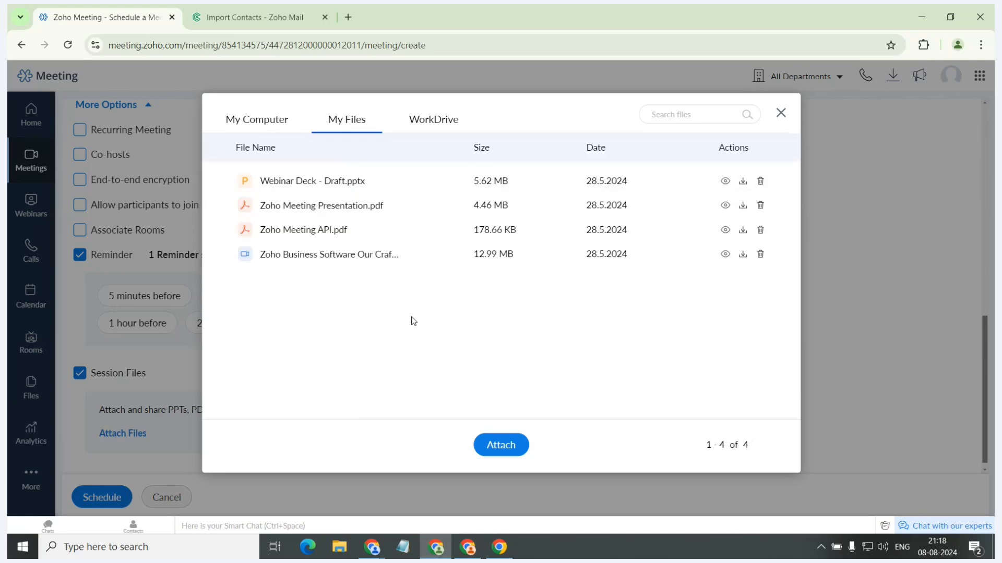
pyautogui.click(779, 112)
pyautogui.click(89, 374)
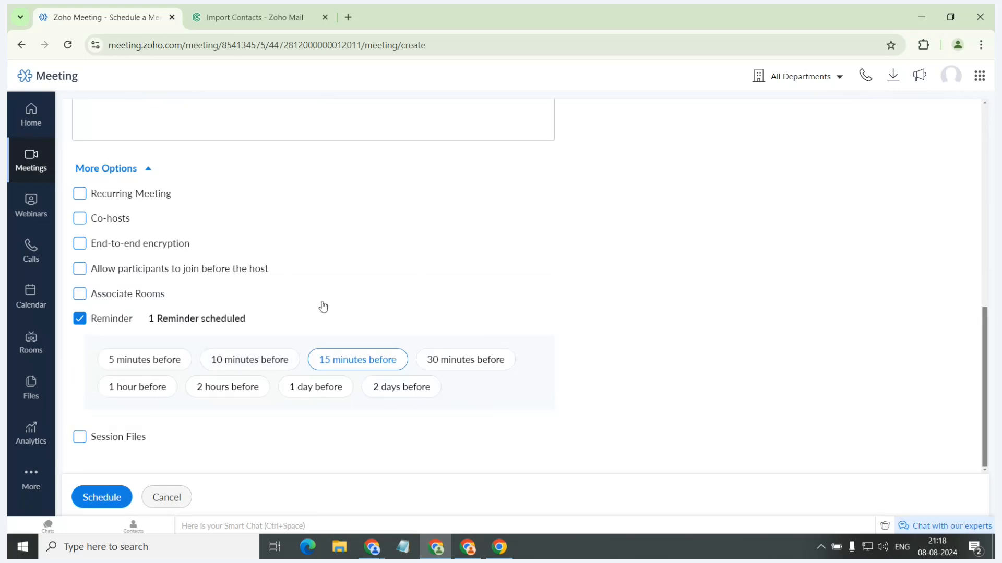
# Show the Scenario 7 slide about End-to-End Encryption, and try the End-to-end encryption option in the scheduling form.
pyautogui.hotkey('alt', 'Tab')
pyautogui.click(378, 224)
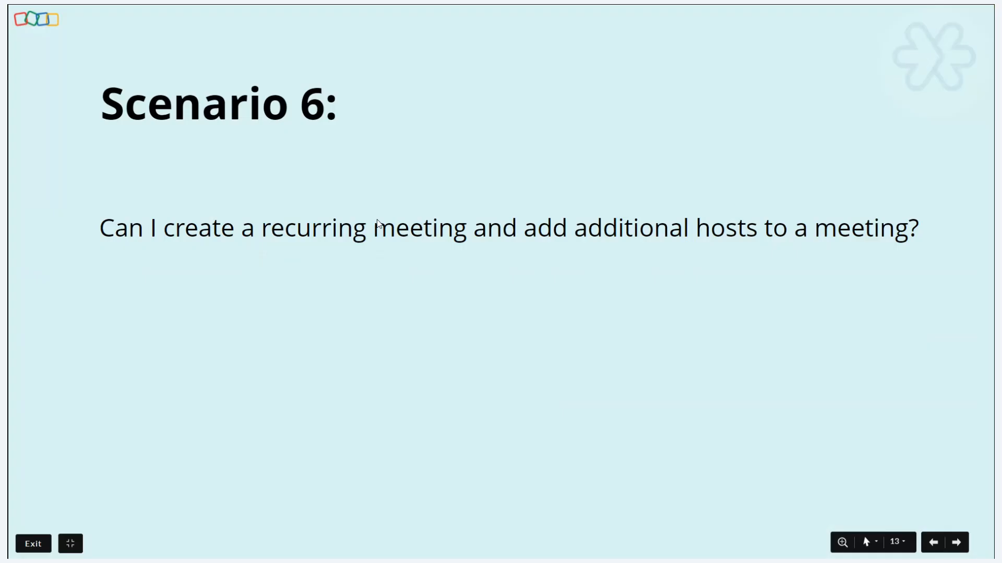
pyautogui.press('Right')
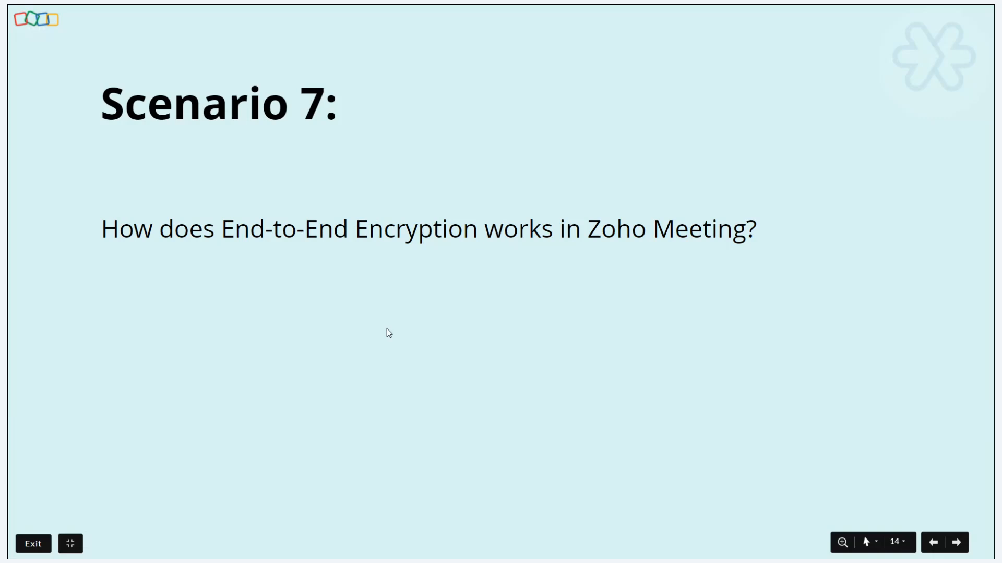
pyautogui.hotkey('alt', 'Tab')
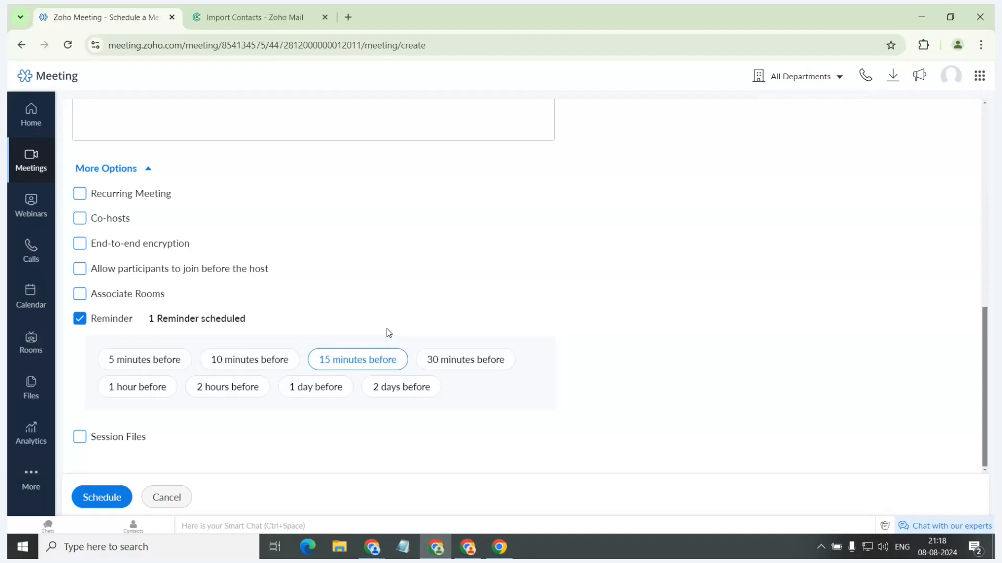
pyautogui.click(81, 244)
# Show the Scenario 8 slide, and switch the form's option allowing participants to join before the host on and off again.
pyautogui.hotkey('alt', 'Tab')
pyautogui.press('Right')
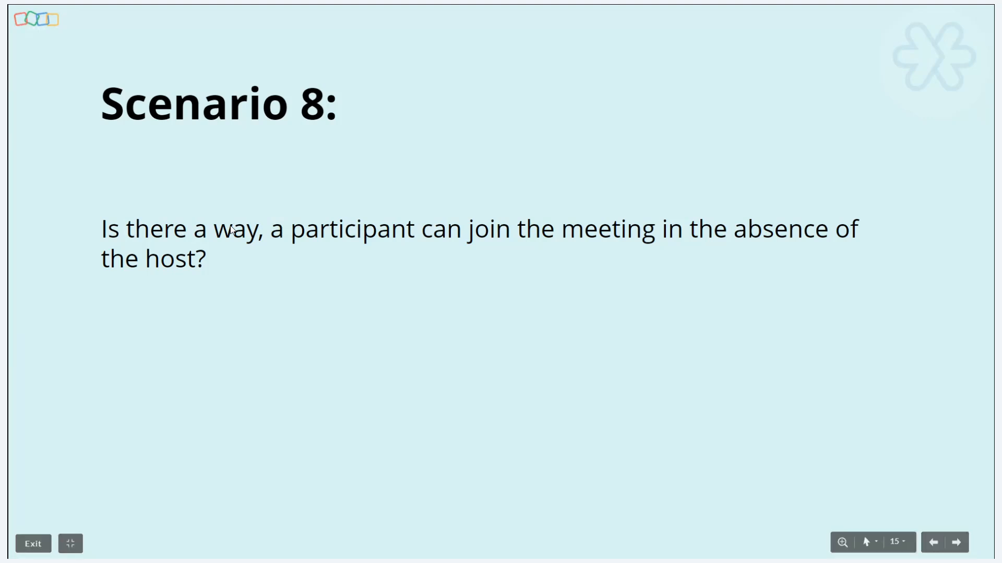
pyautogui.hotkey('alt', 'Tab')
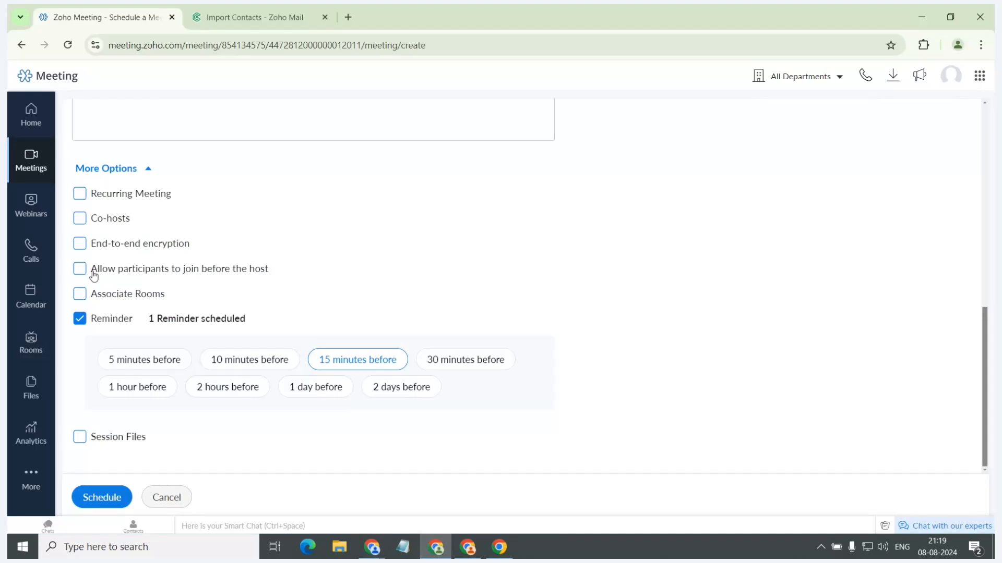
pyautogui.moveTo(89, 277); pyautogui.dragTo(267, 274)
pyautogui.click(79, 269)
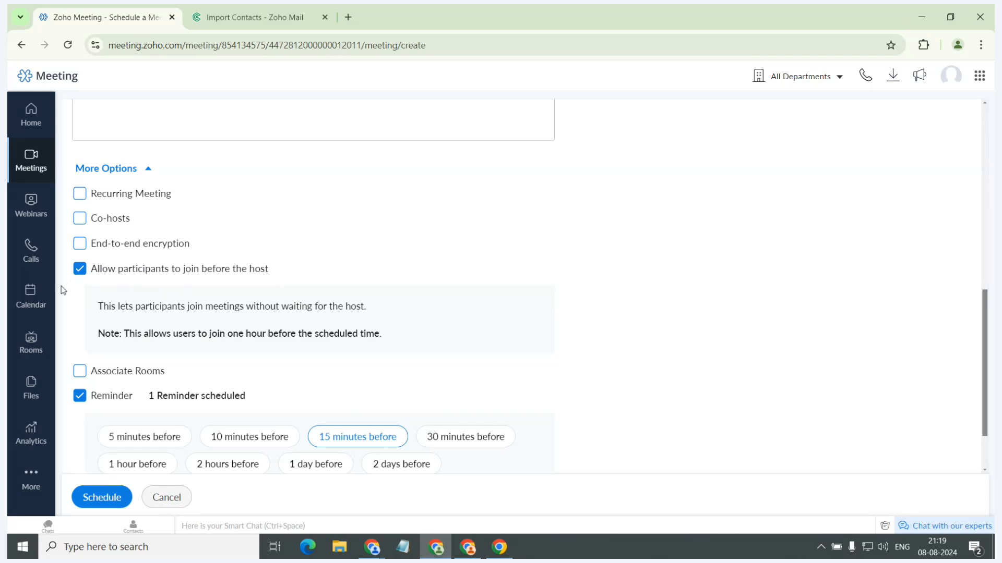
pyautogui.click(80, 269)
# Schedule the Product Launch meeting, and open its edit form and leave it without changes.
pyautogui.scroll(5, 174, 310)
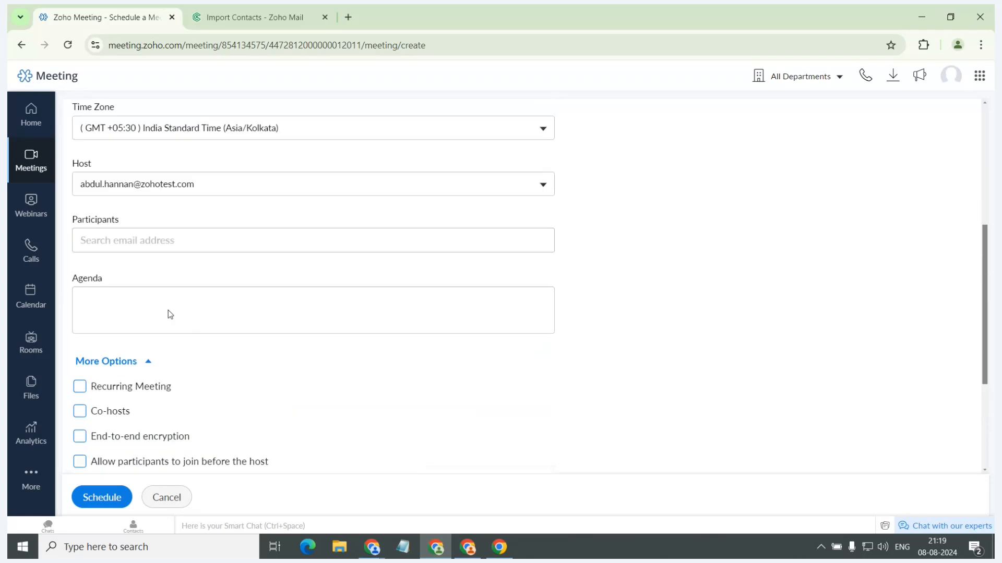
pyautogui.click(101, 500)
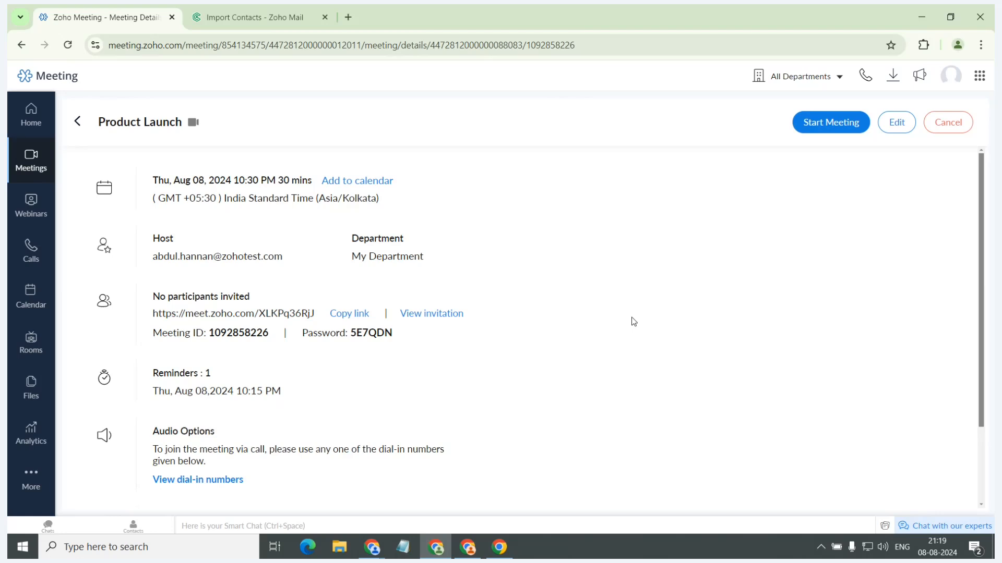
pyautogui.click(896, 121)
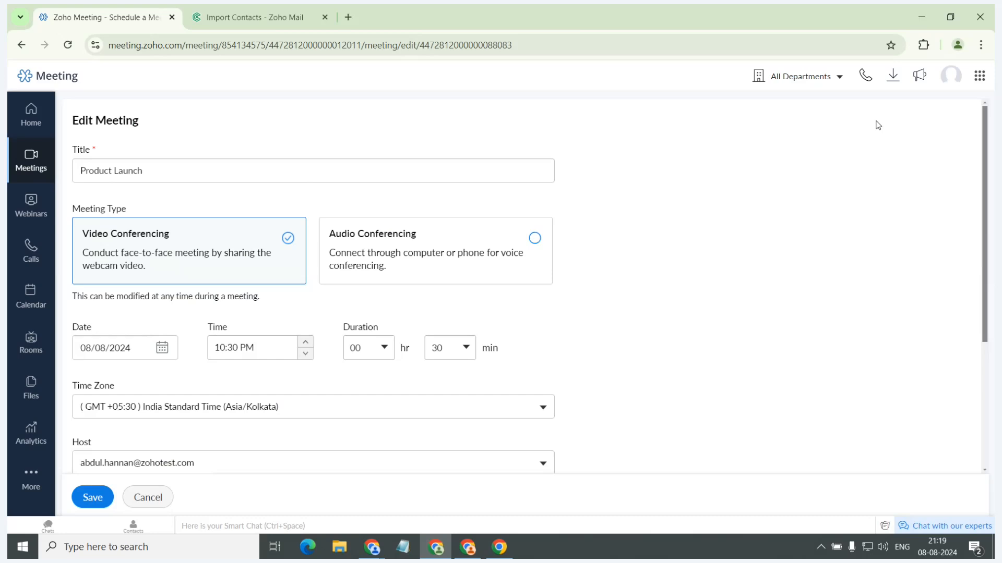
pyautogui.click(149, 498)
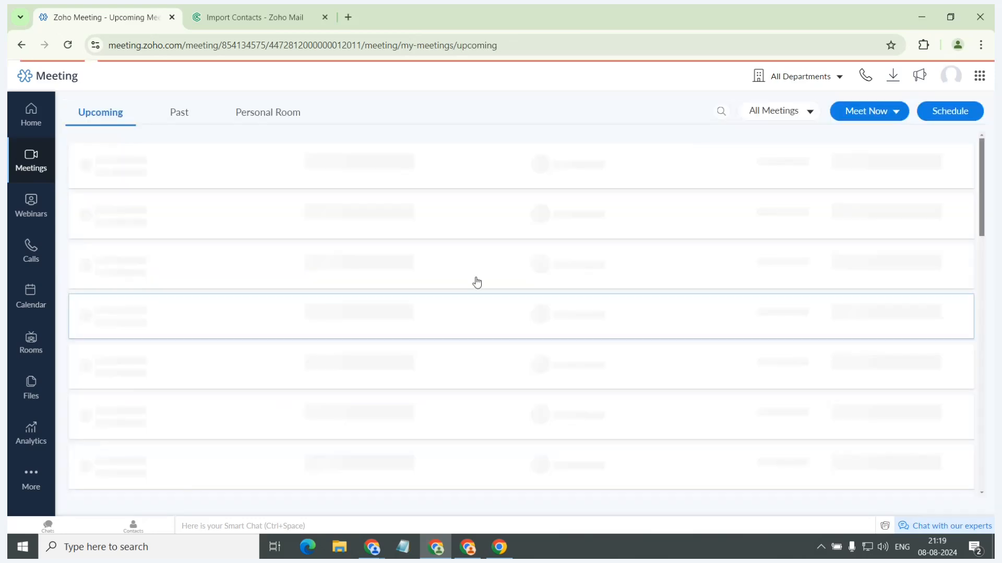
# Check the first upcoming meeting's details, return to the list, and open the Product Launch meeting's details.
pyautogui.click(269, 180)
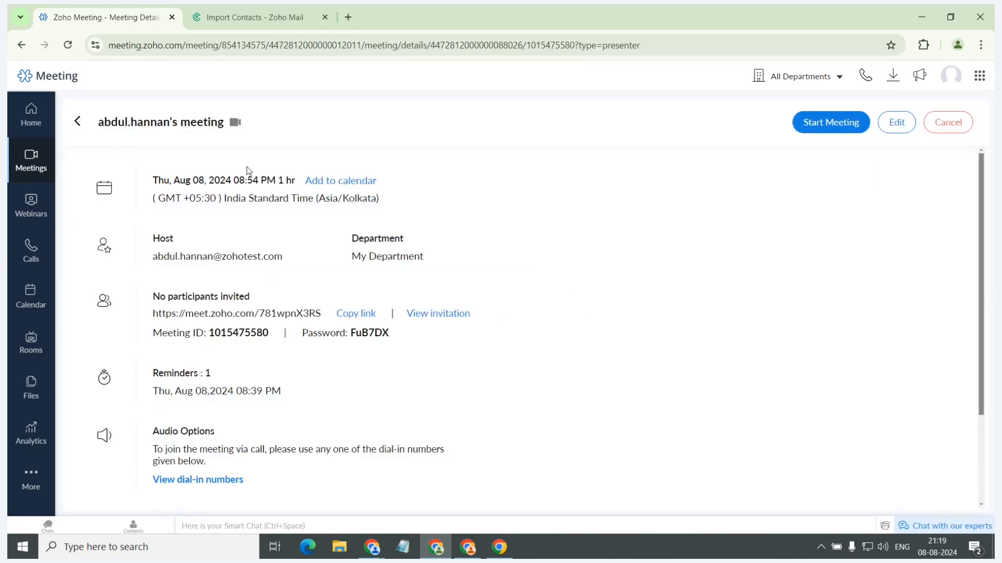
pyautogui.click(79, 122)
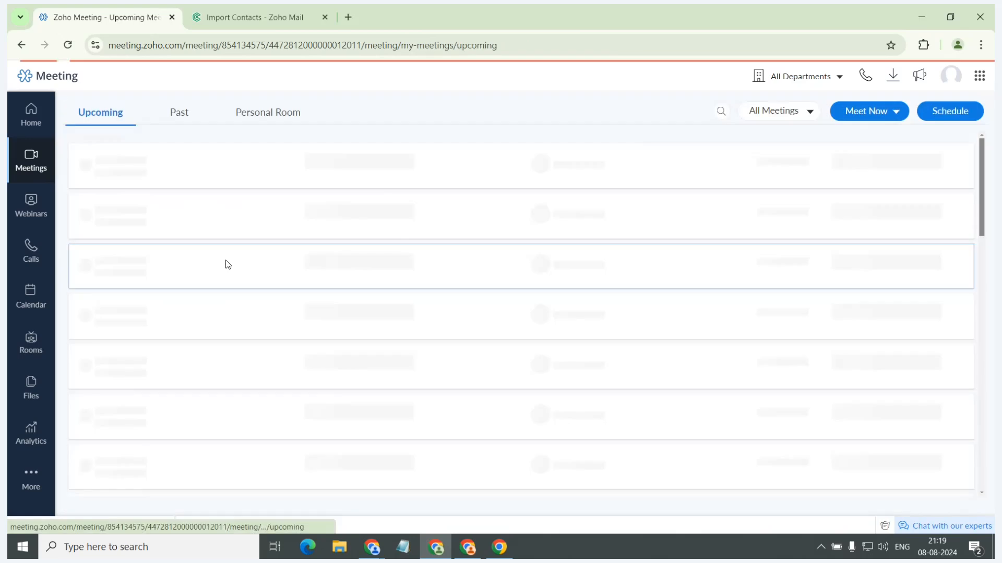
pyautogui.click(277, 223)
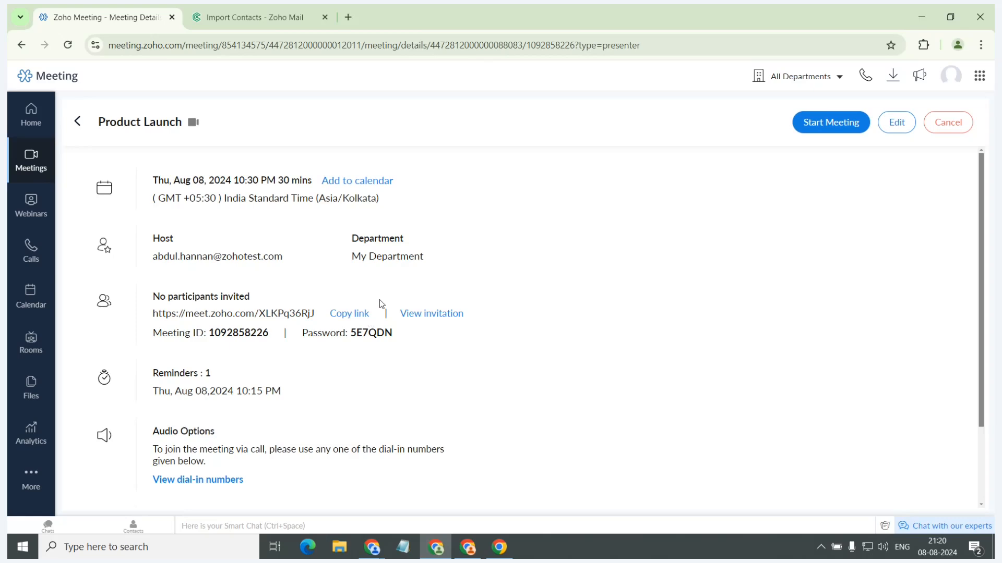
# Copy the Product Launch meeting's join link, and view its participant invitation without copying it.
pyautogui.click(351, 315)
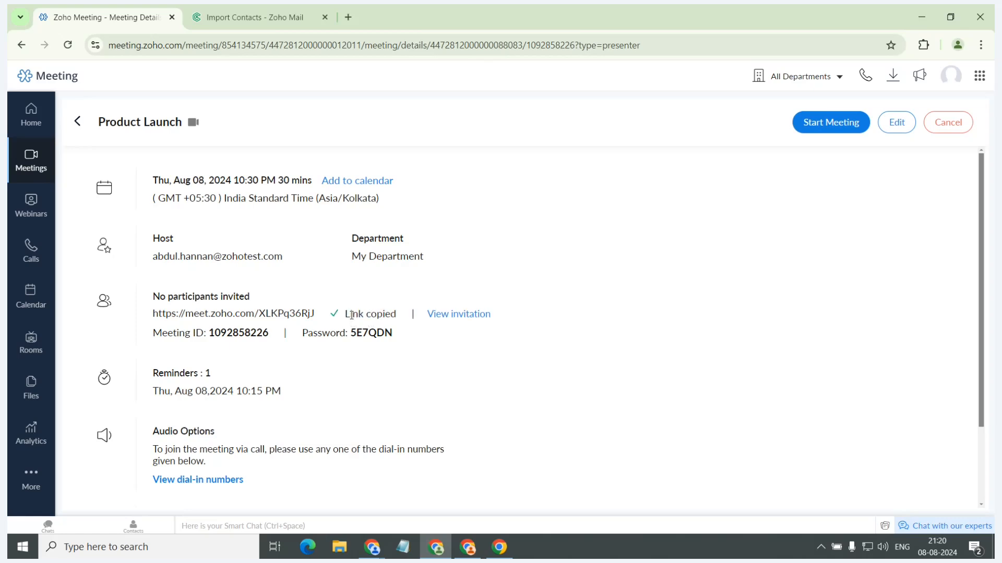
pyautogui.click(471, 314)
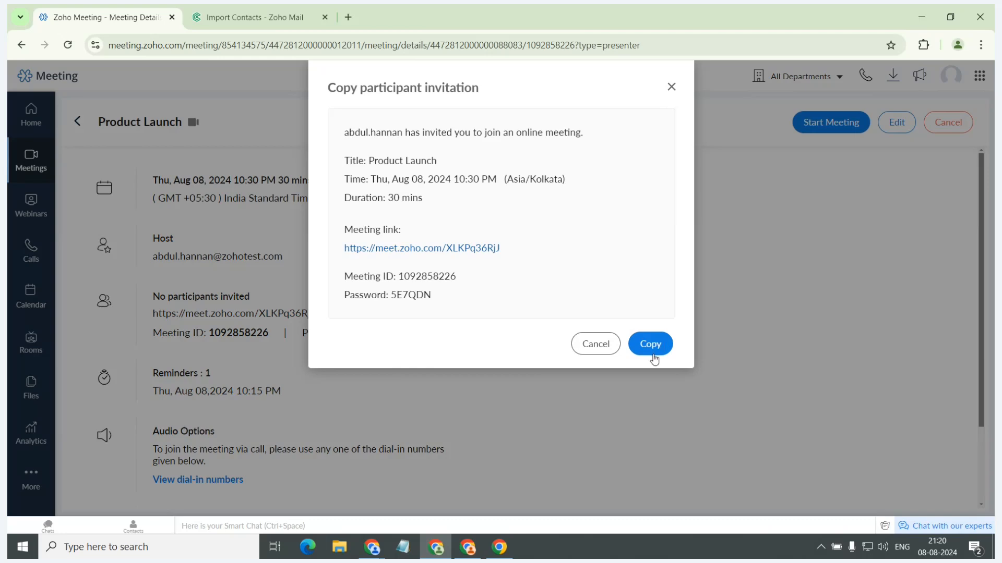
pyautogui.click(671, 86)
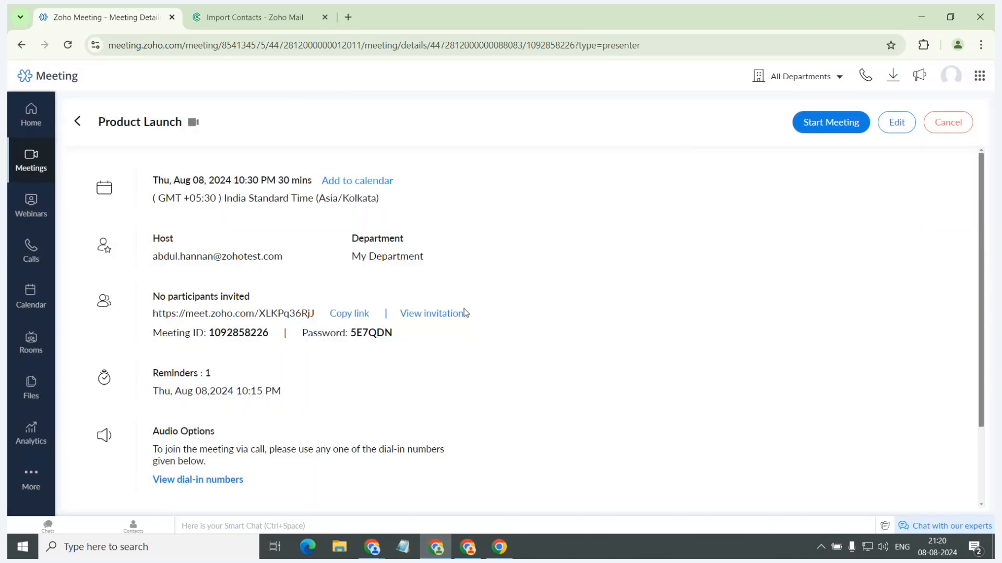
# View the Product Launch meeting's embed widget code without copying it, and add the meeting to the calendar.
pyautogui.scroll(-2, 464, 313)
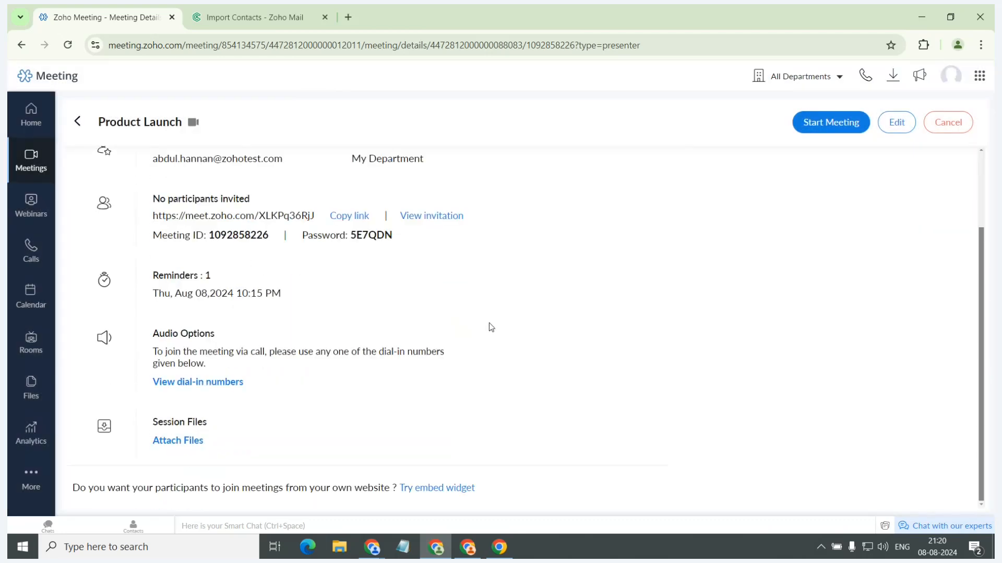
pyautogui.click(442, 491)
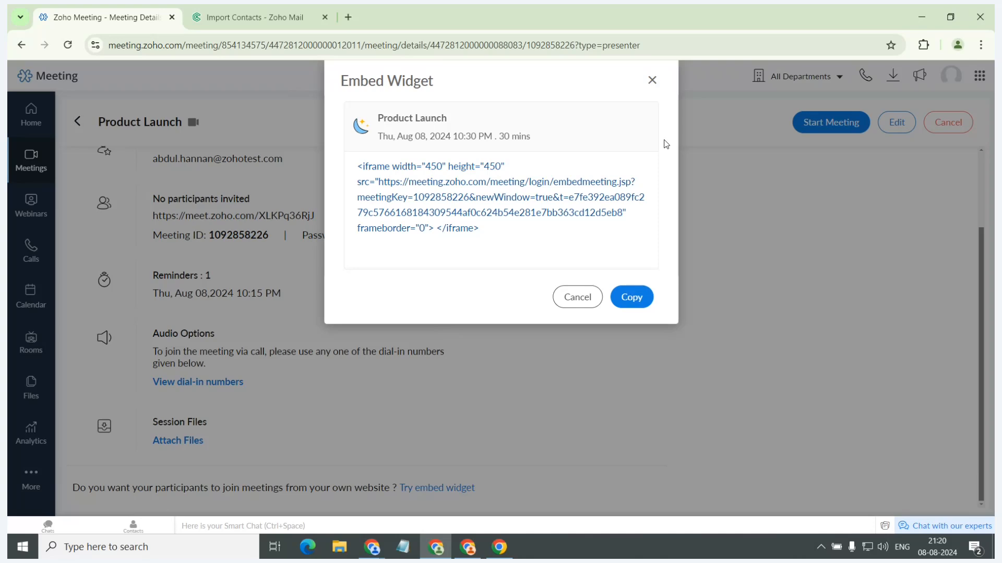
pyautogui.click(650, 81)
pyautogui.scroll(2, 645, 287)
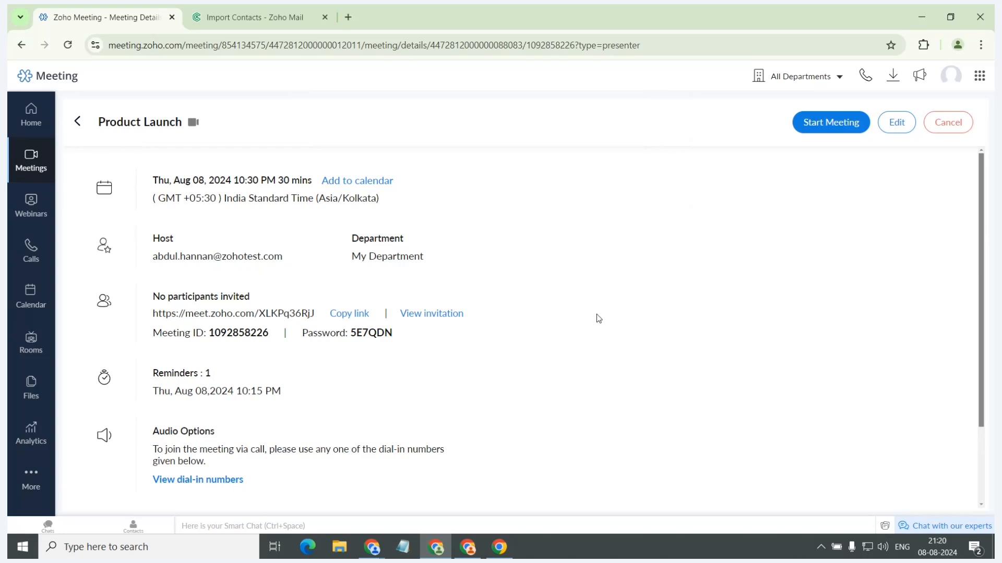
pyautogui.click(362, 188)
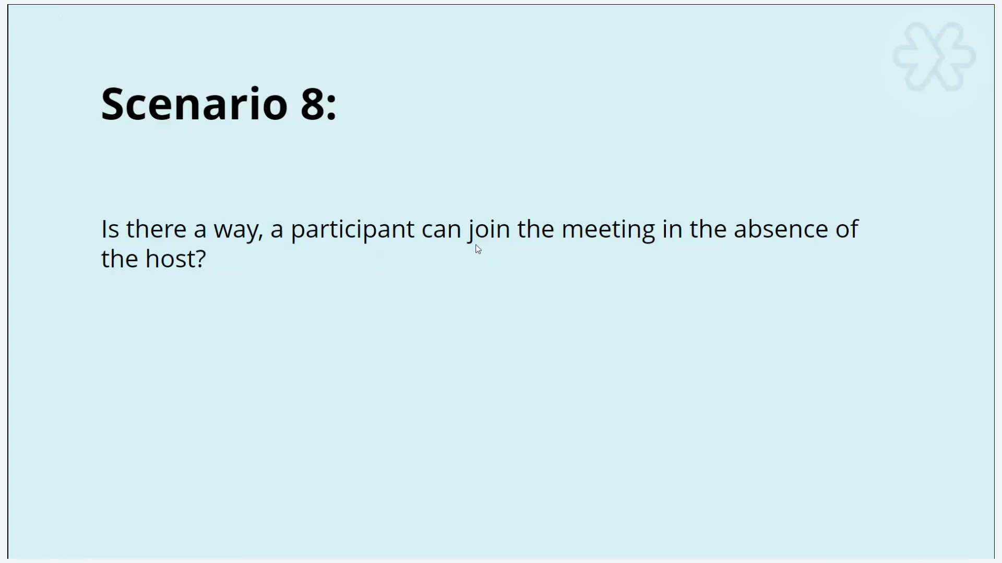
# Show the Scenario 9 slide about previous meeting details, and return to Zoho Meeting to open the upcoming meetings list.
pyautogui.press('Right')
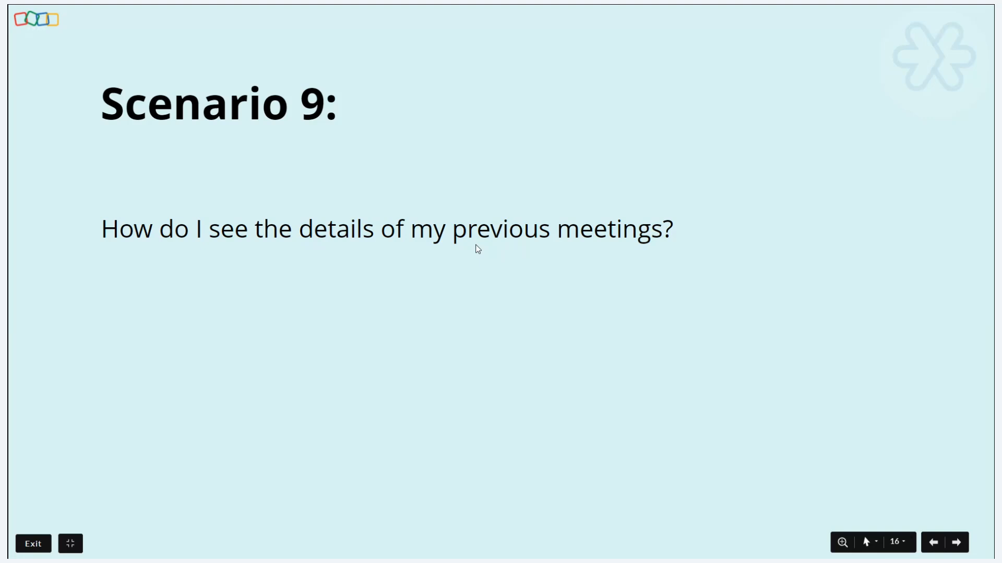
pyautogui.hotkey('alt', 'Tab')
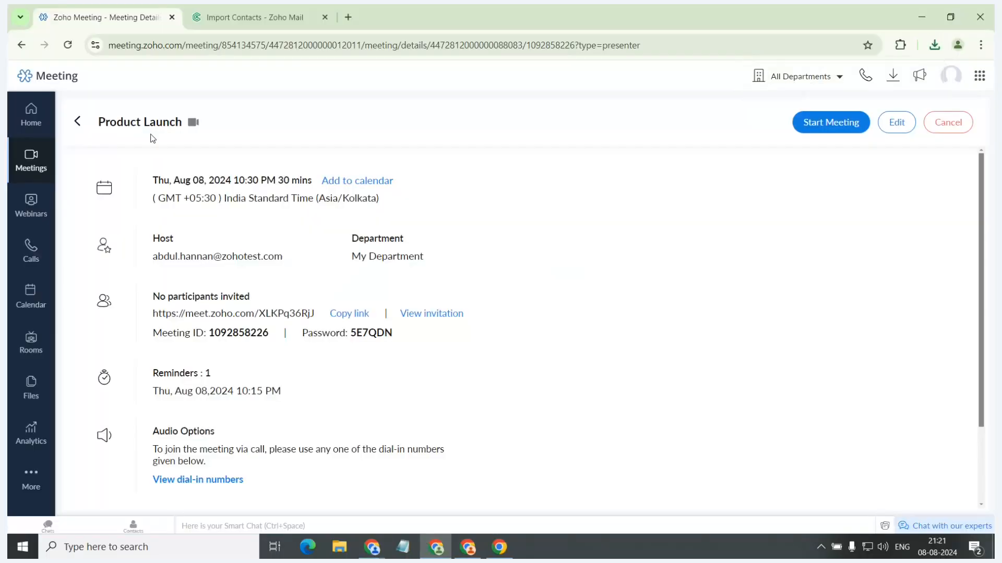
pyautogui.click(30, 112)
pyautogui.click(27, 165)
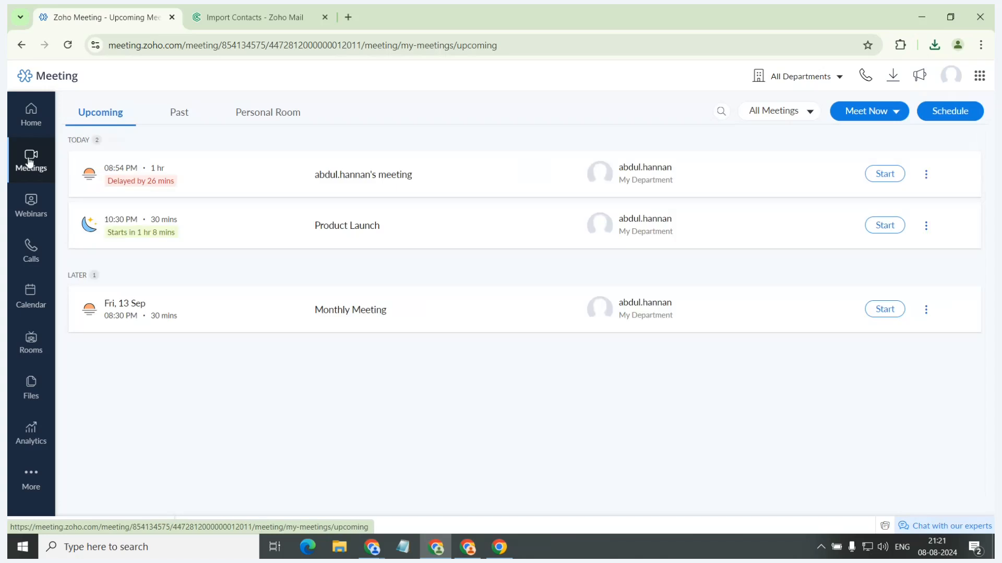
# Open the past meetings, check the notes and chat of today's Product Launch meeting, and view its additional options.
pyautogui.click(175, 116)
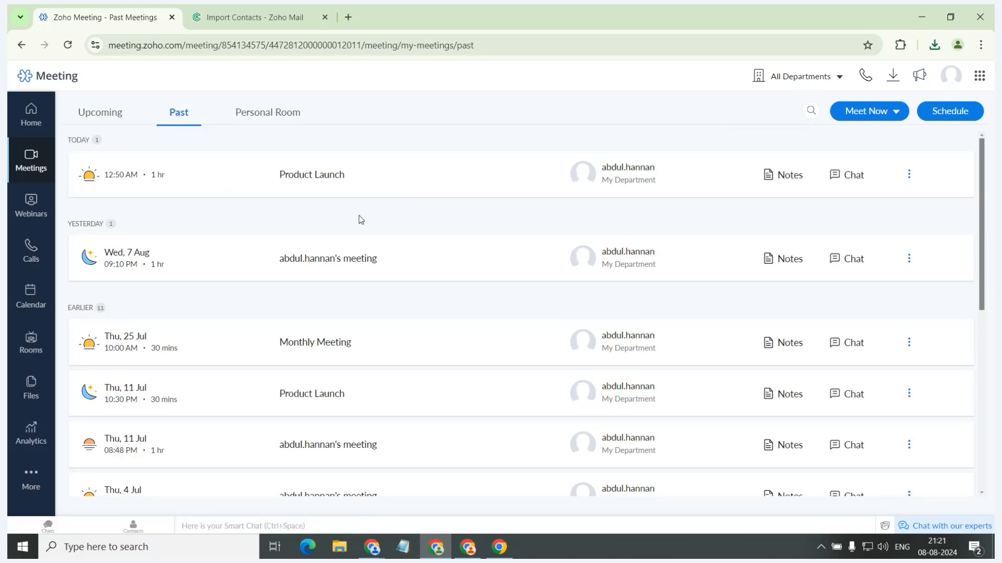
pyautogui.click(777, 177)
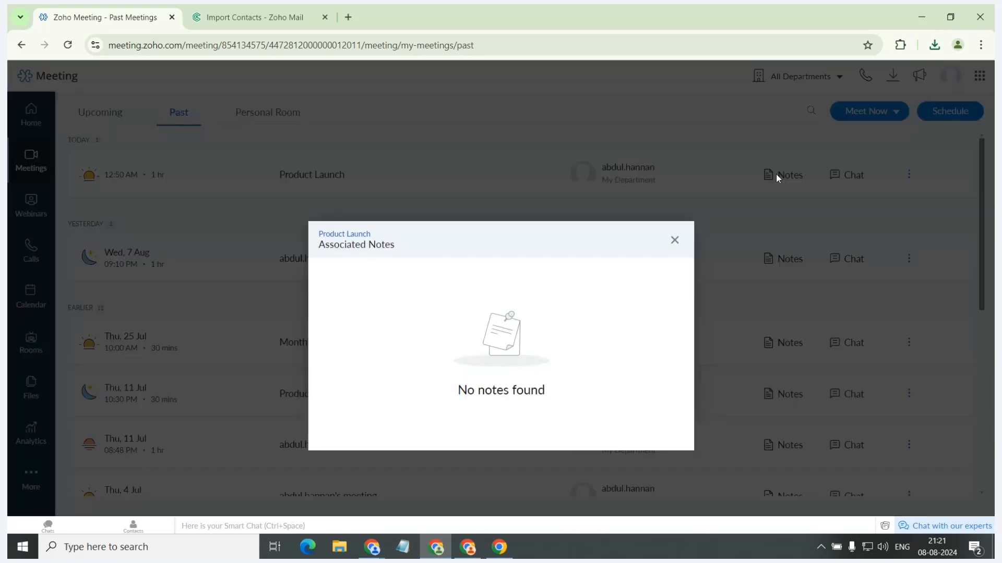
pyautogui.click(674, 241)
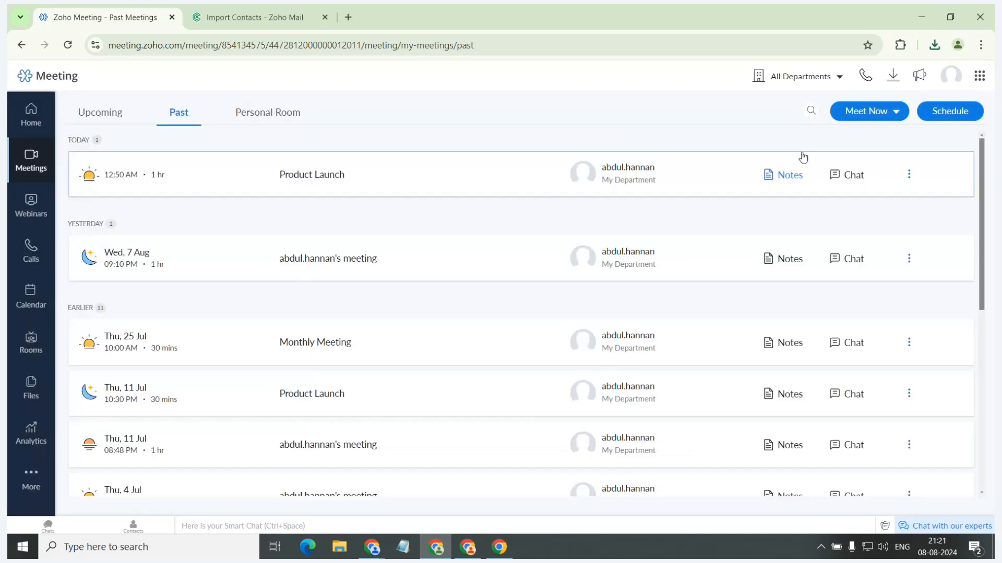
pyautogui.click(853, 176)
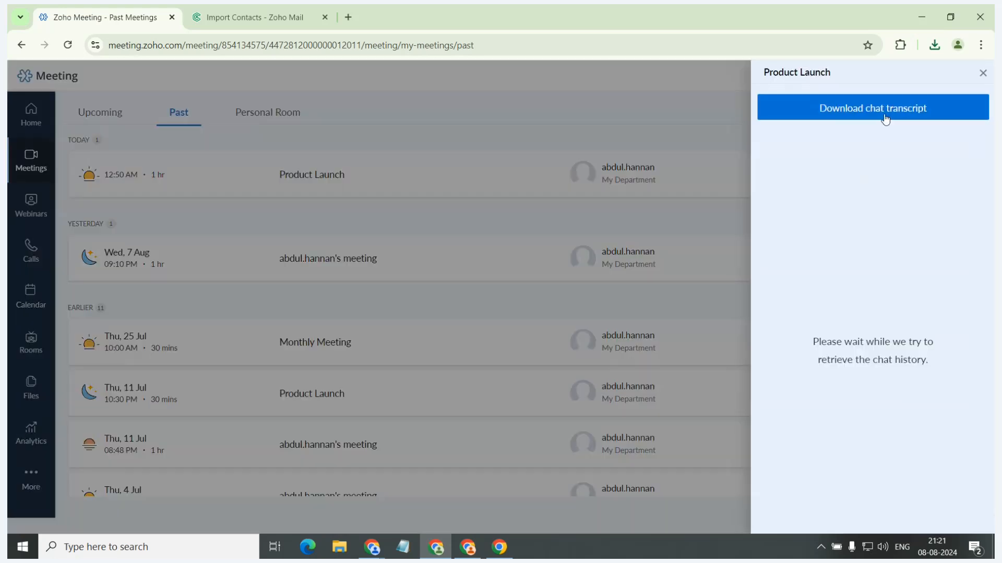
pyautogui.click(979, 74)
pyautogui.click(909, 174)
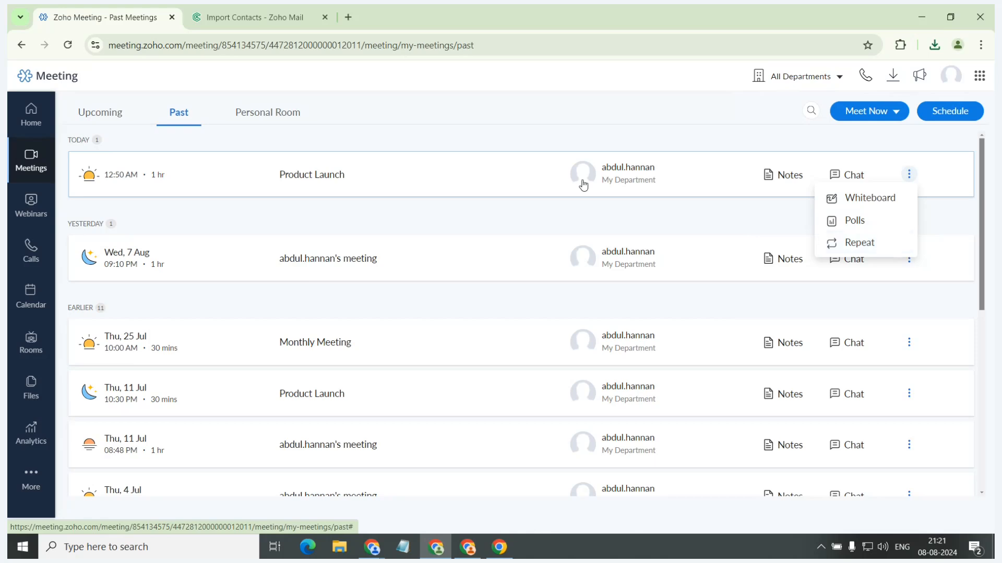
pyautogui.click(463, 220)
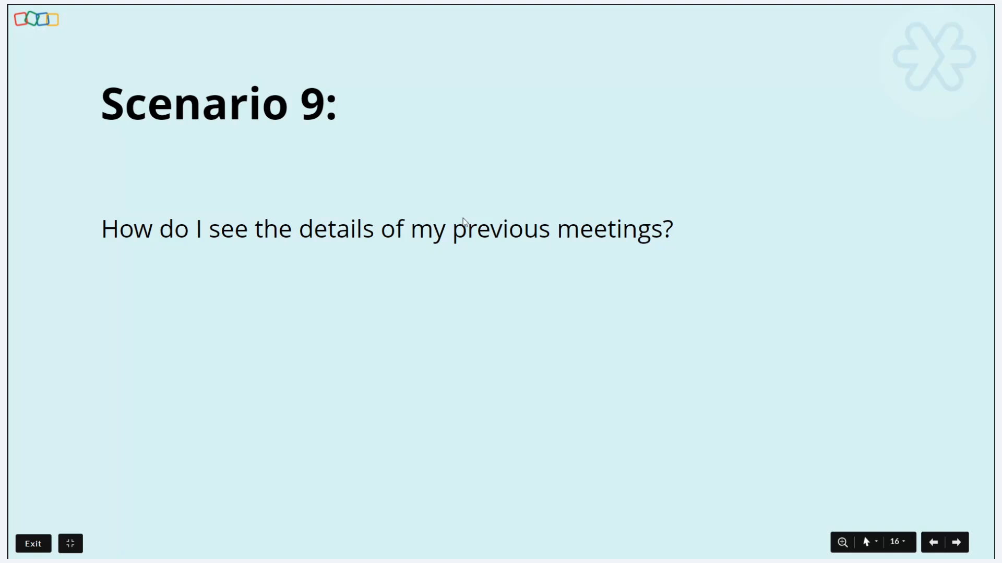
# Open the personal room, try the Password protected option and password editing, and set the room's security to Always locked.
pyautogui.press('Right')
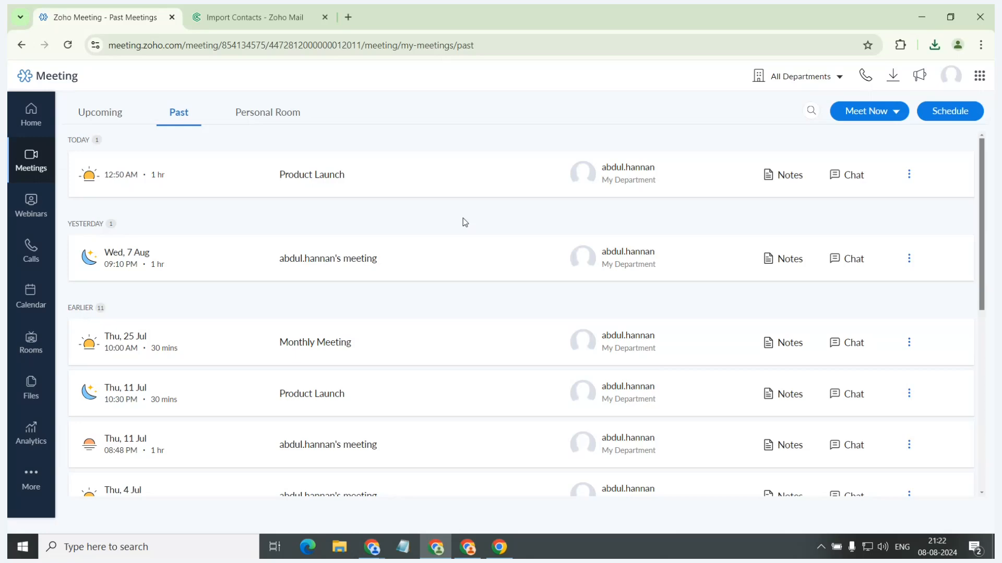
pyautogui.click(235, 114)
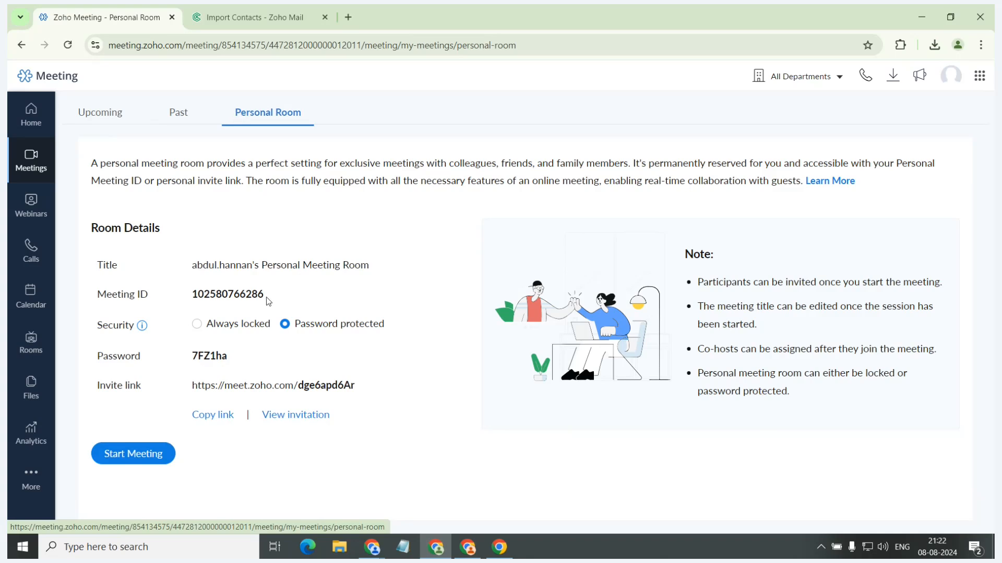
pyautogui.click(195, 325)
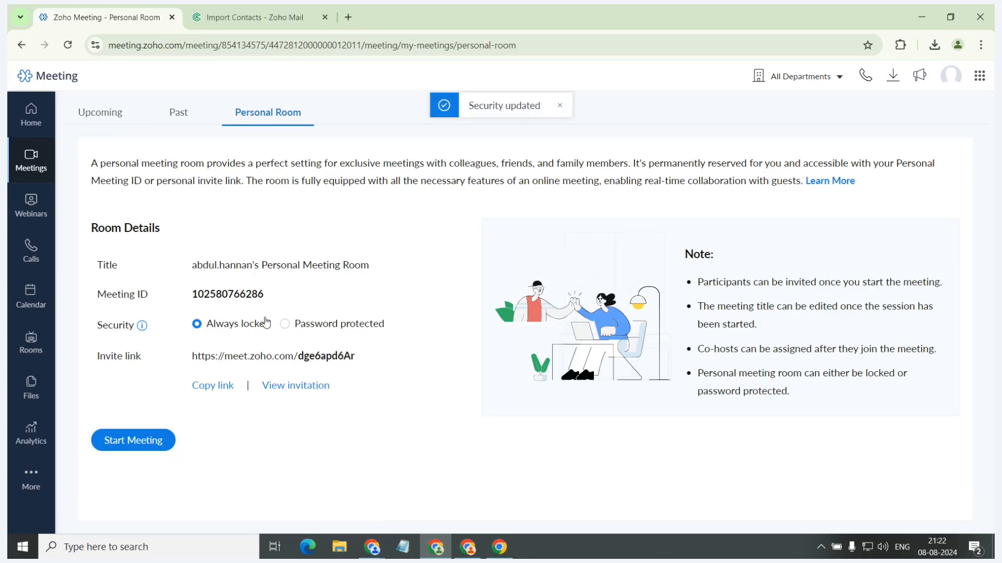
pyautogui.click(285, 324)
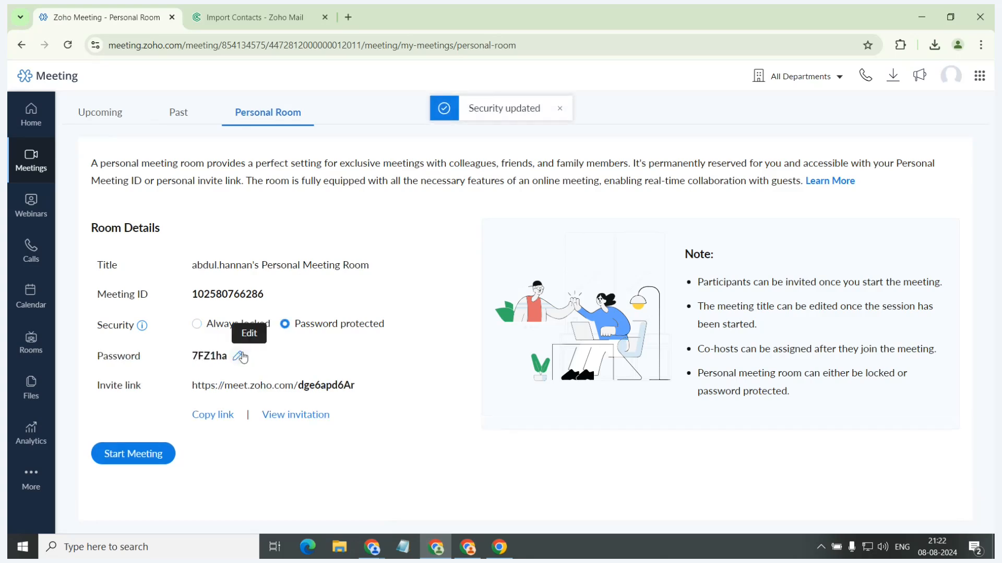
pyautogui.click(241, 355)
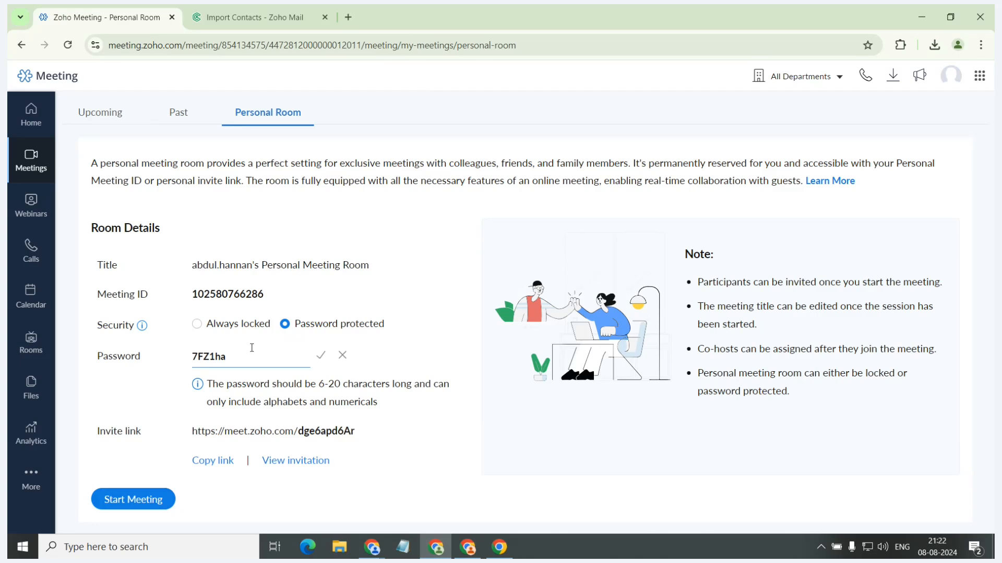
pyautogui.click(201, 324)
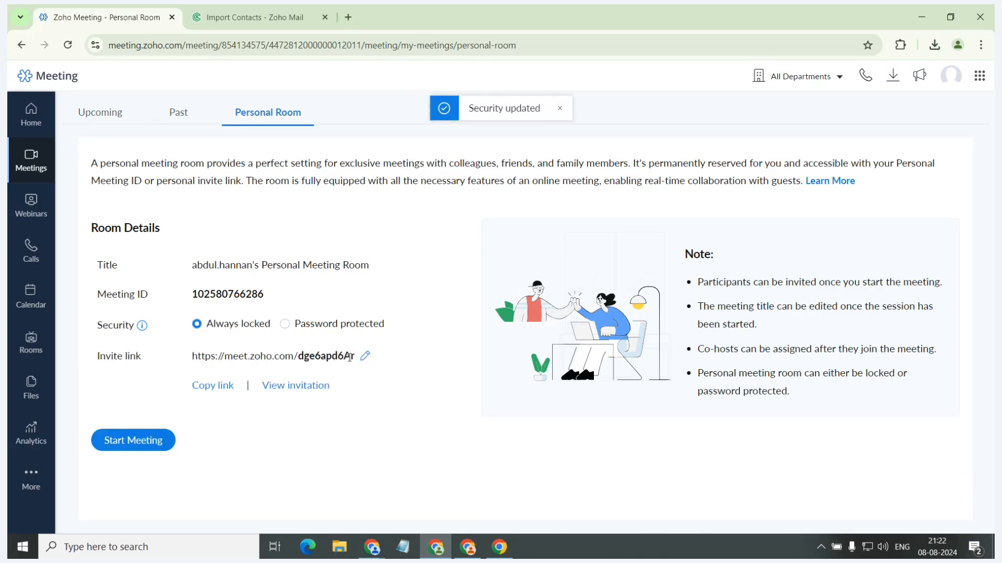
# Open the custom part of the personal room's invite link for editing, and save it without changing it.
pyautogui.click(364, 356)
pyautogui.moveTo(353, 355); pyautogui.dragTo(300, 352)
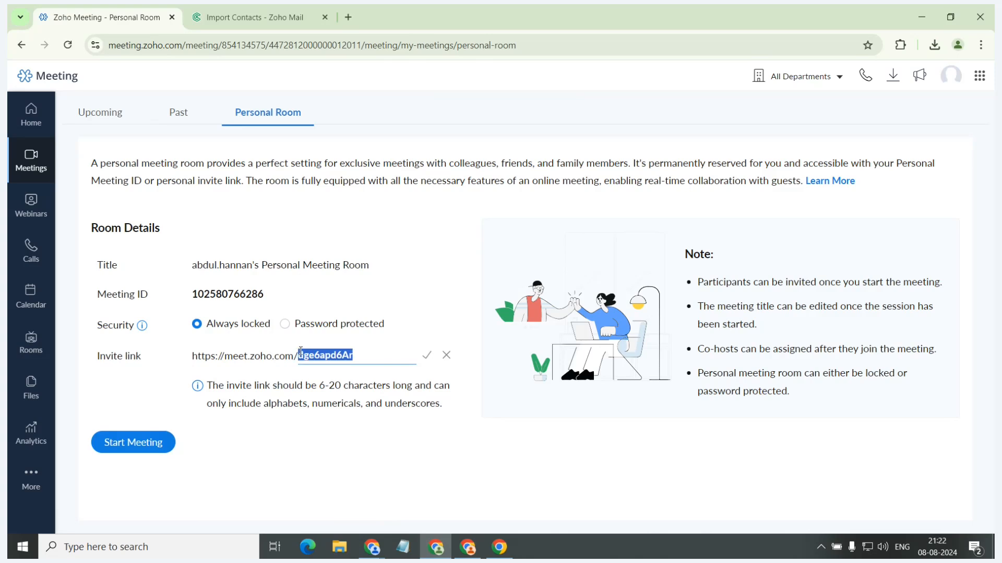
pyautogui.click(427, 355)
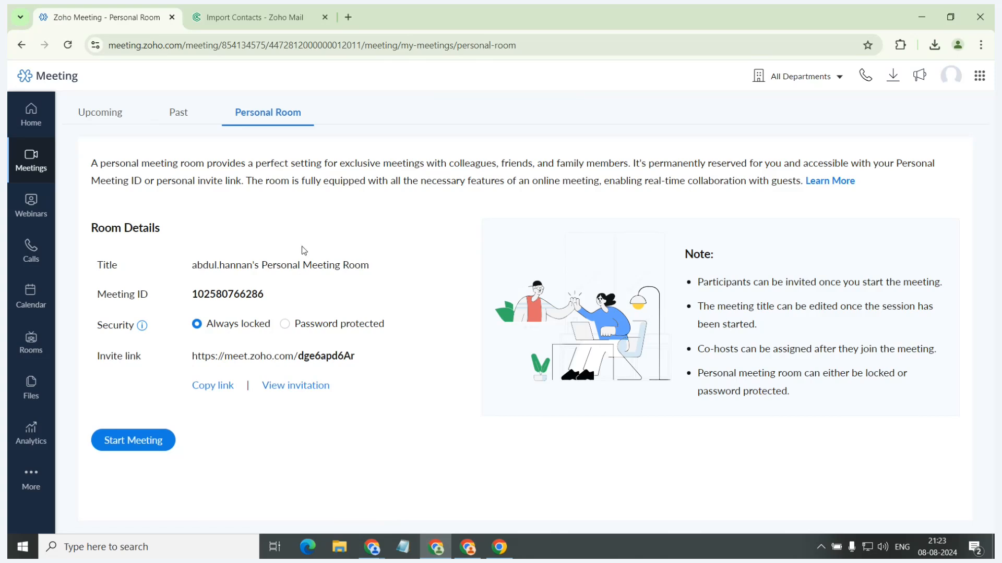
# Go to the home page, show the Scenario 10 and Scenario 11 slides, and return to Zoho Meeting.
pyautogui.click(46, 116)
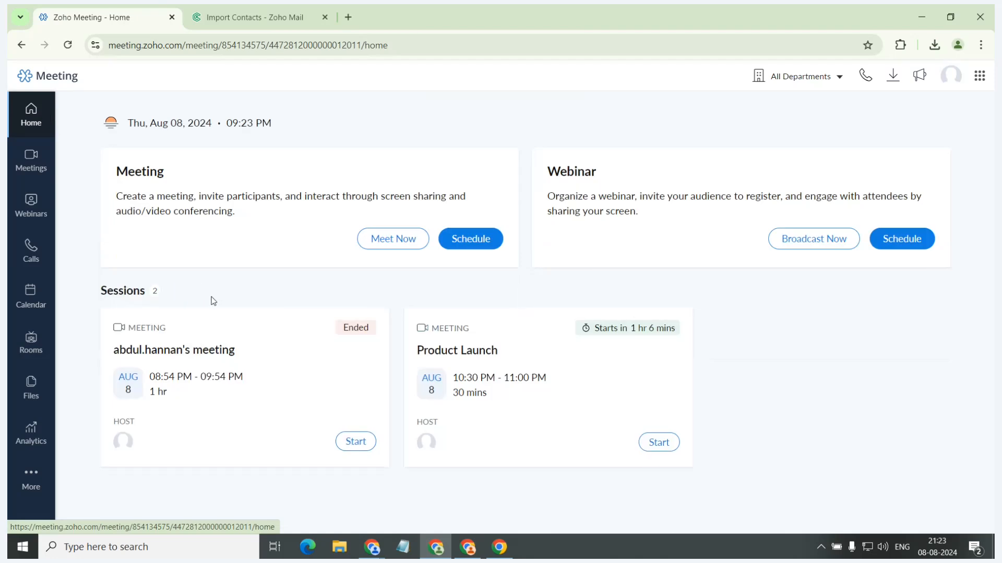
pyautogui.hotkey('alt', 'Tab')
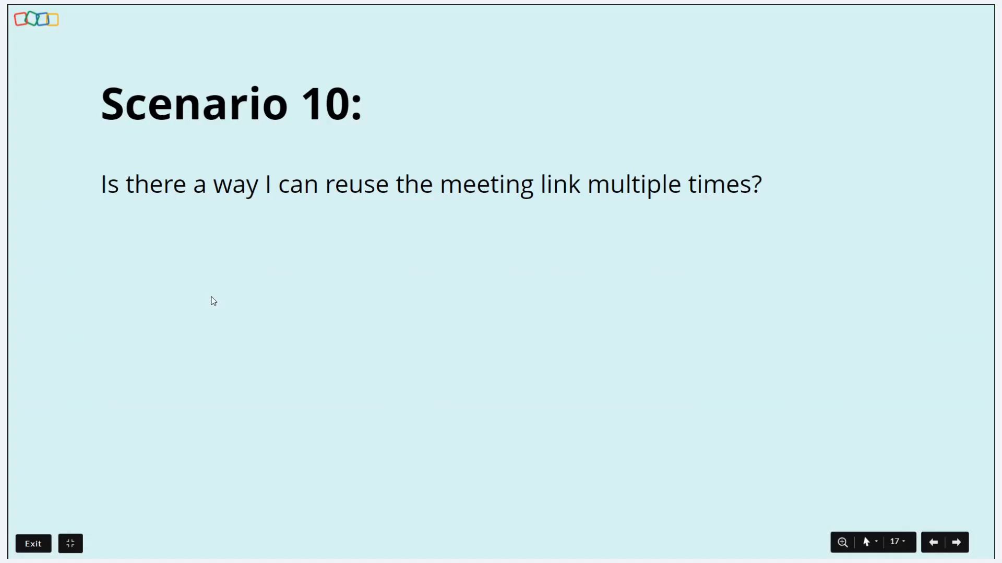
pyautogui.press('Right')
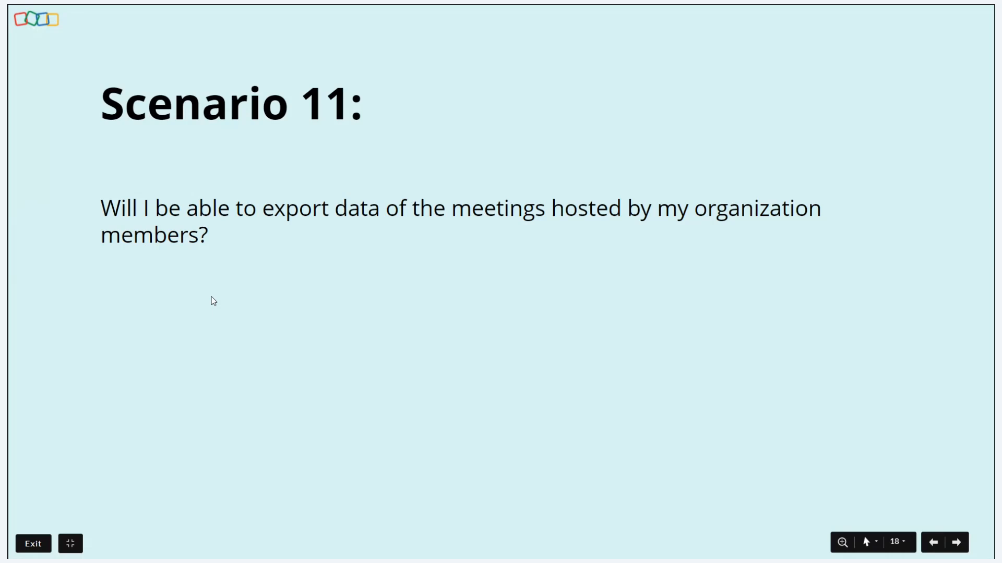
pyautogui.press('Escape')
pyautogui.hotkey('alt', 'Tab')
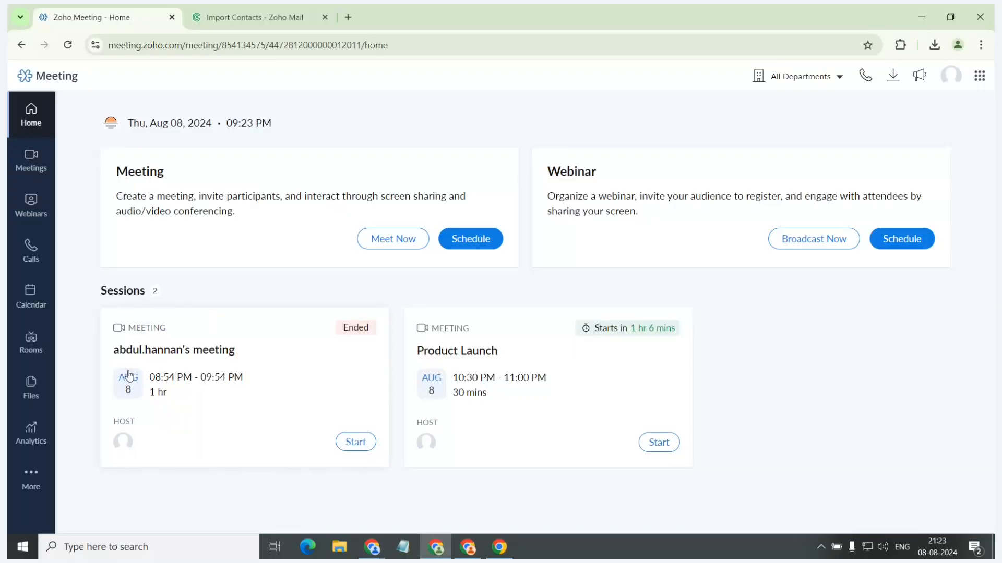
# Open the meeting analytics, view the Session Duration and Session History reports, and return to Session Count.
pyautogui.click(30, 441)
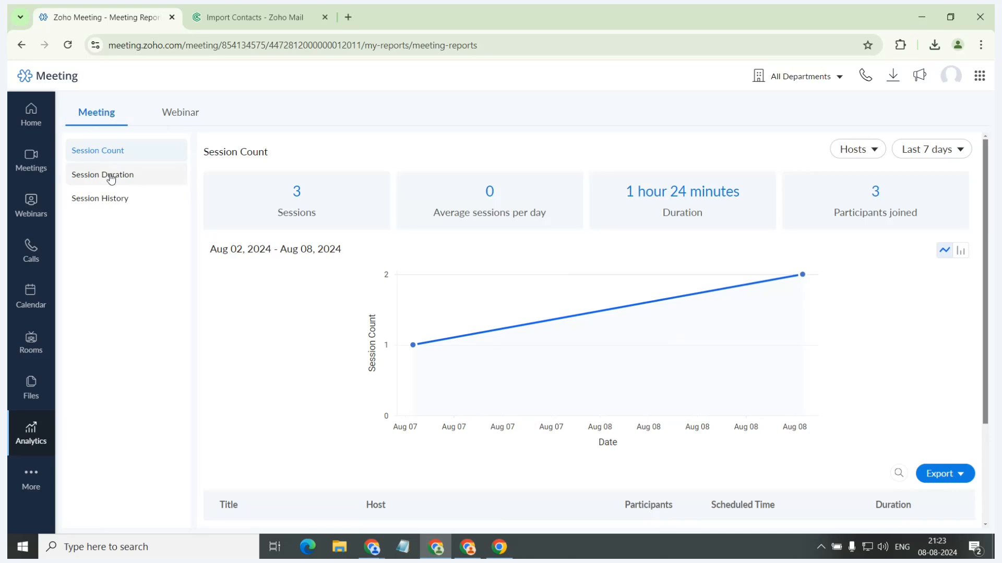
pyautogui.click(81, 177)
pyautogui.click(116, 201)
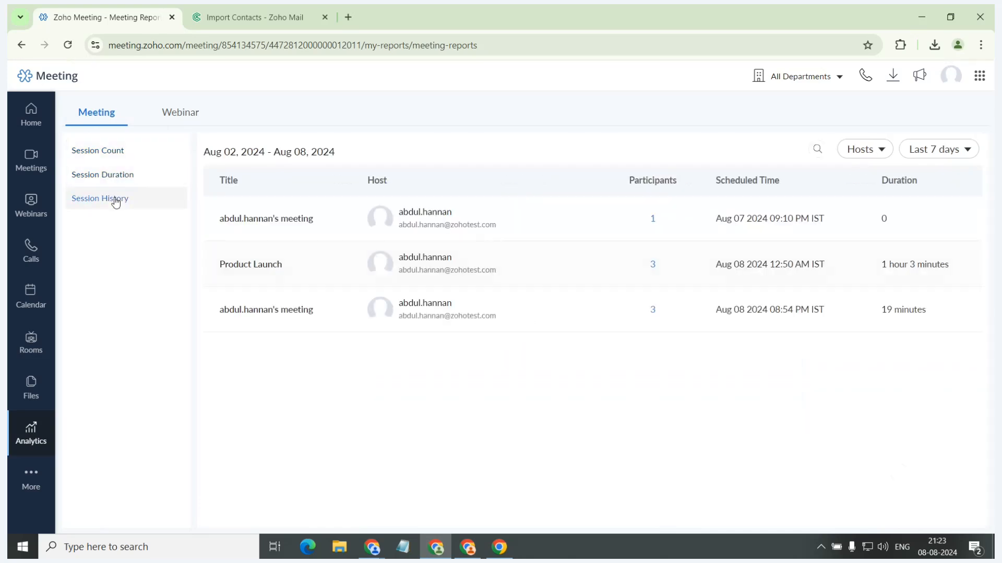
pyautogui.click(104, 153)
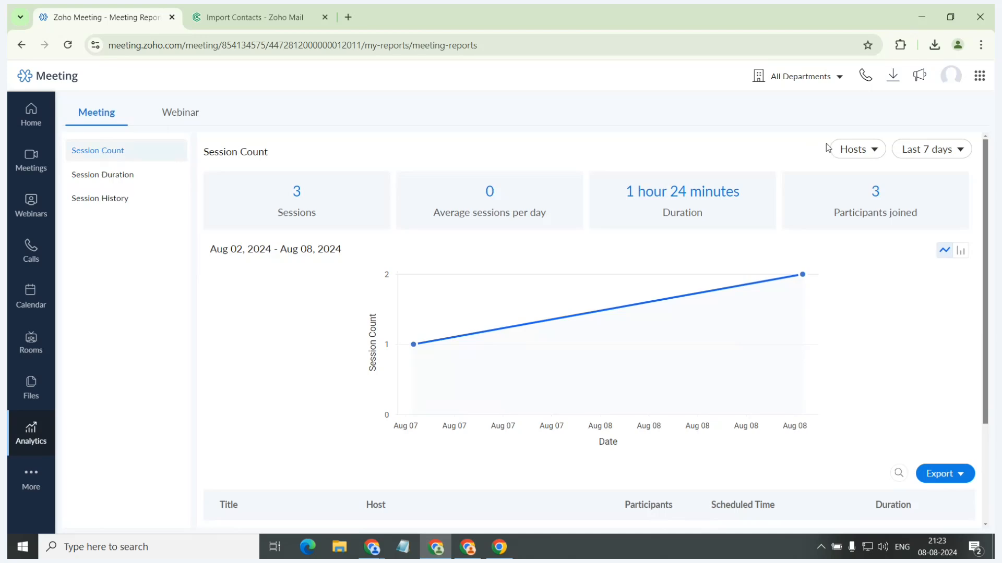
# Check the Session Count report's host and date filters, and open the Custom Range calendar without applying a range.
pyautogui.click(842, 150)
pyautogui.click(798, 144)
pyautogui.click(926, 150)
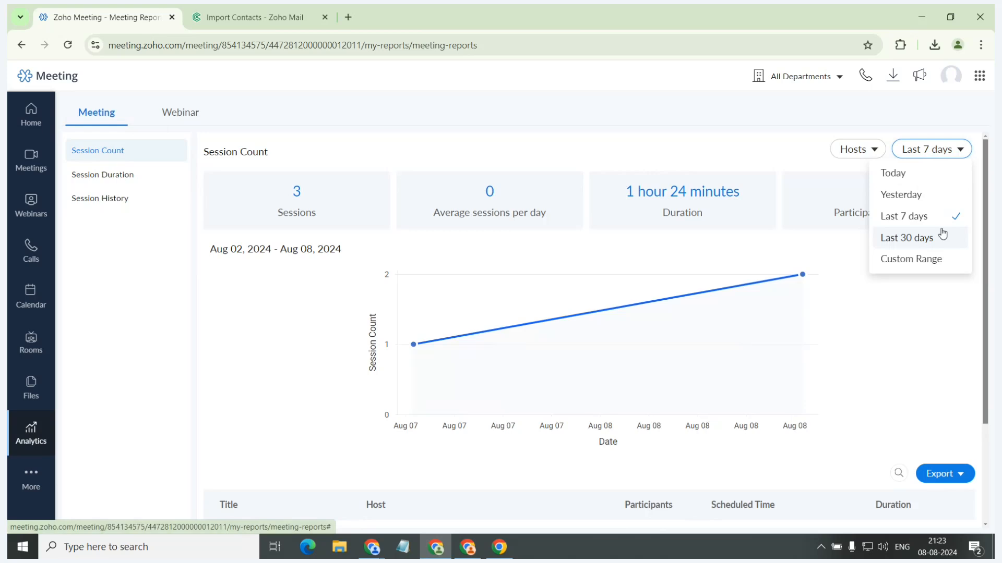
pyautogui.click(932, 259)
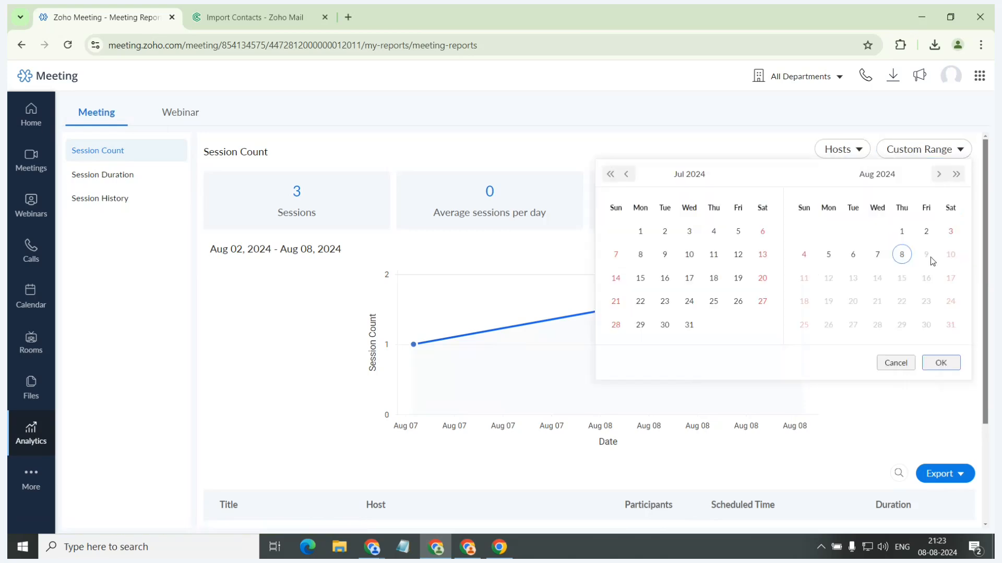
pyautogui.click(888, 364)
# View the participant engagement report of the Aug 07 meeting, and check the session list's Excel export options without exporting.
pyautogui.scroll(-3, 668, 284)
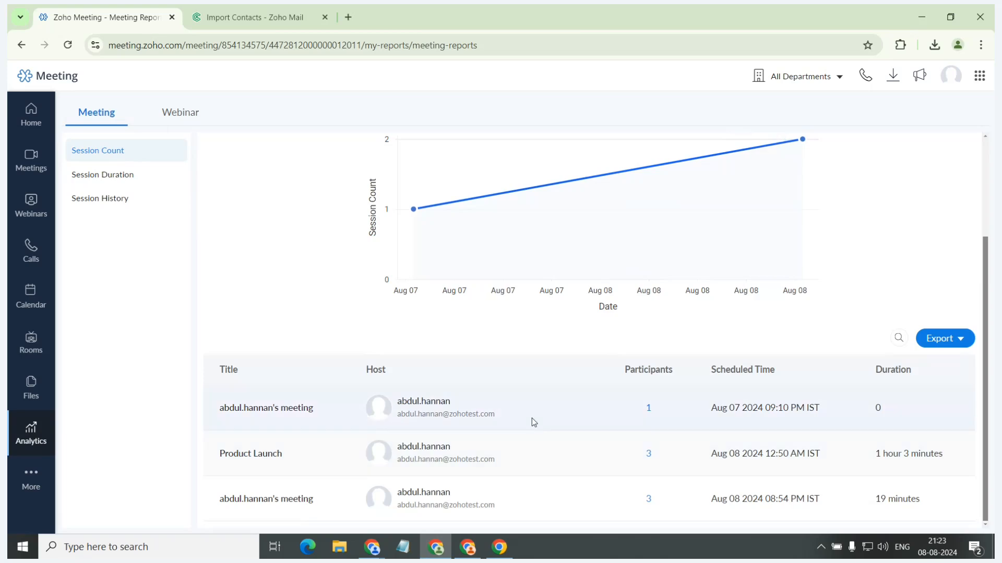
pyautogui.click(640, 411)
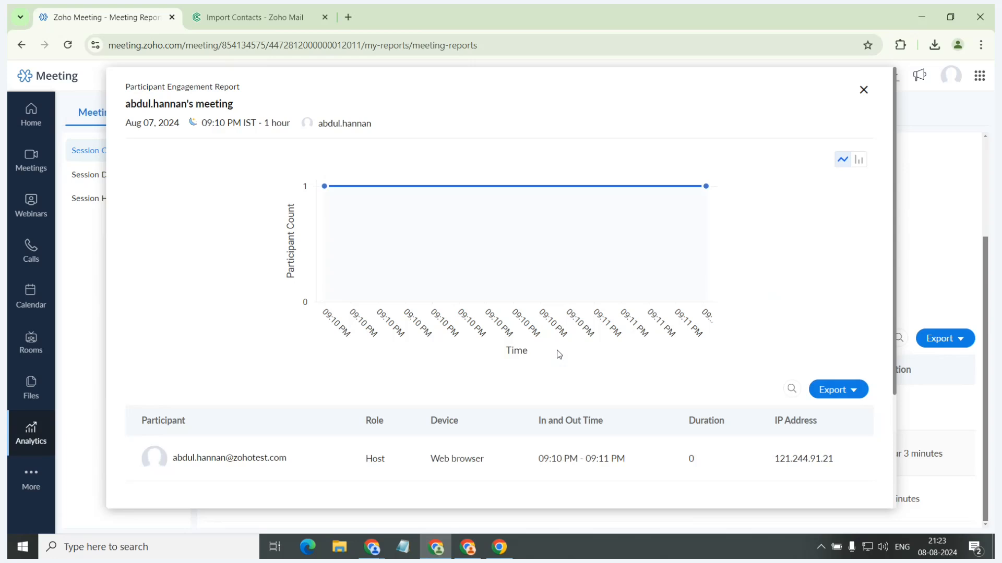
pyautogui.click(862, 91)
pyautogui.click(944, 346)
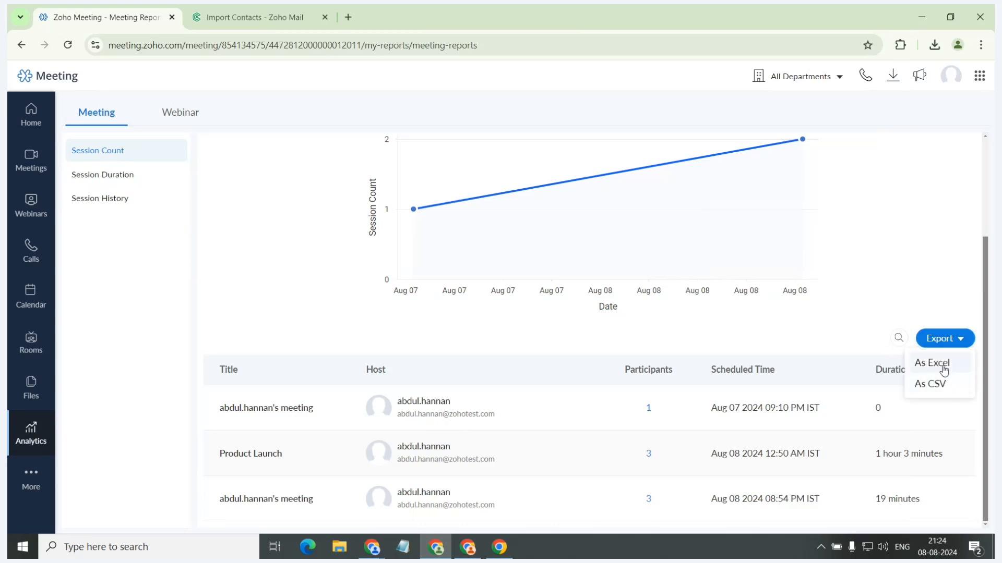
pyautogui.click(944, 365)
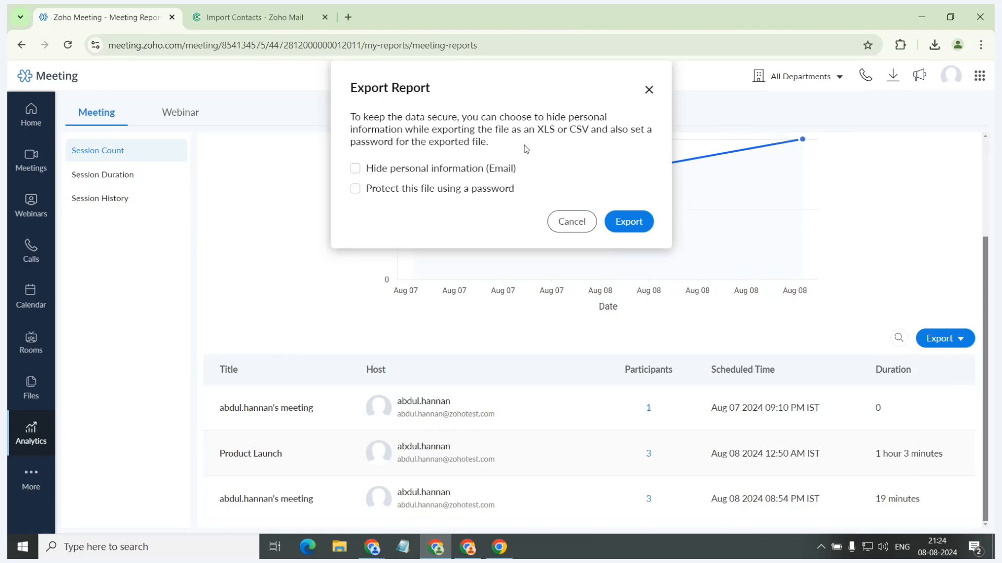
pyautogui.click(648, 89)
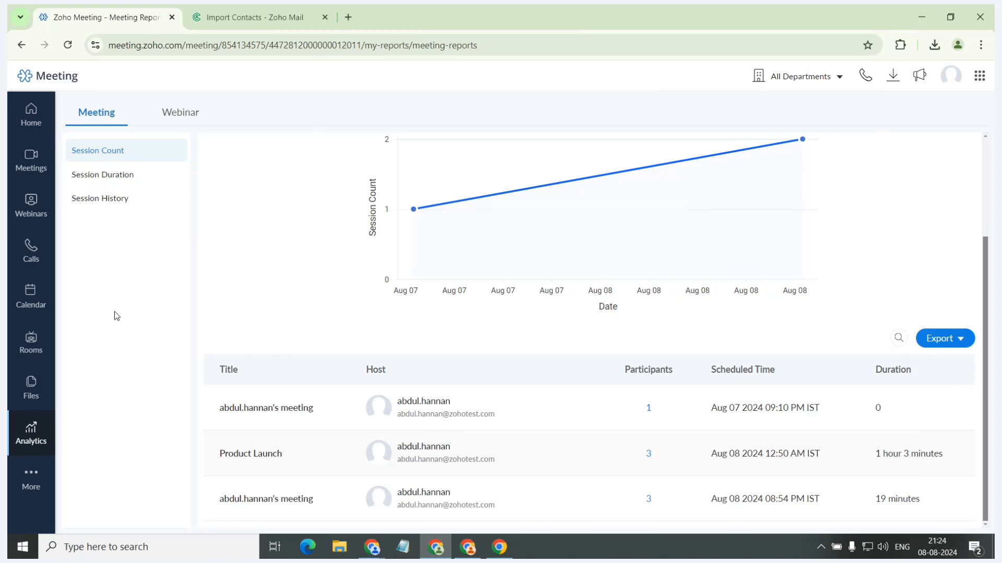
# Open the sharing settings of the 8 Aug 09:09 PM recording and go through its access levels, ending on Anyone in your organization.
pyautogui.click(34, 389)
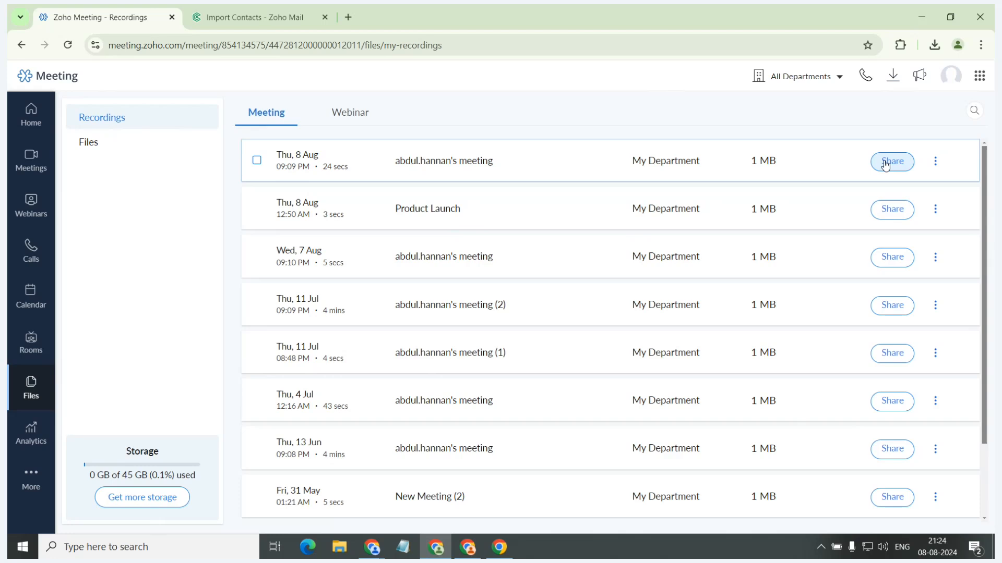
pyautogui.click(885, 164)
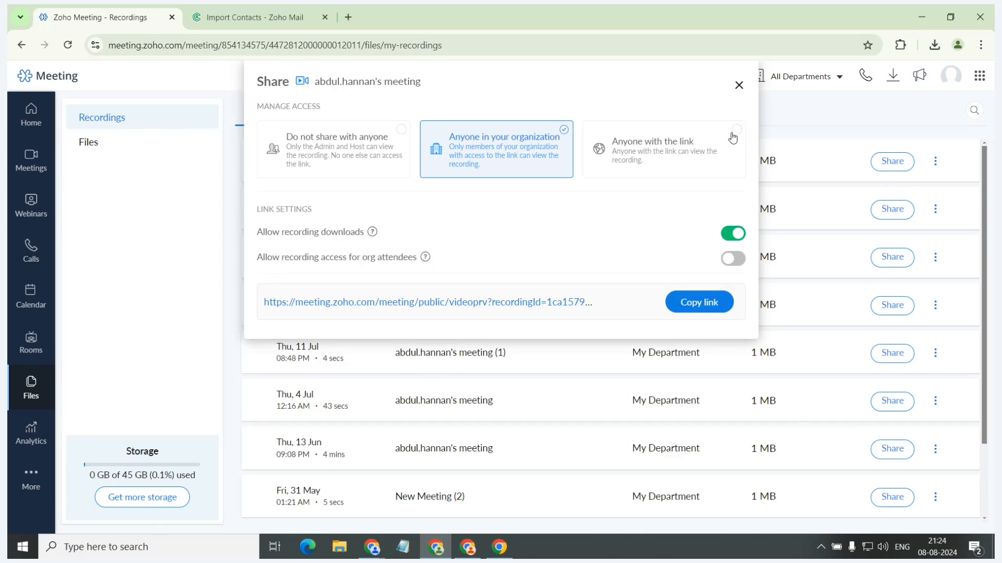
pyautogui.click(733, 137)
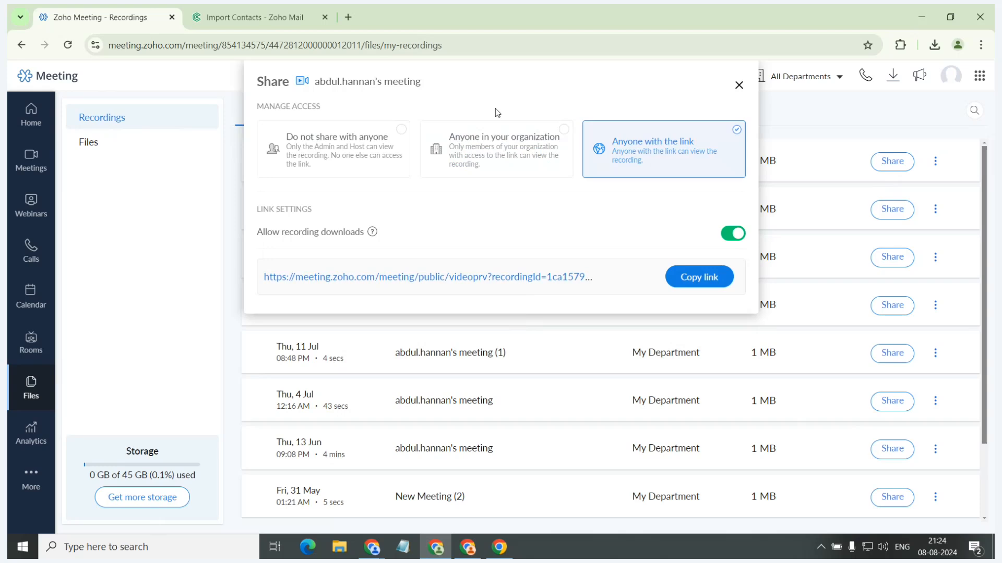
pyautogui.click(397, 154)
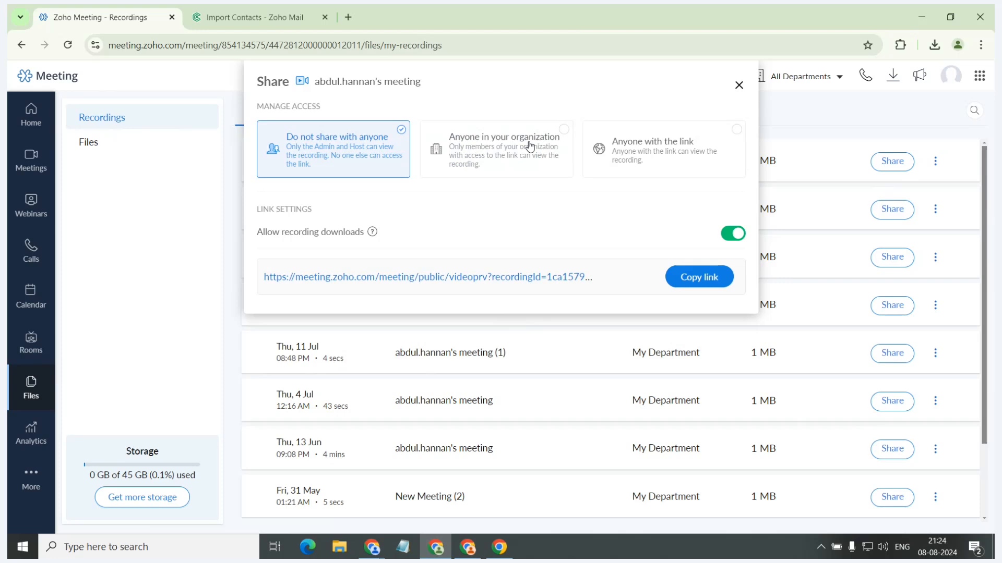
pyautogui.click(530, 146)
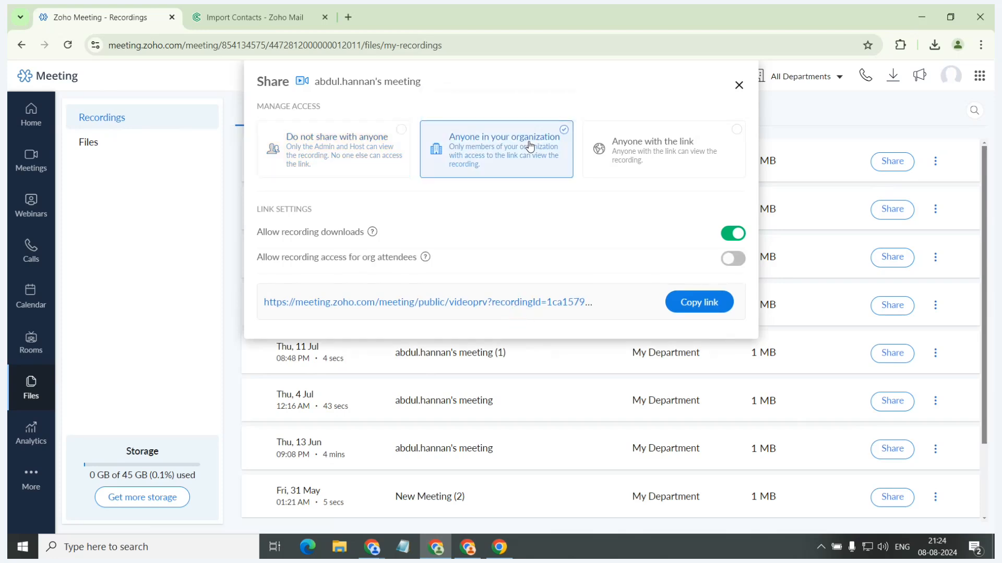
# Disallow downloads of the recording, set its access to Anyone with the link, and close the sharing settings.
pyautogui.click(729, 234)
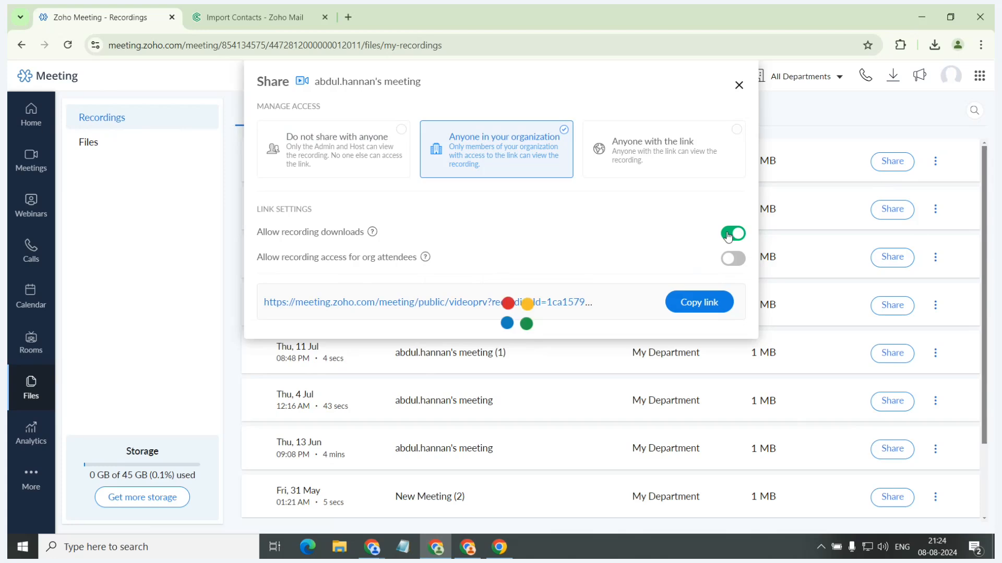
pyautogui.click(733, 135)
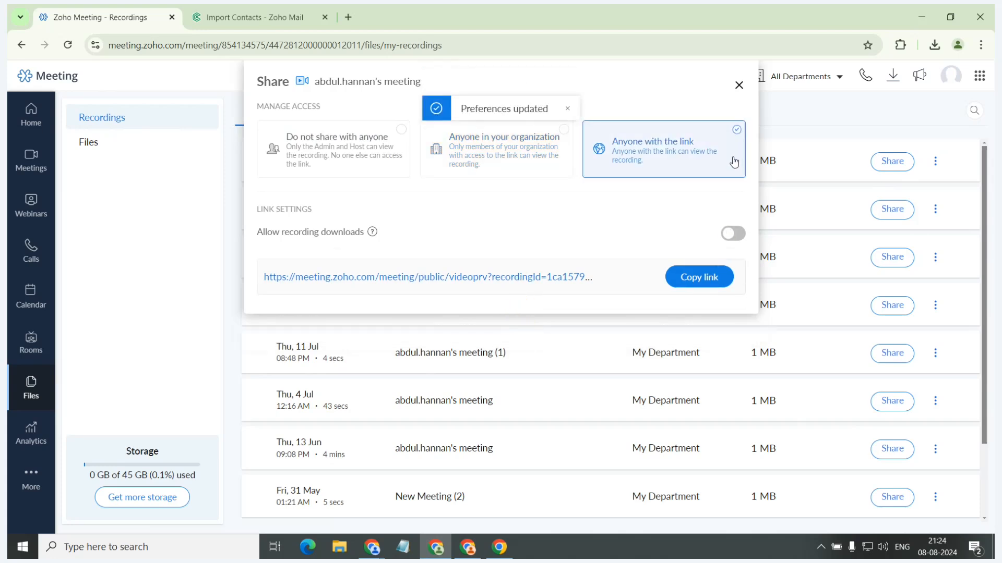
pyautogui.click(738, 85)
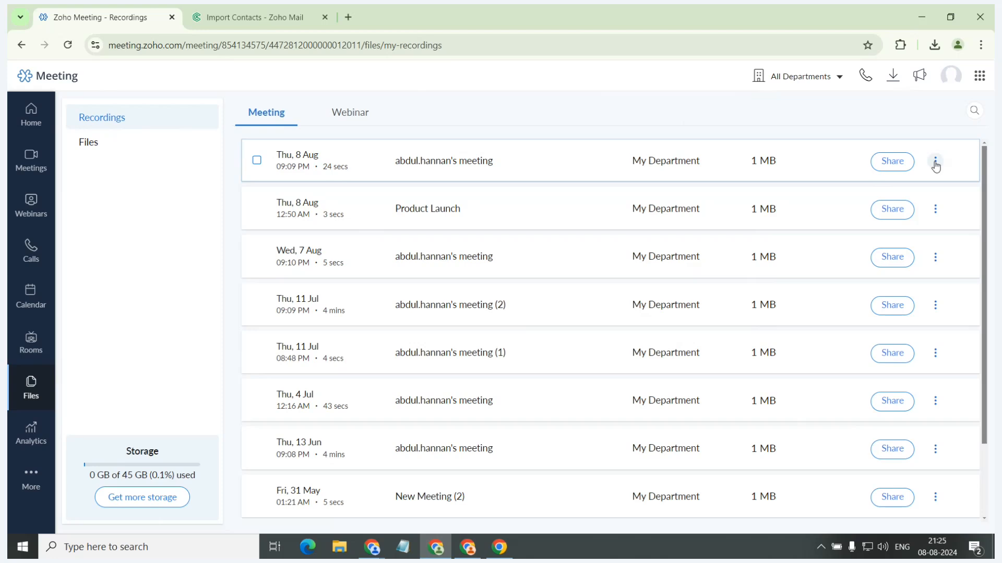
# Check the available actions for the 8 Aug 09:09 PM recording, and open the list of uploaded files.
pyautogui.click(935, 162)
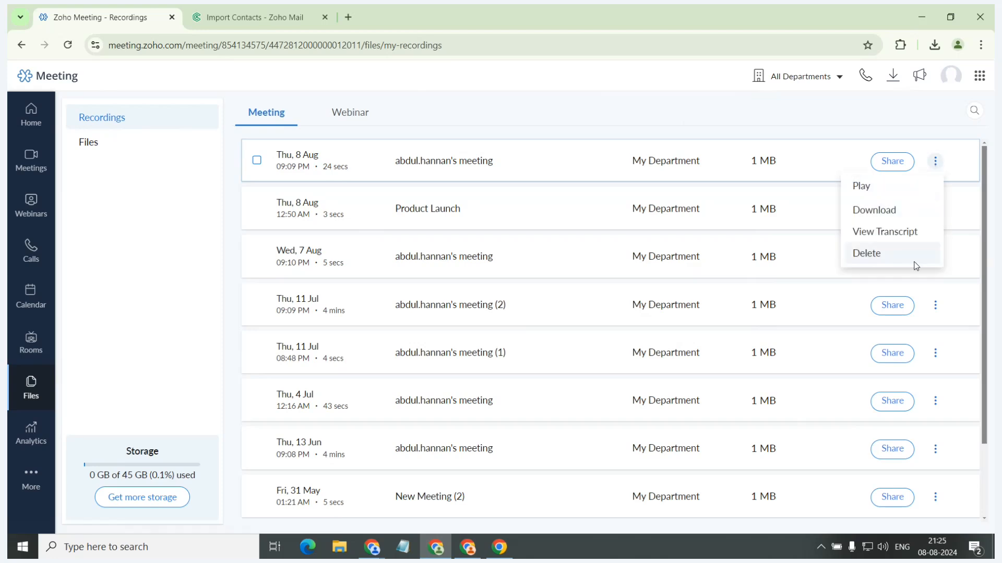
pyautogui.click(936, 162)
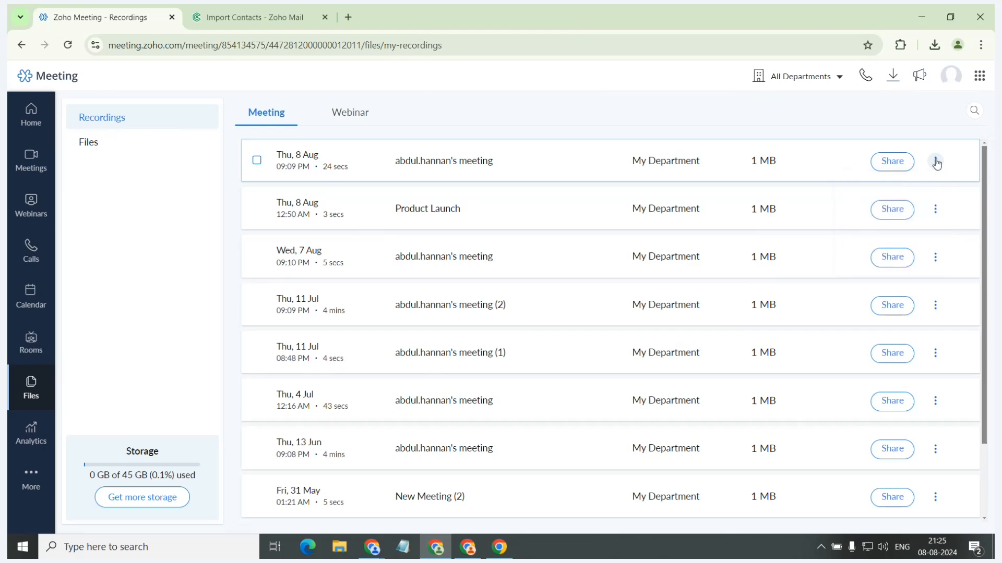
pyautogui.click(936, 163)
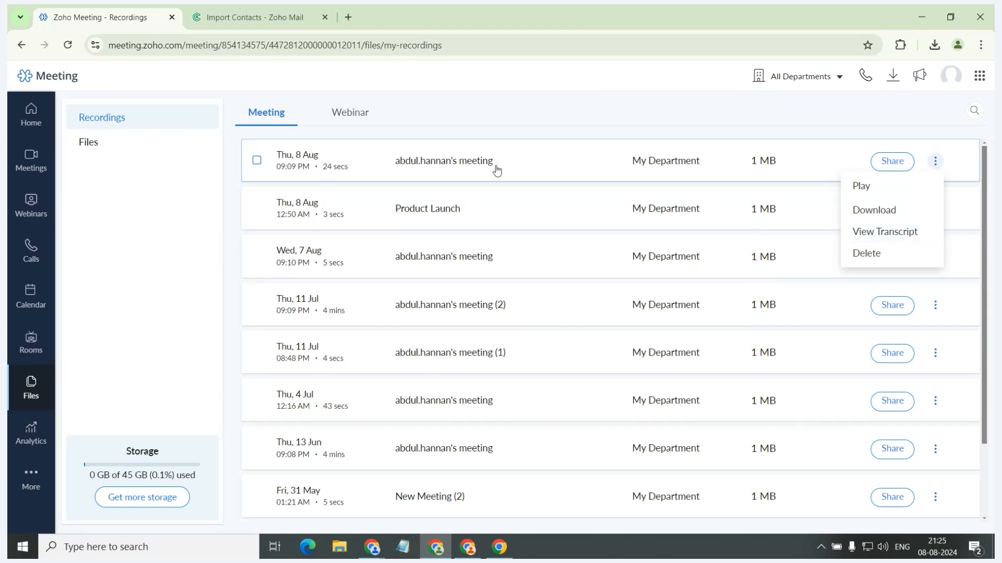
pyautogui.click(149, 146)
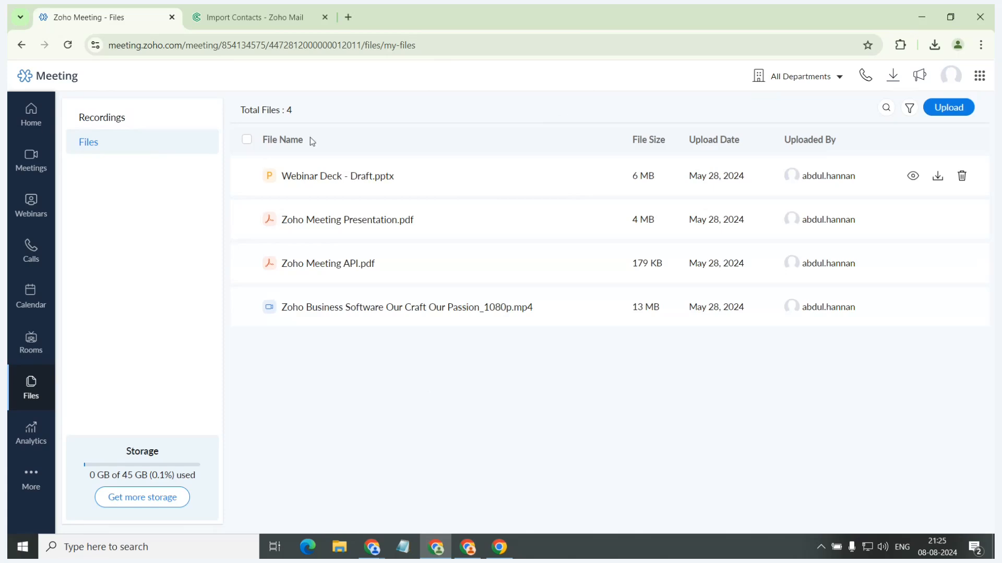
# Open the calendar and view the details of the Product Launch meeting on 8 Aug, closing them again.
pyautogui.click(33, 302)
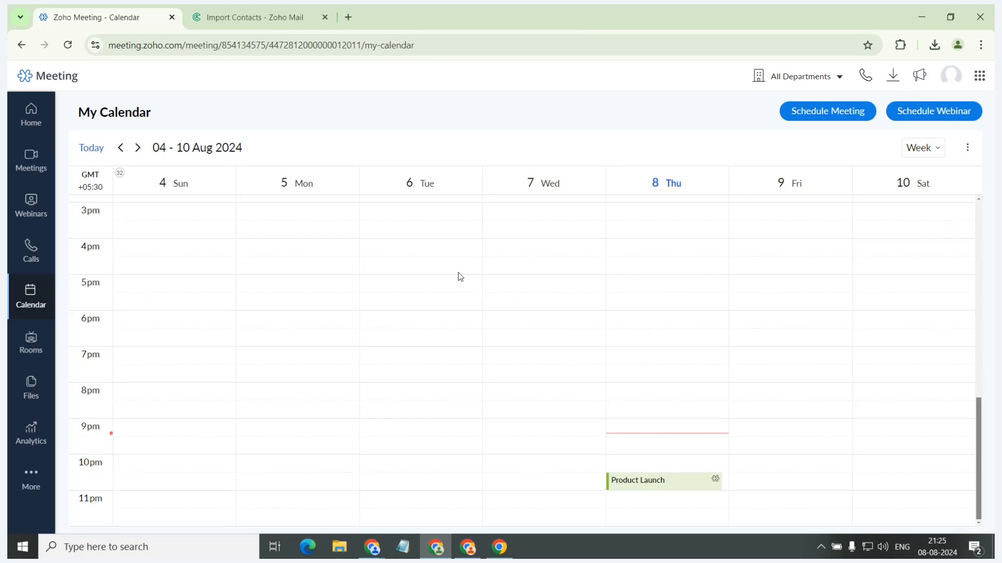
pyautogui.click(683, 481)
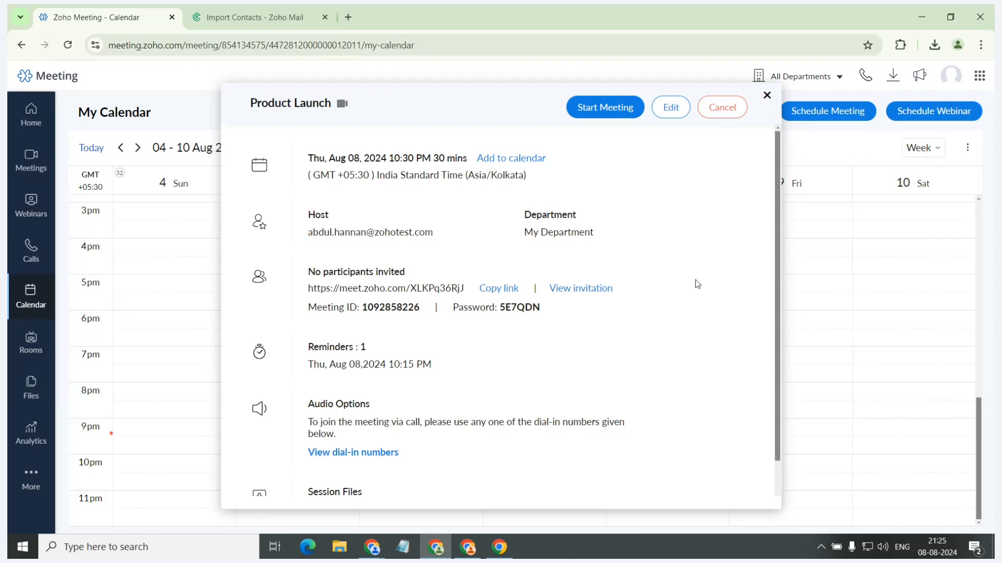
pyautogui.click(766, 95)
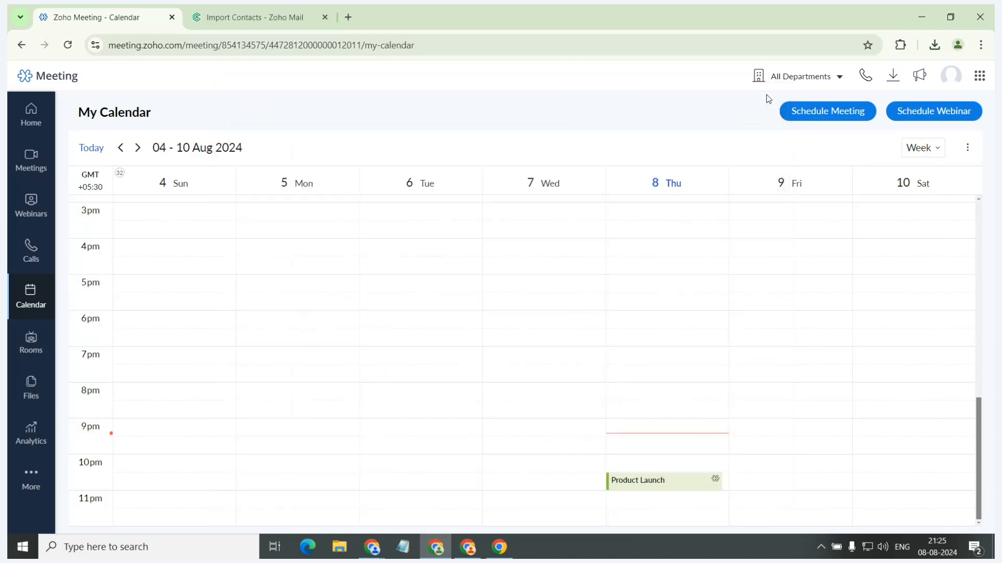
# Advance the scenario presentation in the other window to the Scenario 12 slide, and return to the Zoho Meeting home page.
pyautogui.click(31, 114)
pyautogui.hotkey('alt', 'Tab')
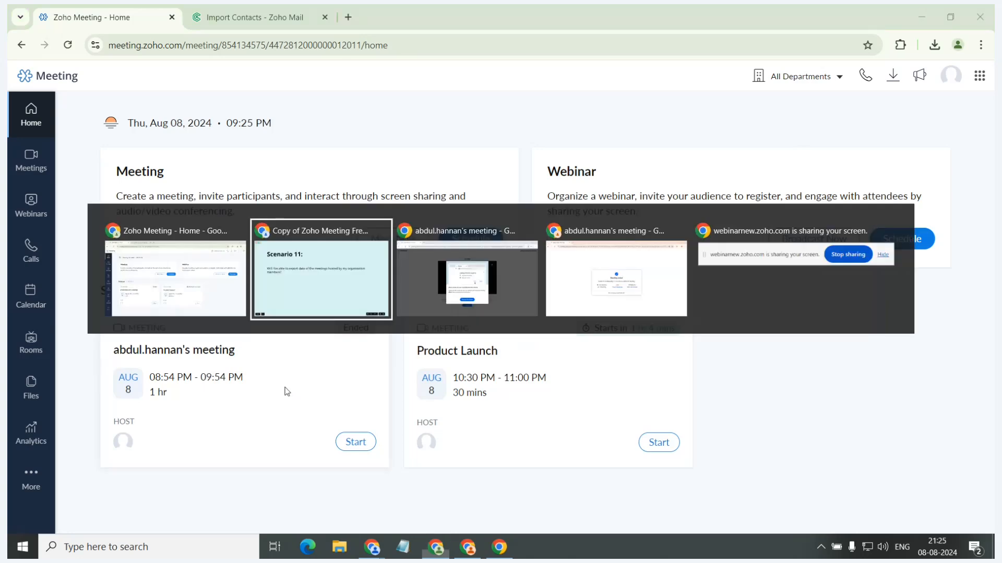
pyautogui.press('Right')
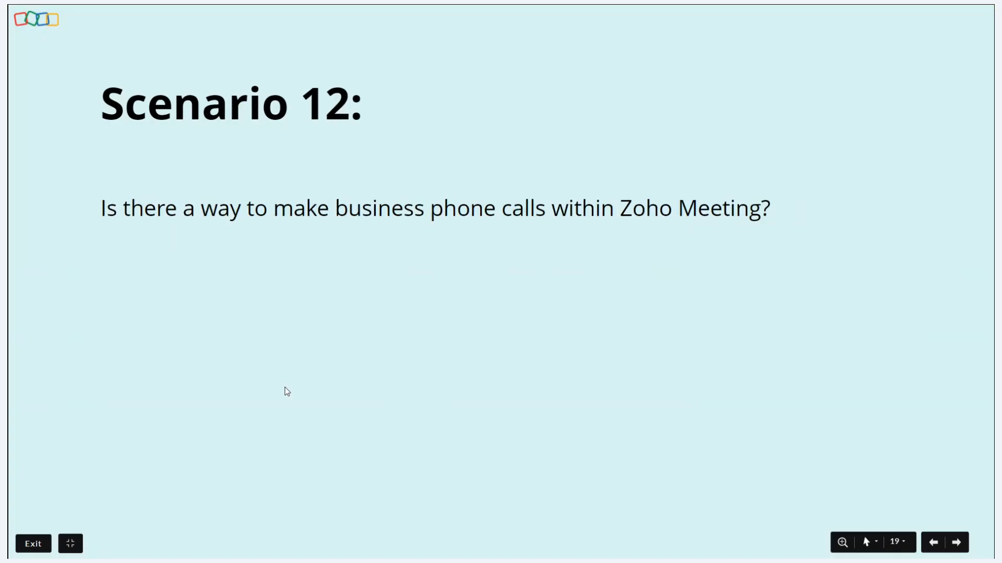
pyautogui.hotkey('alt', 'Tab')
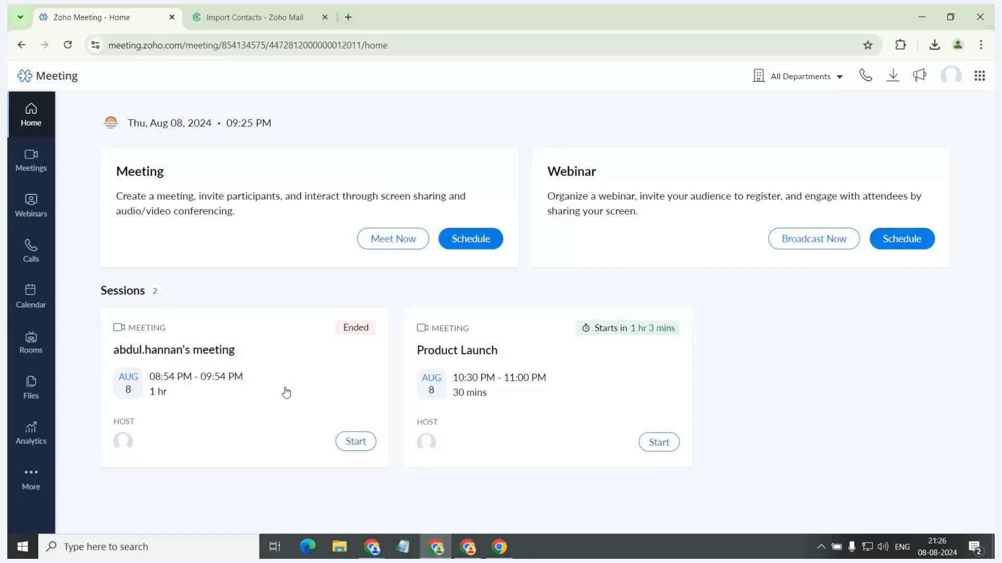
# Look through the phone calls section, including its dashboard, logs and SMS entries, and return to the home page.
pyautogui.click(35, 257)
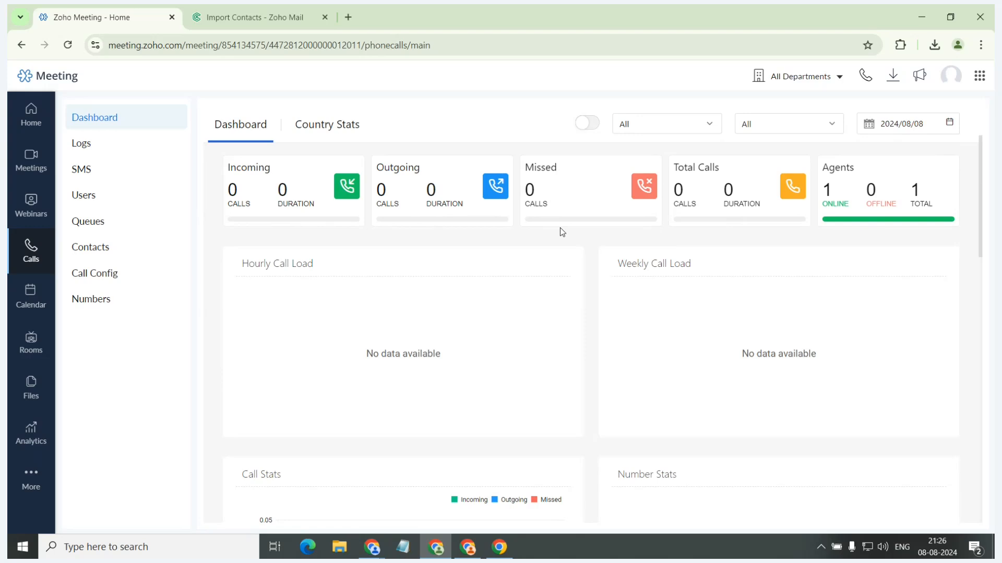
pyautogui.click(116, 138)
pyautogui.click(122, 168)
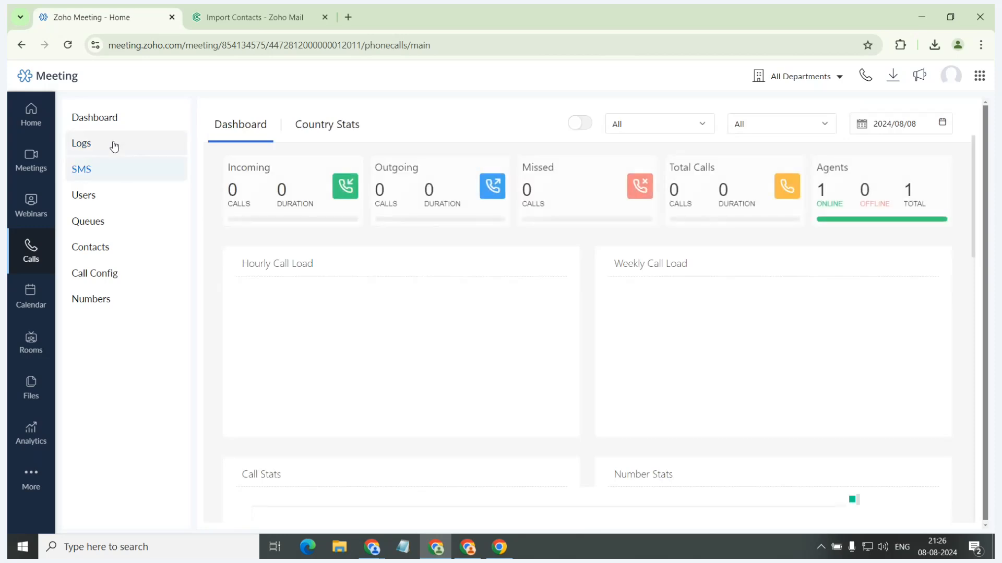
pyautogui.click(109, 127)
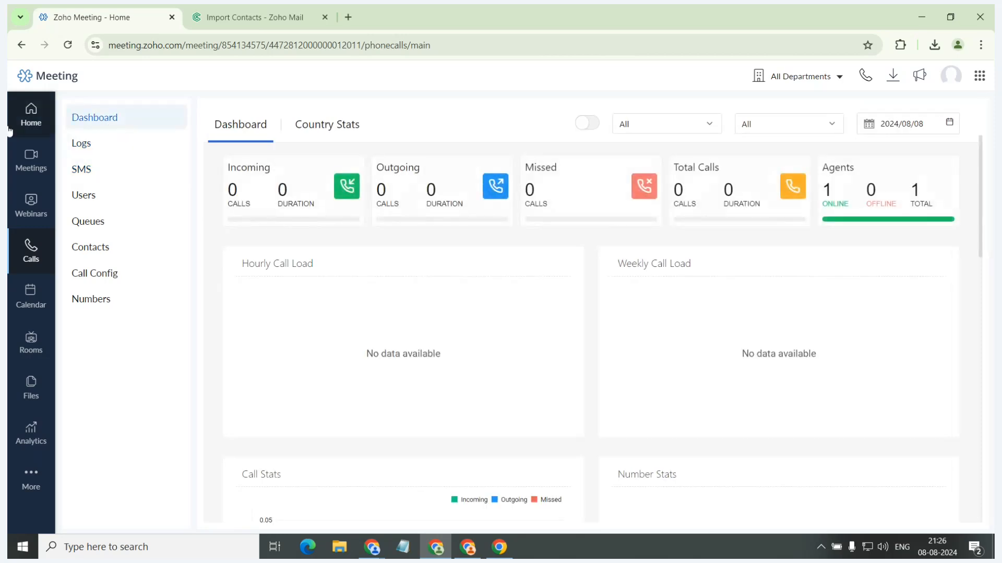
pyautogui.click(24, 117)
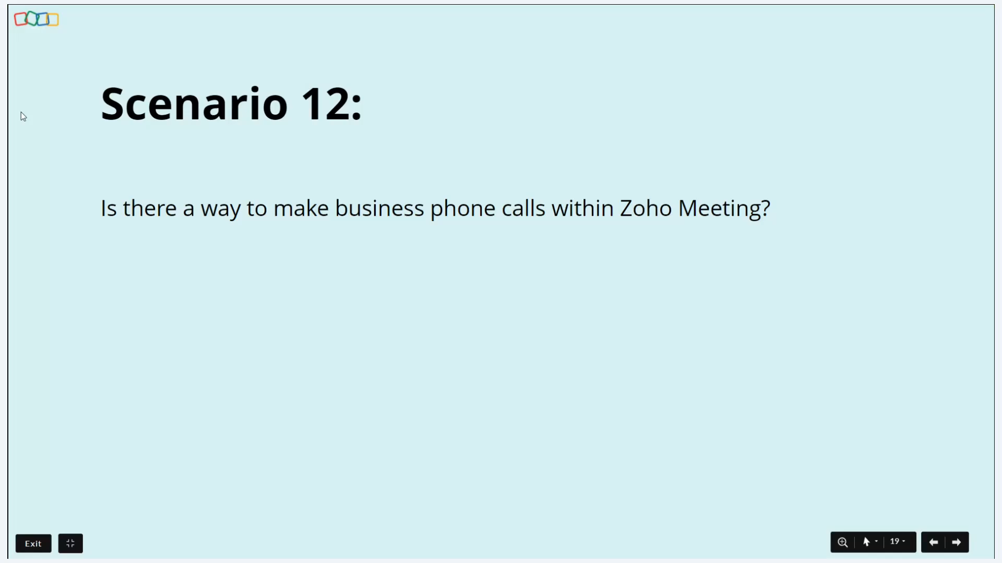
# Check the meeting rooms and the Add Room form without adding a room, and open the rooms Download Center.
pyautogui.press('Right')
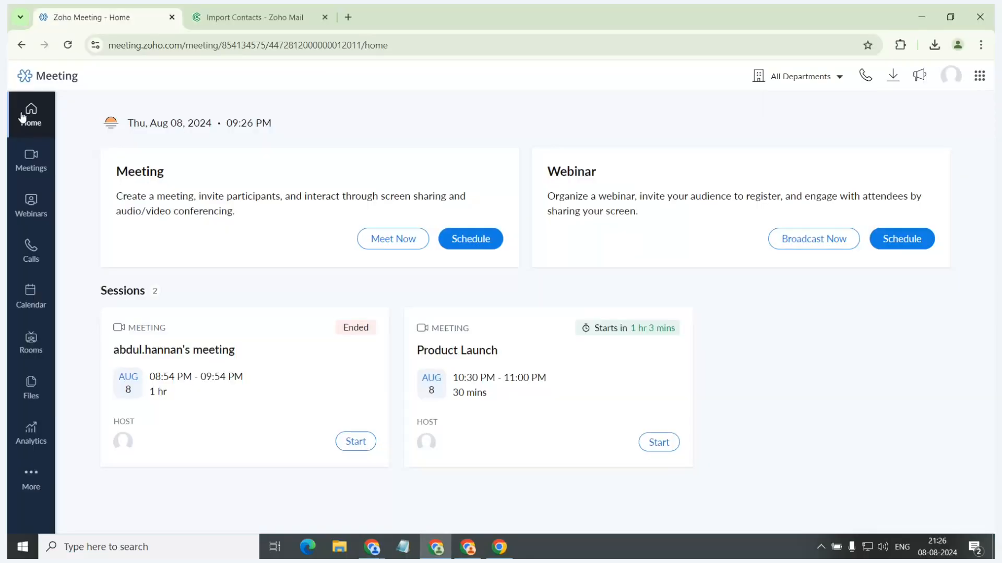
pyautogui.click(31, 343)
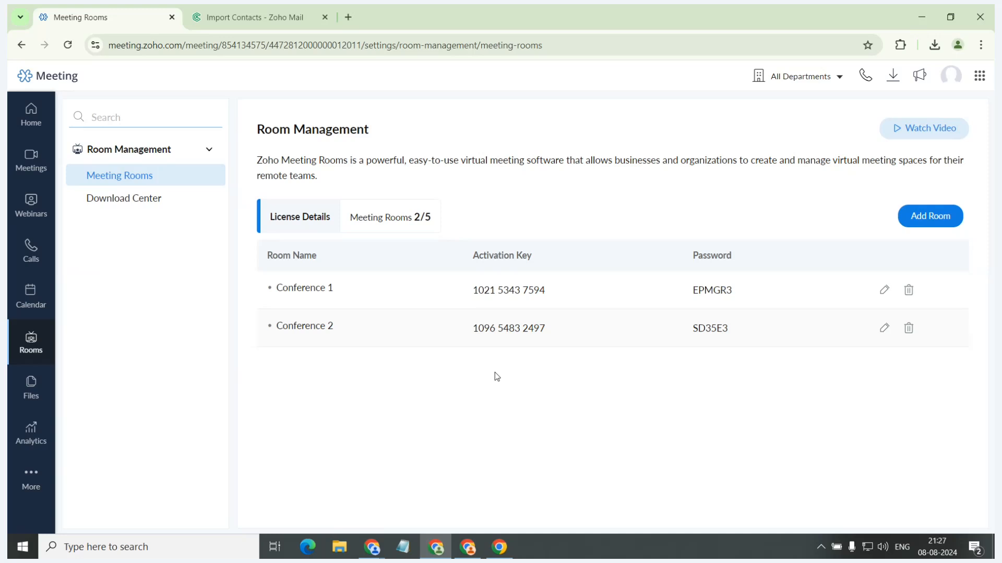
pyautogui.click(946, 214)
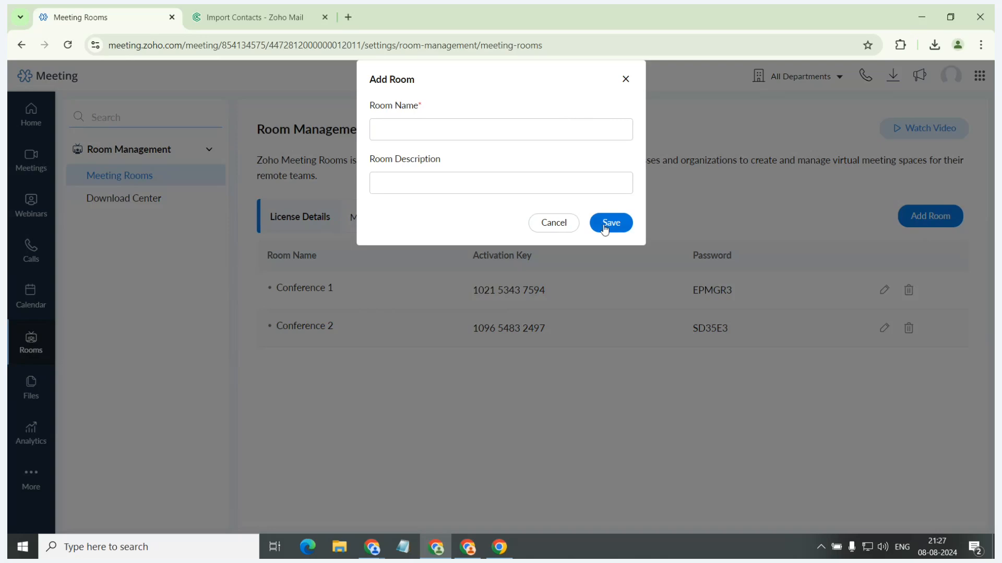
pyautogui.click(625, 81)
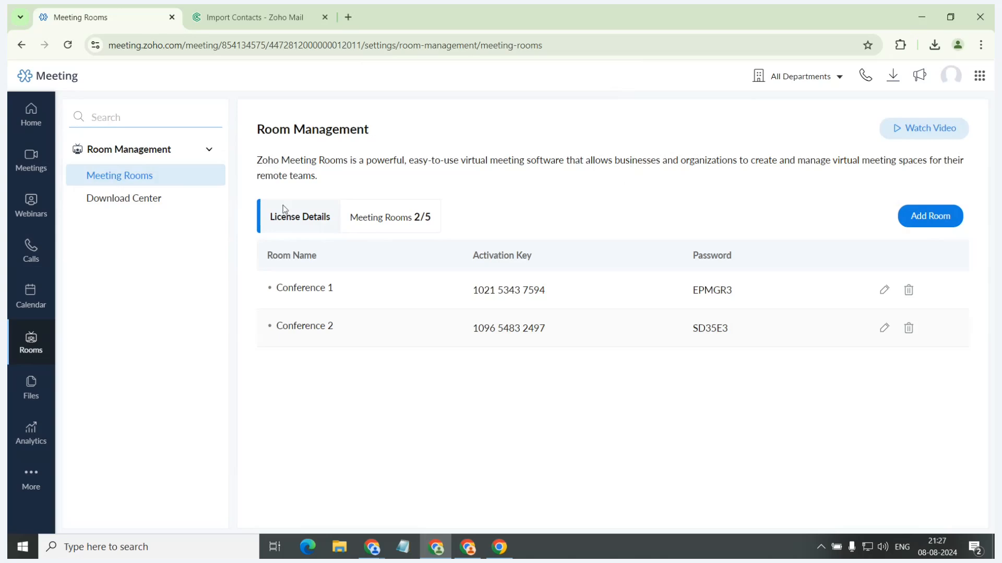
pyautogui.click(184, 203)
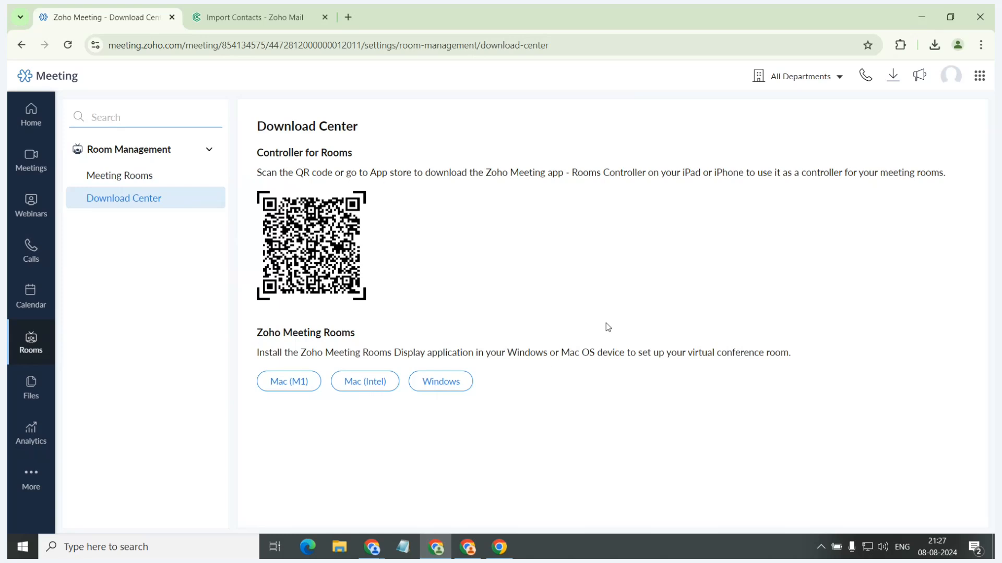
# Return to the home page, switch to the presentation window and advance through the mobile app slides to the Setup & Manage slide.
pyautogui.click(22, 115)
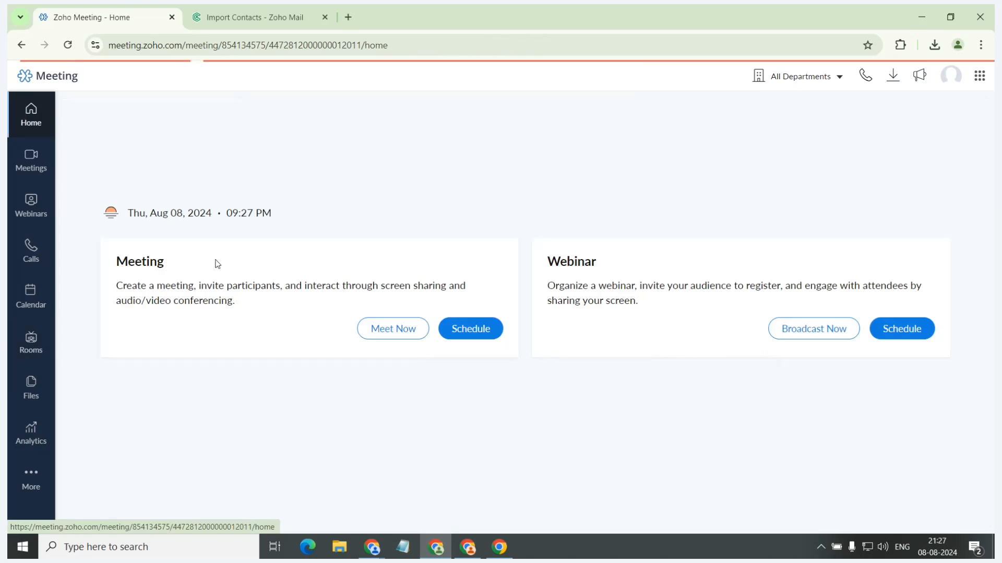
pyautogui.hotkey('alt', 'Tab')
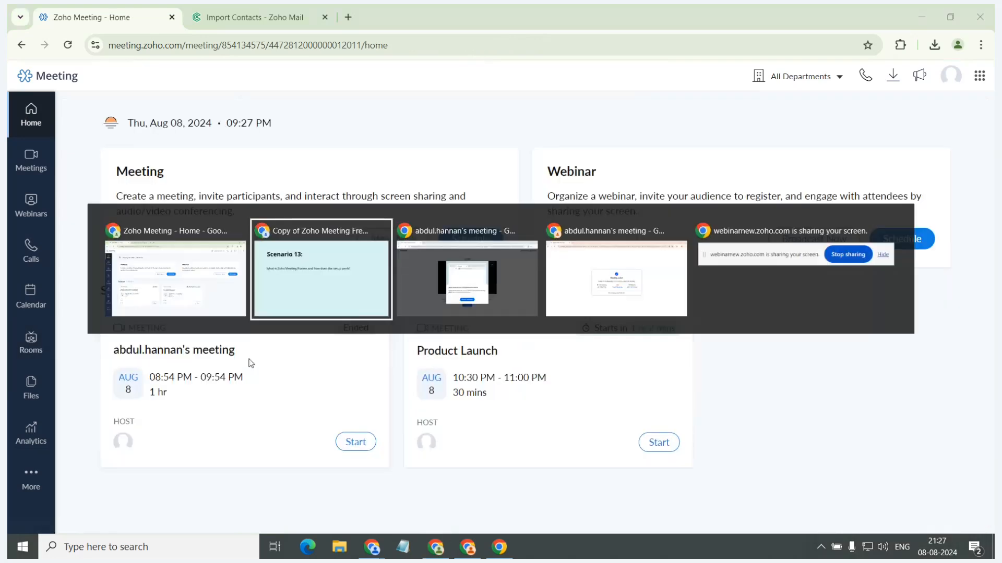
pyautogui.press('Right')
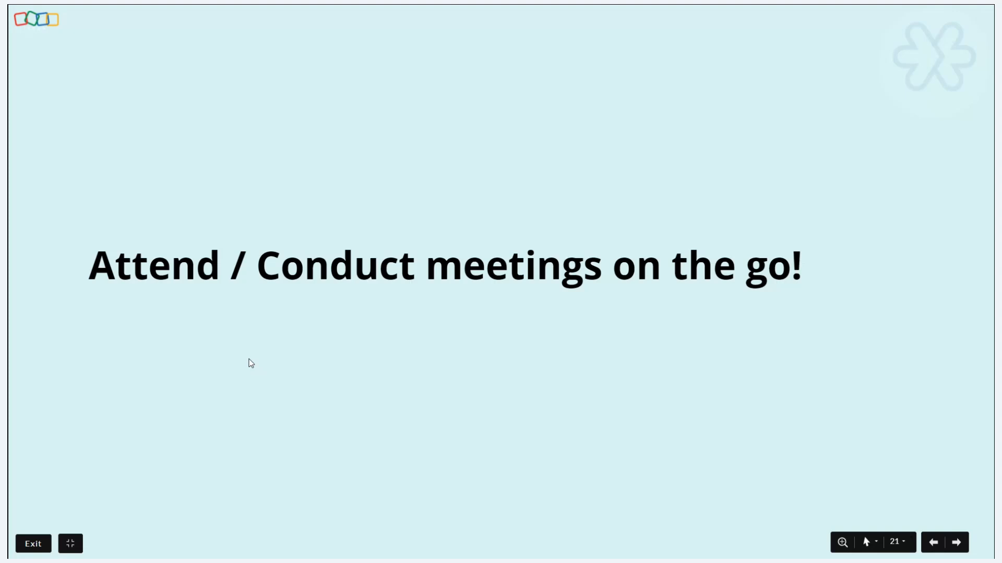
pyautogui.press('Right')
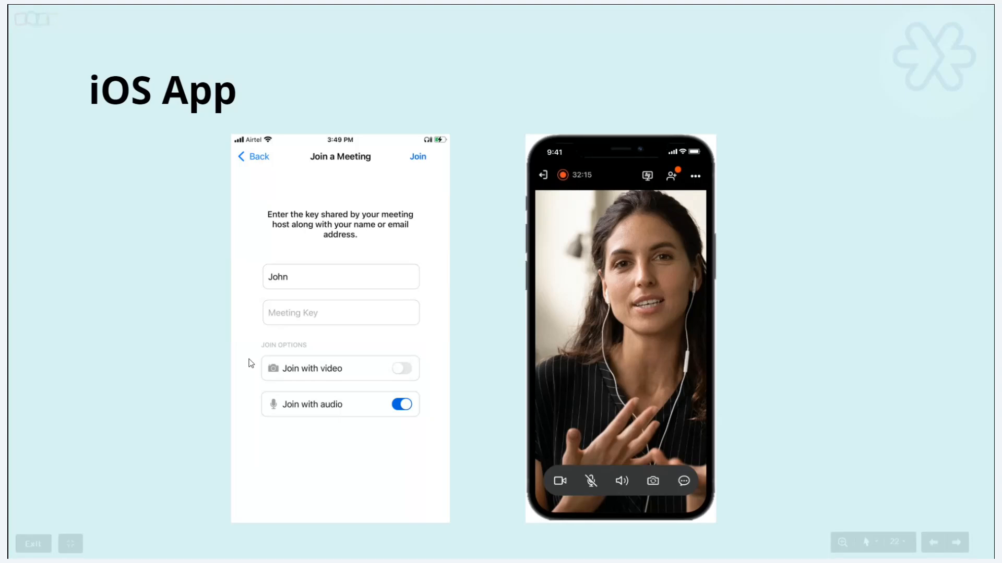
pyautogui.press('Right')
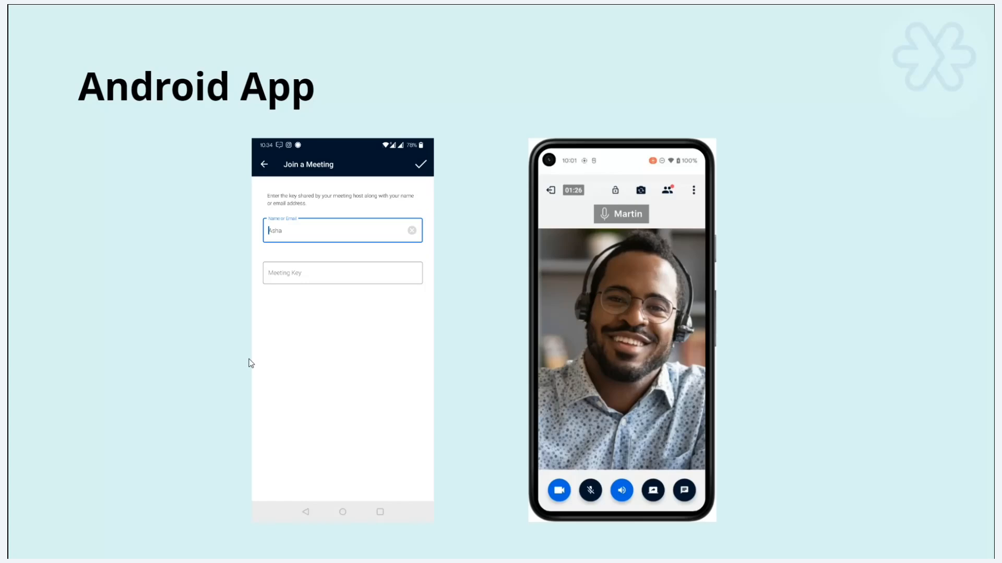
pyautogui.press('Right')
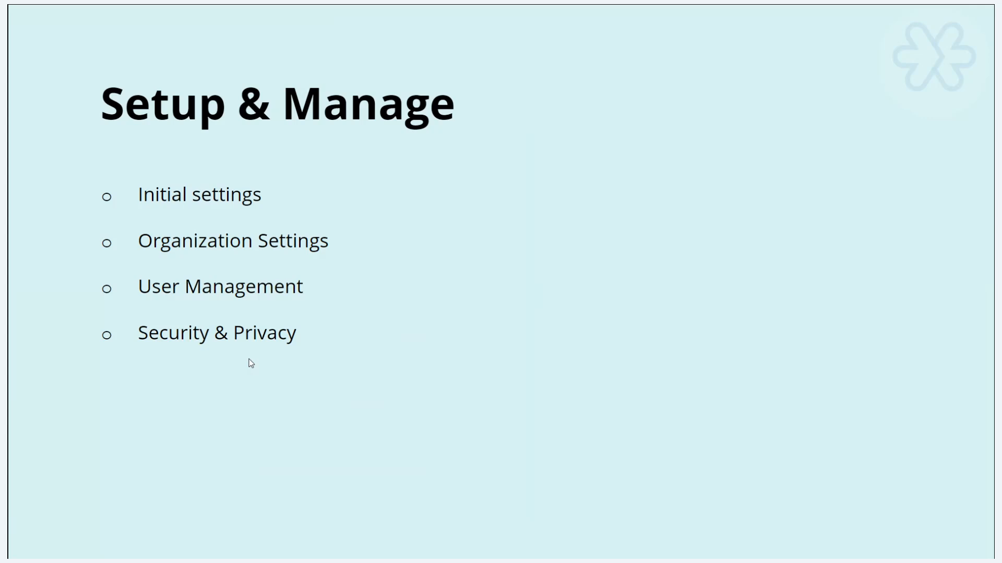
# Switch back to Zoho Meeting, open the Personal settings and view the Locale Information form, cancelling it without edits.
pyautogui.hotkey('alt', 'Tab')
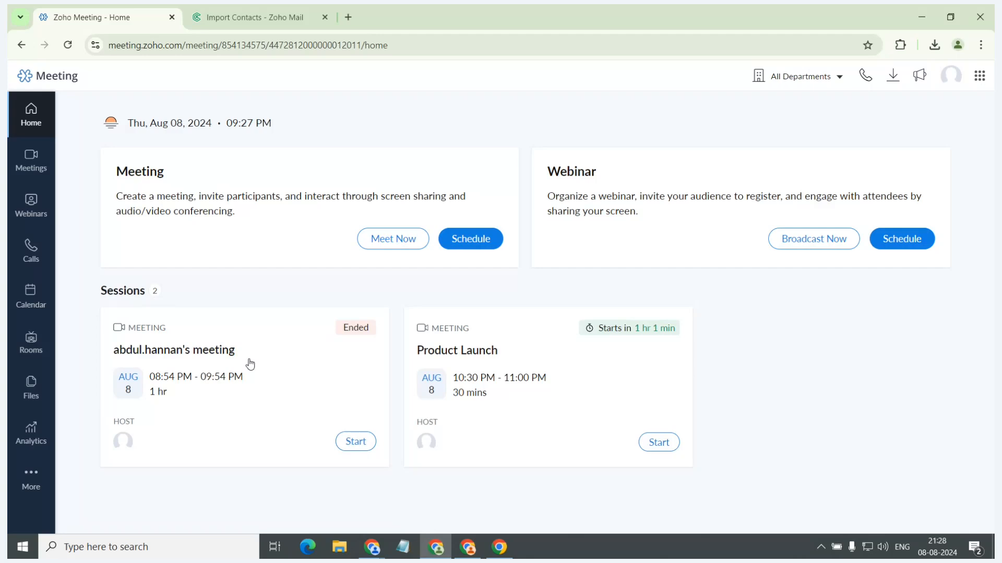
pyautogui.click(31, 477)
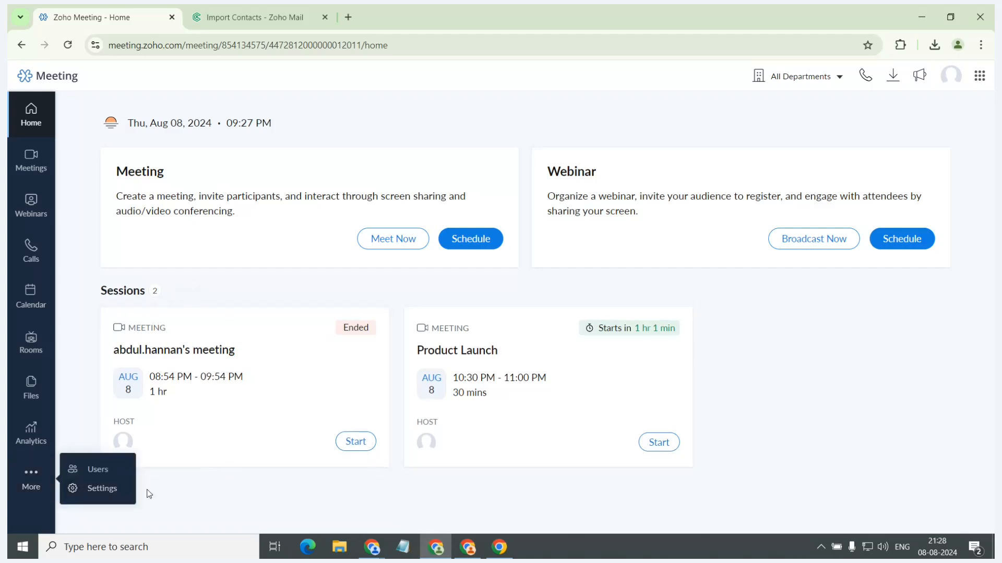
pyautogui.click(117, 490)
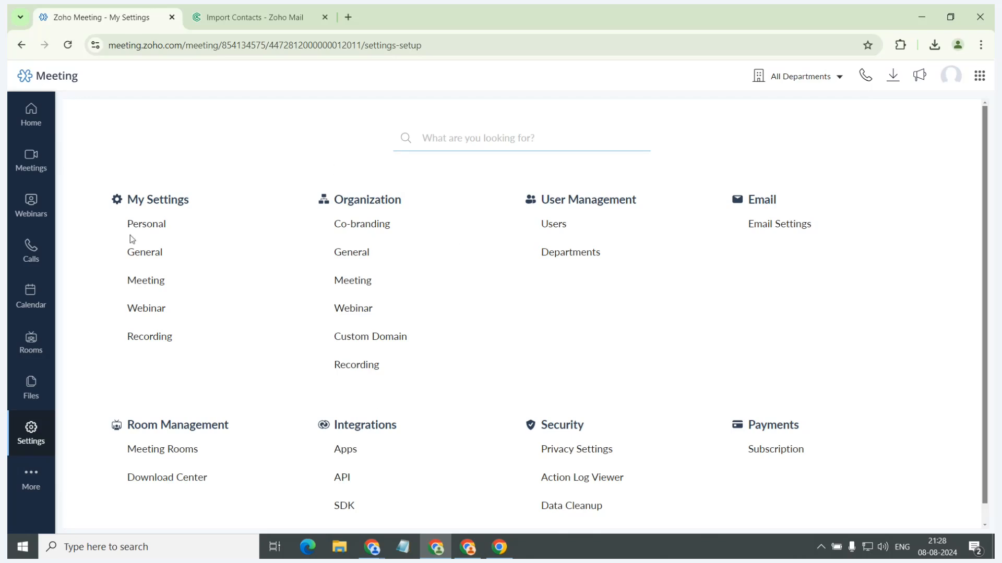
pyautogui.click(140, 225)
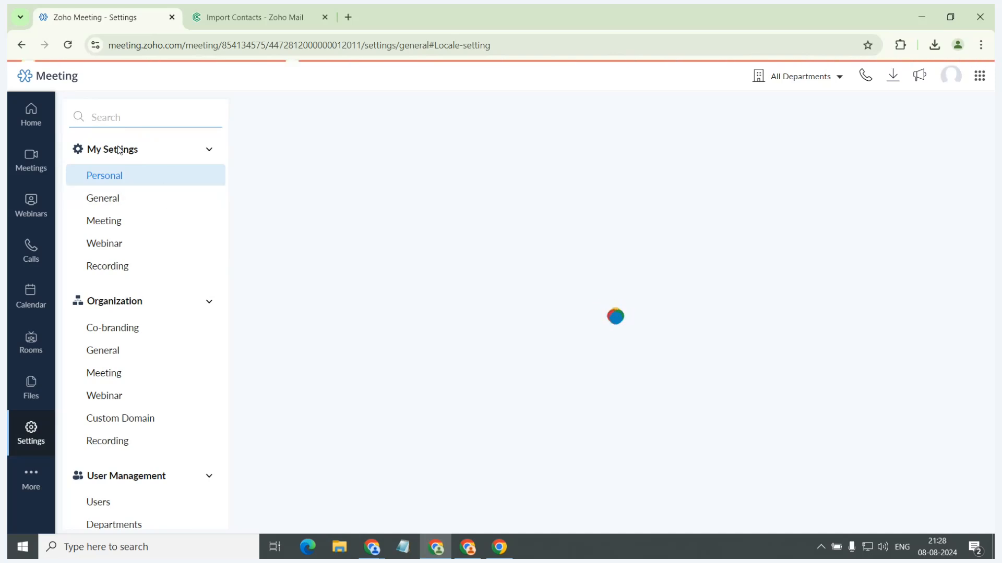
pyautogui.click(70, 46)
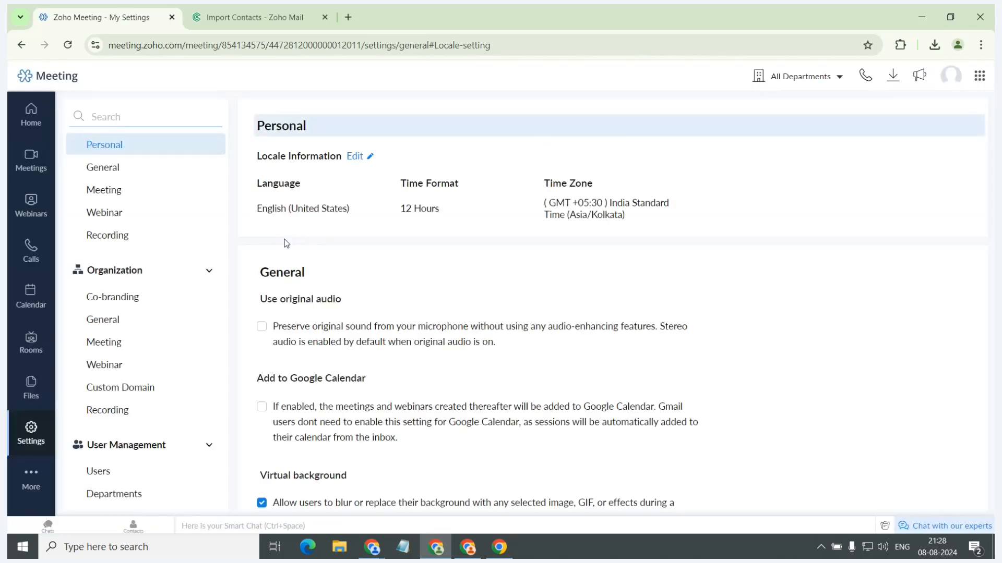
pyautogui.click(365, 156)
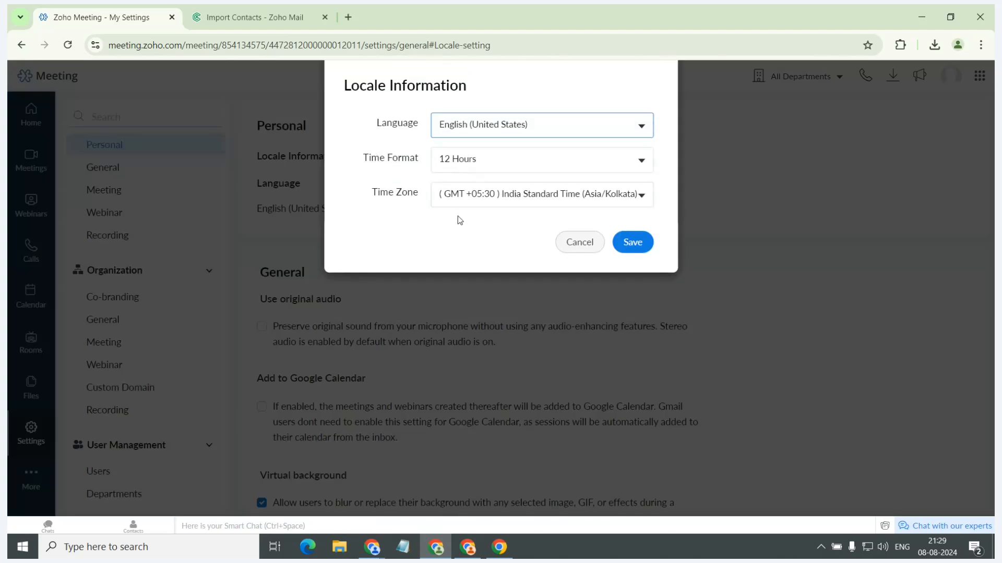
pyautogui.click(579, 242)
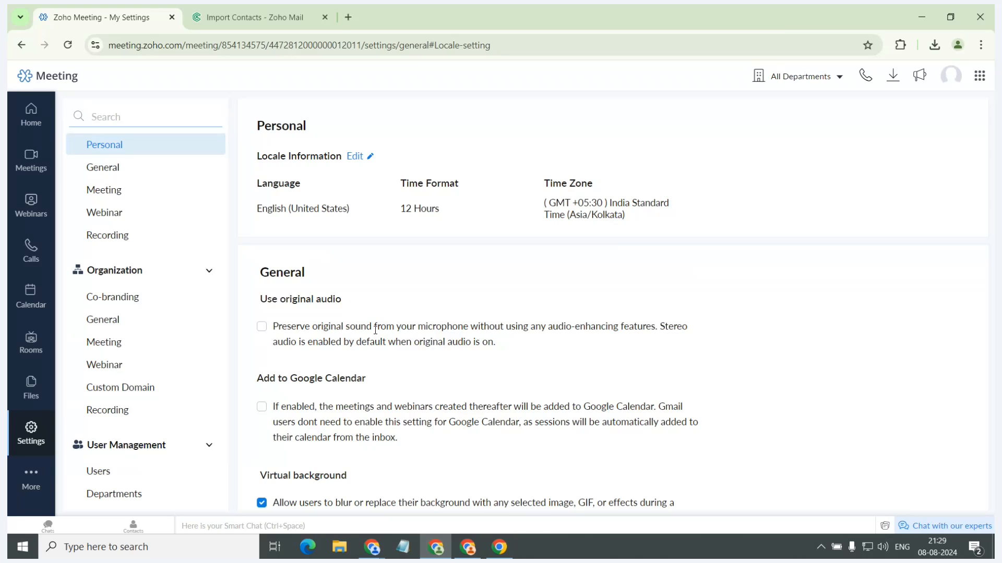
# Review the General and Meeting options under My Settings, from original audio and virtual background to notifications and default dial-in country.
pyautogui.scroll(-1, 375, 330)
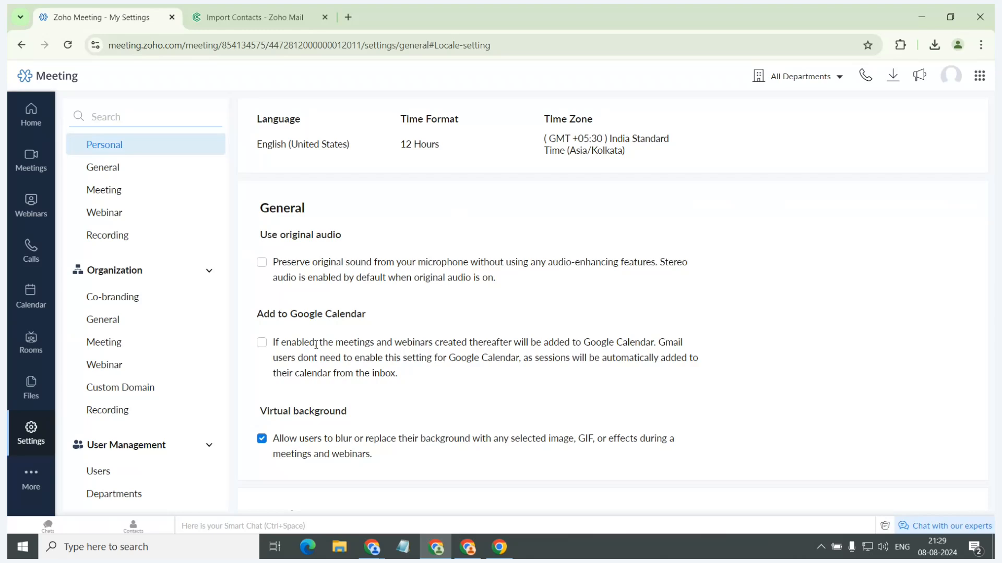
pyautogui.scroll(-1, 316, 347)
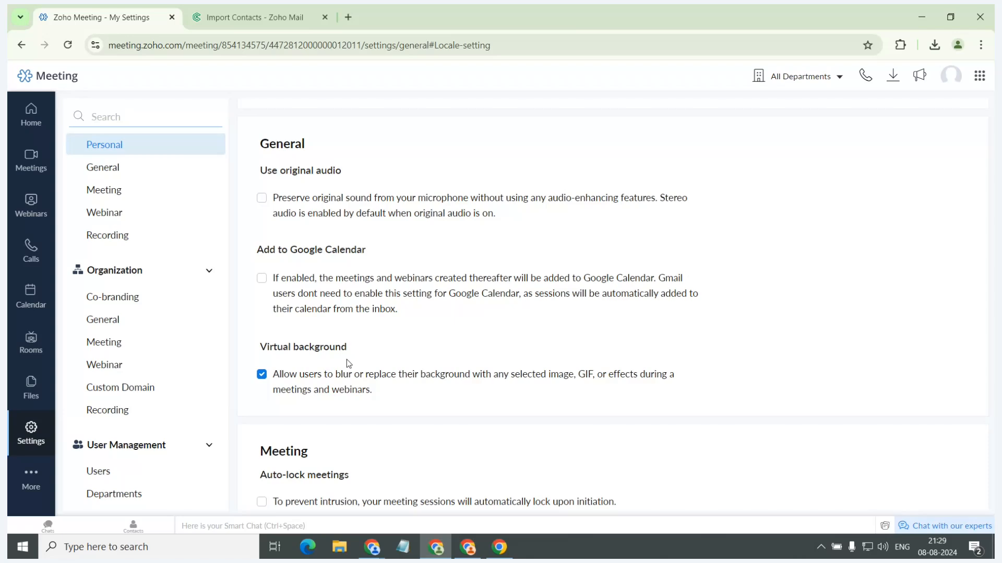
pyautogui.scroll(-4, 348, 363)
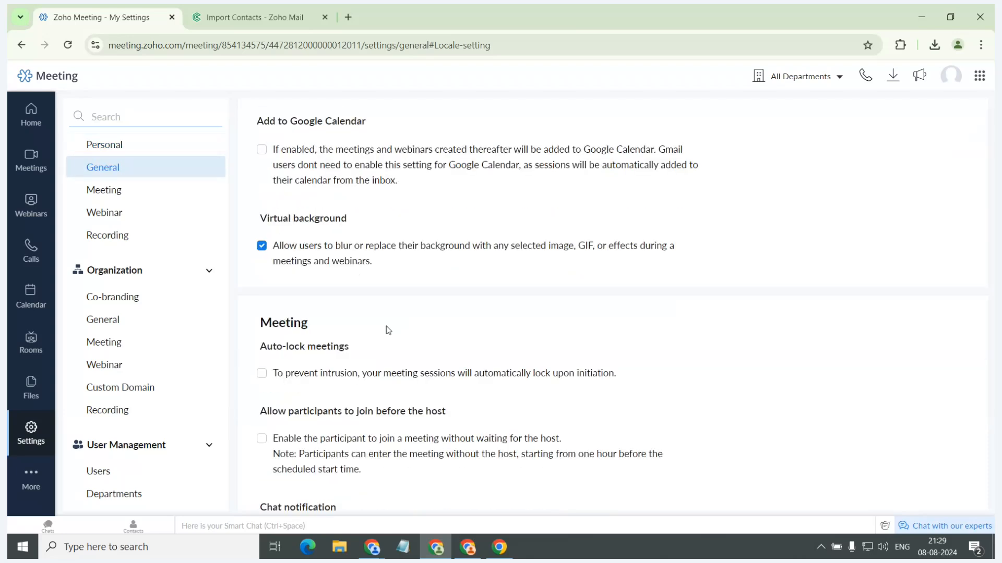
pyautogui.scroll(-1, 390, 322)
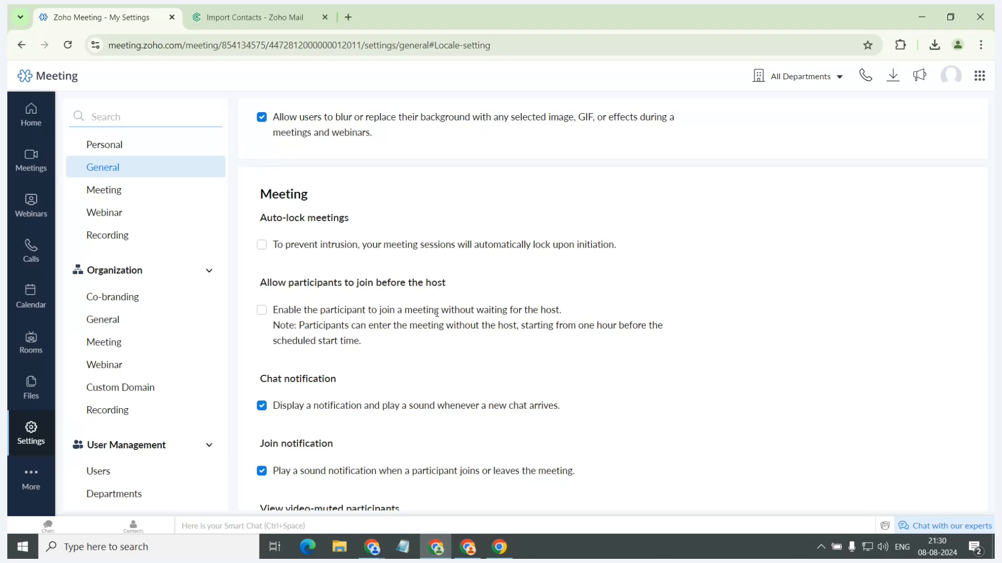
pyautogui.scroll(-1, 438, 316)
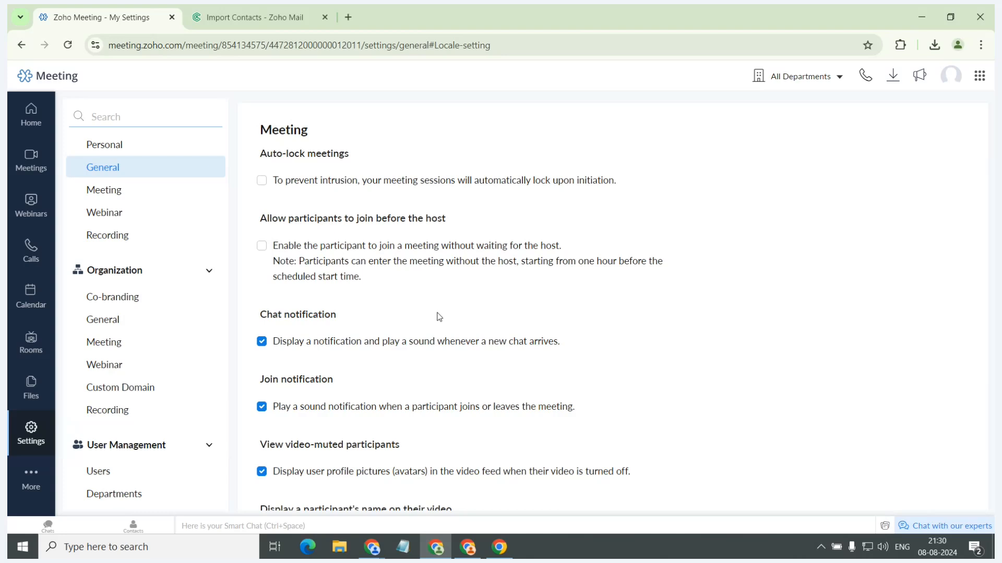
pyautogui.scroll(-1, 438, 319)
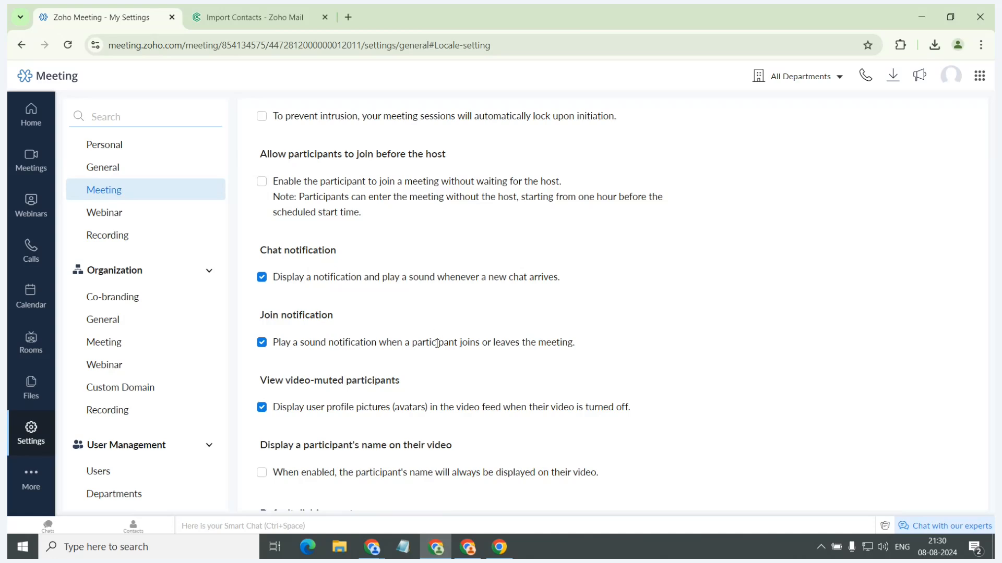
pyautogui.scroll(-1, 436, 343)
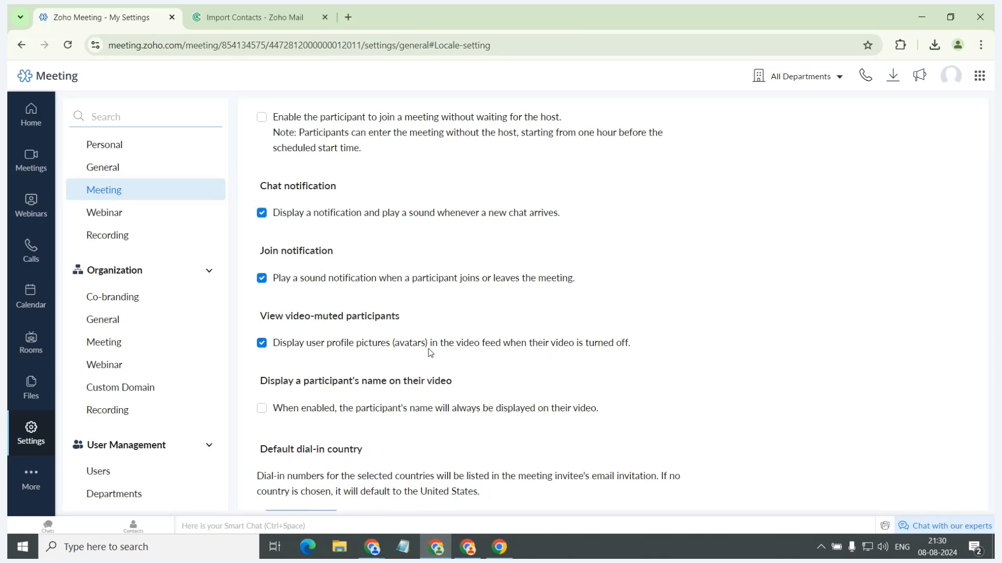
pyautogui.scroll(-1, 431, 353)
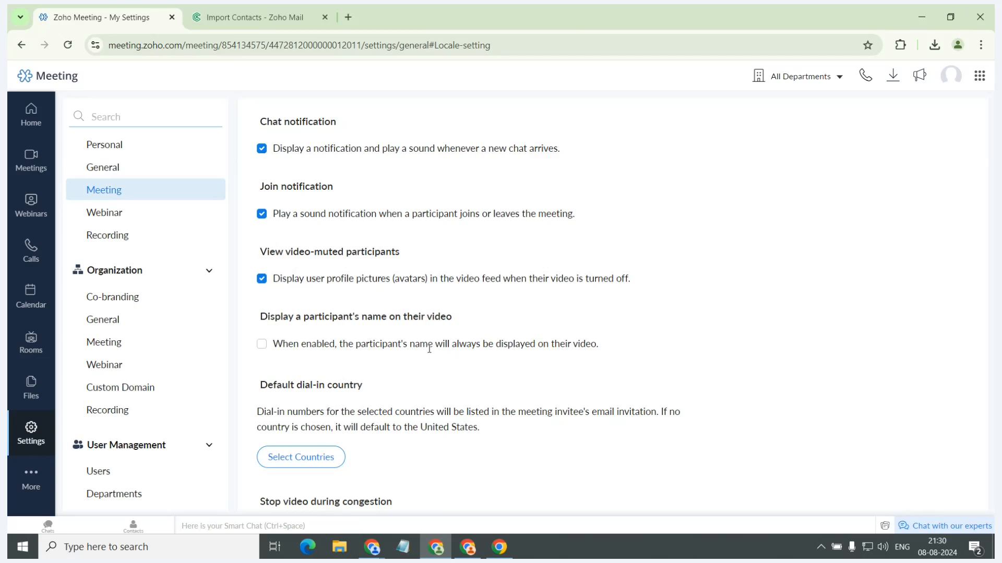
pyautogui.scroll(-1, 430, 349)
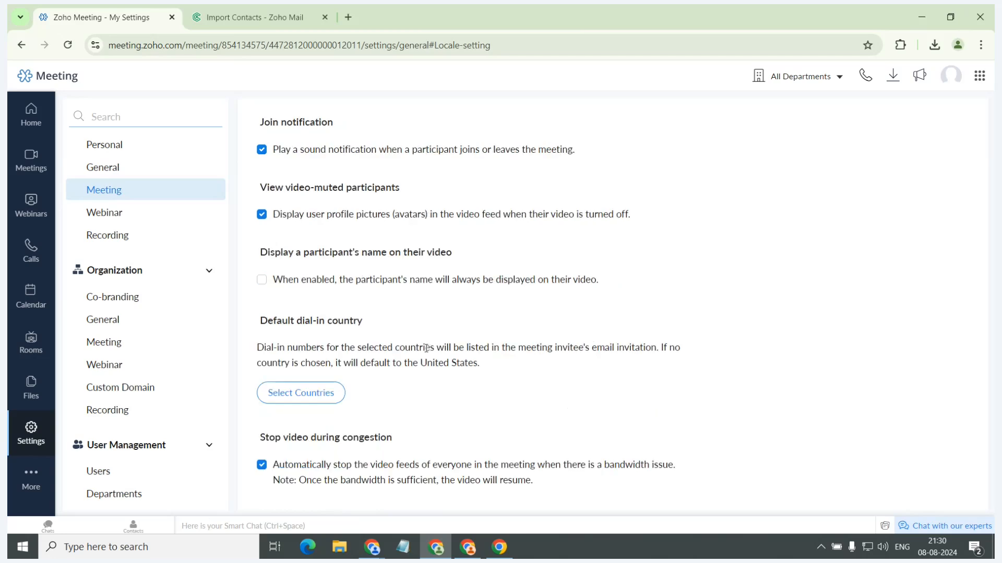
# View the default dial-in country choices without applying any, and return to the Meeting options under My Settings.
pyautogui.click(311, 392)
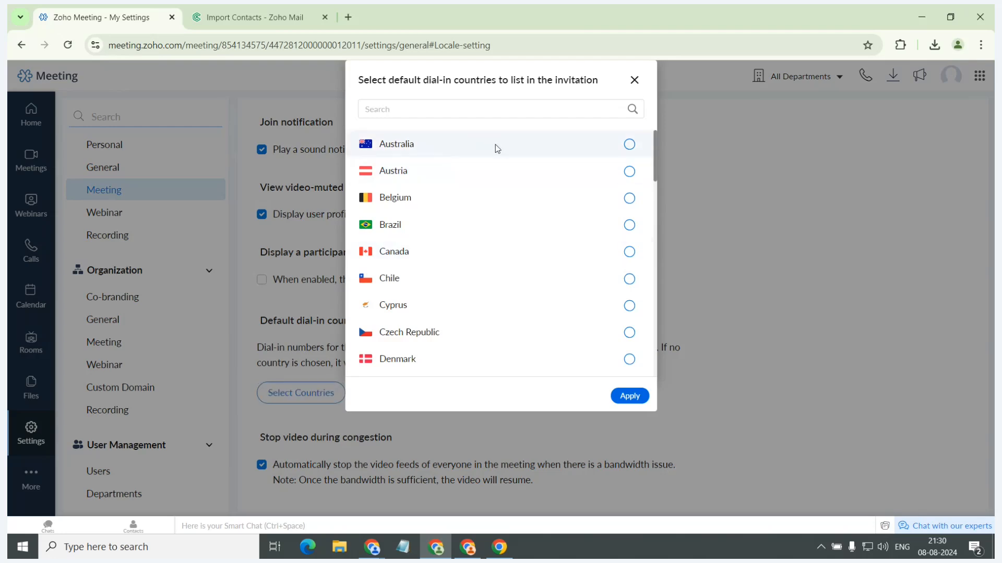
pyautogui.click(634, 80)
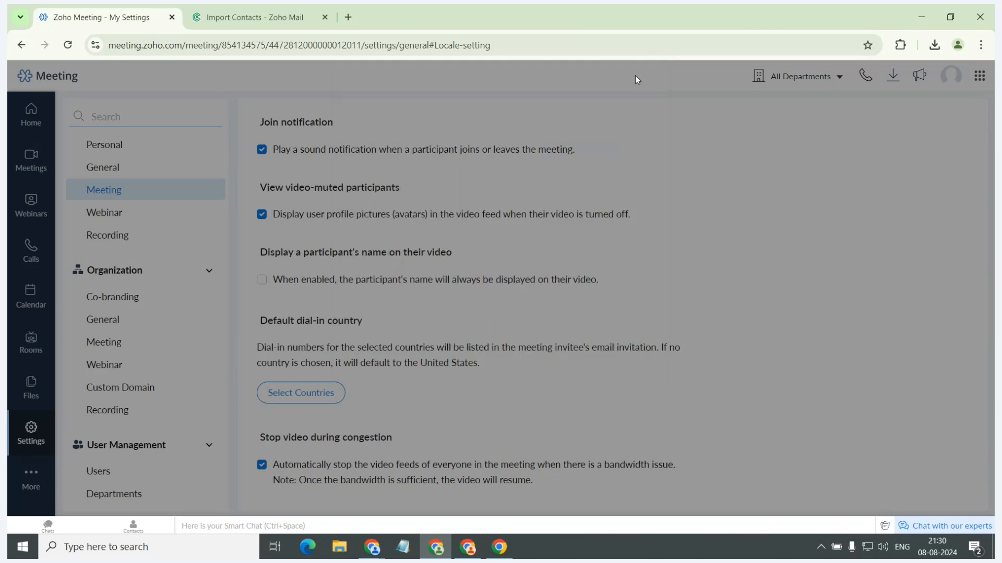
pyautogui.scroll(-1, 579, 253)
pyautogui.click(140, 233)
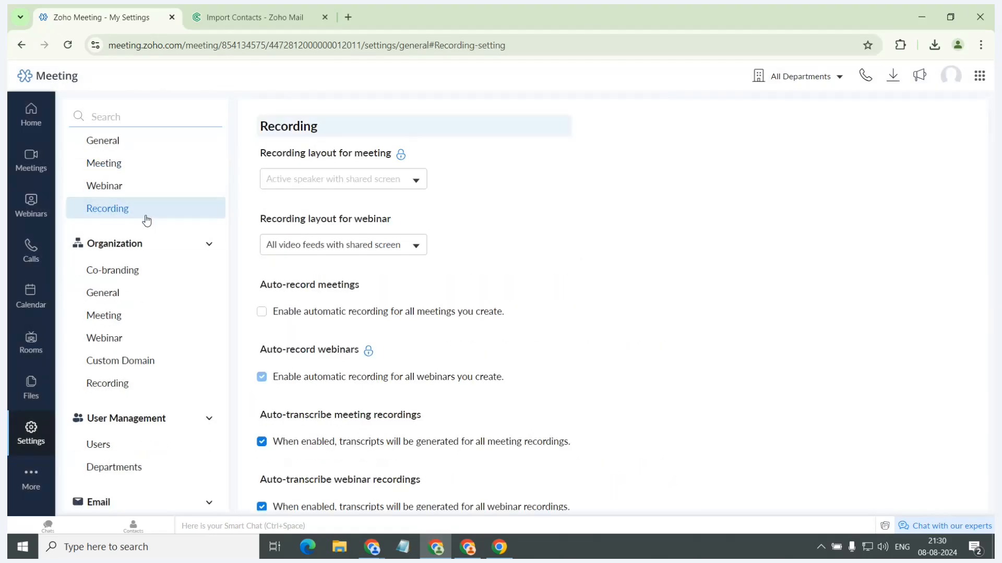
pyautogui.scroll(1, 135, 194)
pyautogui.click(128, 166)
pyautogui.scroll(-5, 446, 271)
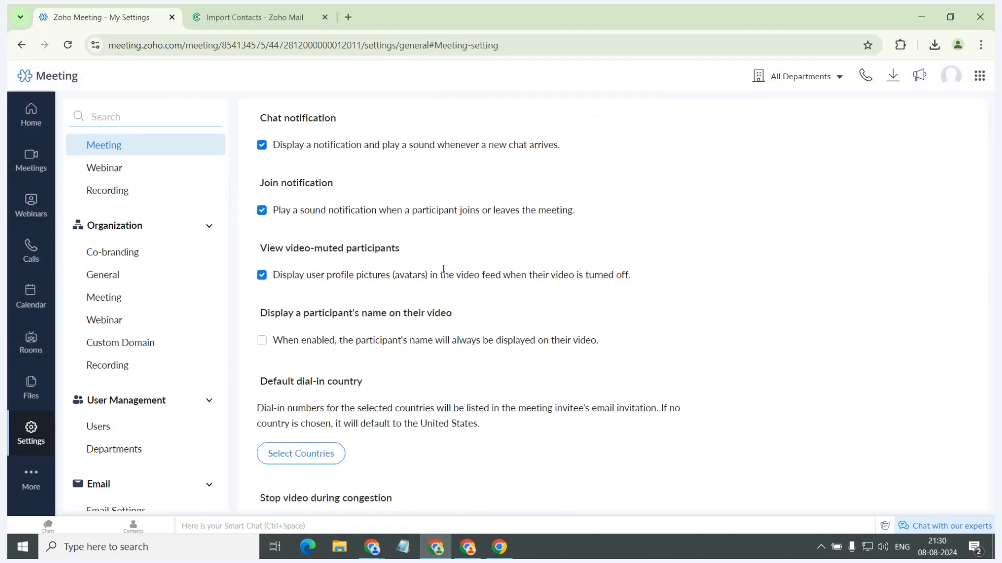
# Check the participant thresholds available for muting mics on entry, closing the choices without selecting one.
pyautogui.scroll(-3, 448, 275)
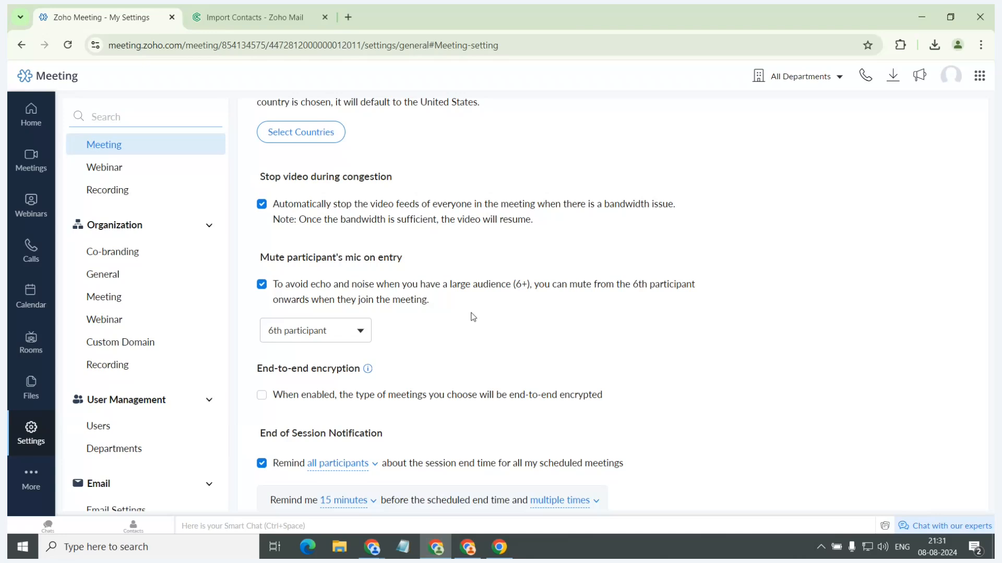
pyautogui.click(345, 330)
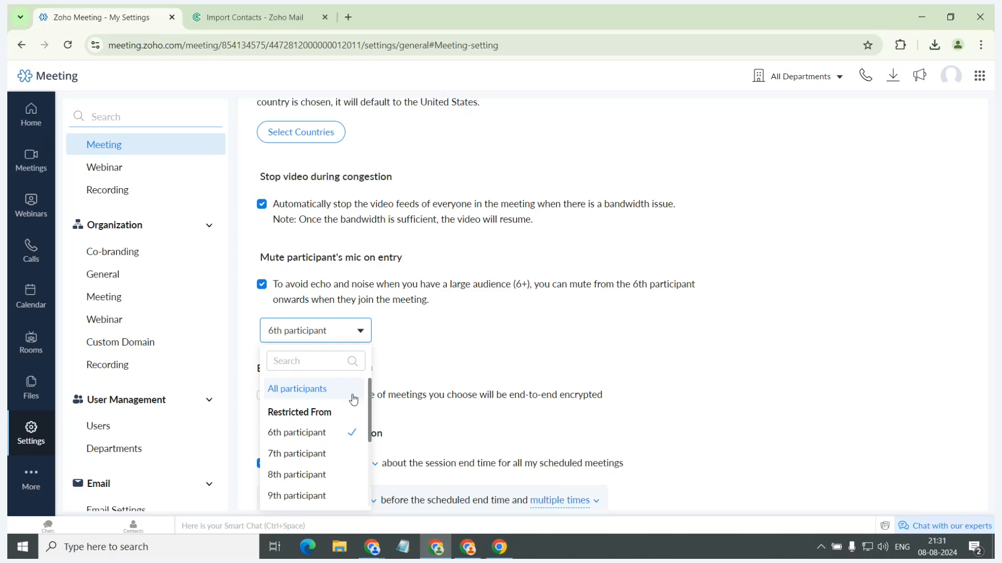
pyautogui.scroll(-3, 347, 413)
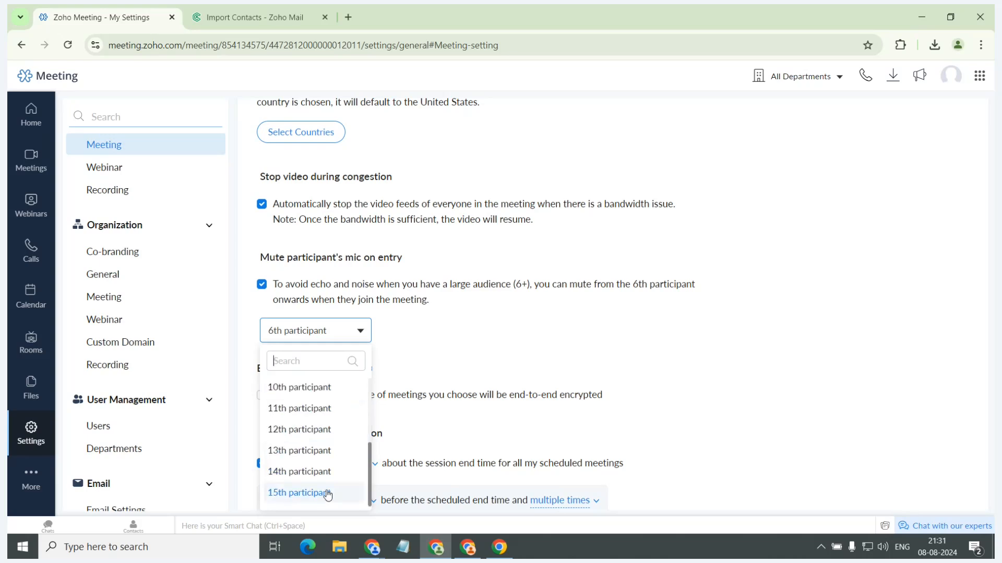
pyautogui.click(443, 343)
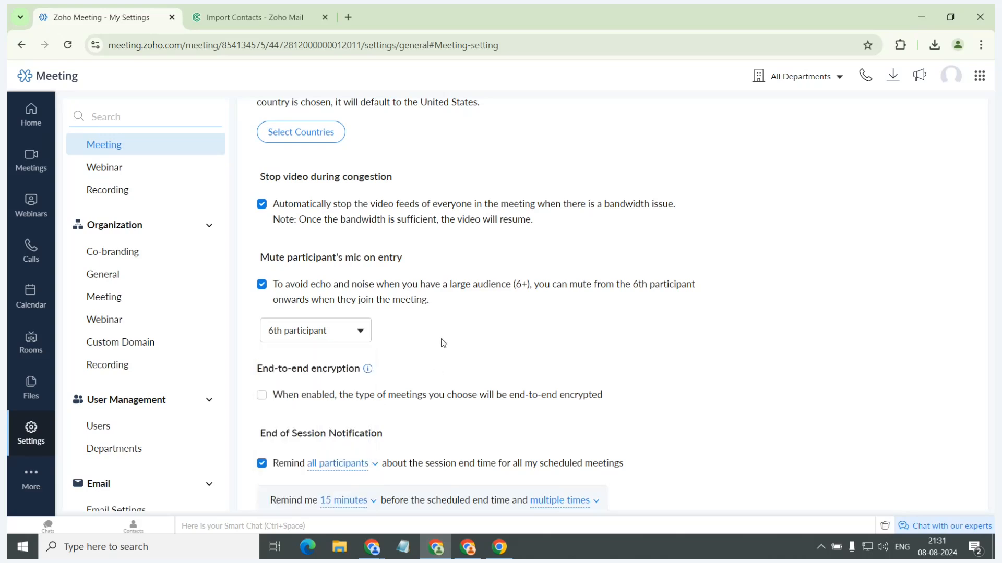
# Examine the end-to-end encryption and End of Session Notification options, including the reminder time choices, without selecting one.
pyautogui.scroll(-1, 444, 343)
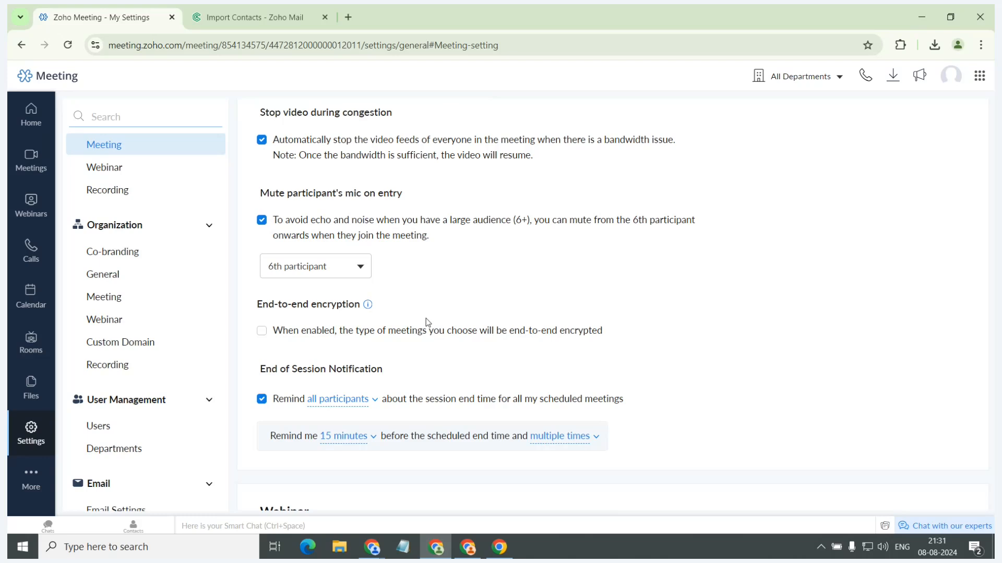
pyautogui.click(350, 442)
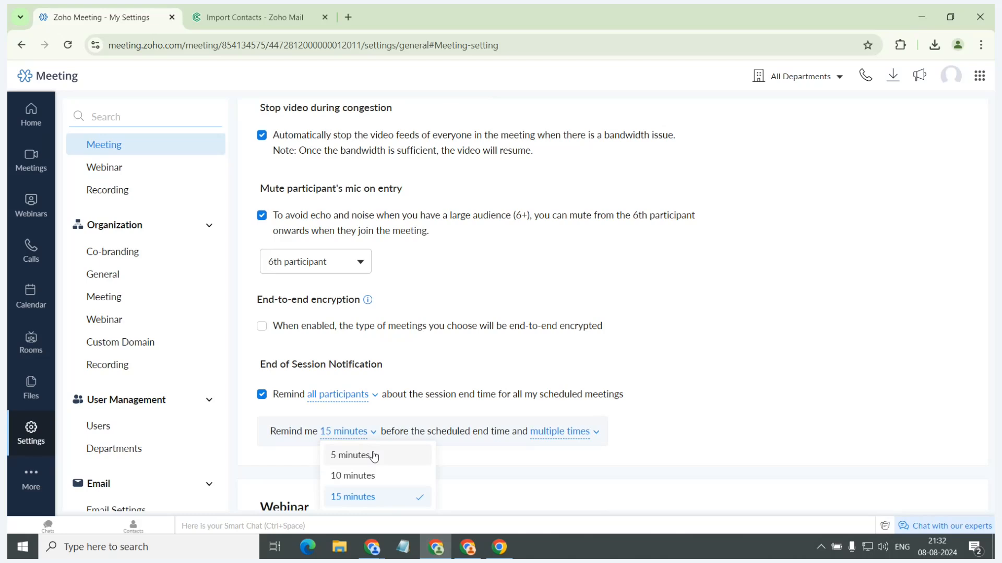
pyautogui.click(446, 334)
# Open the Recording options under My Settings and review the layout, auto-record, auto-transcribe and advanced recording settings.
pyautogui.click(131, 196)
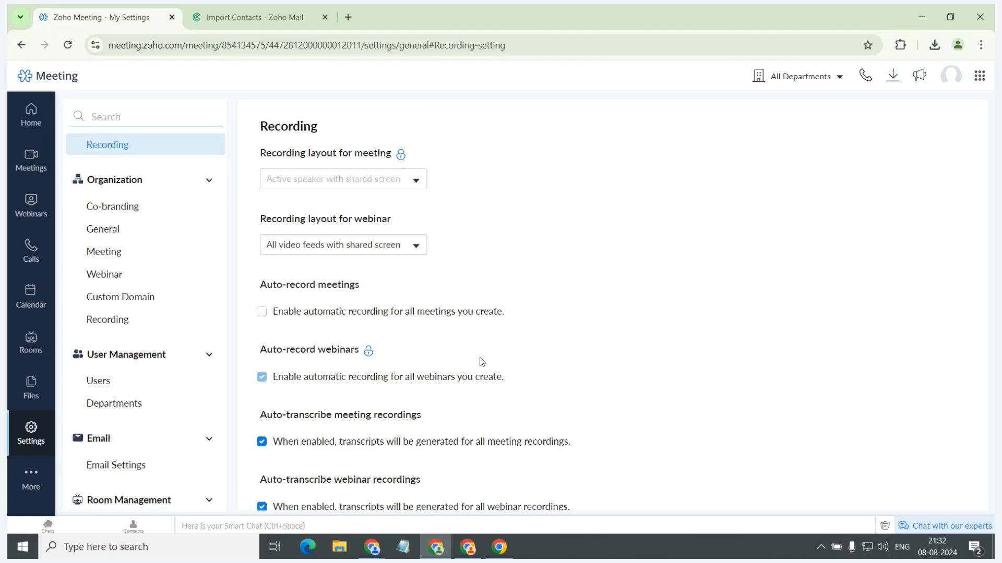
pyautogui.scroll(-1, 478, 409)
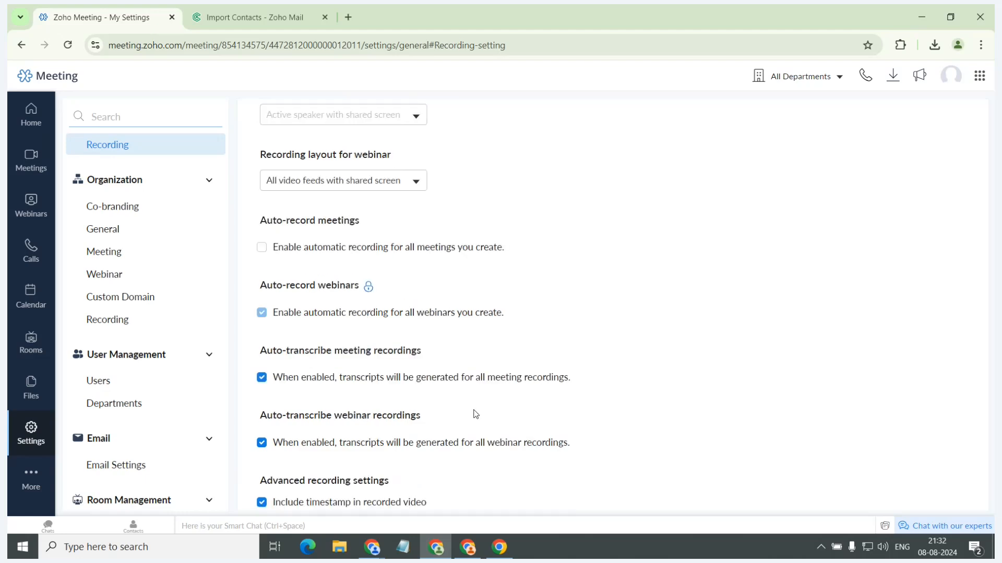
pyautogui.scroll(-1, 476, 378)
pyautogui.scroll(-1, 478, 371)
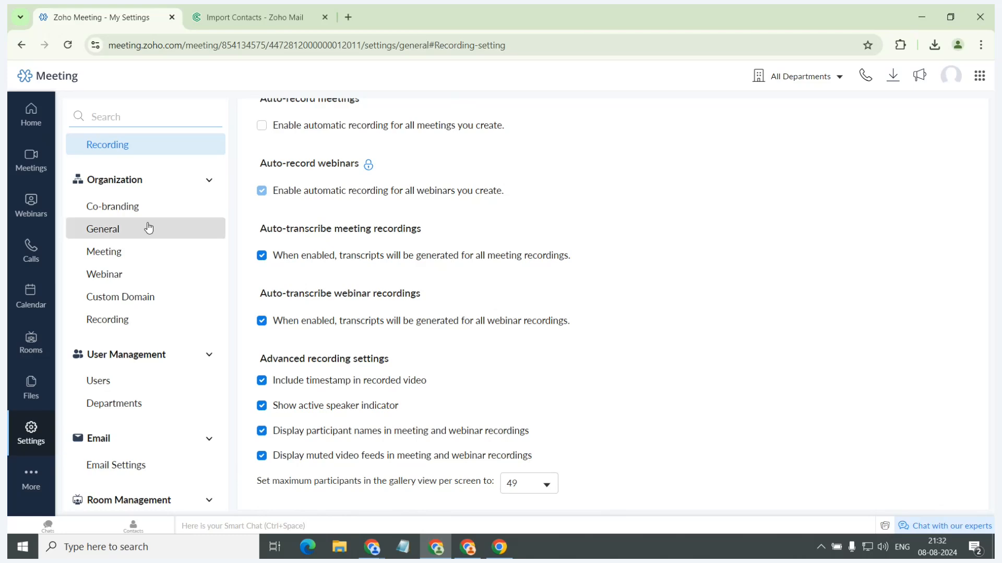
# Open the organization's Co-branding settings and view the company name and super admin editor, cancelling it without changes.
pyautogui.click(130, 206)
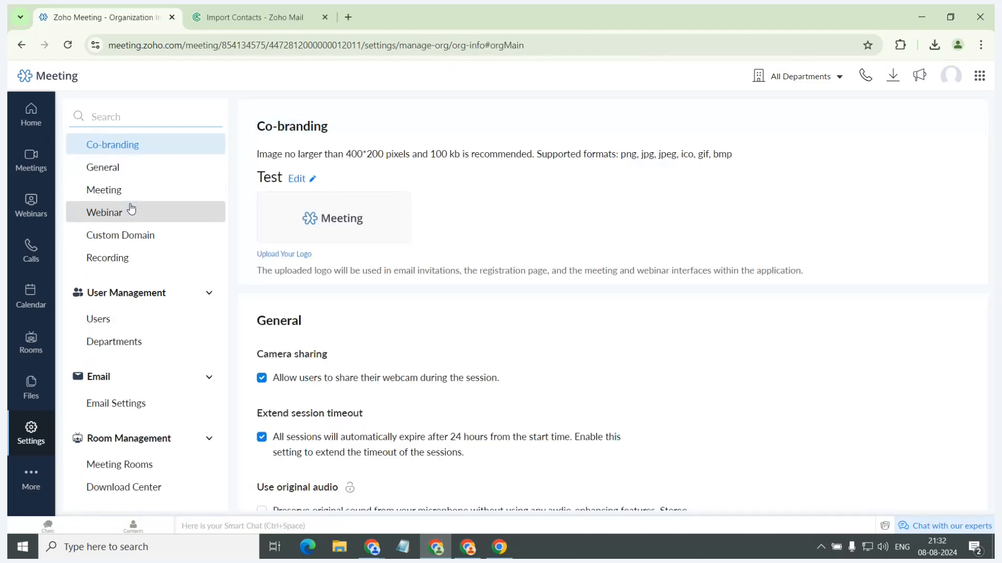
pyautogui.click(297, 179)
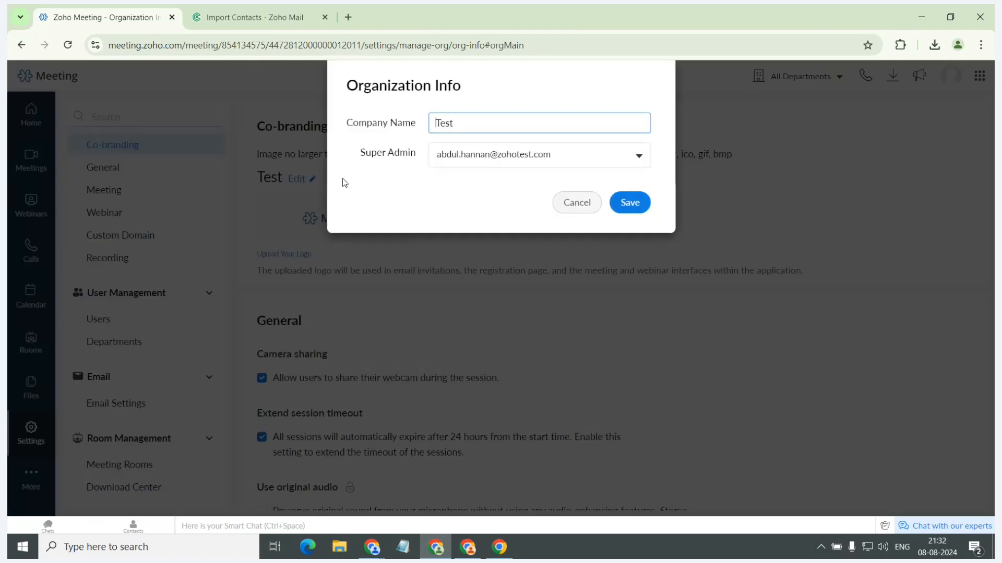
pyautogui.click(573, 203)
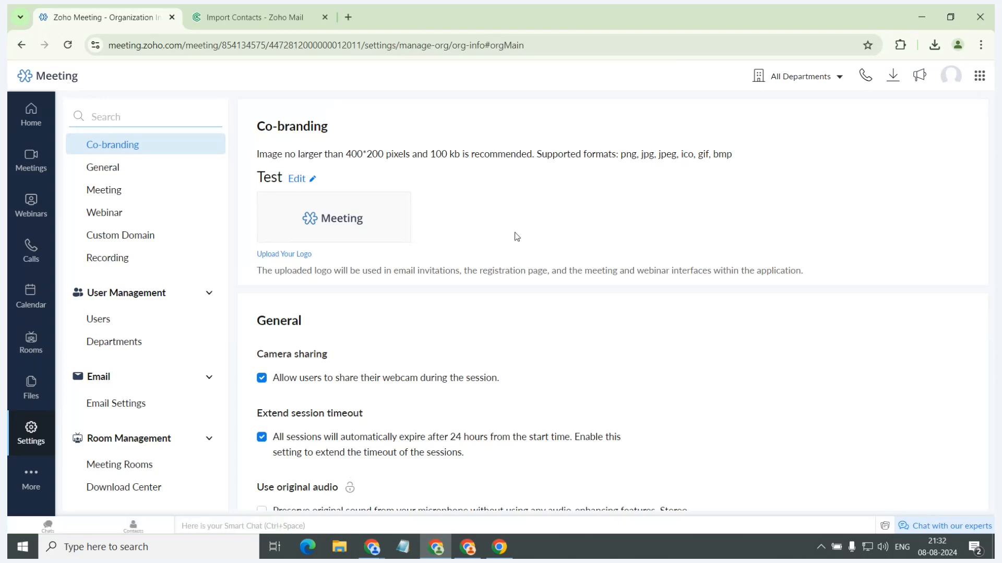
# Review the organization's General settings for camera sharing, session timeout, original audio and department admin recording access.
pyautogui.scroll(-1, 508, 243)
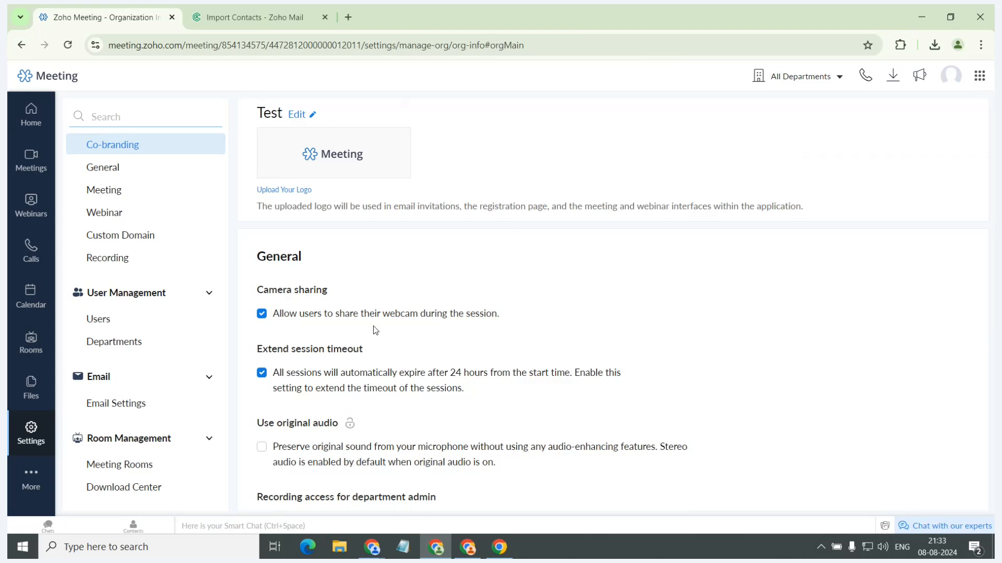
pyautogui.scroll(-1, 374, 328)
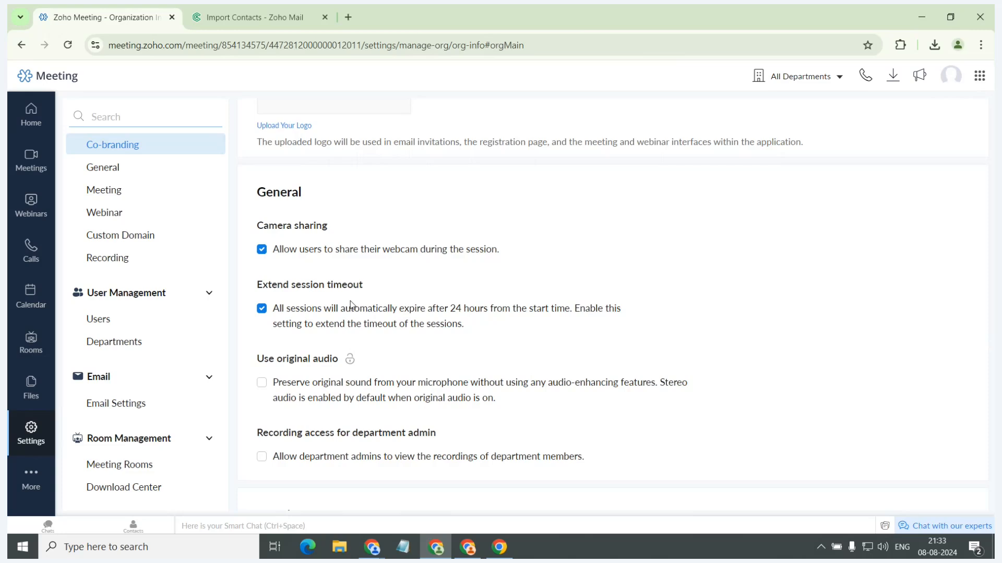
pyautogui.scroll(-1, 350, 305)
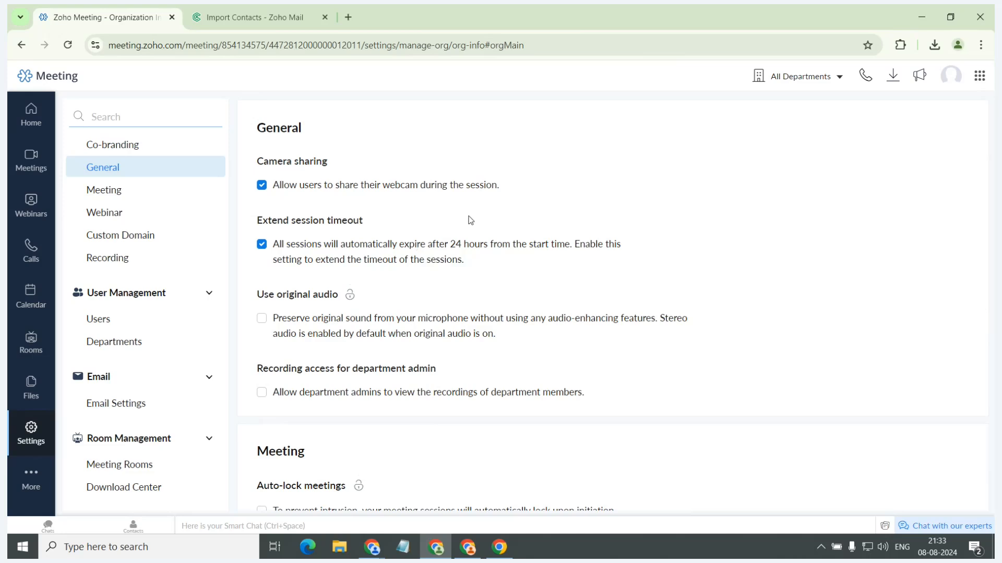
# Review the organization's Meeting settings, covering auto-lock, joining before the host, content sharing, audio type and sending files via chat.
pyautogui.scroll(-1, 486, 212)
pyautogui.scroll(-3, 487, 211)
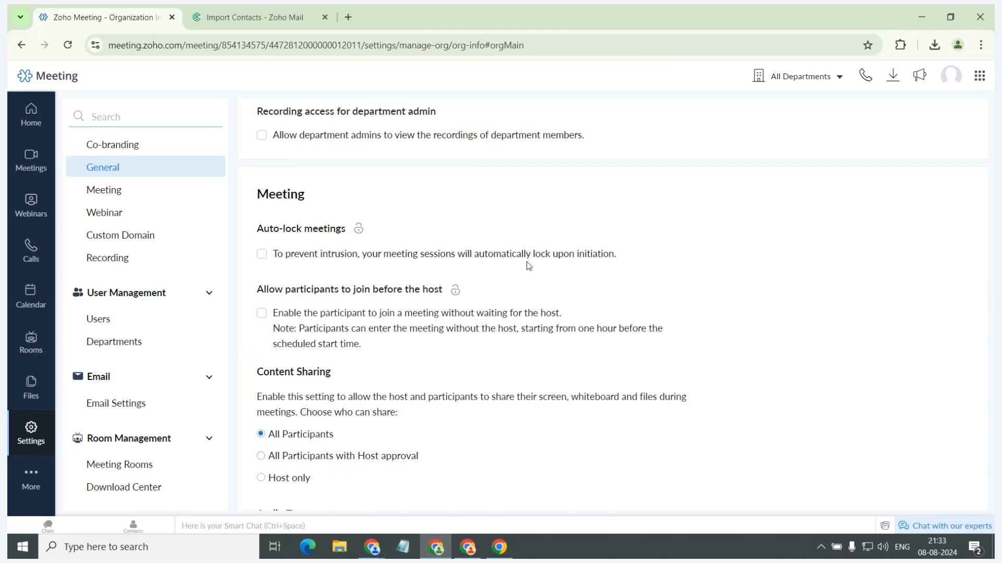
pyautogui.scroll(-1, 528, 263)
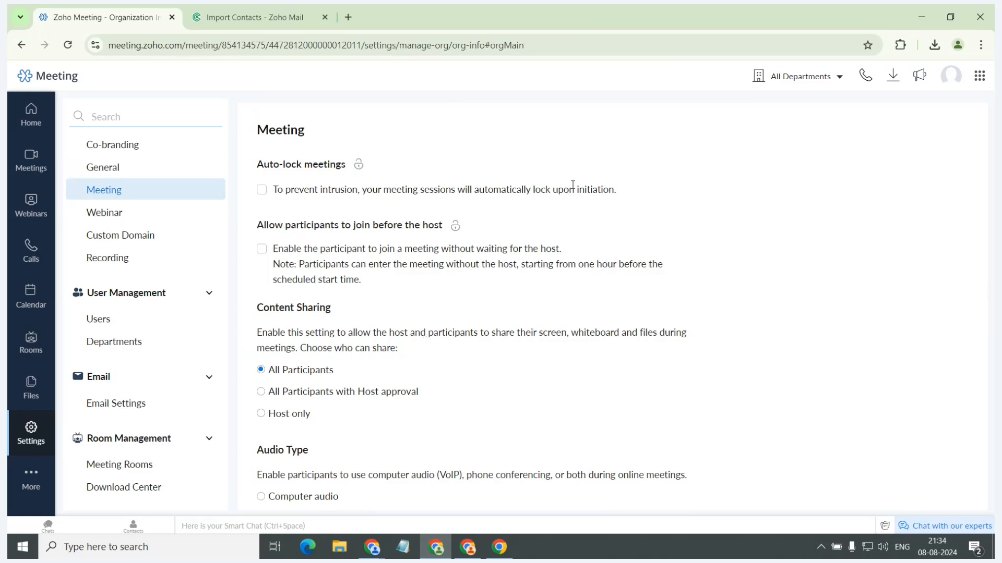
pyautogui.scroll(-1, 572, 185)
pyautogui.scroll(-1, 574, 188)
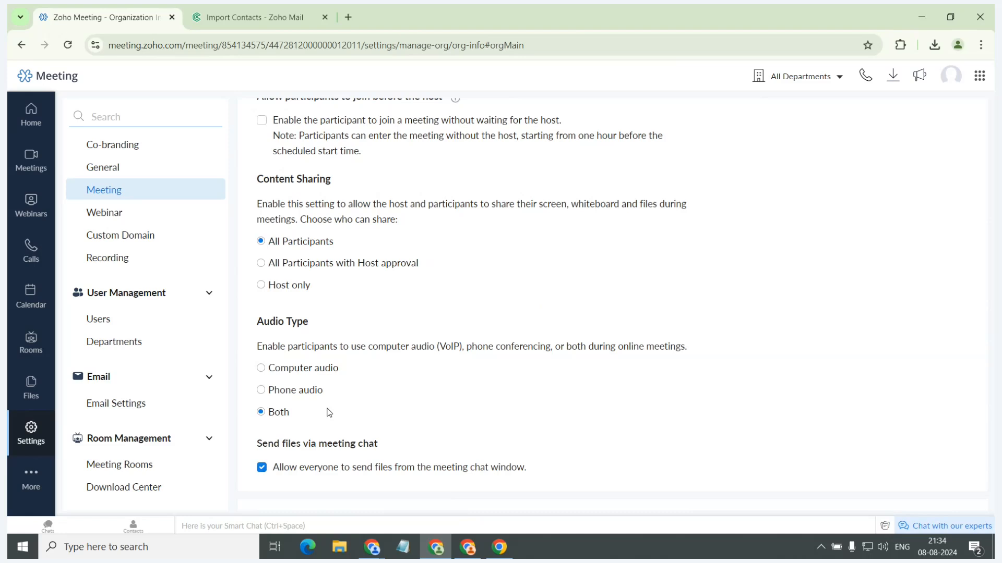
pyautogui.scroll(-1, 431, 450)
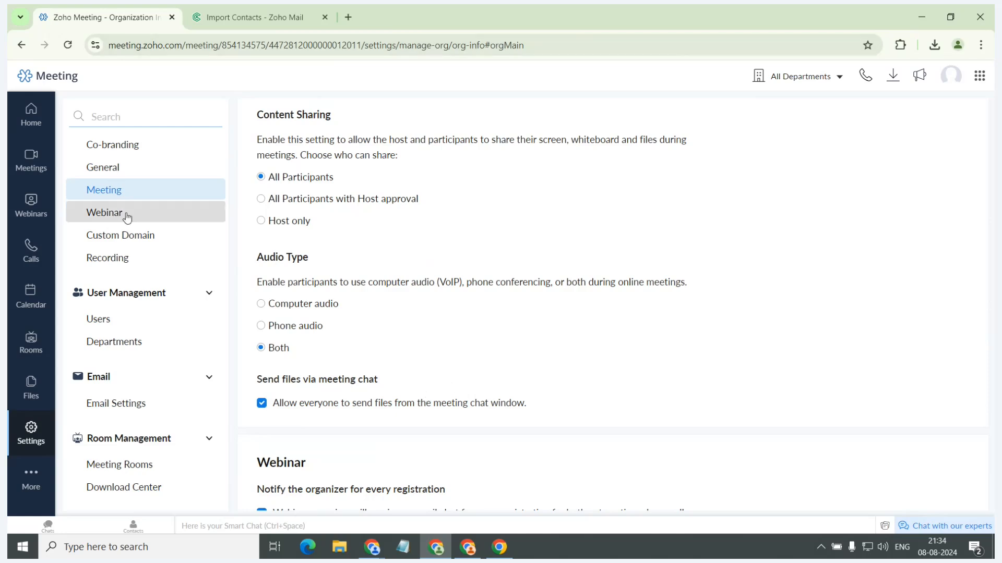
# Open the organization's Custom Domain settings and examine the three-step domain mapping instructions.
pyautogui.click(130, 235)
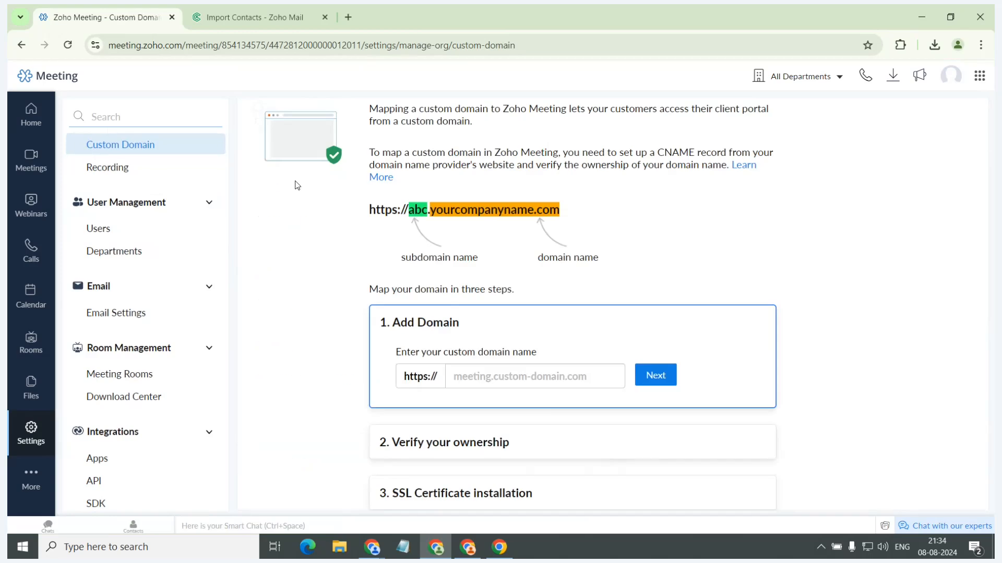
pyautogui.scroll(1, 328, 213)
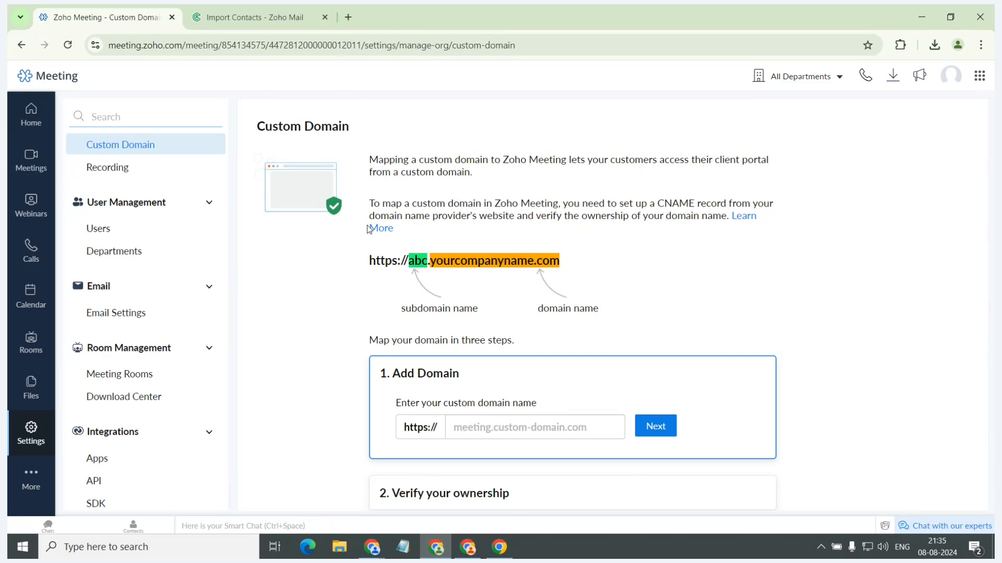
pyautogui.scroll(-1, 445, 258)
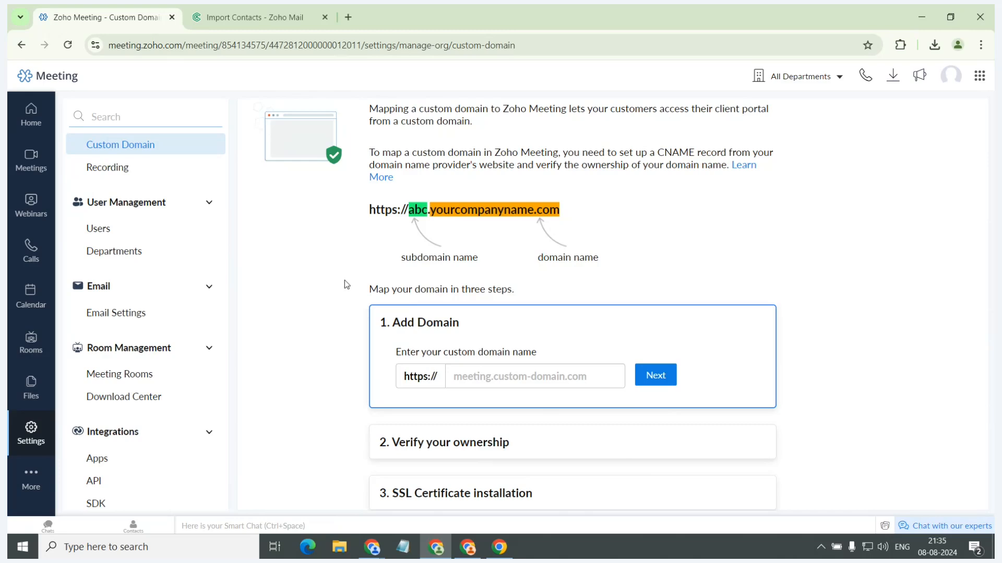
pyautogui.scroll(1, 344, 280)
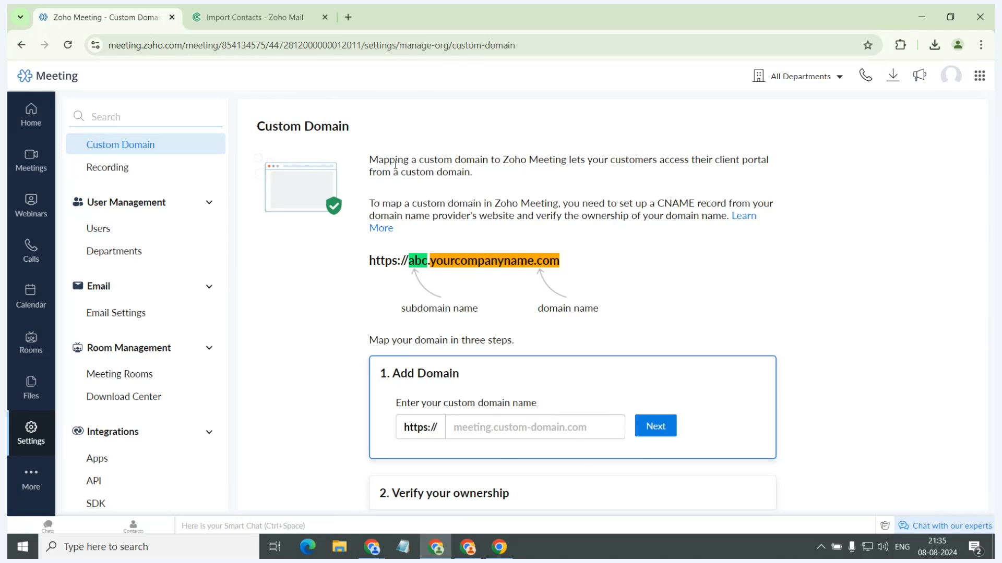
# Open the organization's Recording settings, view the meeting layout choices and unlock the meeting recording layout setting.
pyautogui.click(124, 168)
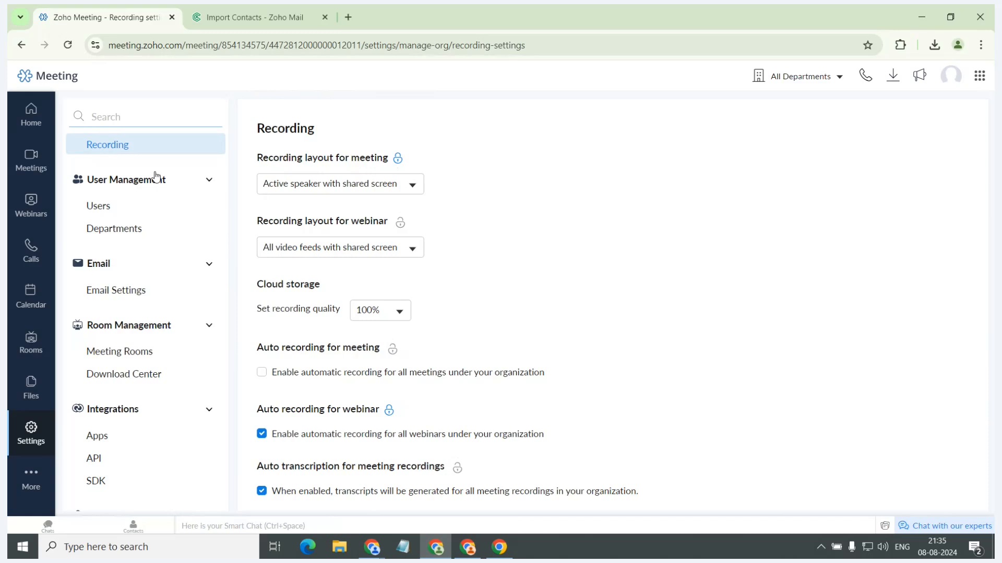
pyautogui.scroll(2, 157, 176)
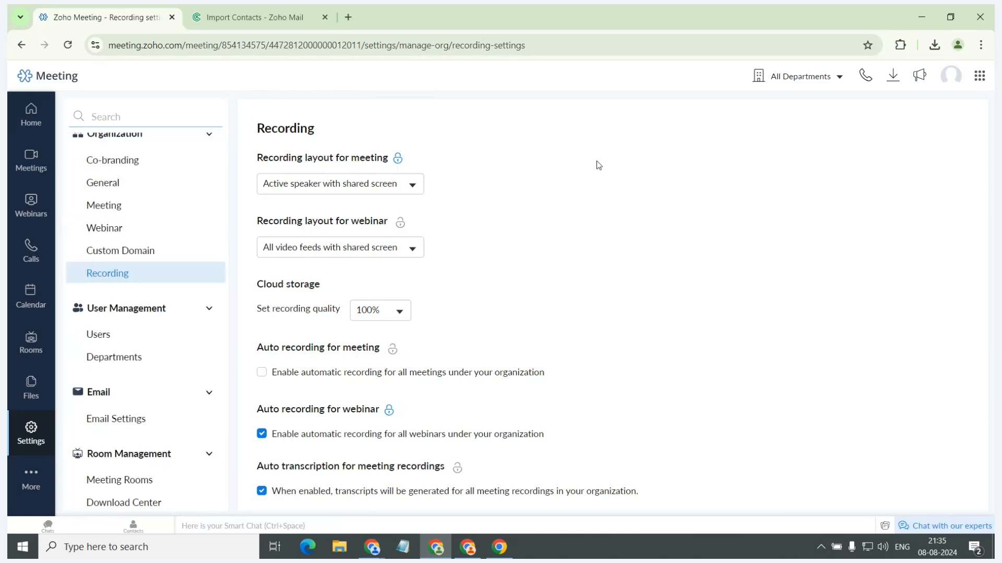
pyautogui.click(413, 186)
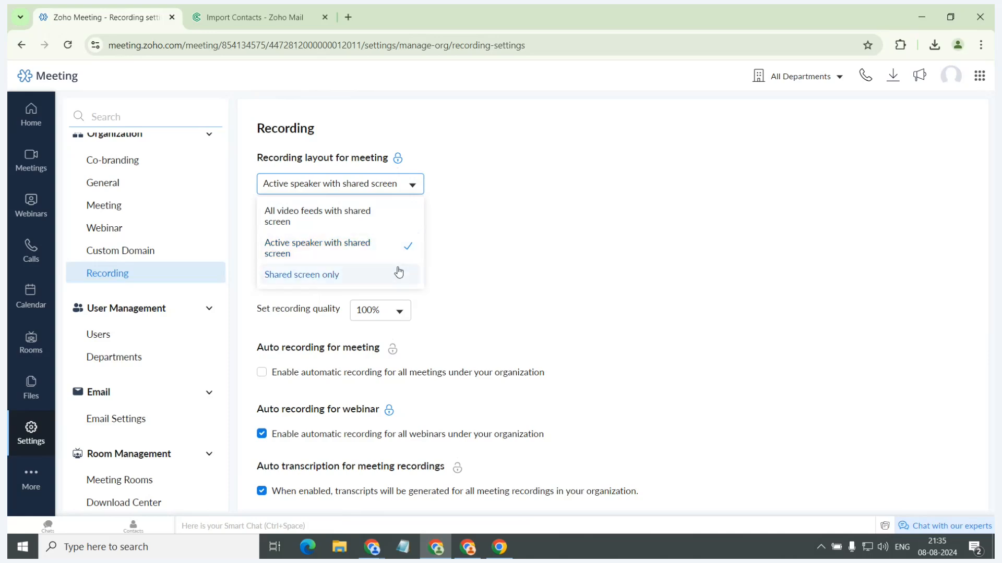
pyautogui.click(396, 162)
pyautogui.click(648, 162)
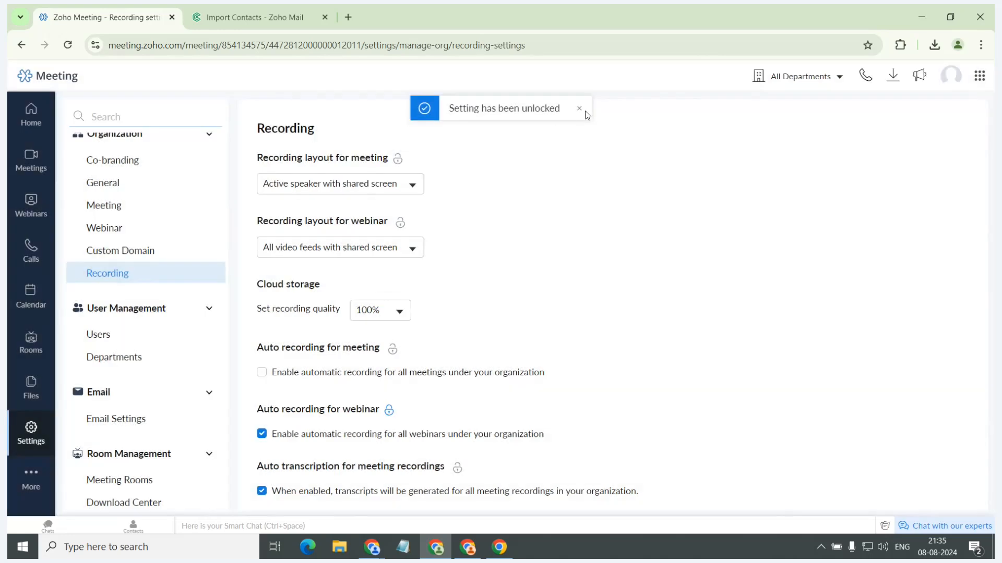
pyautogui.click(579, 106)
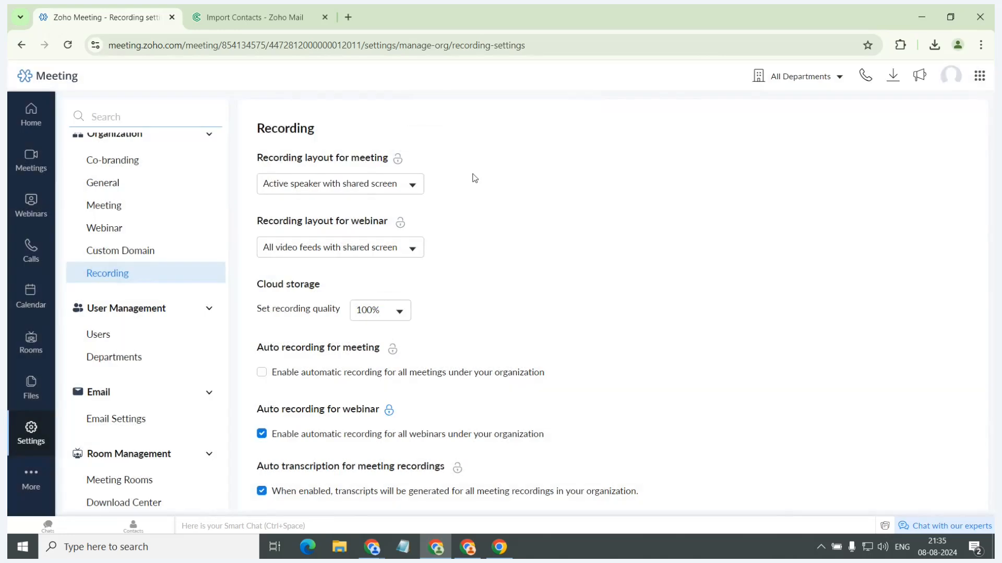
# Check the meeting recording layout and cloud recording quality choices, closing each without selecting anything.
pyautogui.click(416, 190)
pyautogui.click(461, 229)
pyautogui.scroll(-1, 444, 273)
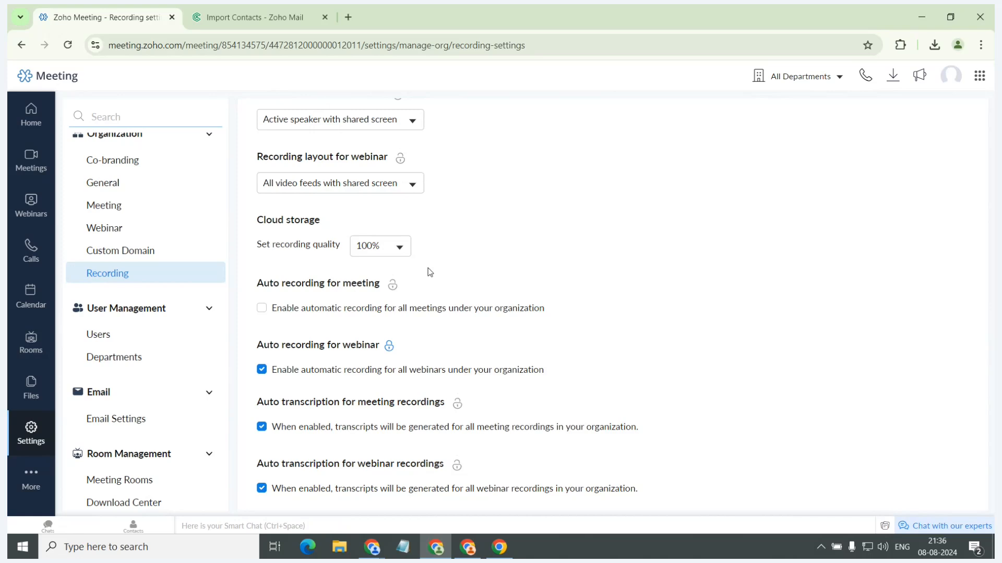
pyautogui.click(395, 244)
pyautogui.click(497, 181)
# Enable automatic recording for all meetings in the organization to view its host pause option, and disable it again.
pyautogui.click(262, 309)
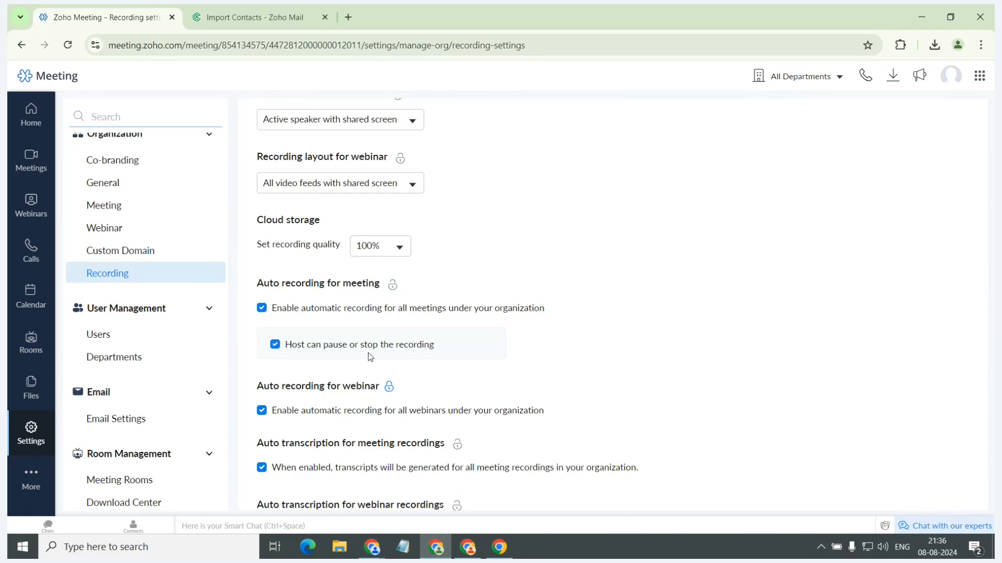
pyautogui.click(261, 308)
# Review the organization's auto-transcription, recording sound notification and advanced recording settings.
pyautogui.scroll(-1, 284, 306)
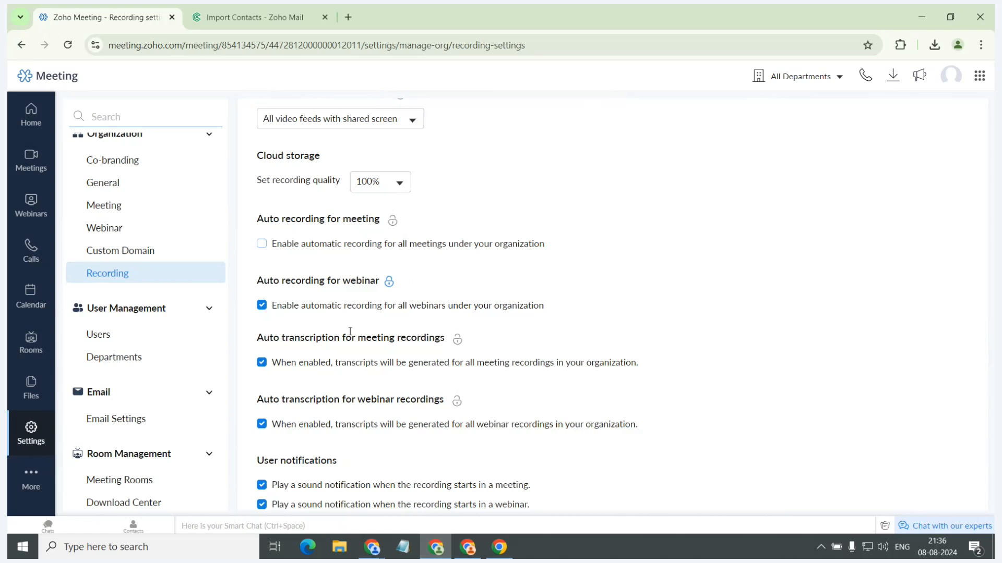
pyautogui.scroll(-1, 379, 375)
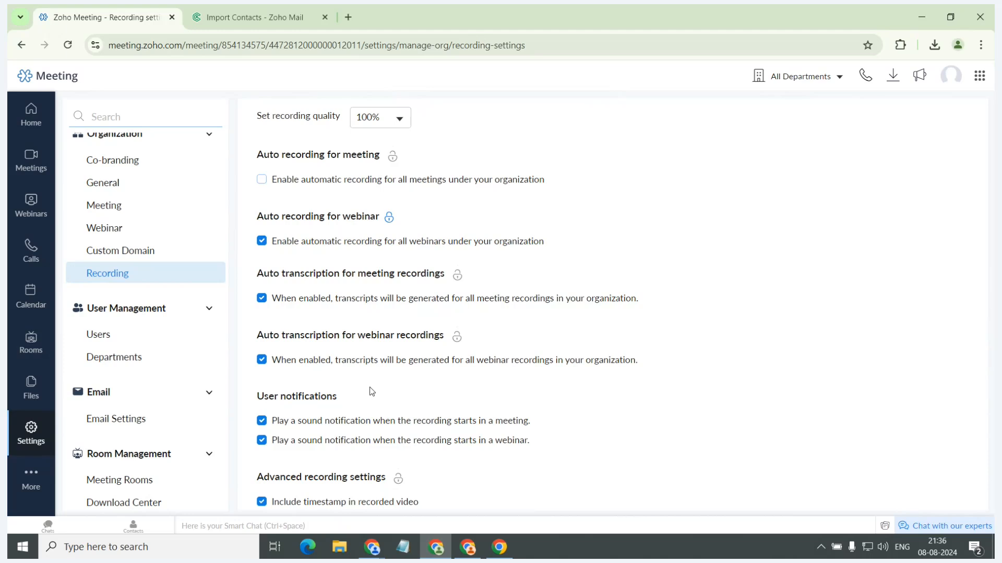
pyautogui.scroll(-1, 374, 394)
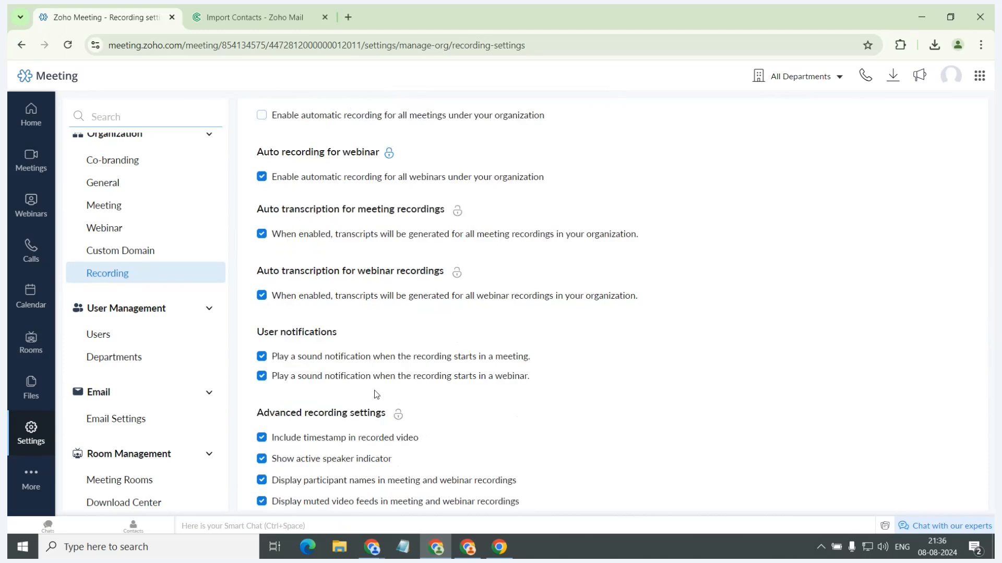
pyautogui.scroll(-1, 435, 348)
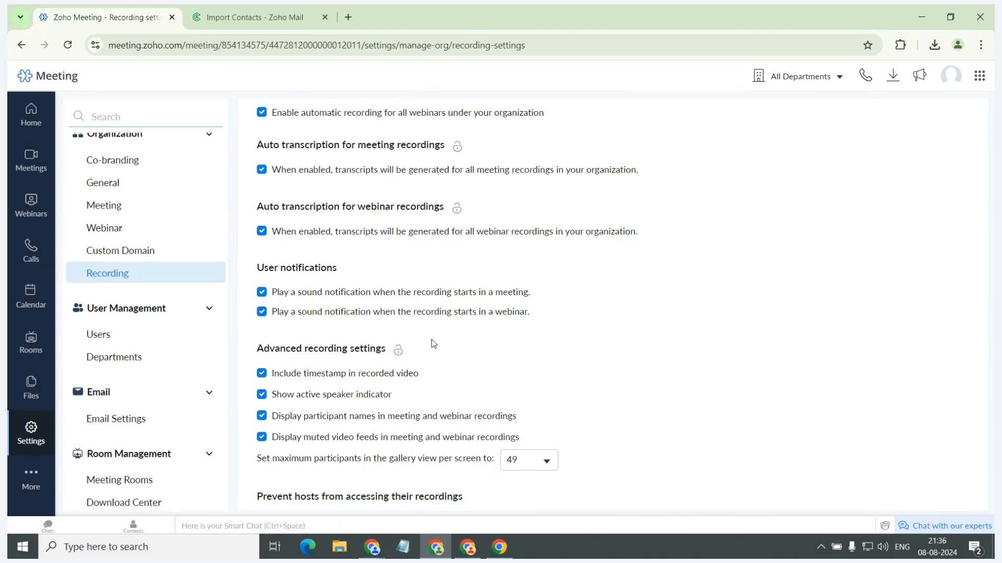
# Examine the organization's restrictions on host access to recordings, cloud recording sharing, recording downloads and host deletion.
pyautogui.scroll(-1, 433, 343)
pyautogui.scroll(2, 153, 257)
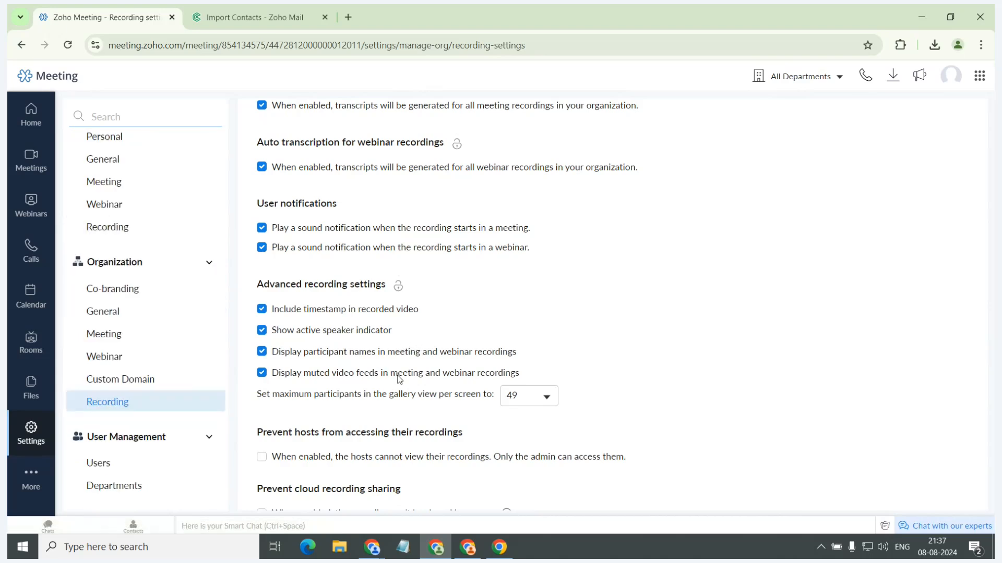
pyautogui.scroll(-2, 401, 375)
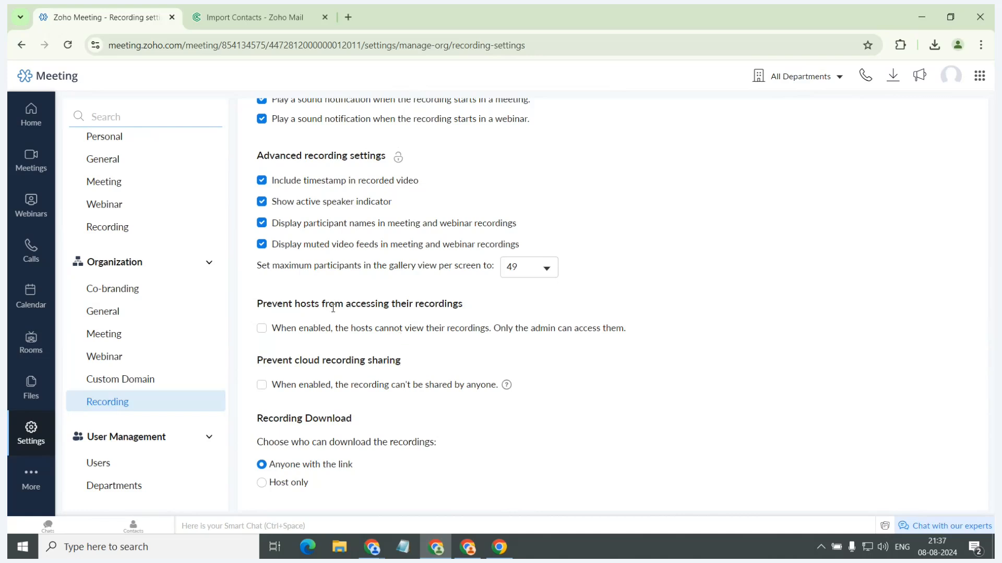
pyautogui.moveTo(258, 304); pyautogui.dragTo(458, 304)
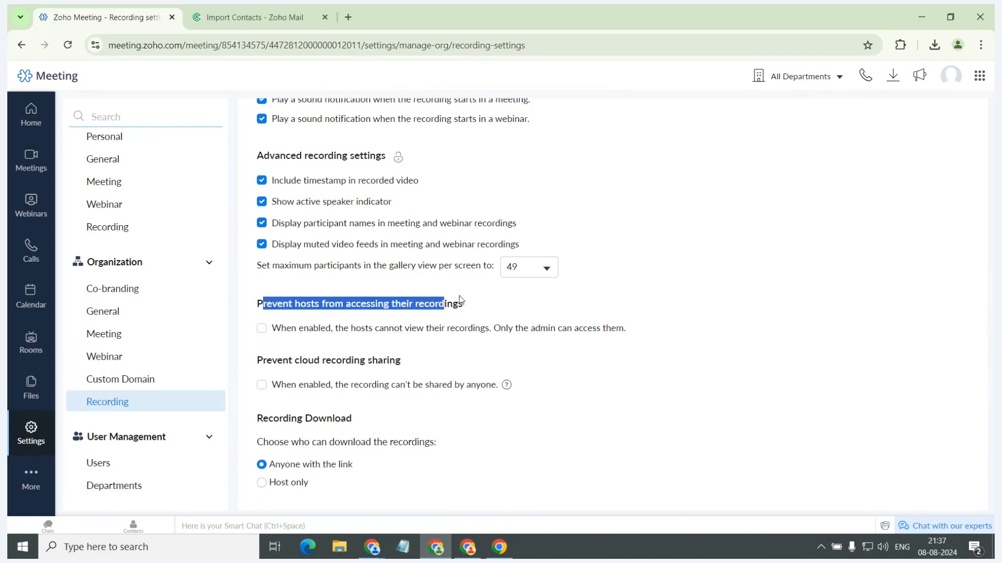
pyautogui.click(479, 308)
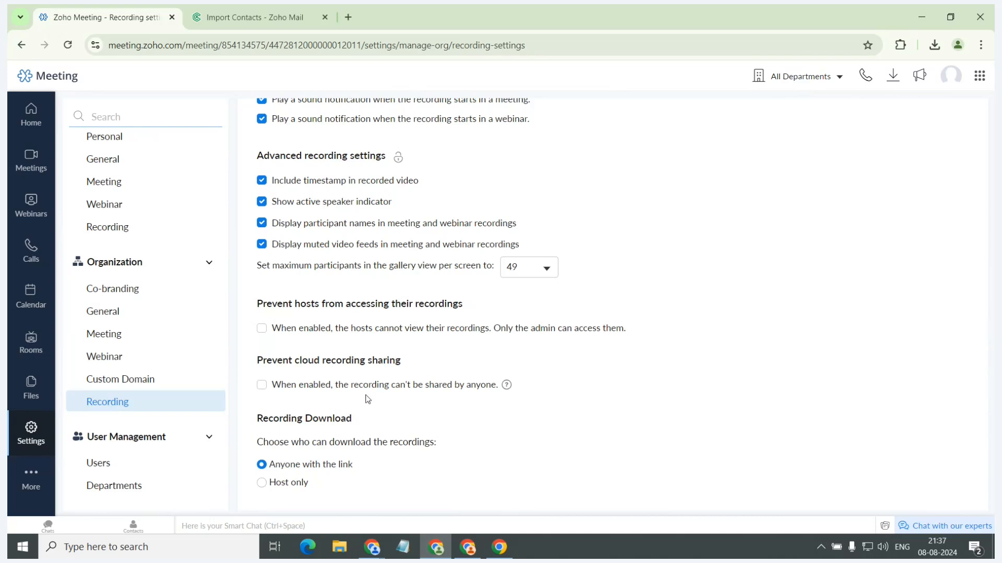
pyautogui.scroll(-1, 368, 399)
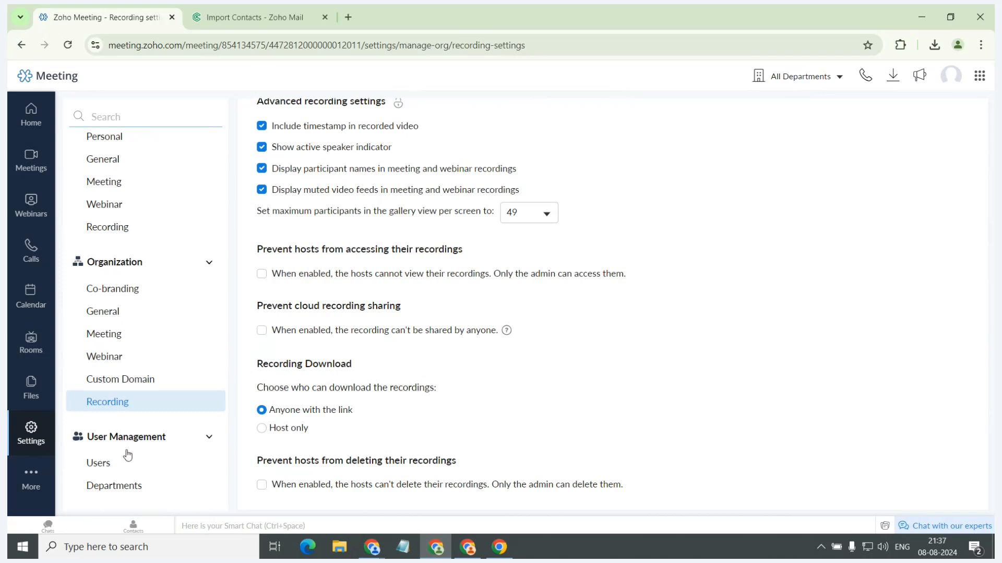
# Open the Add Users form under User Management, view the single-user role choices and switch to adding multiple users.
pyautogui.click(113, 477)
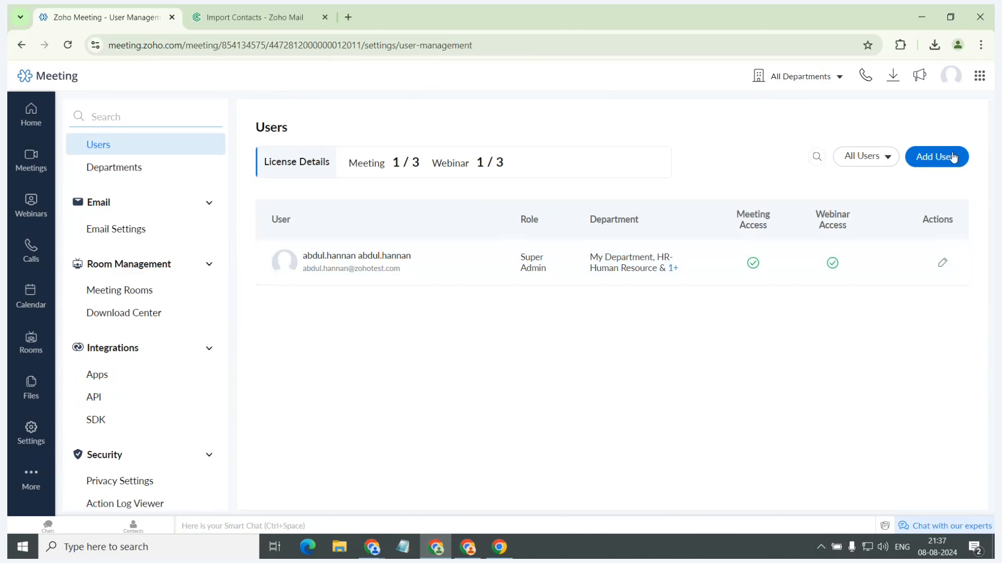
pyautogui.click(952, 155)
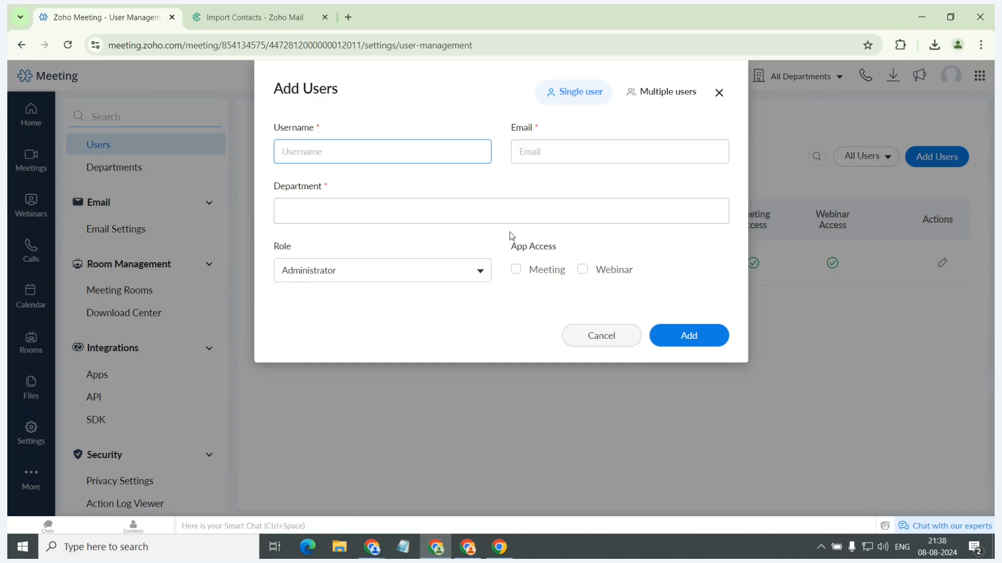
pyautogui.click(442, 275)
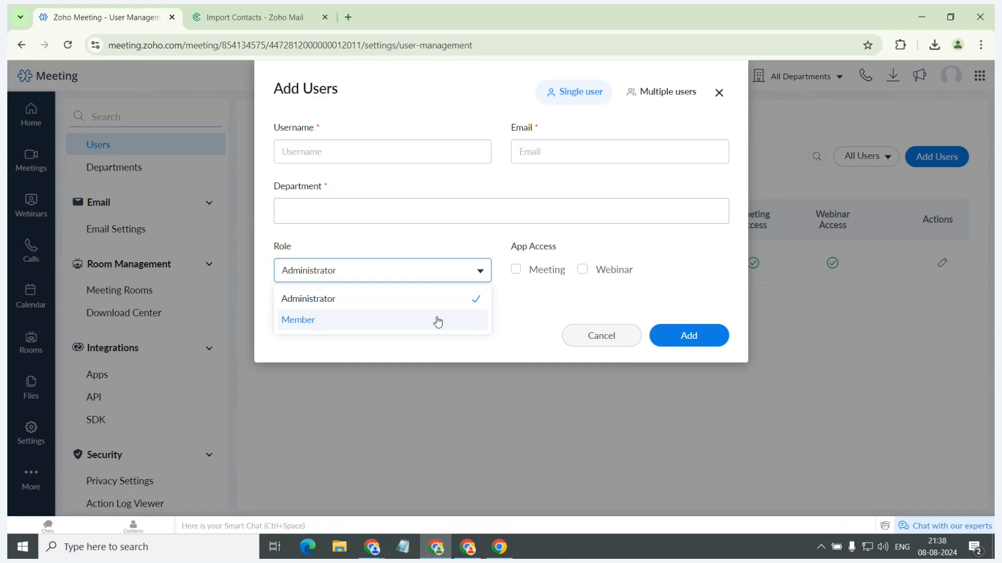
pyautogui.click(429, 230)
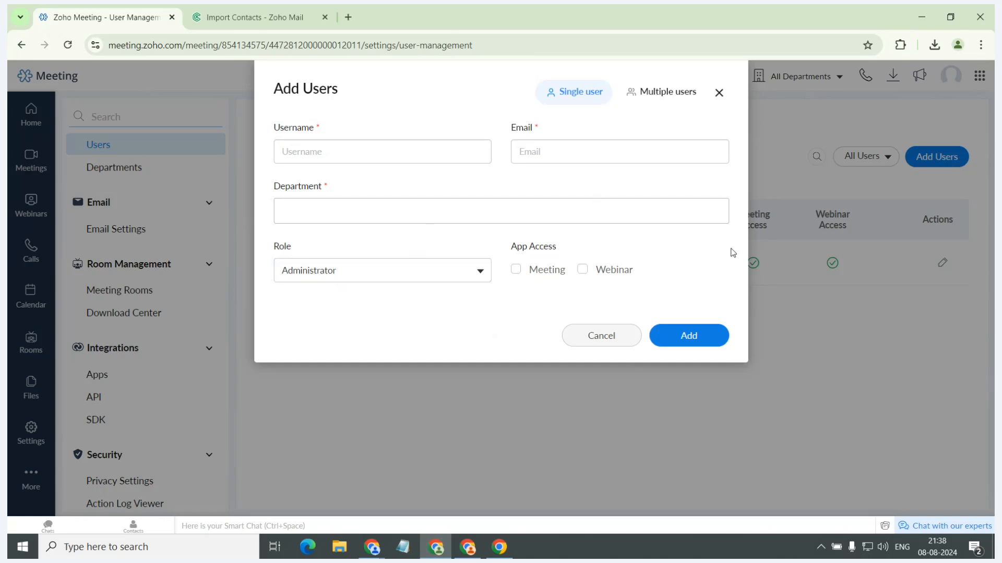
pyautogui.click(653, 89)
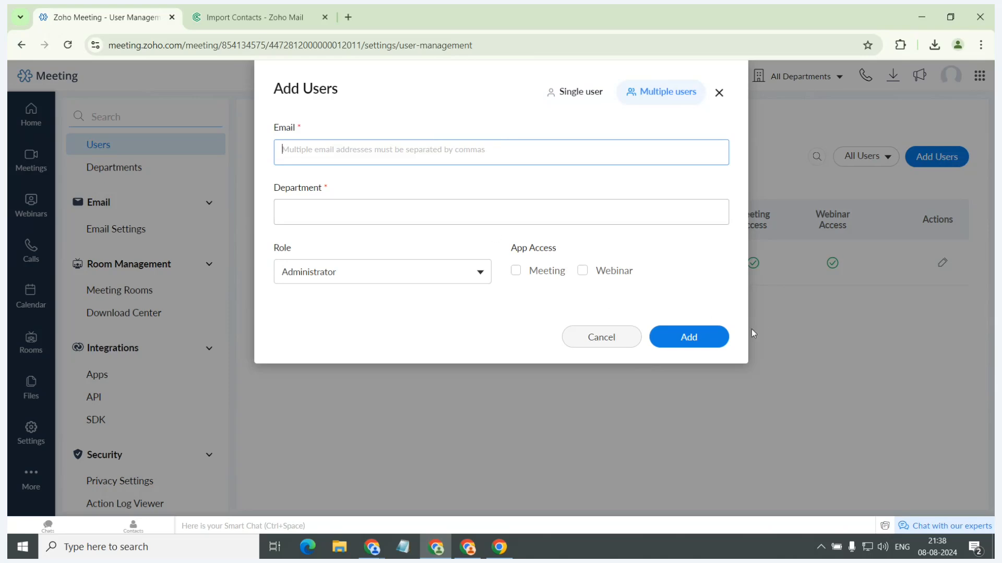
# Leave the Add Users form, open the Departments page and view the Add Department form without adding a department.
pyautogui.click(719, 95)
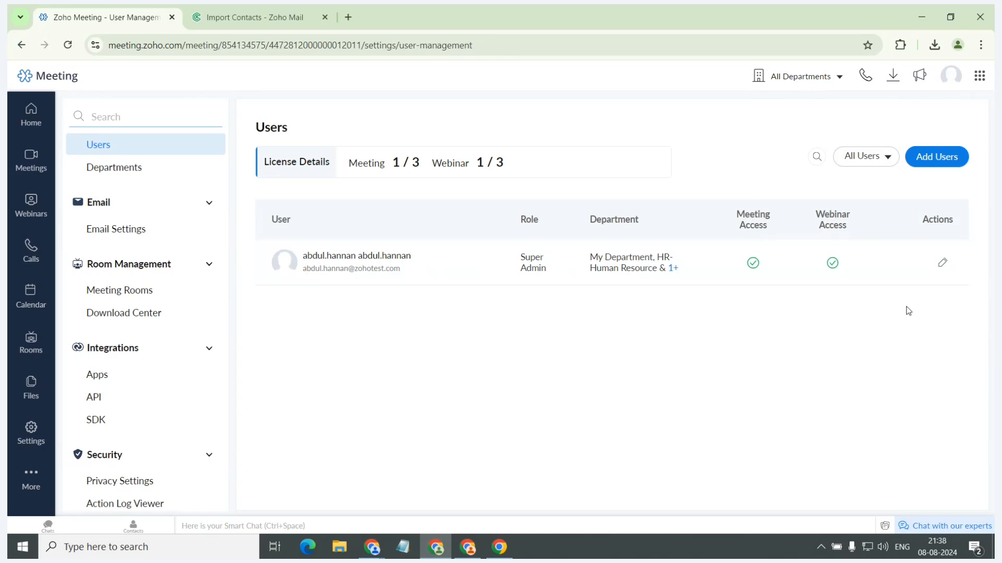
pyautogui.click(136, 167)
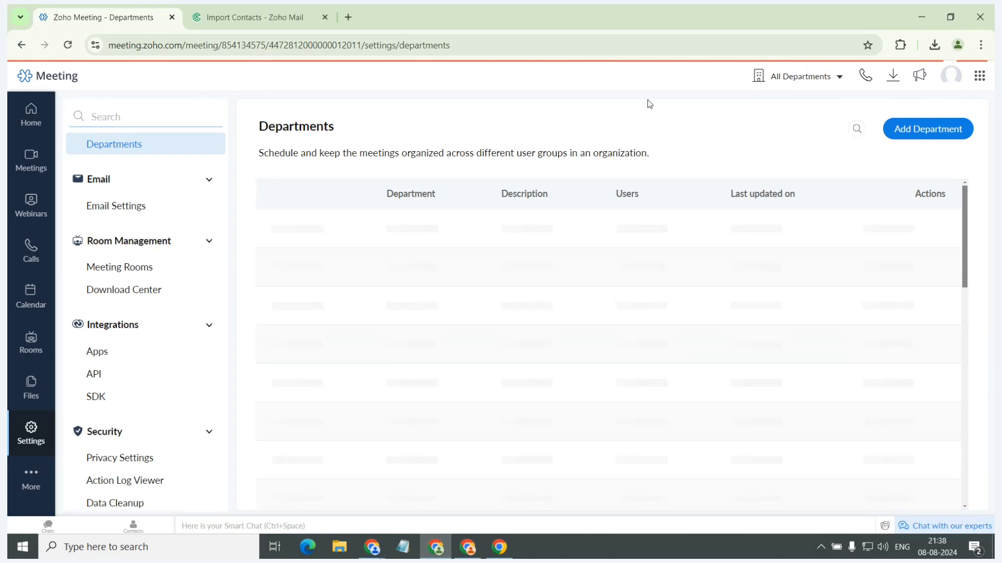
pyautogui.click(922, 129)
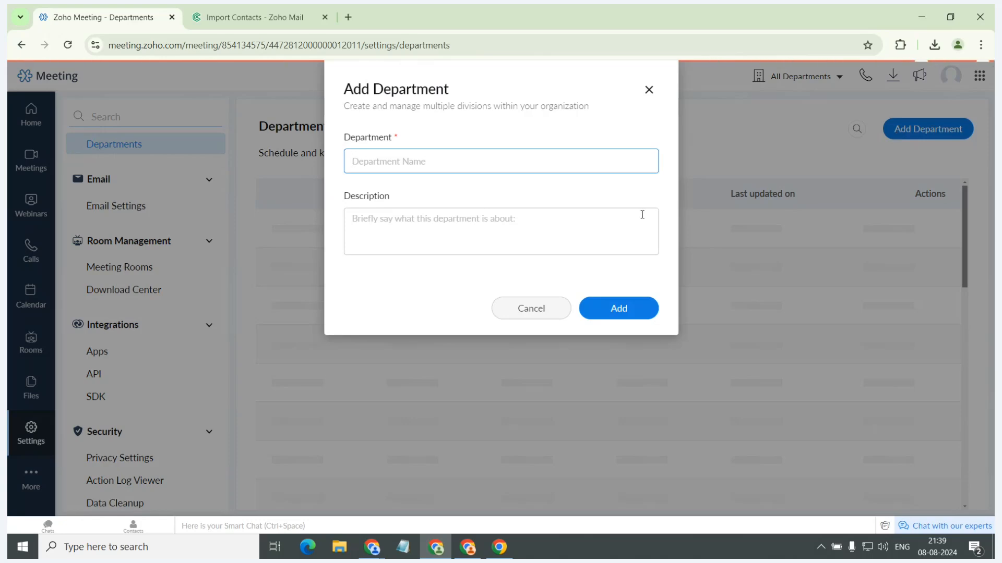
pyautogui.click(652, 90)
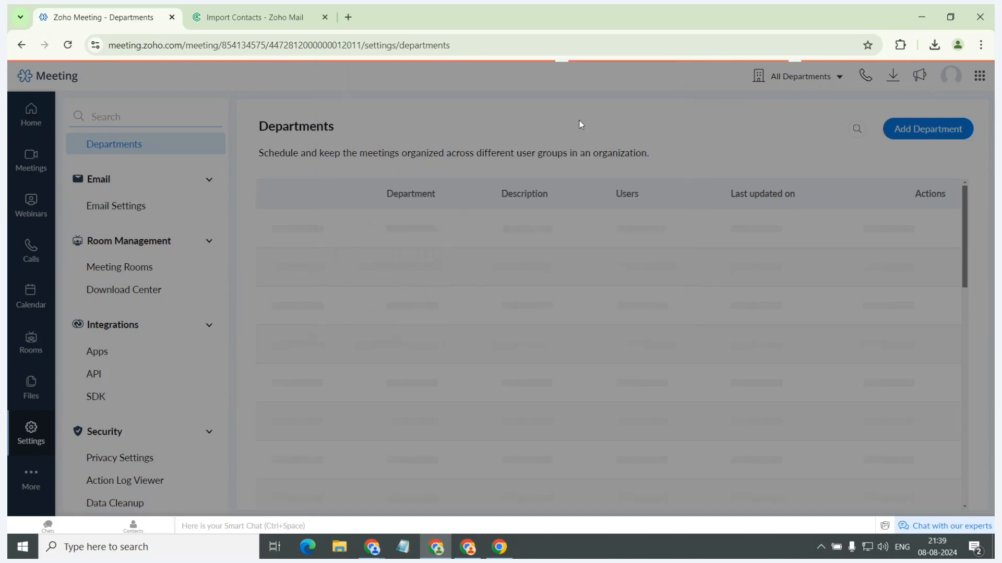
# Switch to the Users page and back to Departments, and reload the page to load the departments list.
pyautogui.scroll(3, 115, 230)
pyautogui.click(112, 248)
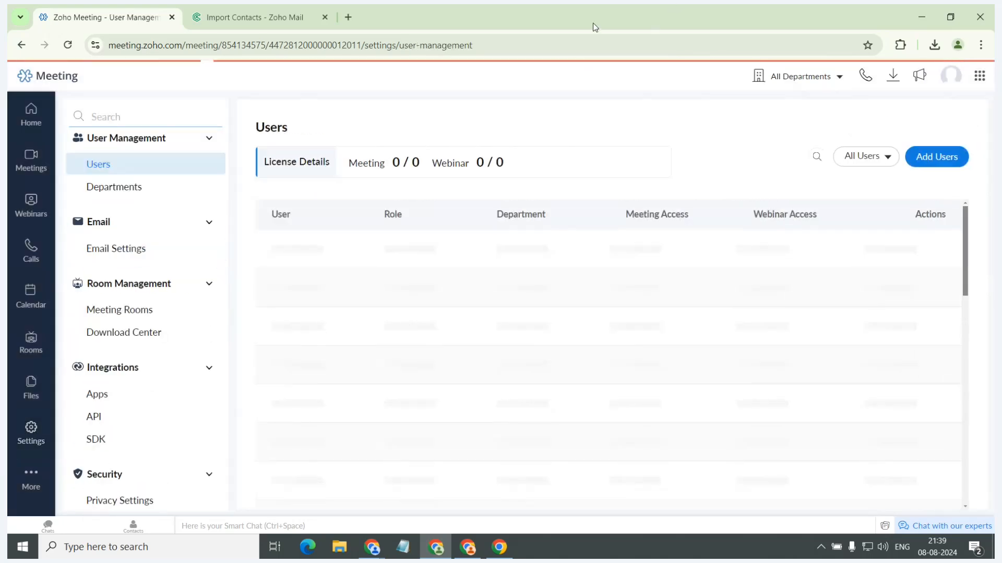
pyautogui.click(163, 164)
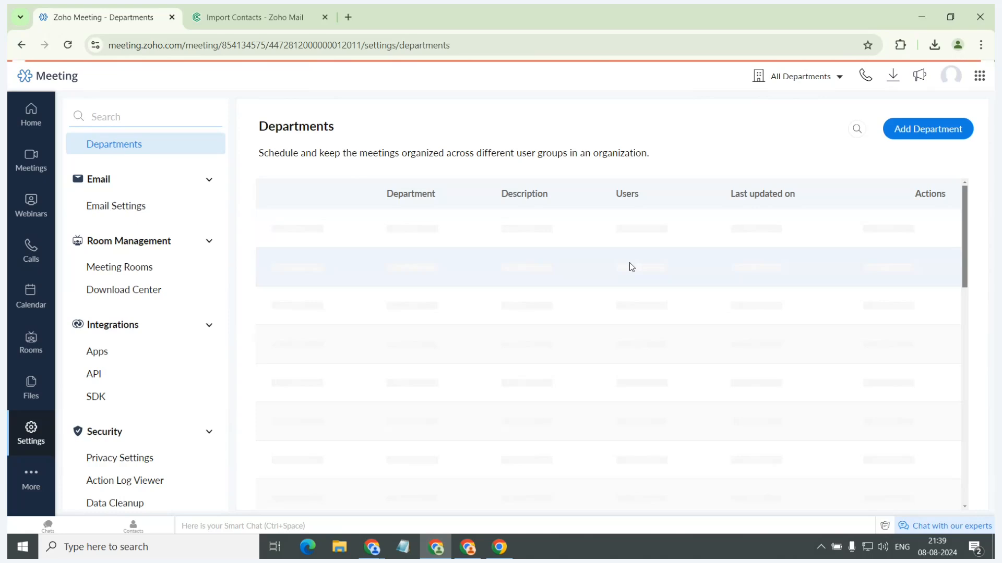
pyautogui.click(66, 50)
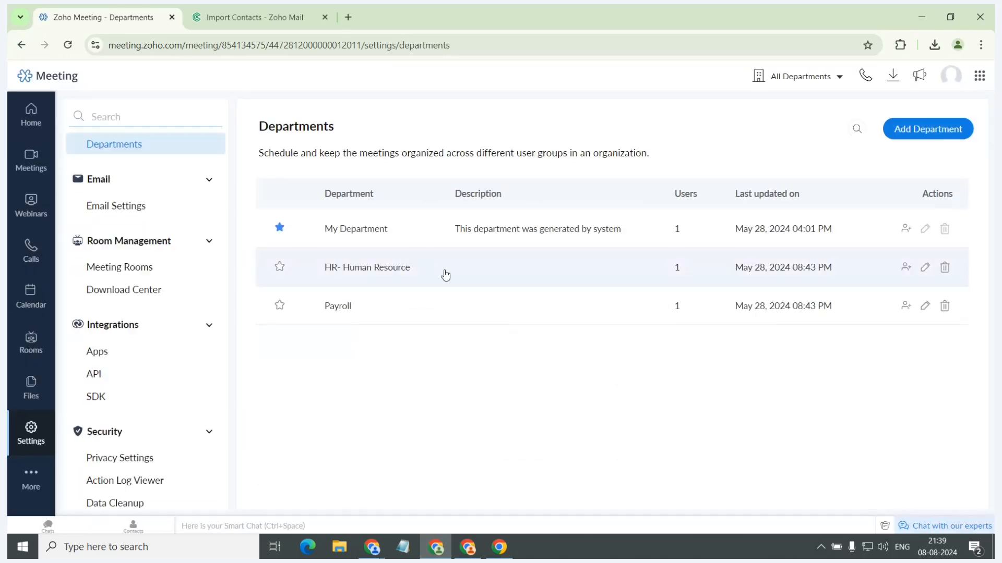
# Open the HR- Human Resource department's details, view its user's role choices and keep the Administrator role.
pyautogui.click(445, 275)
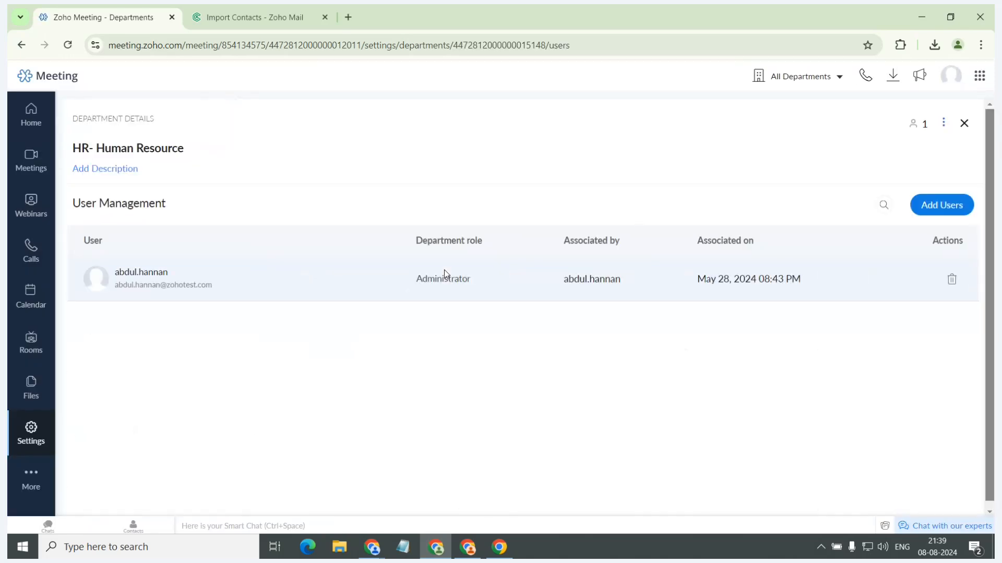
pyautogui.moveTo(444, 282)
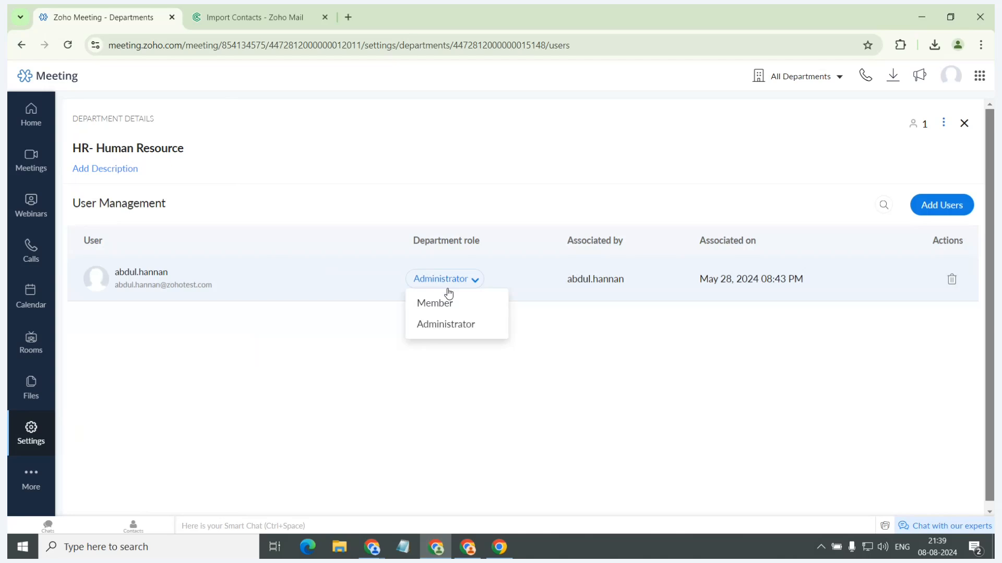
pyautogui.click(449, 330)
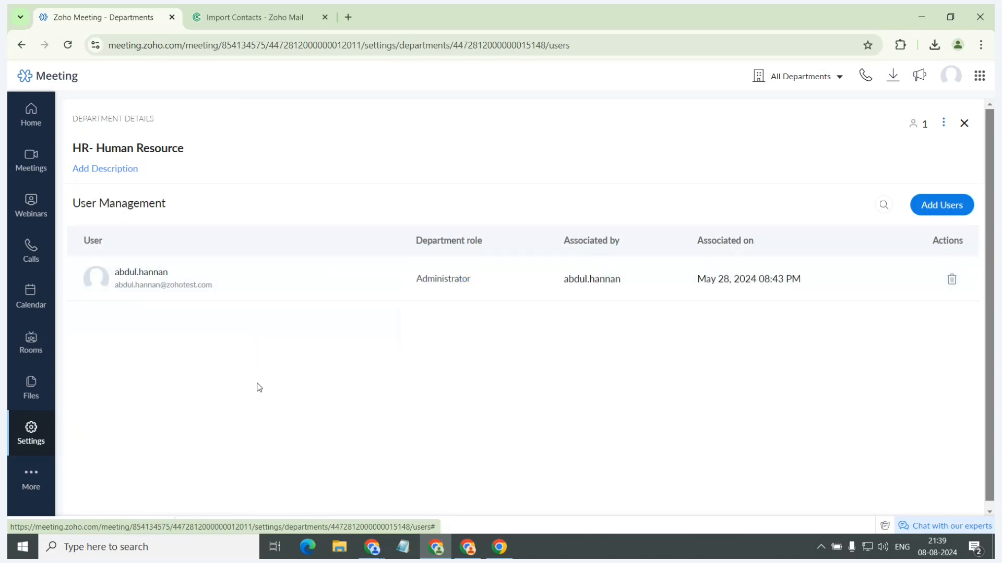
# Review the recording access for department admin option in the organization's General settings, and return to the Departments page.
pyautogui.click(30, 438)
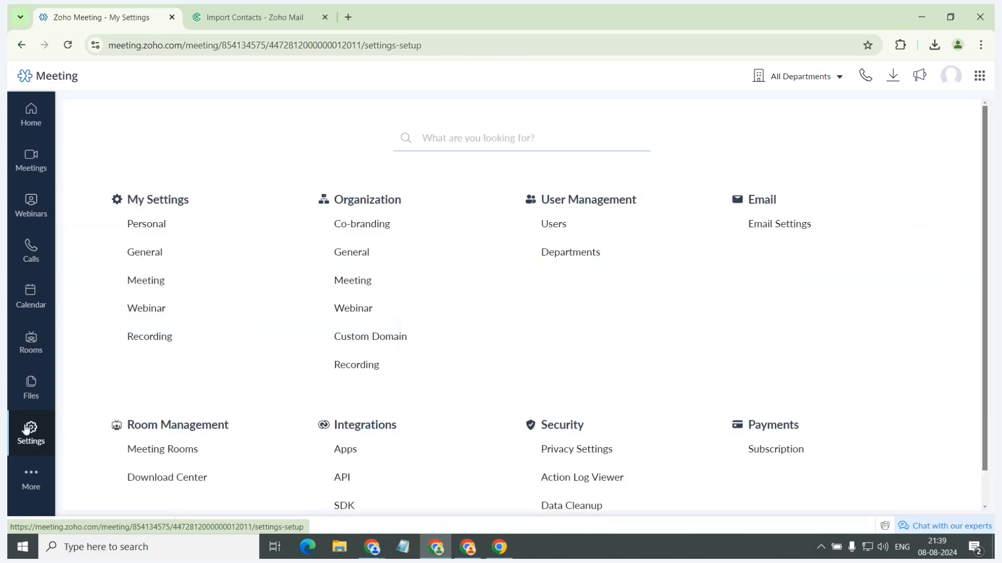
pyautogui.click(350, 254)
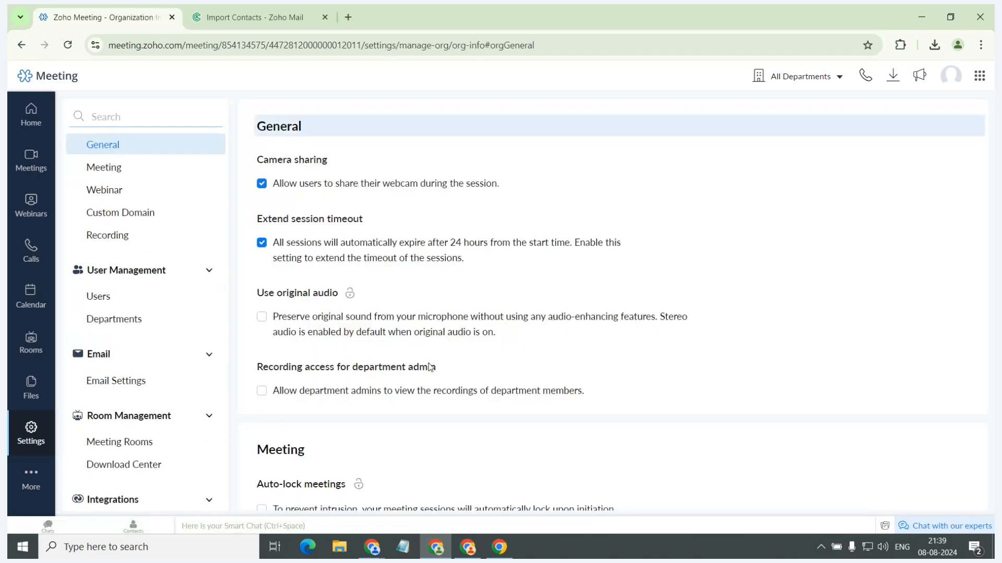
pyautogui.moveTo(257, 367); pyautogui.dragTo(432, 372)
pyautogui.click(437, 372)
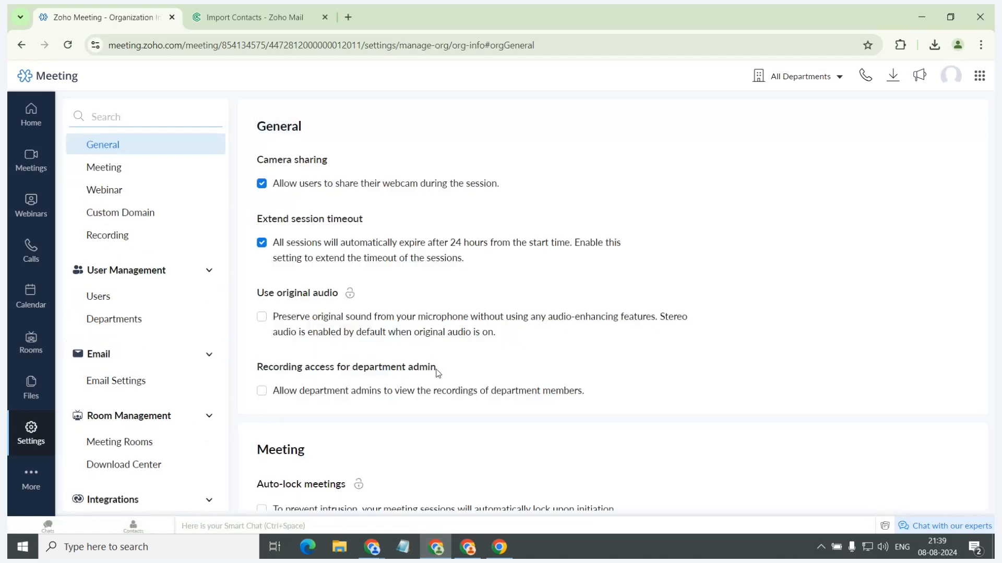
pyautogui.tripleClick(438, 372)
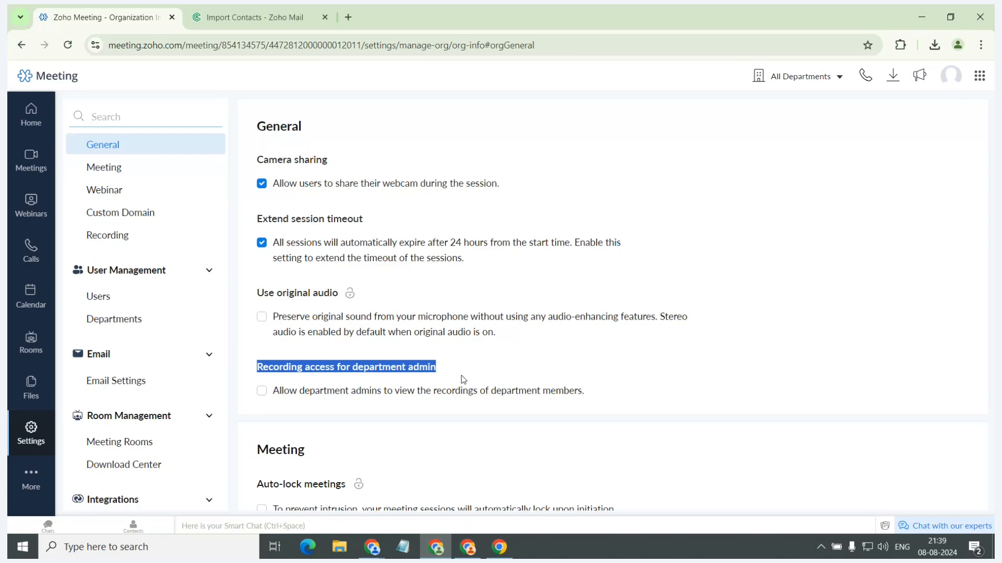
pyautogui.click(464, 380)
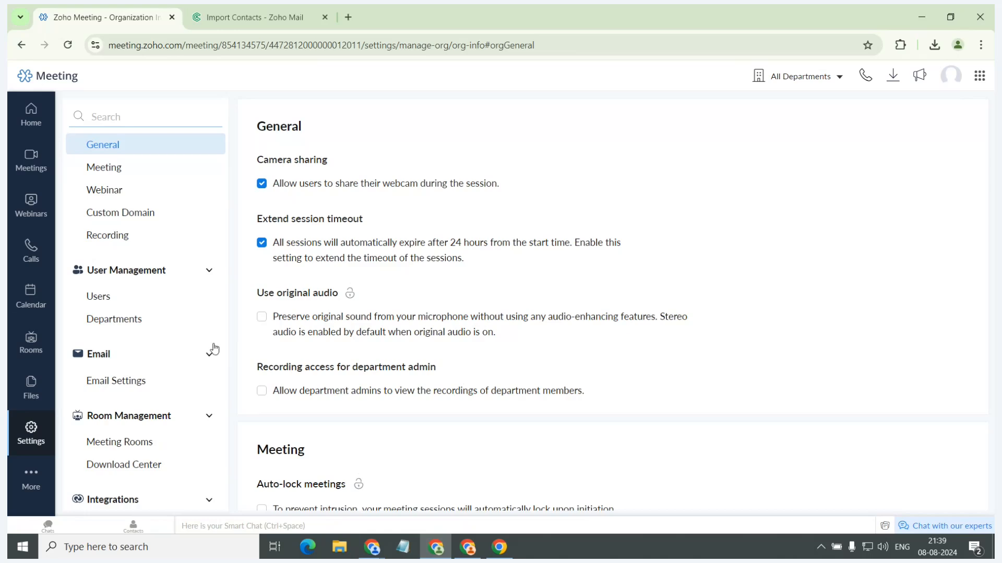
pyautogui.click(156, 320)
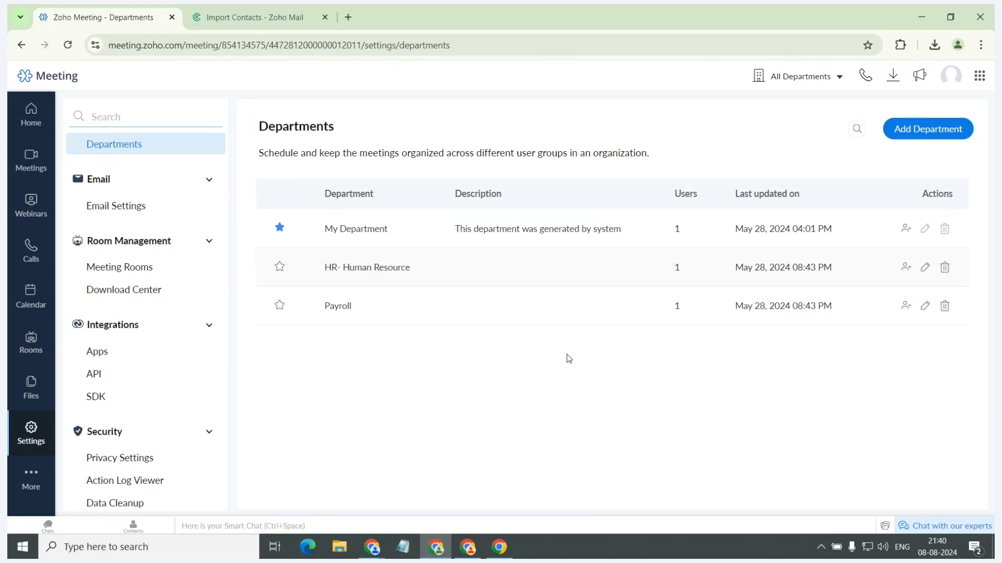
# Open Email Settings and try the host's email address and a custom email address as the invitation sender.
pyautogui.click(89, 202)
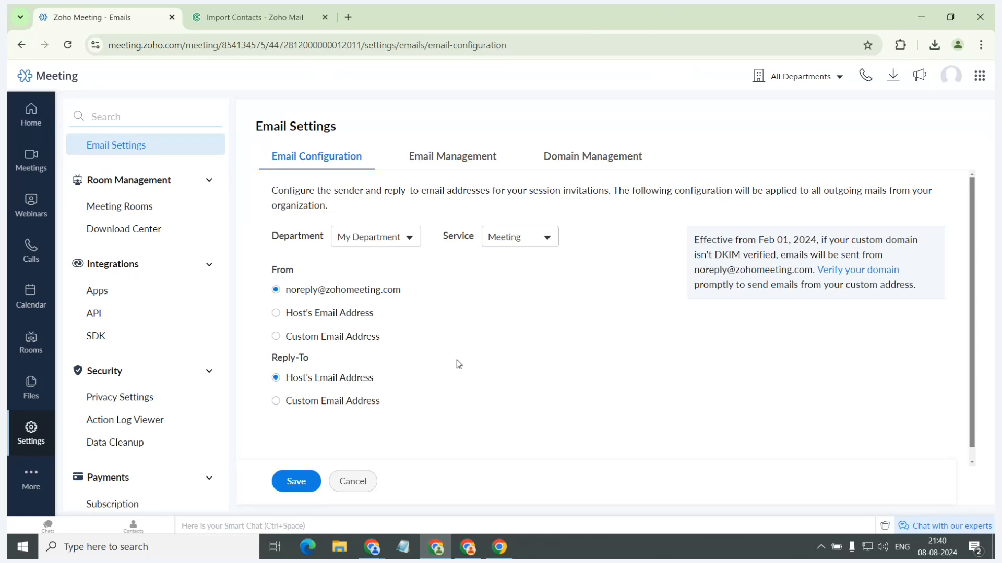
pyautogui.click(359, 316)
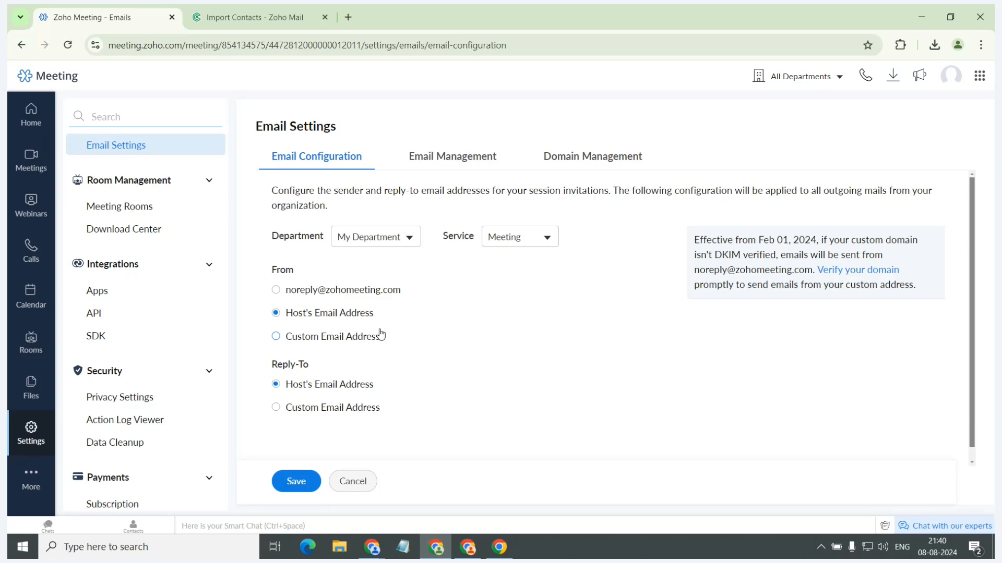
pyautogui.moveTo(372, 338); pyautogui.dragTo(375, 337)
pyautogui.click(277, 346)
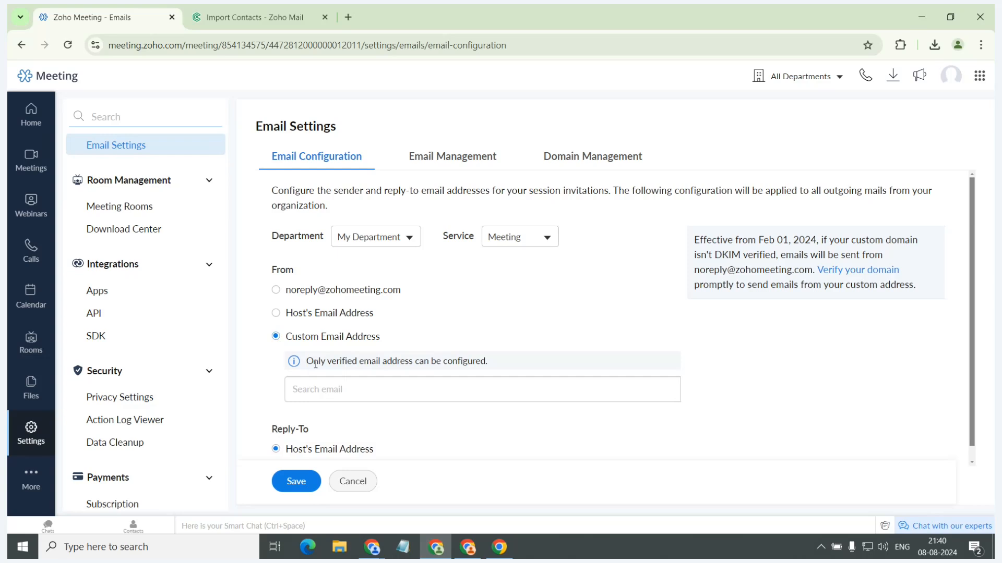
# View the email Domain Management section and its Add Domain form, and close the form without adding a domain.
pyautogui.click(592, 160)
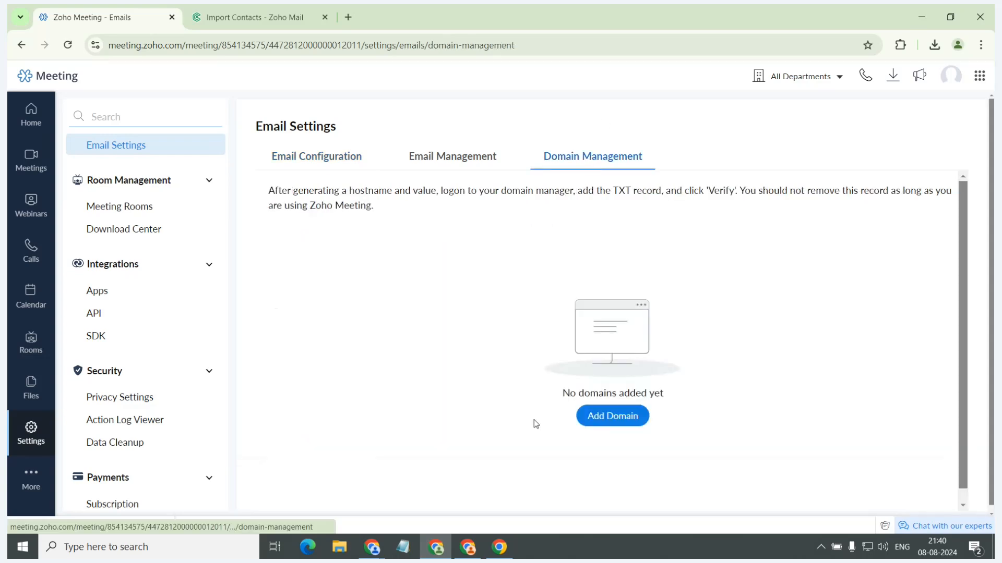
pyautogui.click(588, 417)
pyautogui.click(623, 83)
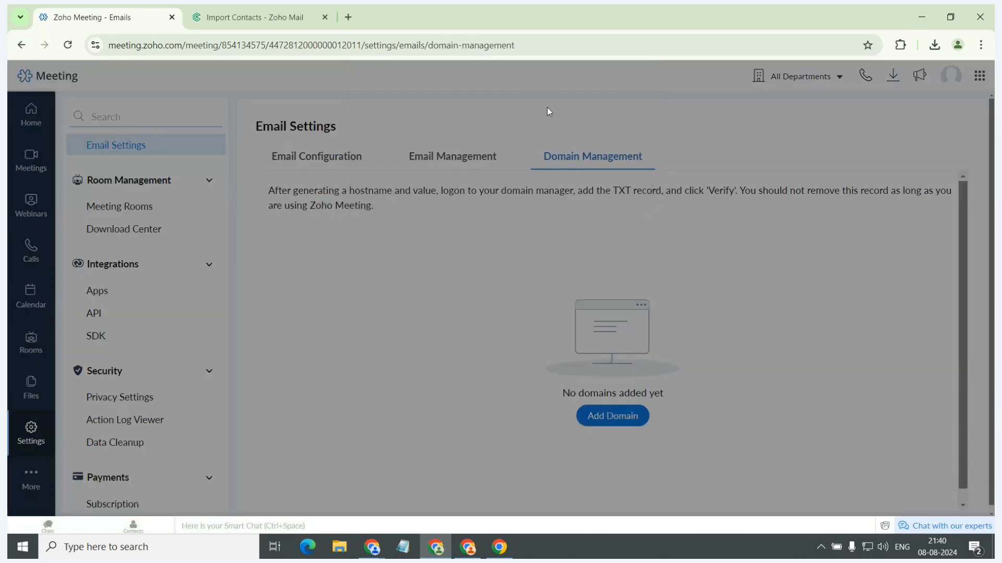
# In Email Configuration, switch Reply-To to Custom Email Address to view its field, and set it back to Host's Email Address.
pyautogui.click(328, 157)
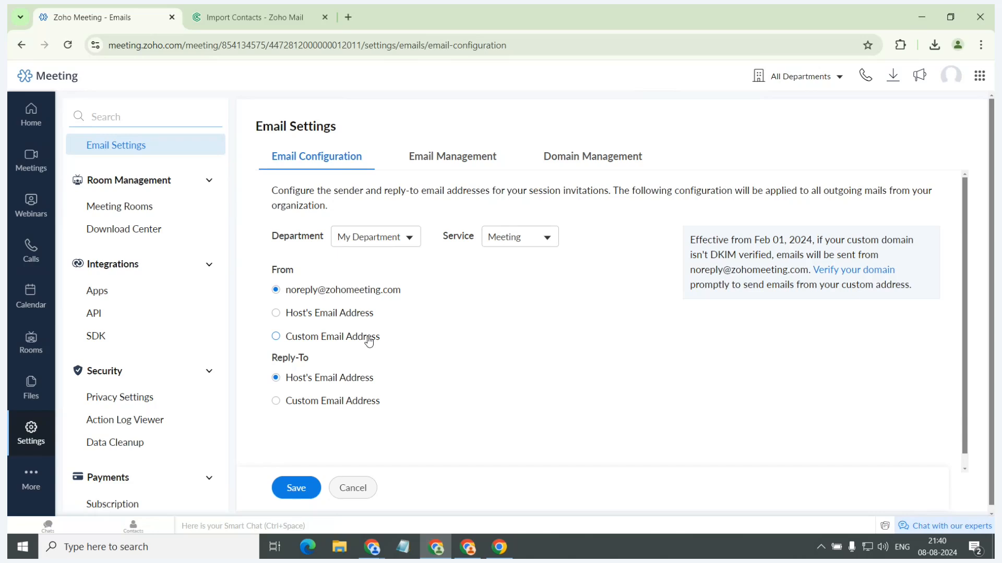
pyautogui.click(319, 401)
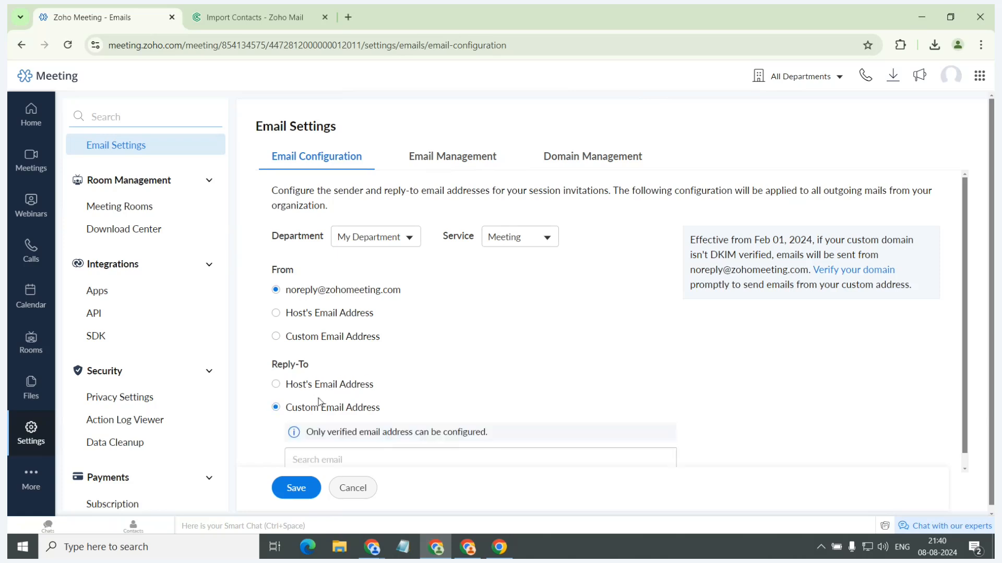
pyautogui.click(320, 391)
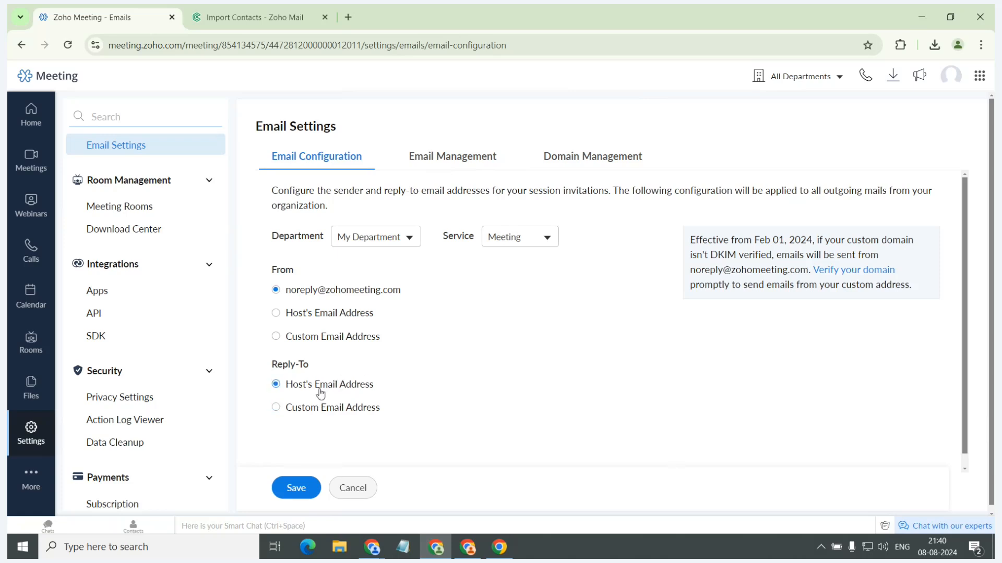
# Review the Right to Erasure and automatic anonymization options in Privacy Settings, and open the Action Log Viewer.
pyautogui.click(139, 403)
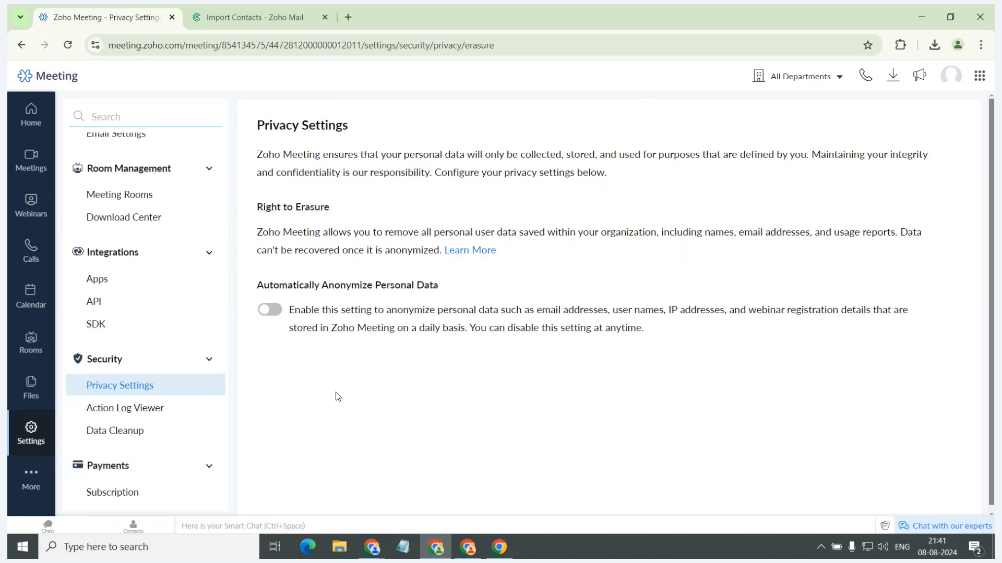
pyautogui.click(139, 418)
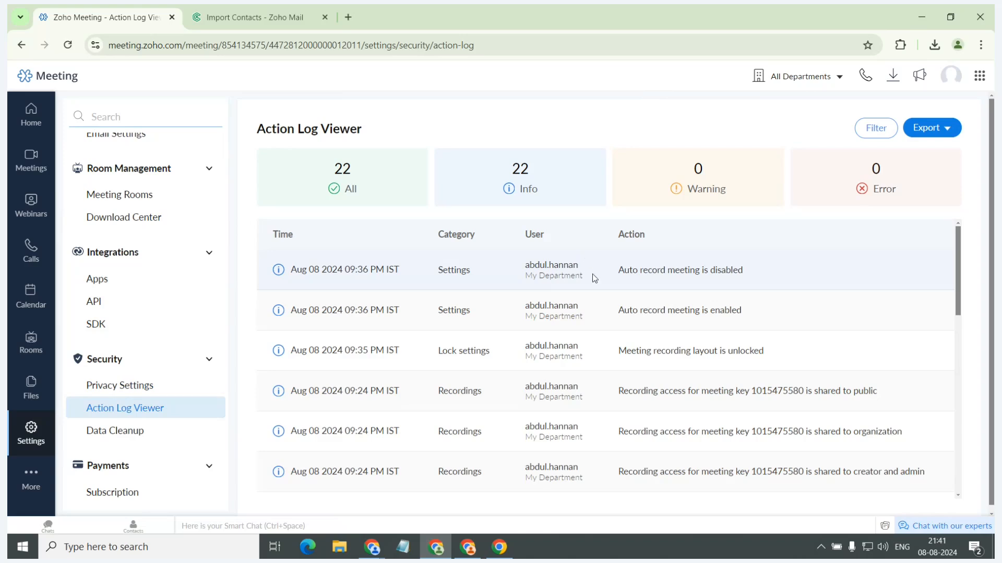
# View the action log's filter choices for users, levels, categories, duration and departments, and close the filter without applying it.
pyautogui.click(879, 127)
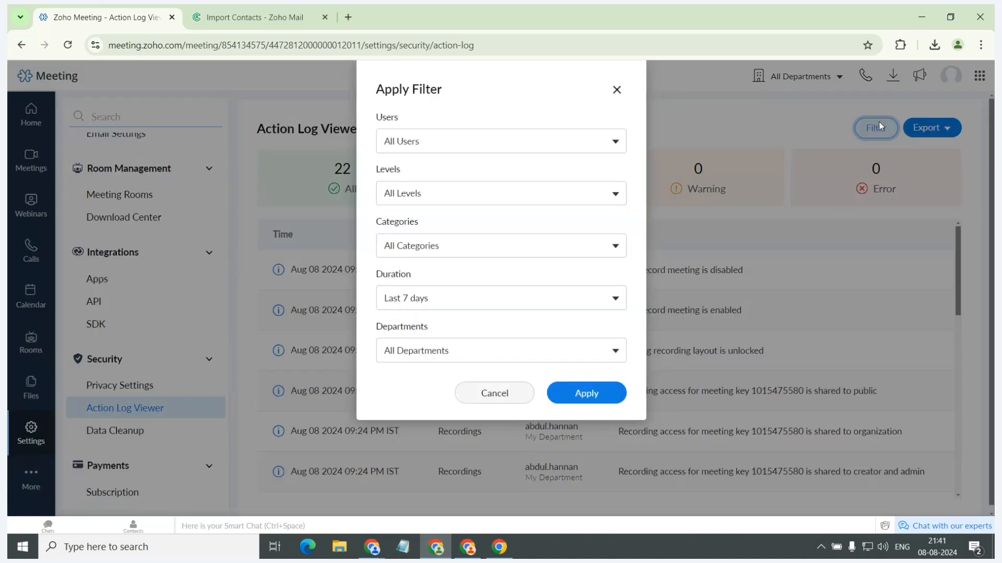
pyautogui.click(588, 140)
pyautogui.click(593, 141)
pyautogui.click(539, 199)
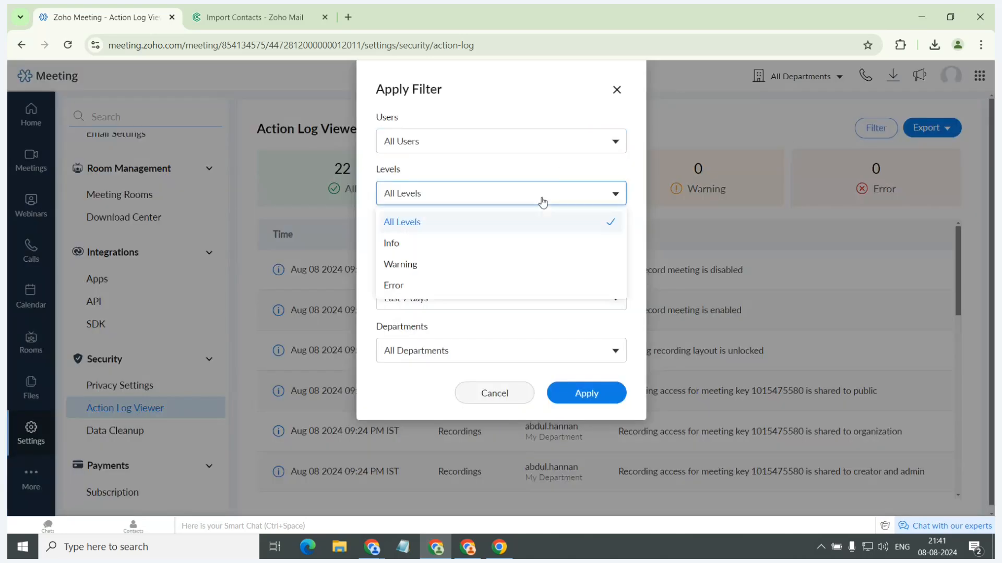
pyautogui.click(539, 199)
pyautogui.click(548, 248)
pyautogui.click(548, 248)
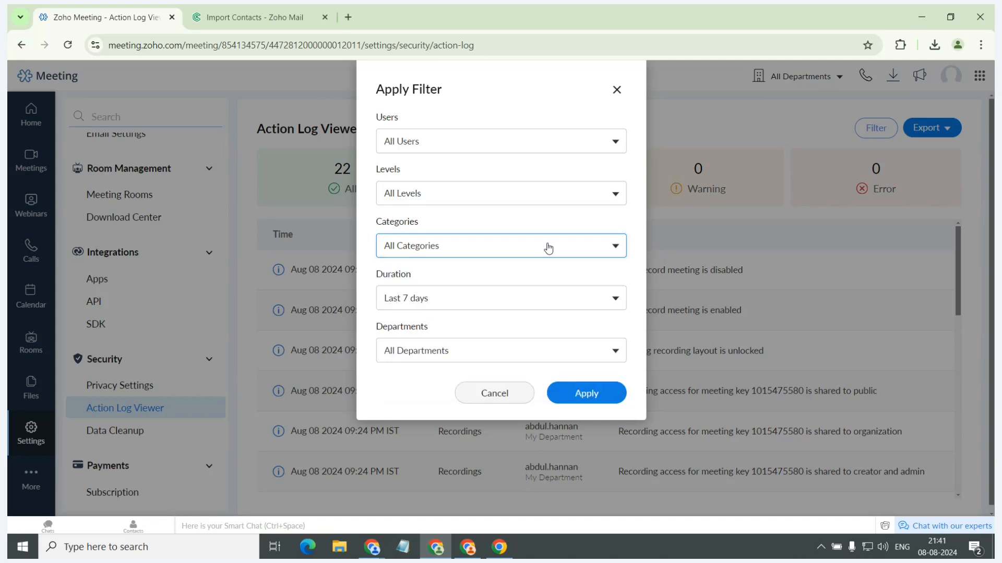
pyautogui.click(539, 294)
pyautogui.click(539, 293)
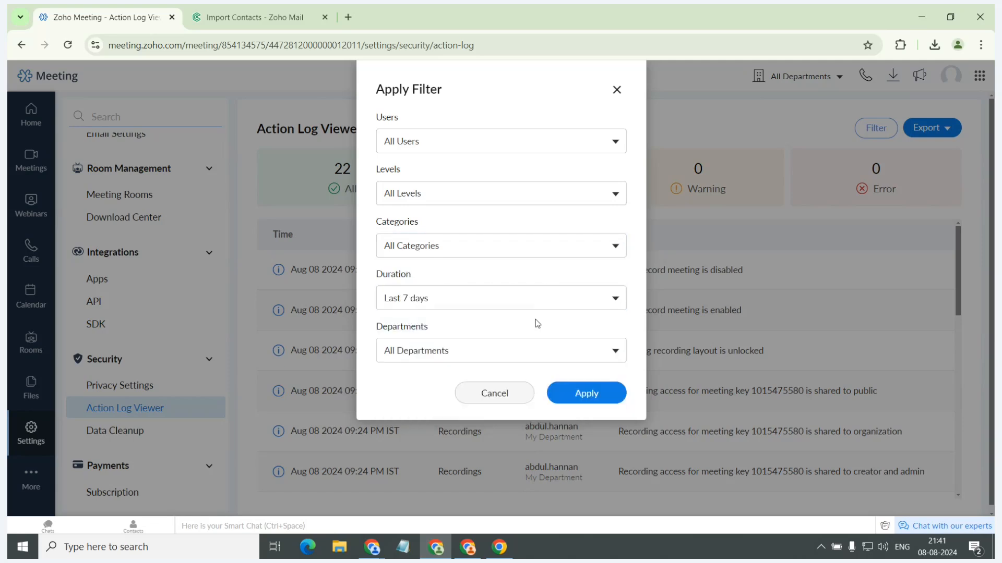
pyautogui.click(538, 352)
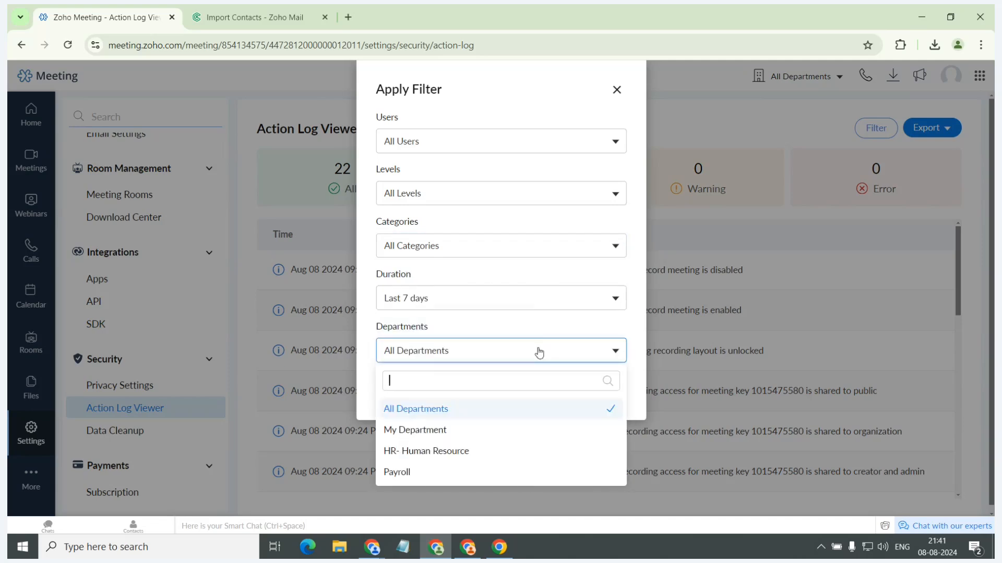
pyautogui.click(616, 90)
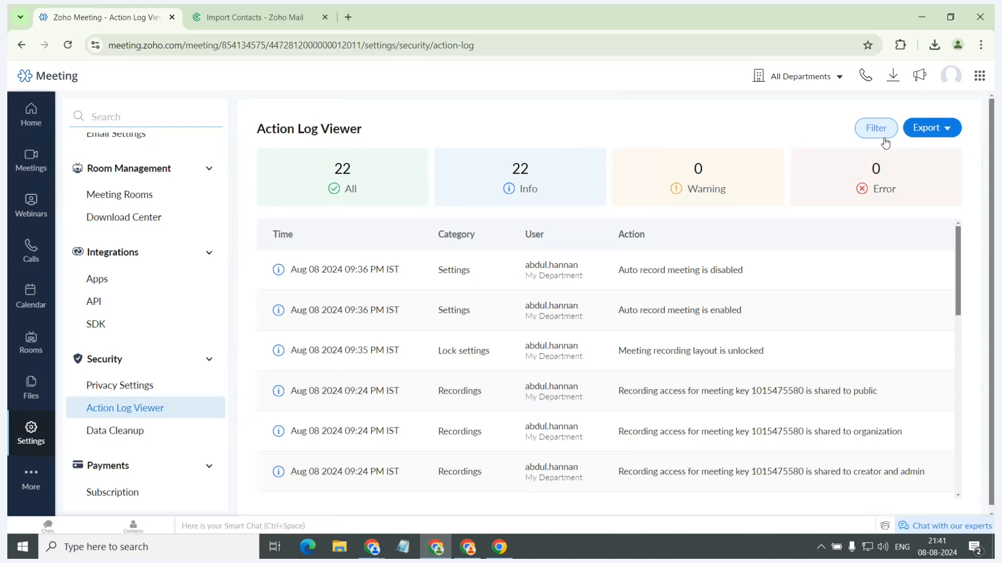
# View the action log's export options, including password protection of the file, and close the dialog without exporting.
pyautogui.click(932, 128)
pyautogui.click(918, 152)
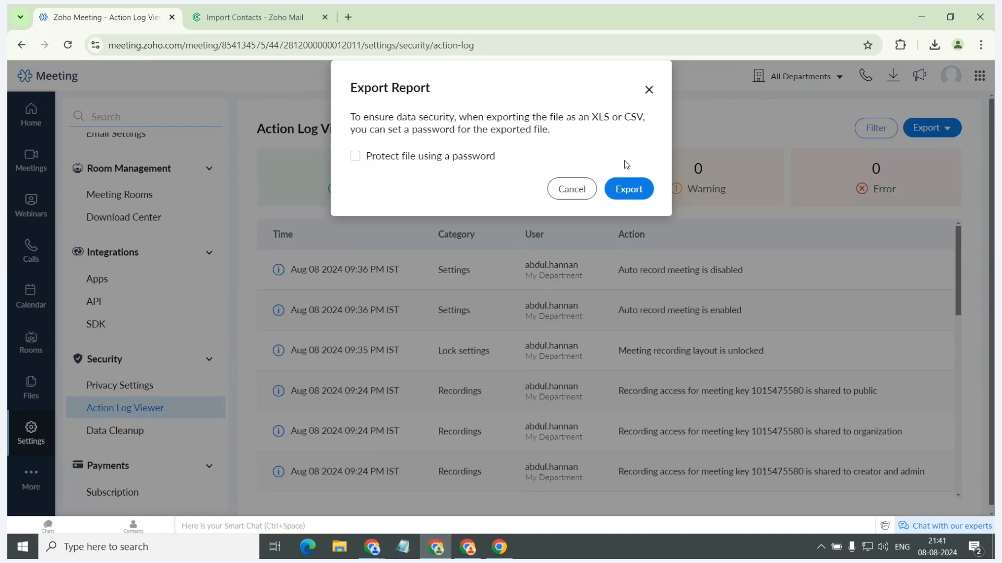
pyautogui.click(649, 90)
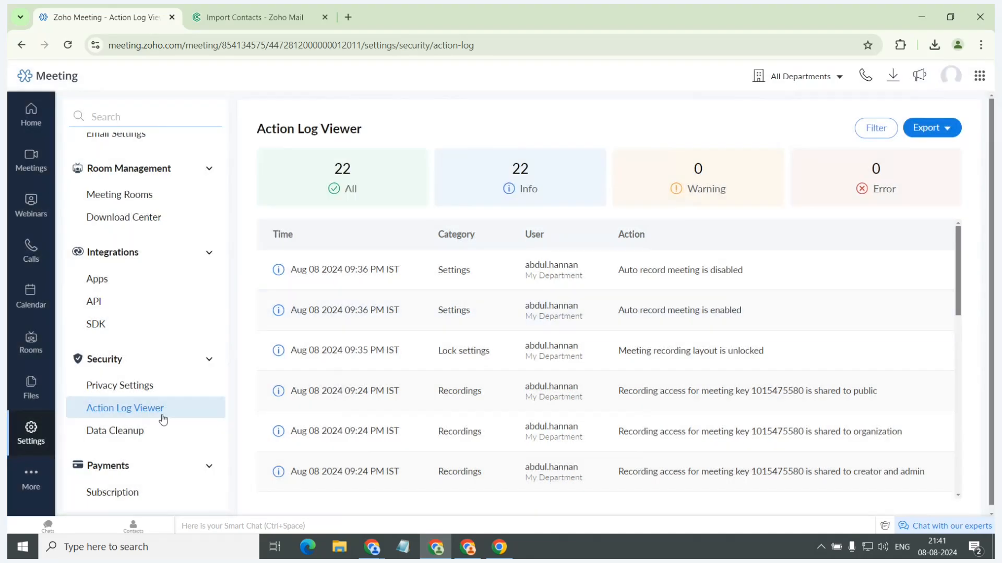
# Review the Data Cleanup options for session reports, recordings and action log records, and open the Subscription page.
pyautogui.click(159, 430)
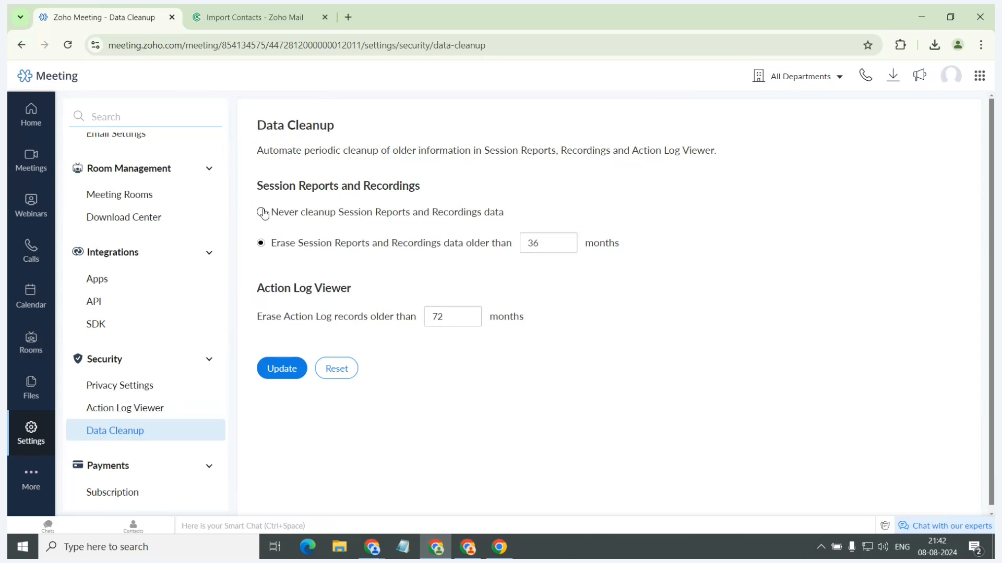
pyautogui.click(136, 495)
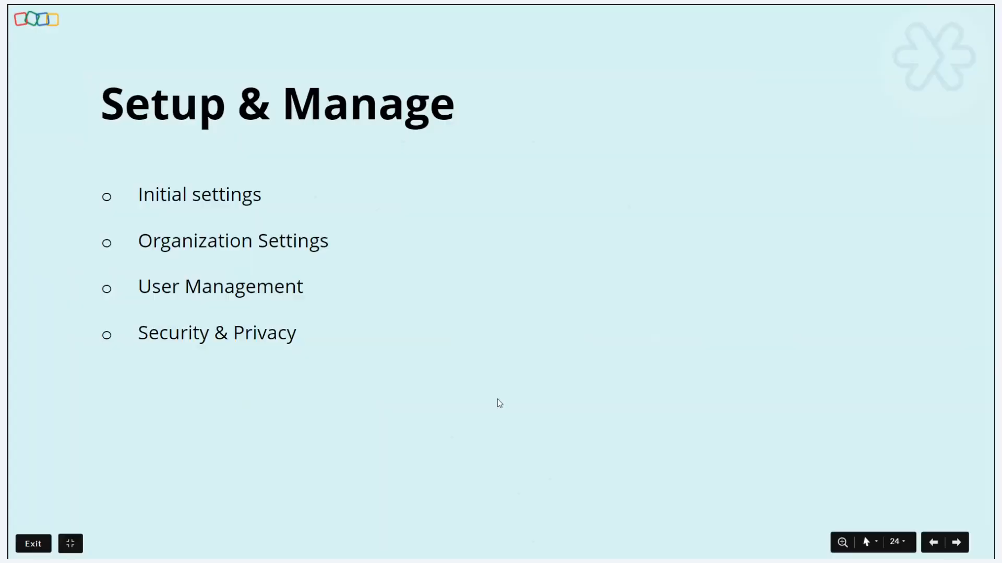
pyautogui.press('Right')
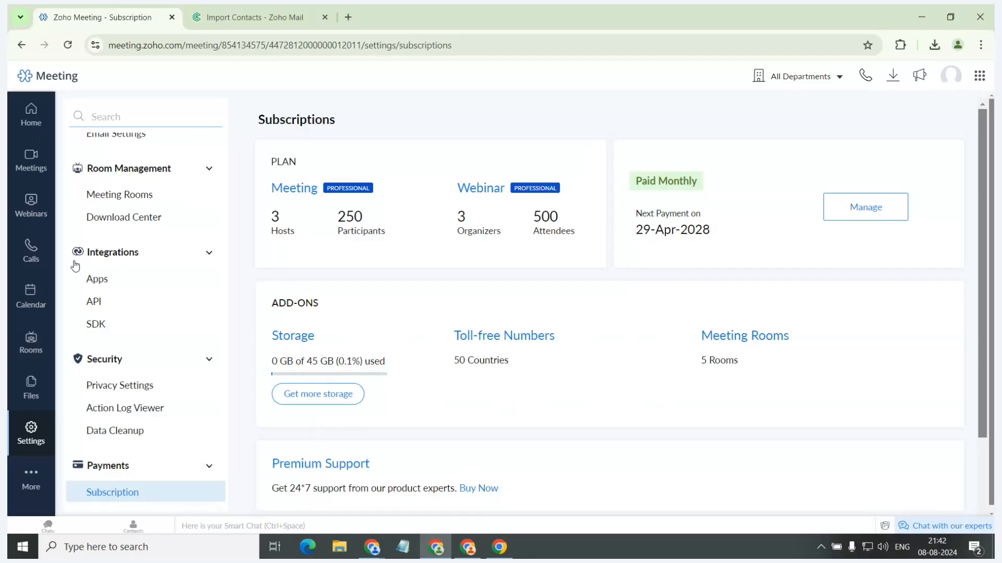
# Open the Apps page under Integrations and look over the first available integrations.
pyautogui.scroll(1, 112, 263)
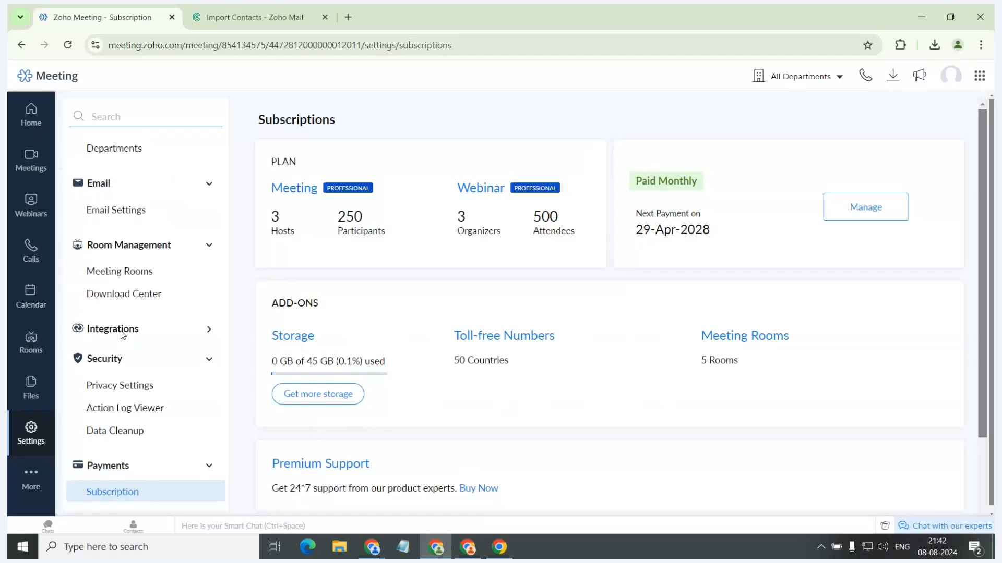
pyautogui.scroll(-1, 120, 330)
pyautogui.click(97, 284)
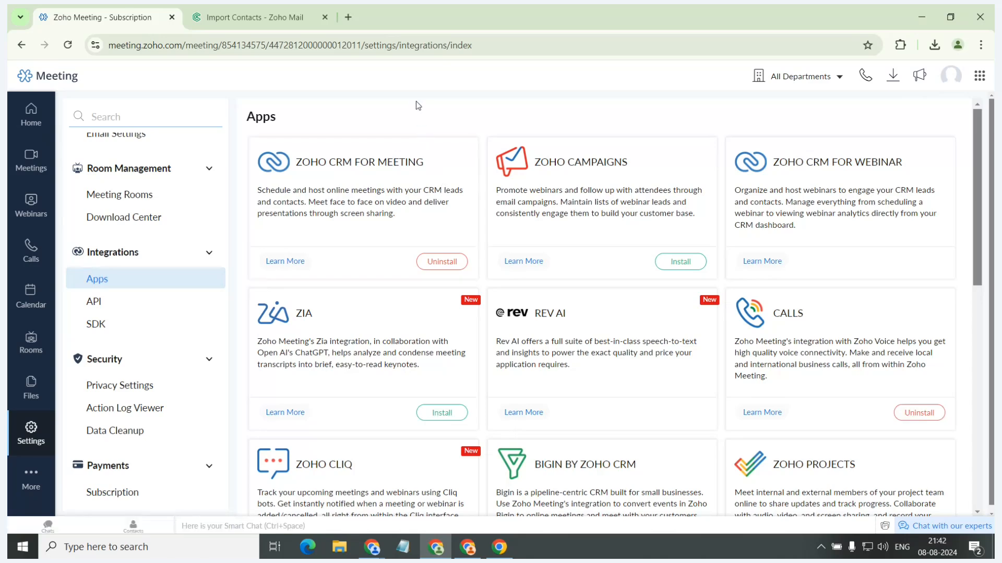
pyautogui.scroll(-1, 423, 172)
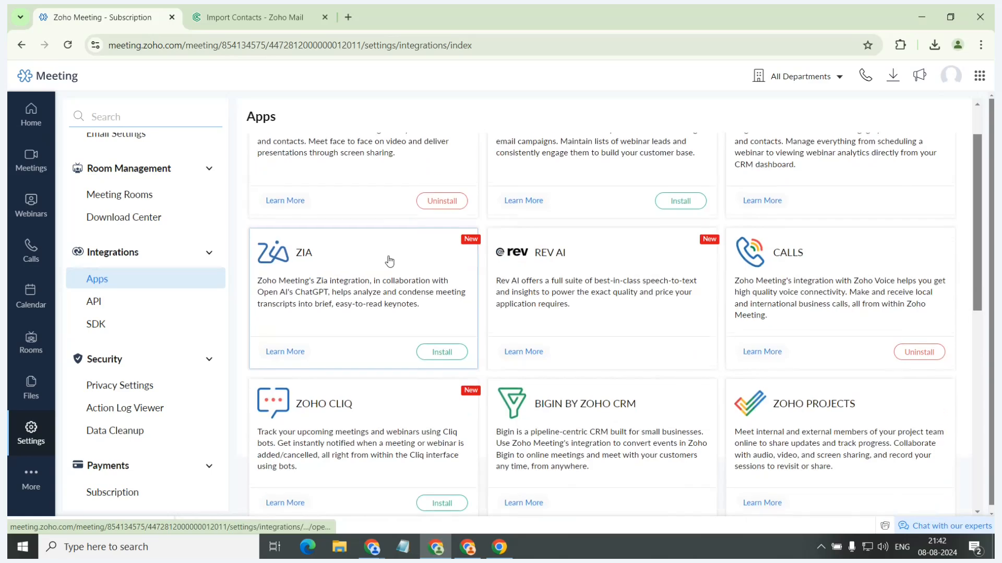
pyautogui.scroll(1, 389, 260)
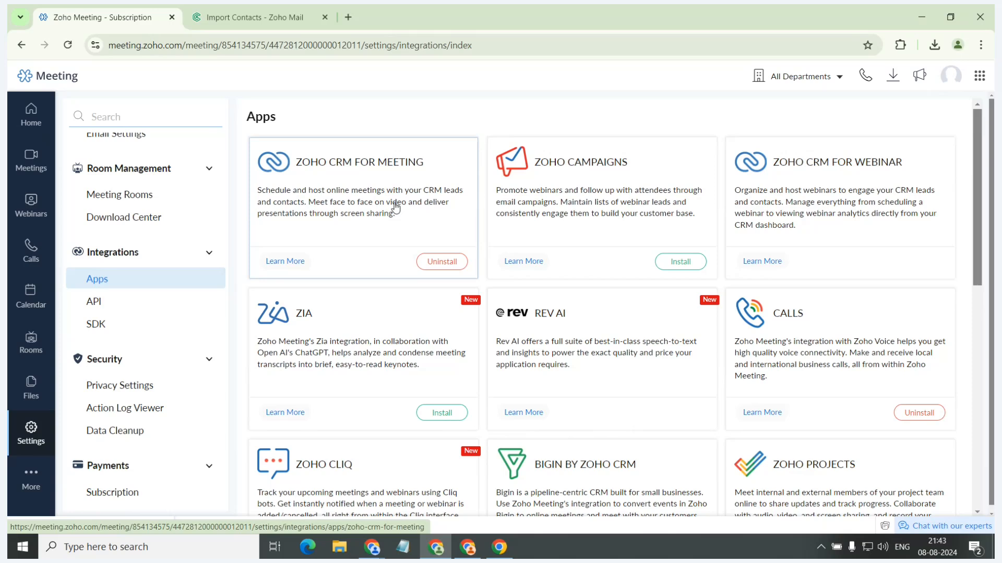
# View the details of the ZIA, REV AI and Calls integrations, closing each without saving changes.
pyautogui.click(384, 320)
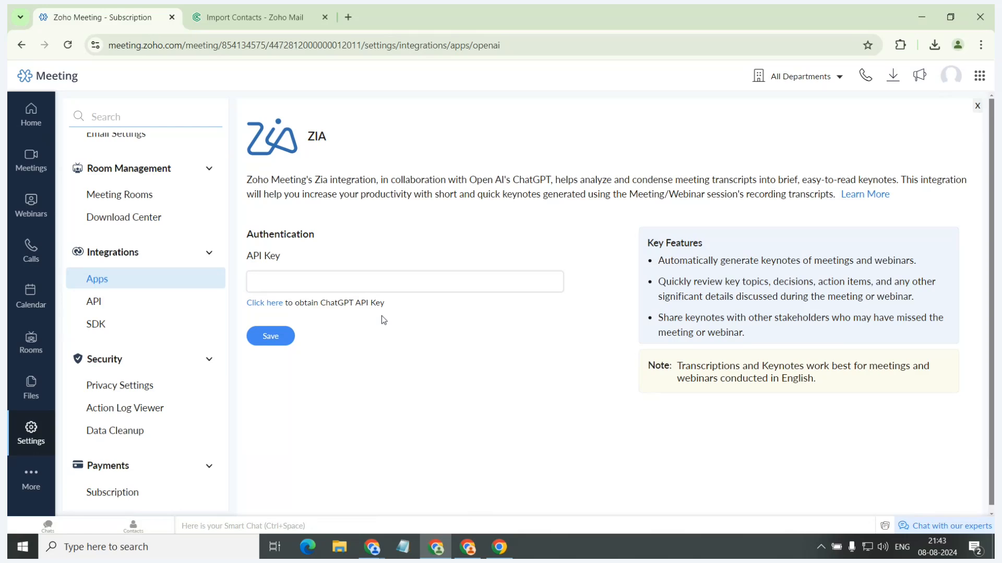
pyautogui.click(977, 106)
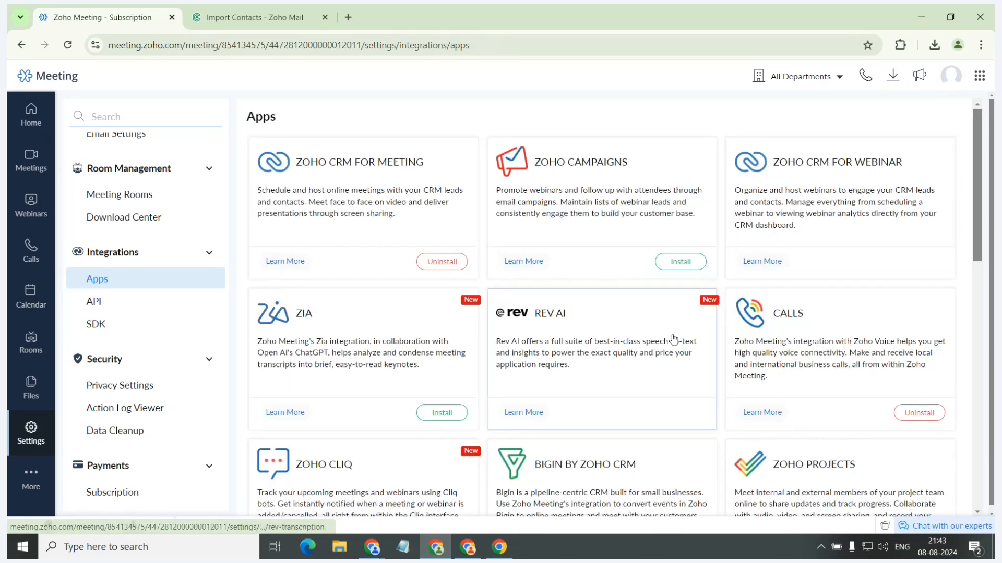
pyautogui.click(609, 332)
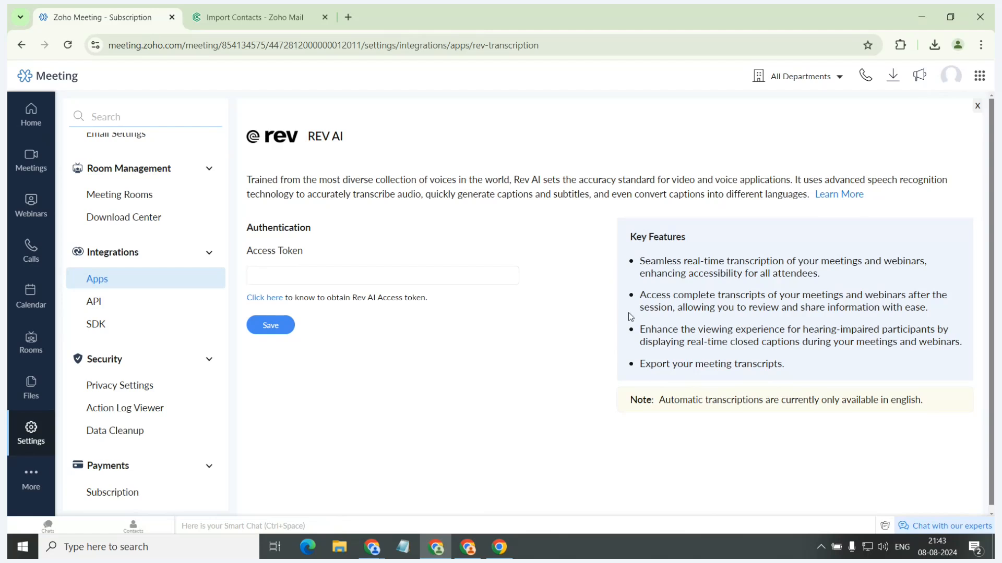
pyautogui.click(976, 107)
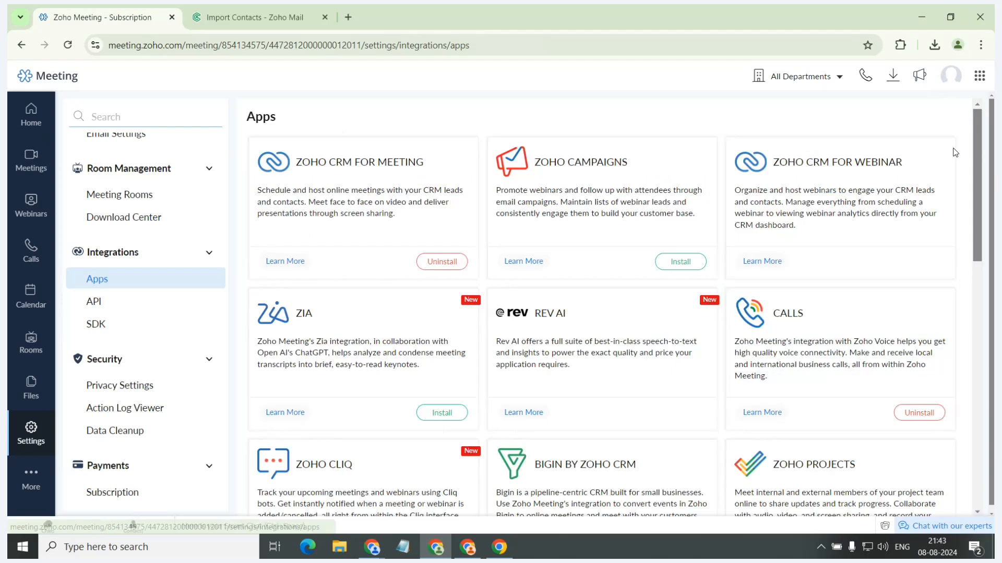
pyautogui.click(829, 324)
pyautogui.click(967, 109)
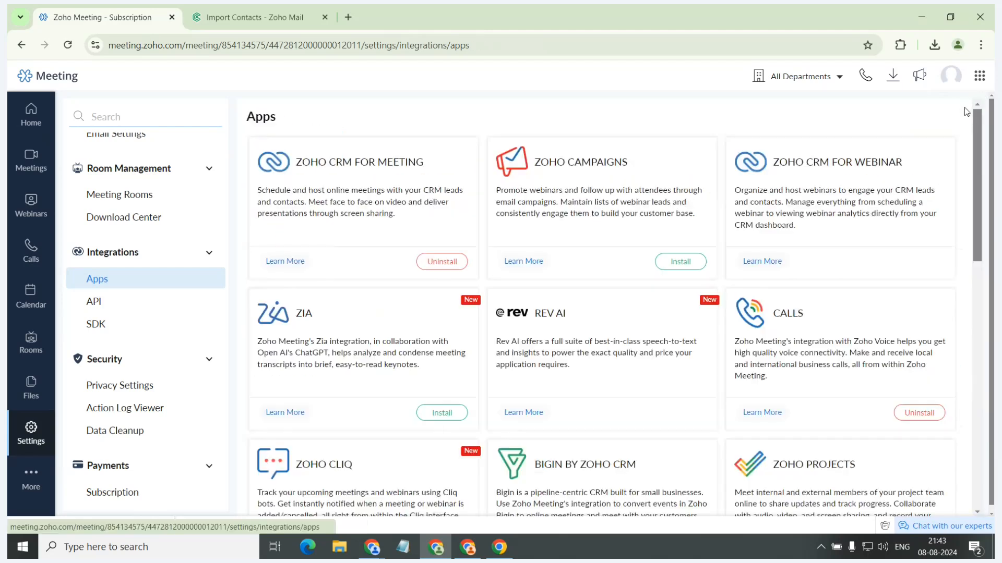
# Find the Microsoft Teams integration among the apps, view its installation steps and key features, and close its page.
pyautogui.scroll(-1, 577, 323)
pyautogui.scroll(-1, 419, 338)
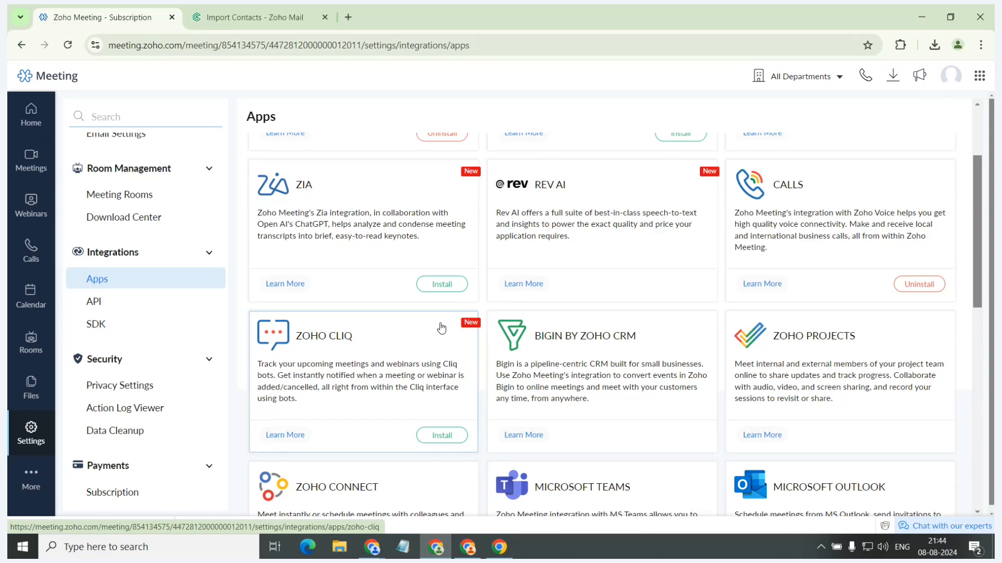
pyautogui.scroll(-1, 637, 349)
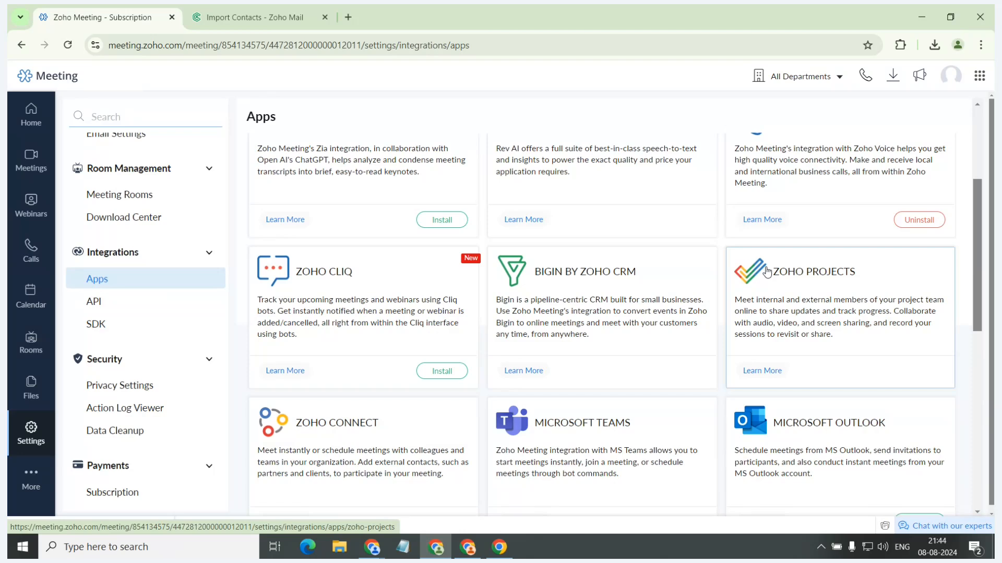
pyautogui.scroll(-1, 766, 272)
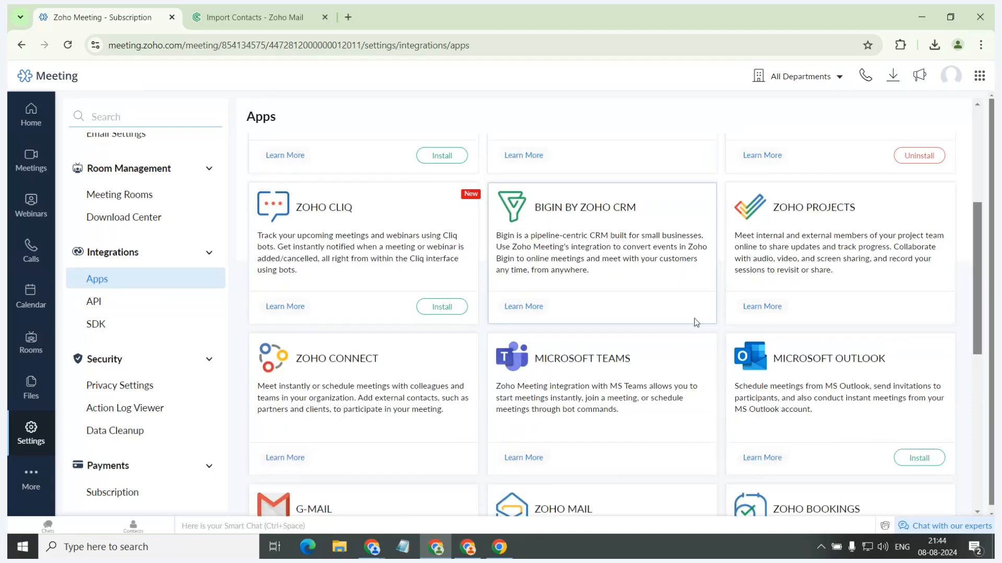
pyautogui.click(671, 362)
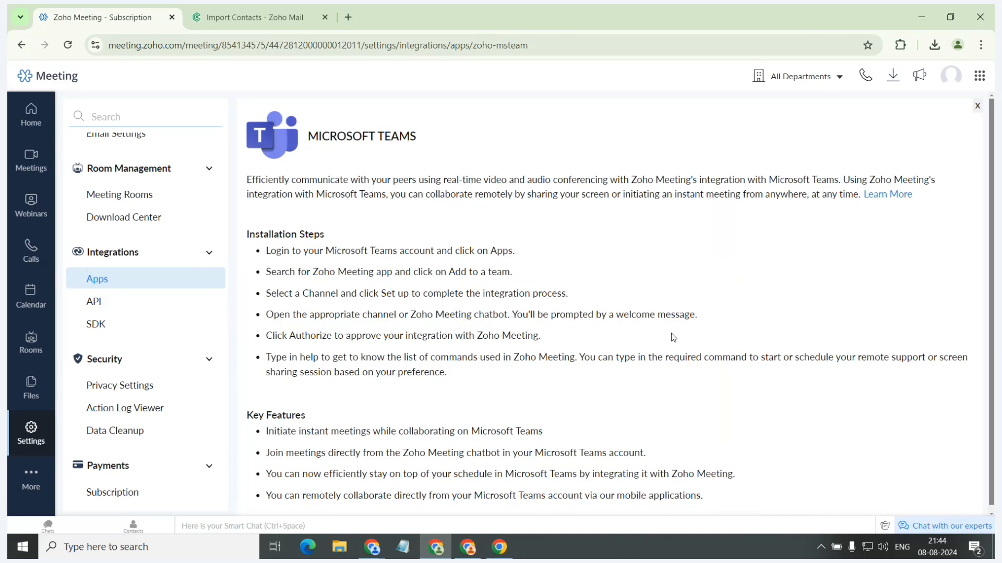
pyautogui.click(977, 106)
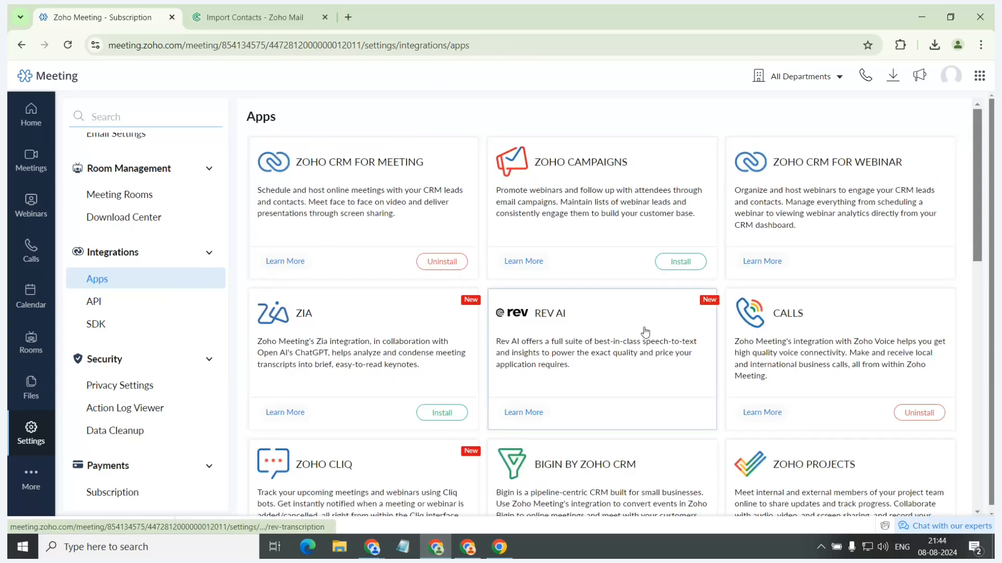
# View the Microsoft Outlook integration's installation steps and key features, and close its page without installing it.
pyautogui.scroll(-5, 646, 332)
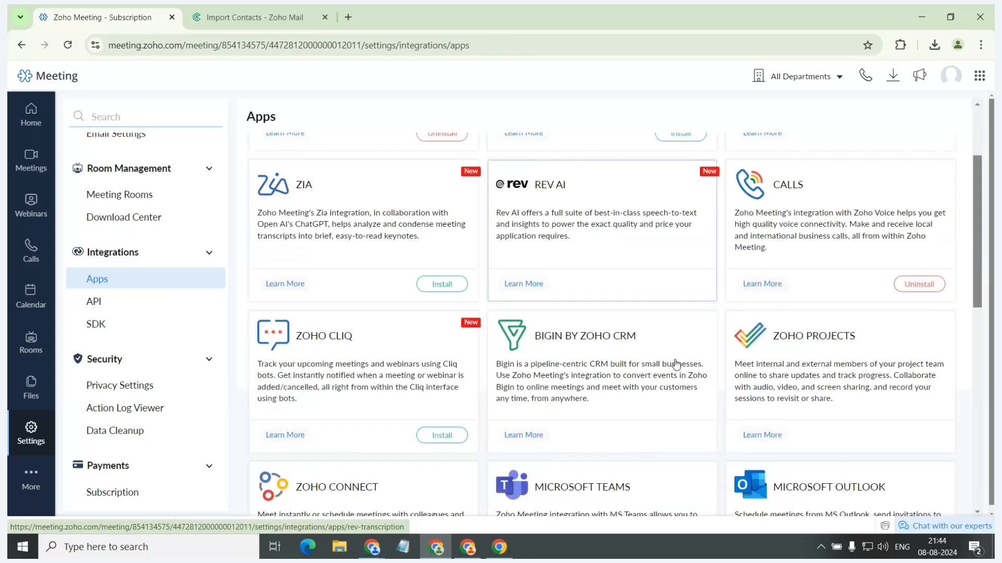
pyautogui.click(794, 311)
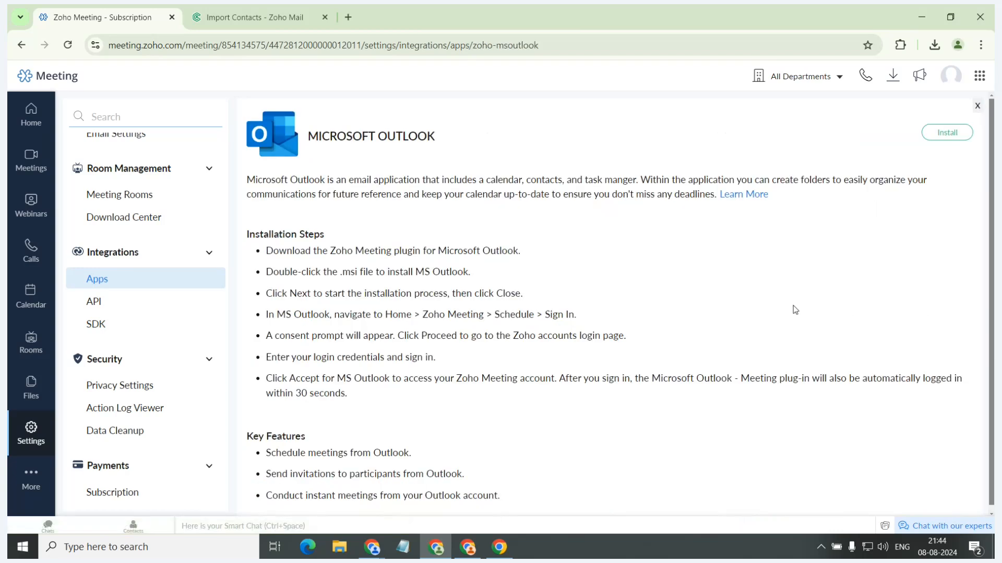
pyautogui.scroll(-1, 794, 310)
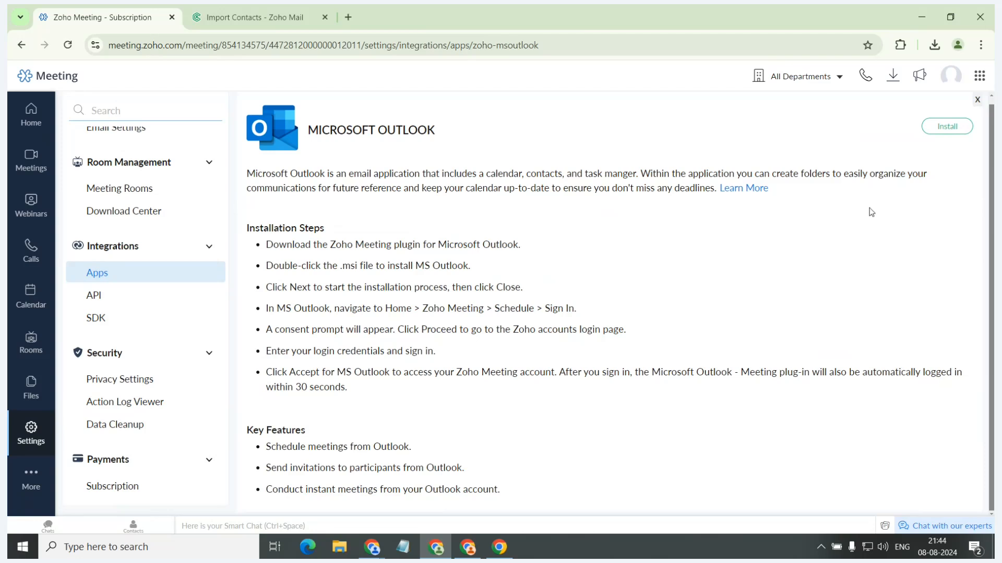
pyautogui.click(977, 100)
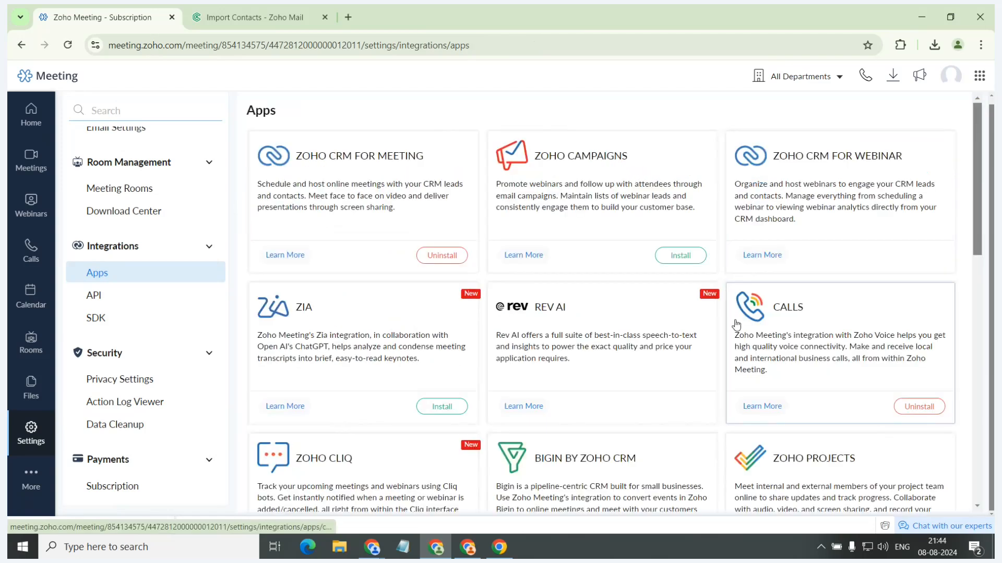
# Find the Zoho Bookings integration further down the apps, view its installation steps and key features, and close its page.
pyautogui.scroll(-5, 736, 339)
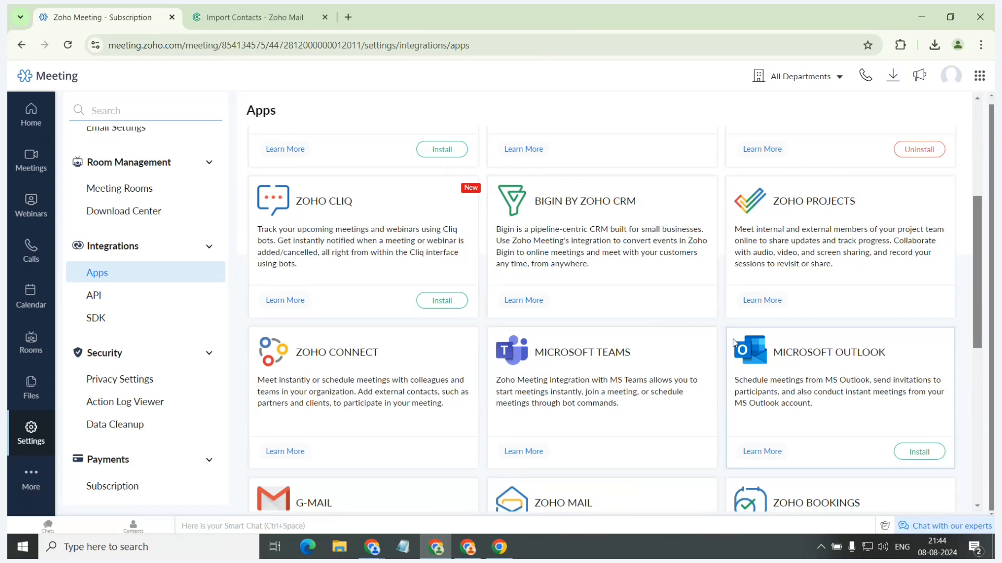
pyautogui.scroll(-1, 735, 343)
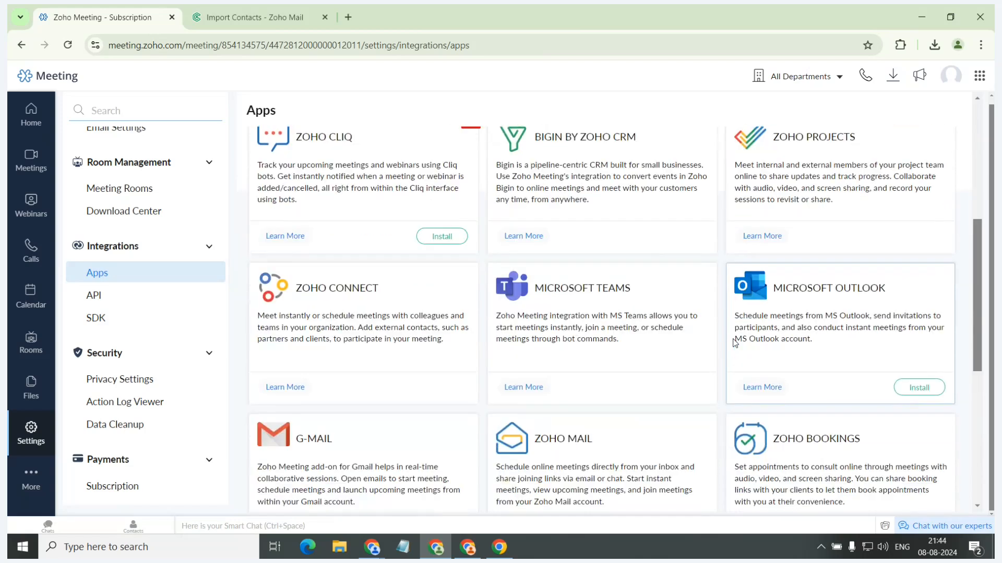
pyautogui.scroll(-1, 735, 343)
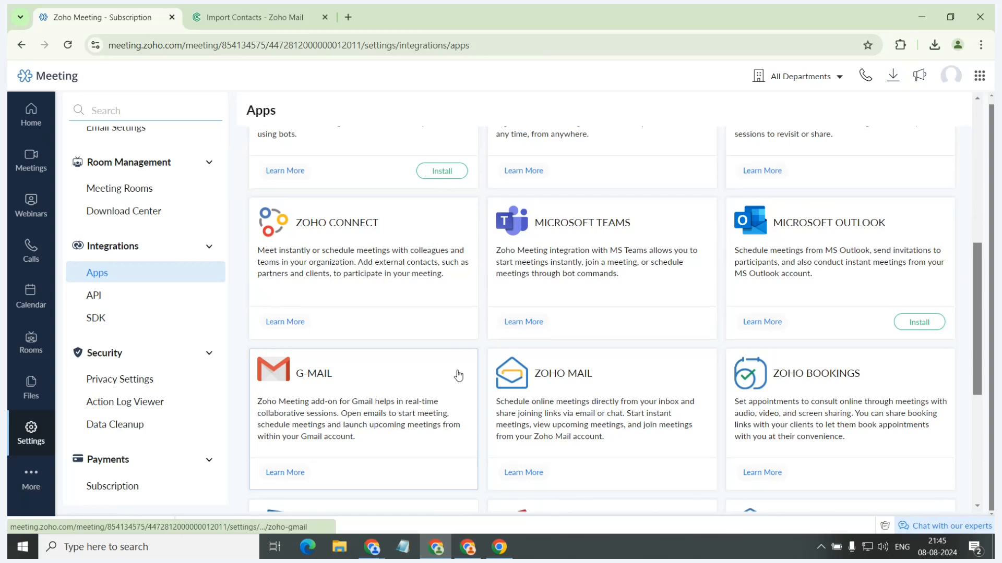
pyautogui.scroll(-1, 458, 376)
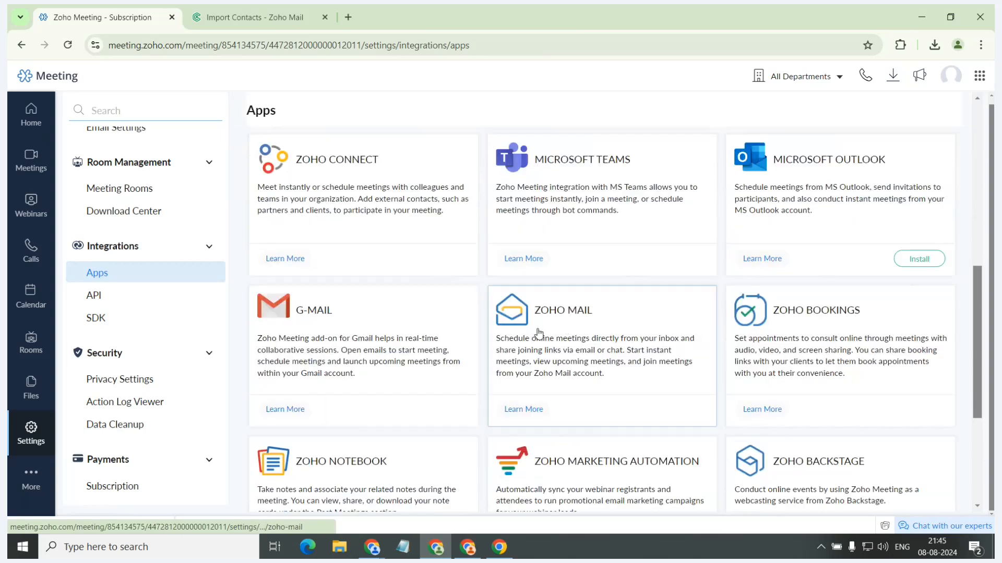
pyautogui.click(760, 324)
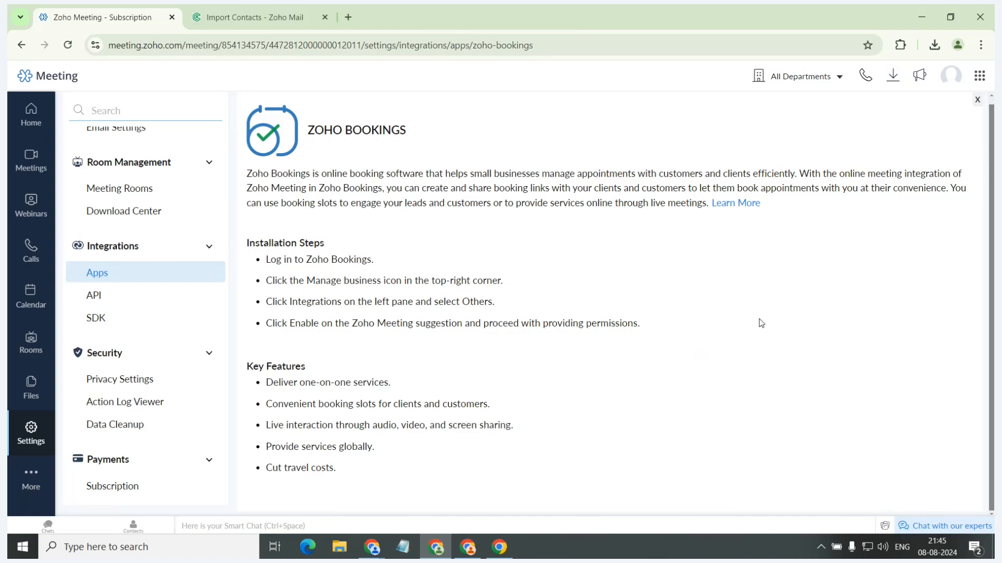
pyautogui.click(977, 99)
# Look over the remaining app integrations, from Zoho Notebook and Zoho Marketing Automation to Zoho Flow.
pyautogui.scroll(-1, 795, 248)
pyautogui.scroll(1, 798, 248)
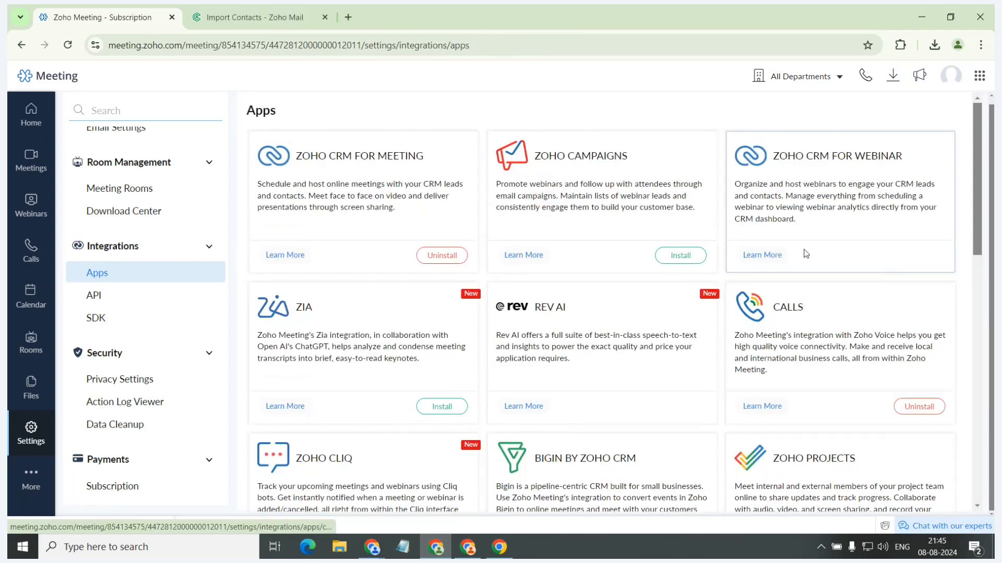
pyautogui.scroll(-15, 803, 246)
pyautogui.scroll(2, 814, 238)
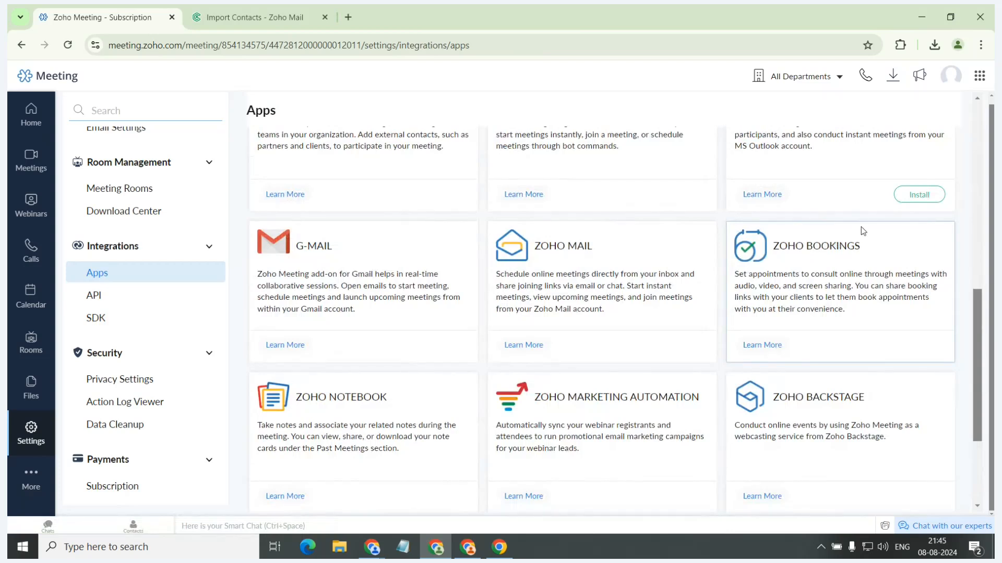
pyautogui.scroll(-2, 864, 231)
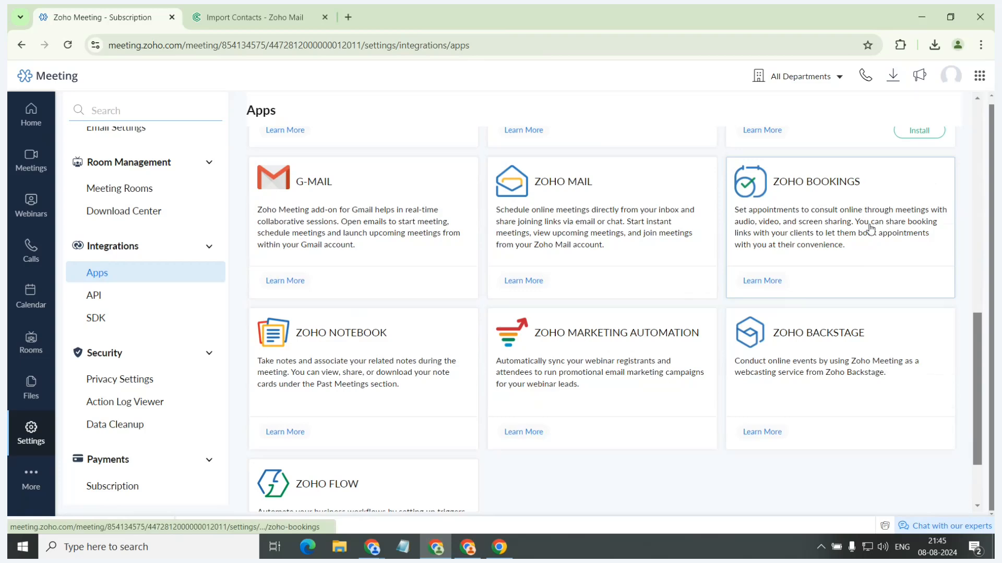
pyautogui.scroll(-1, 868, 230)
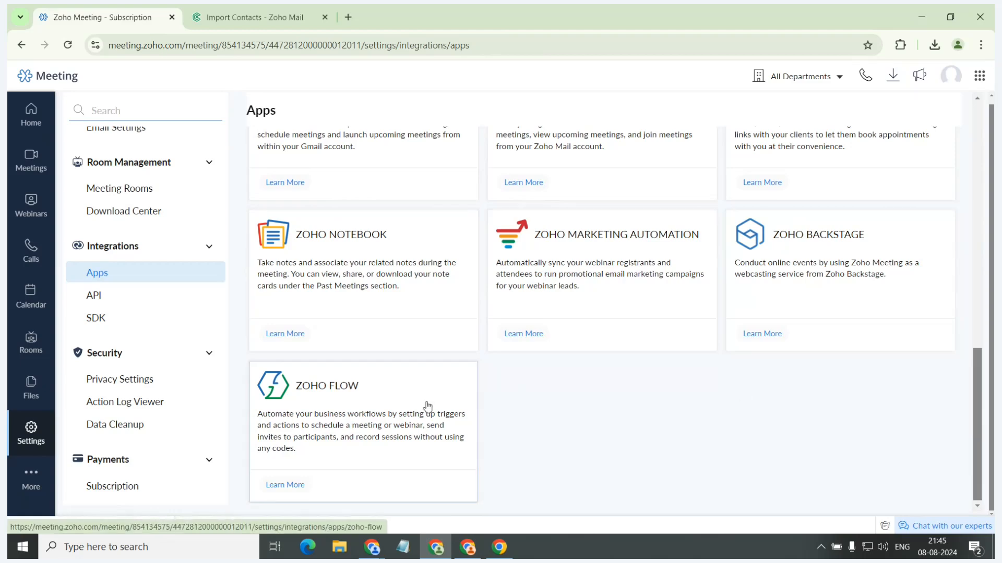
# Review the API integration page's steps for obtaining an OAuth token, and open the API documentation.
pyautogui.click(121, 297)
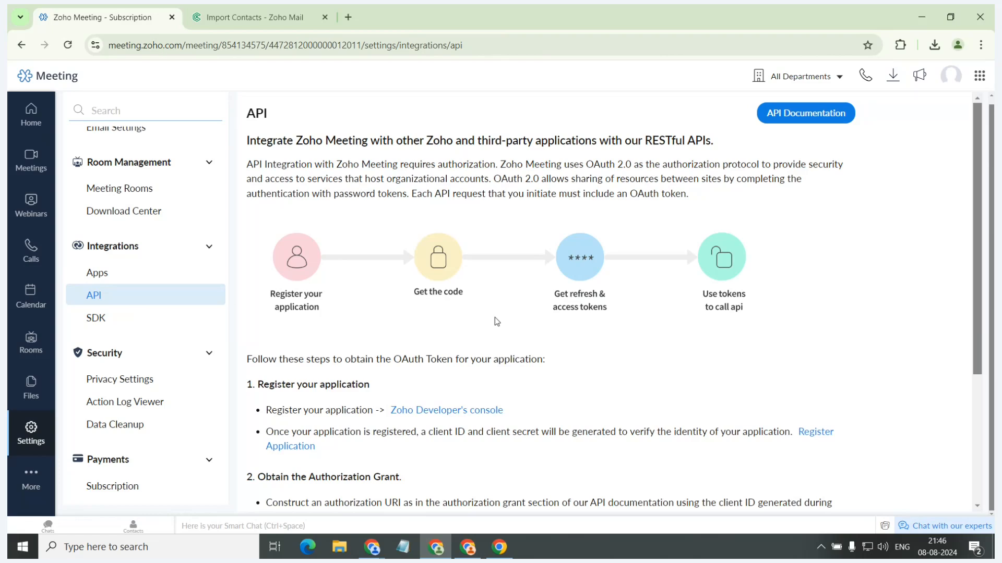
pyautogui.scroll(-1, 497, 322)
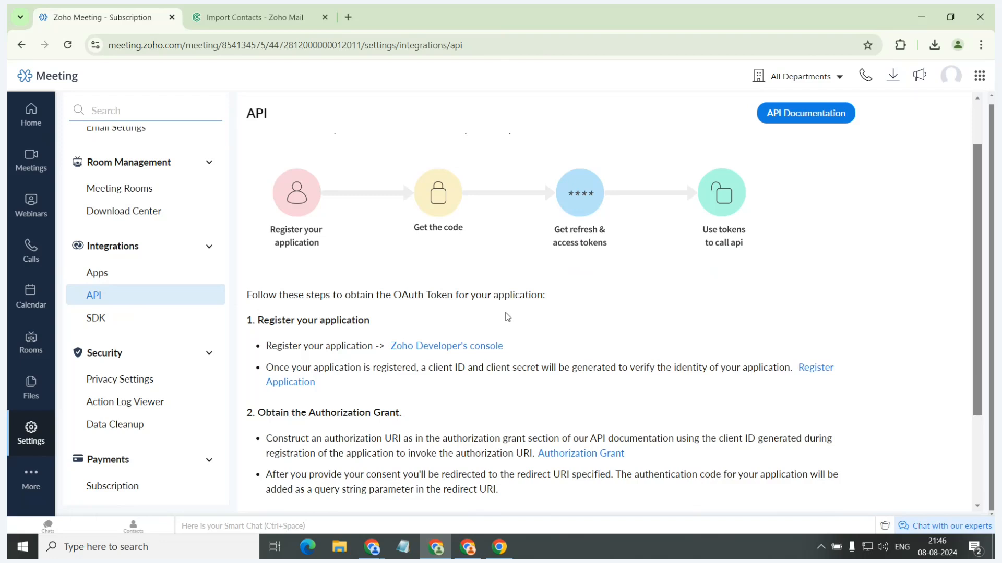
pyautogui.scroll(-1, 507, 317)
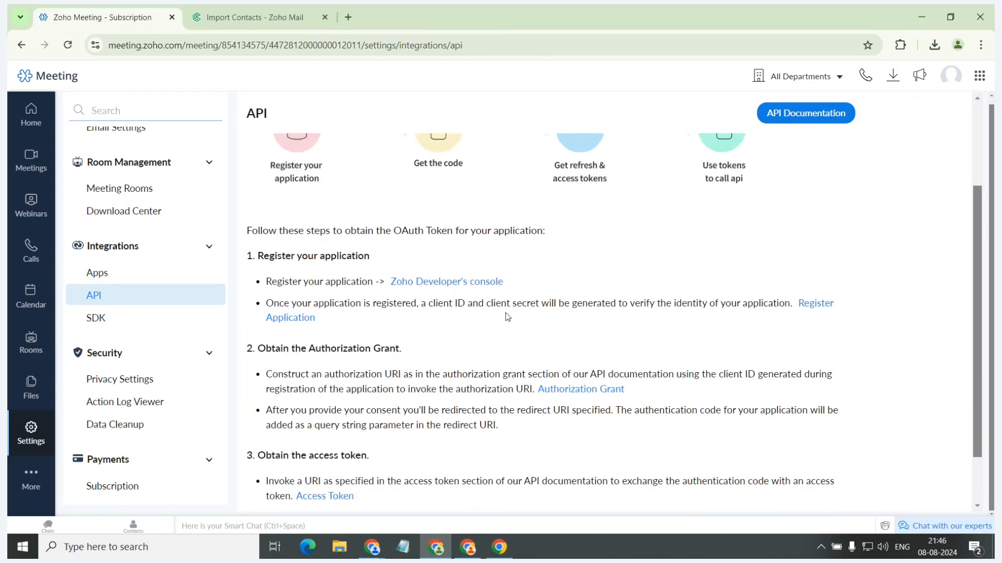
pyautogui.scroll(-1, 507, 317)
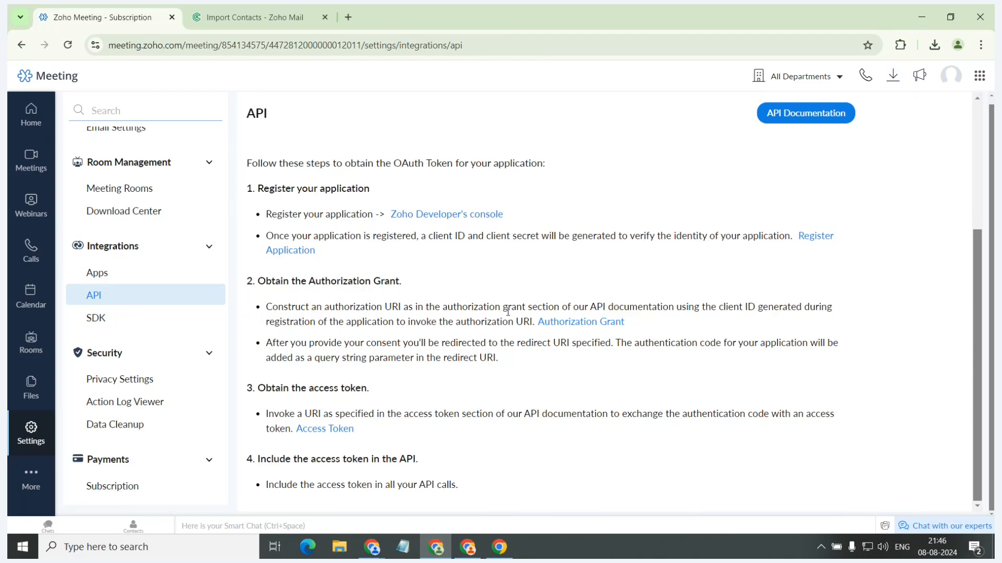
pyautogui.click(804, 114)
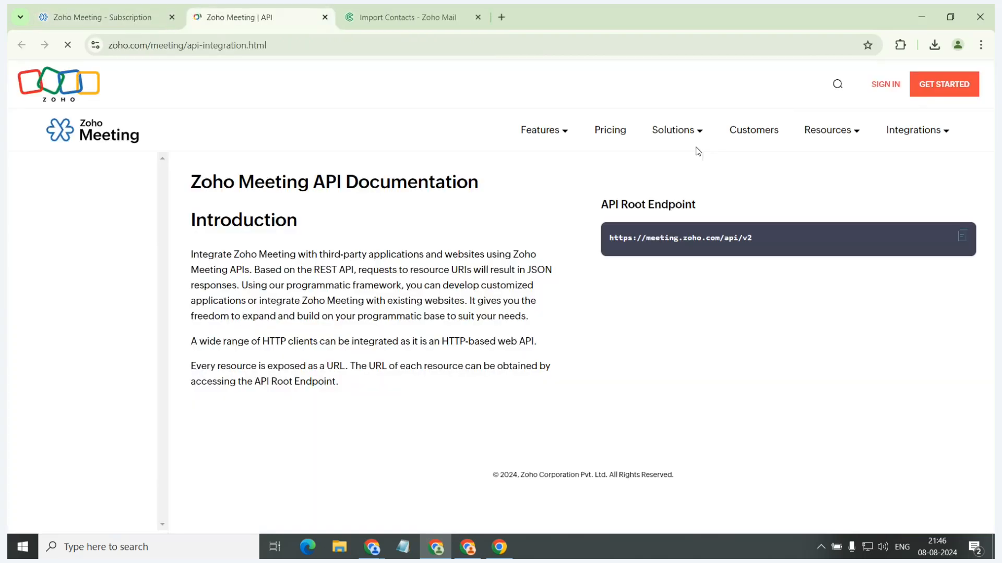
# Review the Getting Started and Meeting sections of the Zoho Meeting API documentation.
pyautogui.click(63, 220)
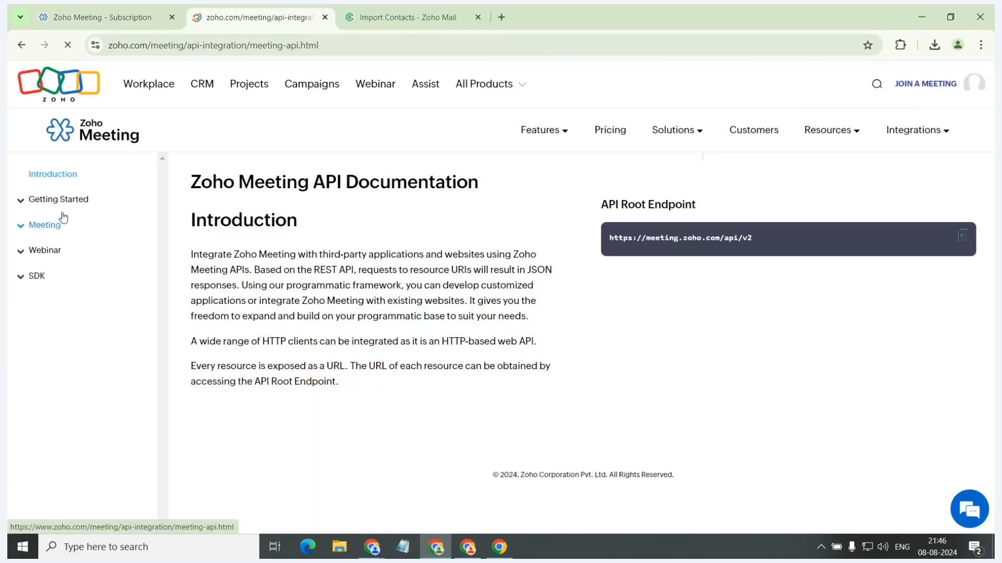
pyautogui.click(77, 201)
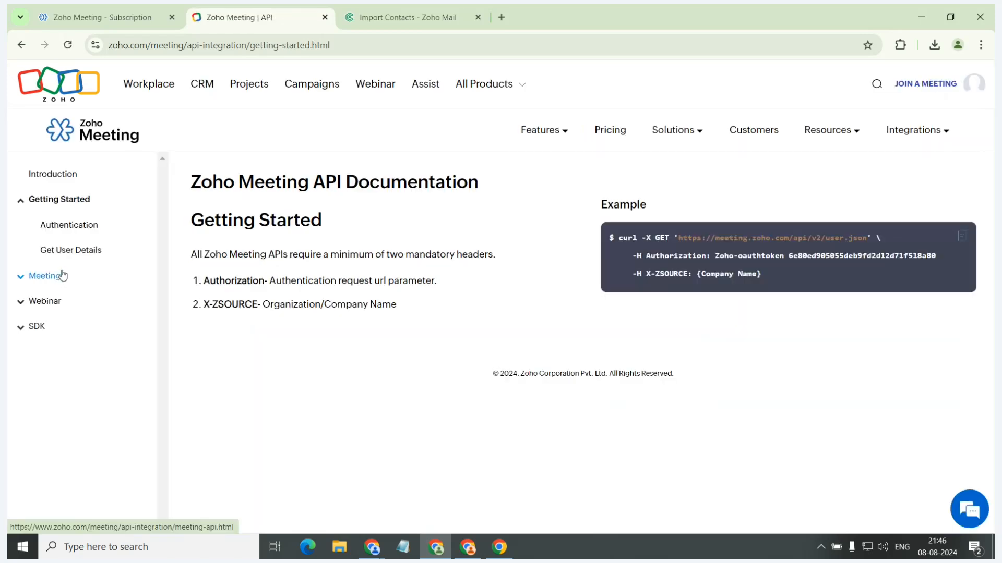
pyautogui.click(63, 276)
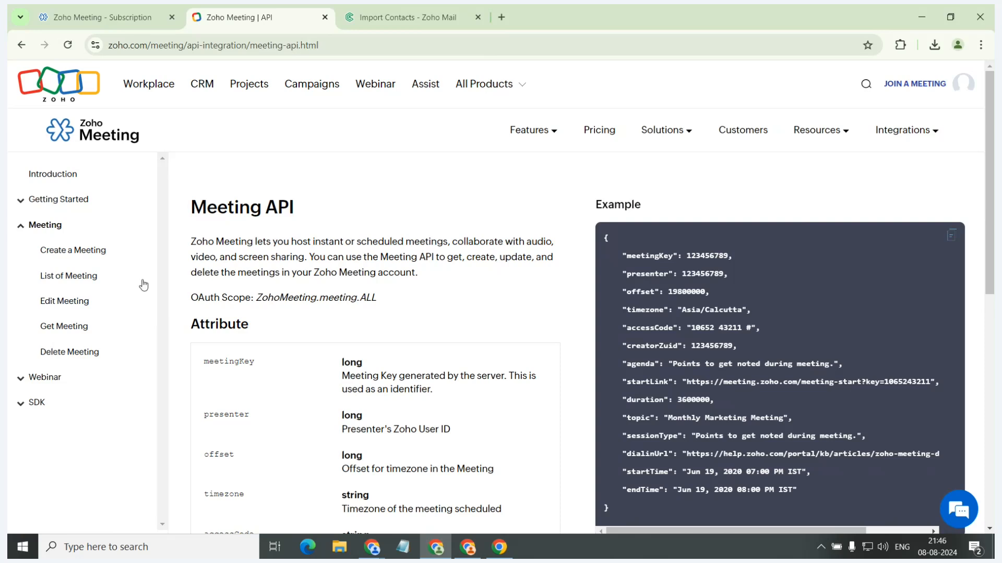
# Return to the integration settings, open the Web SDK's developer document, and start the SDK trial to view its domain registration and configuration stages.
pyautogui.click(74, 9)
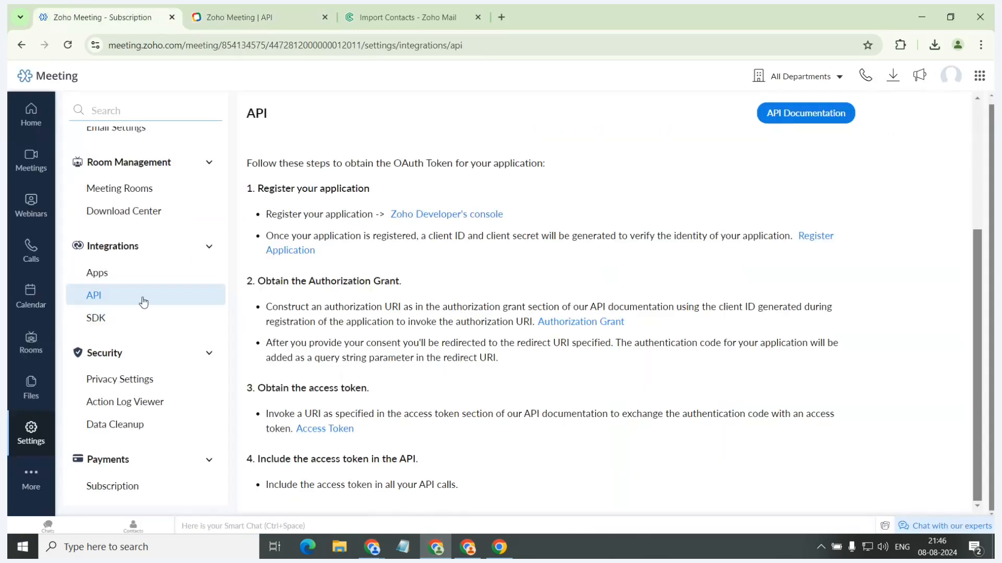
pyautogui.click(110, 314)
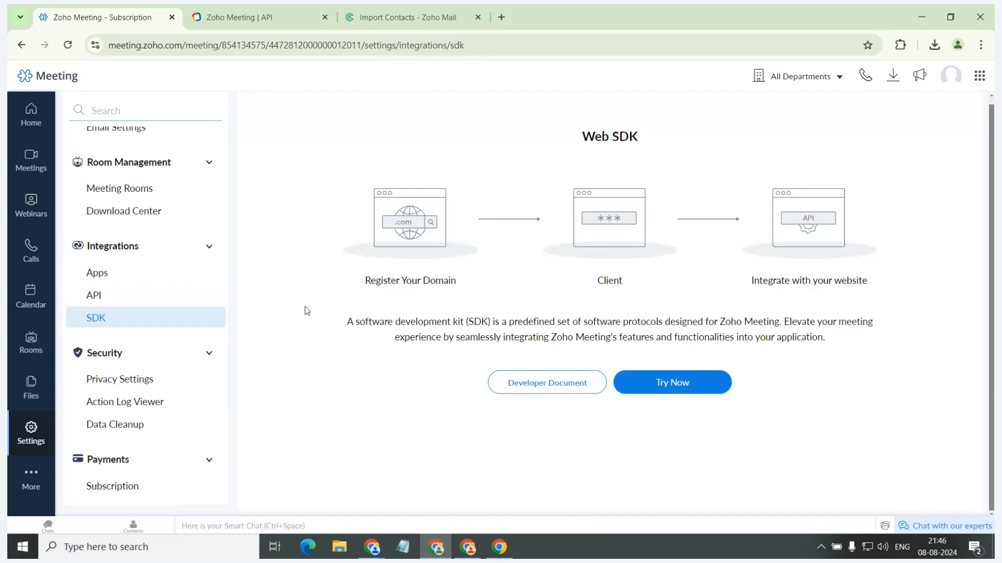
pyautogui.click(521, 382)
pyautogui.click(112, 15)
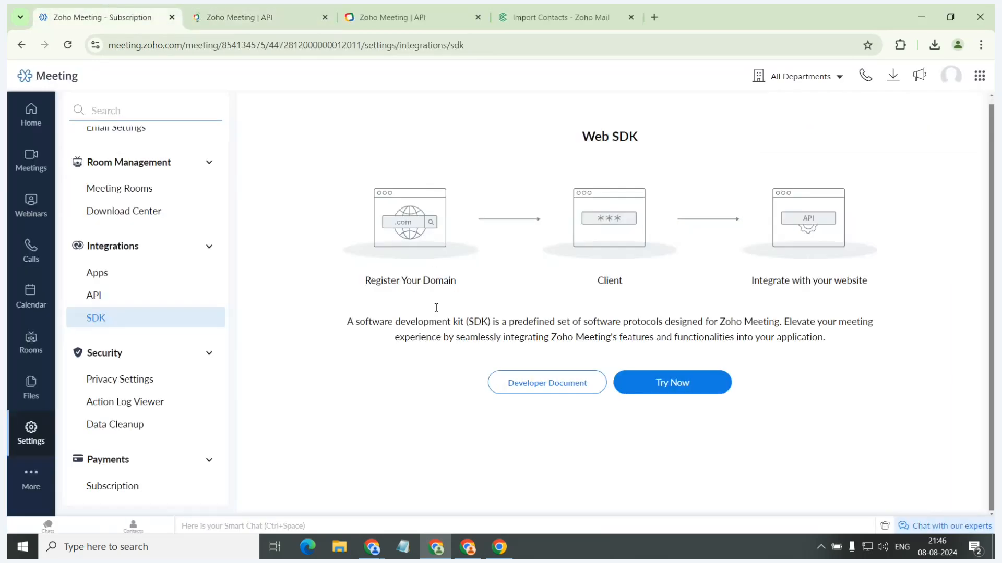
pyautogui.click(643, 381)
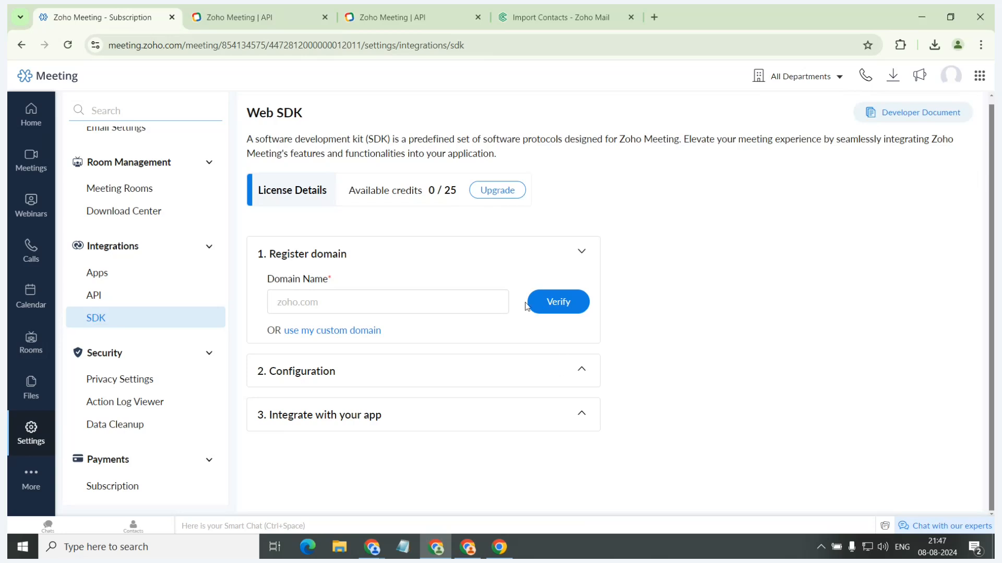
# Go through the SDK documentation topics from Create an Instant Session to Convert into SDK Sessions, and return to the Web SDK settings.
pyautogui.click(252, 8)
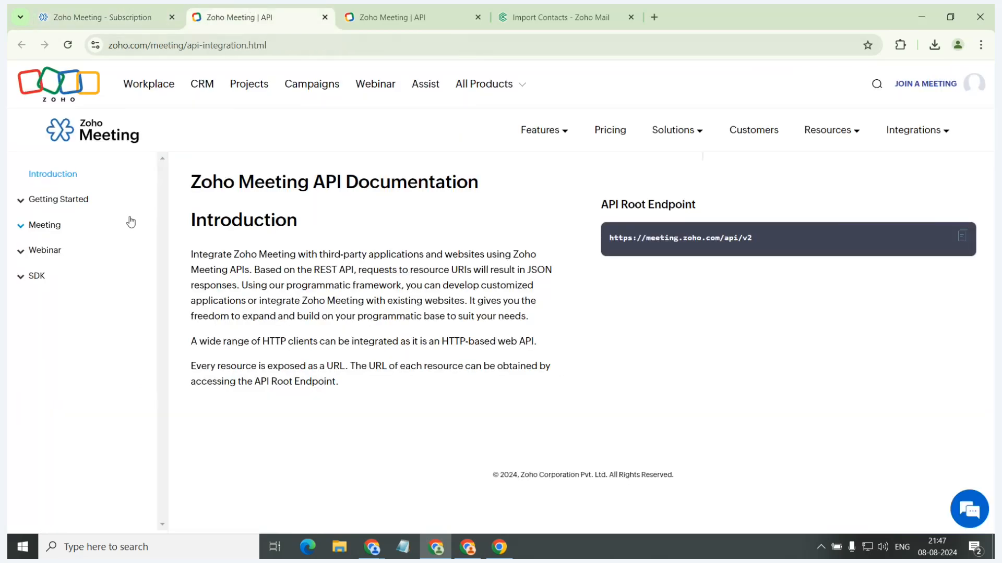
pyautogui.click(71, 278)
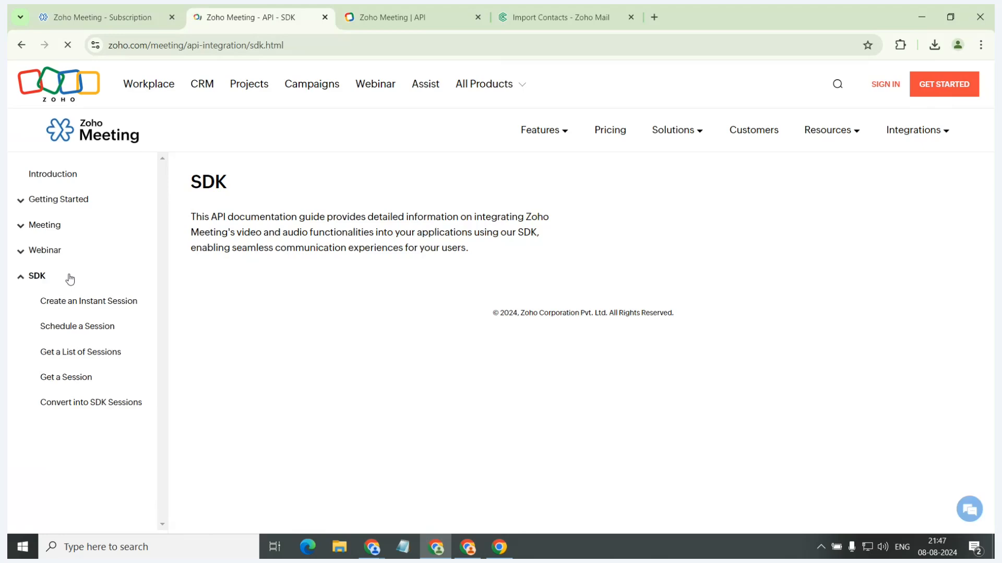
pyautogui.click(112, 301)
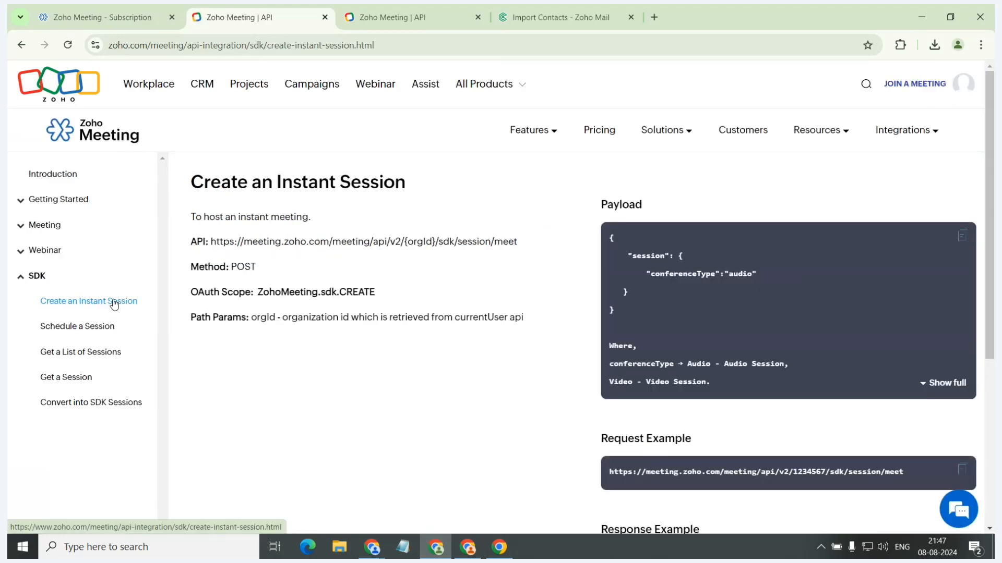
pyautogui.click(110, 329)
pyautogui.click(96, 354)
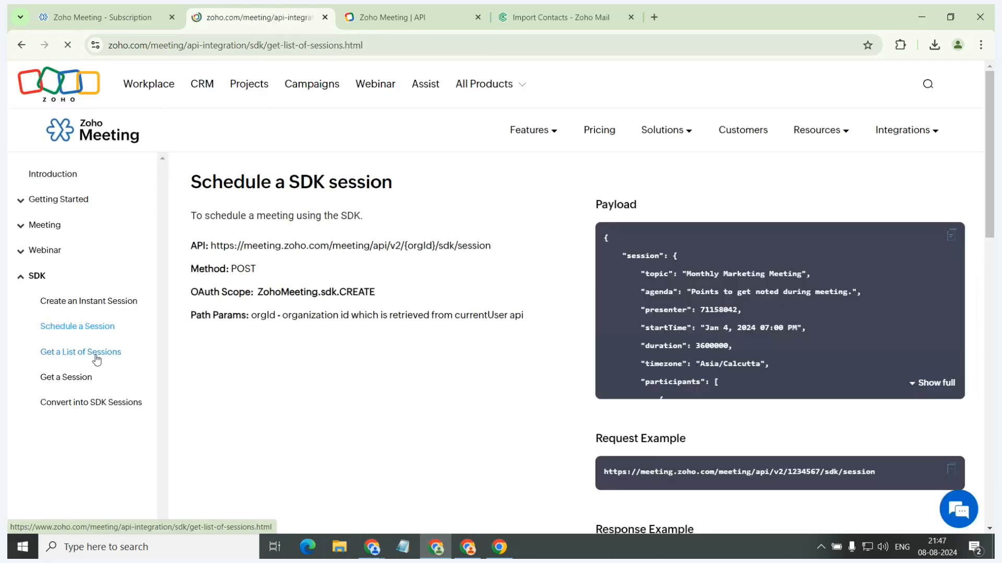
pyautogui.click(78, 378)
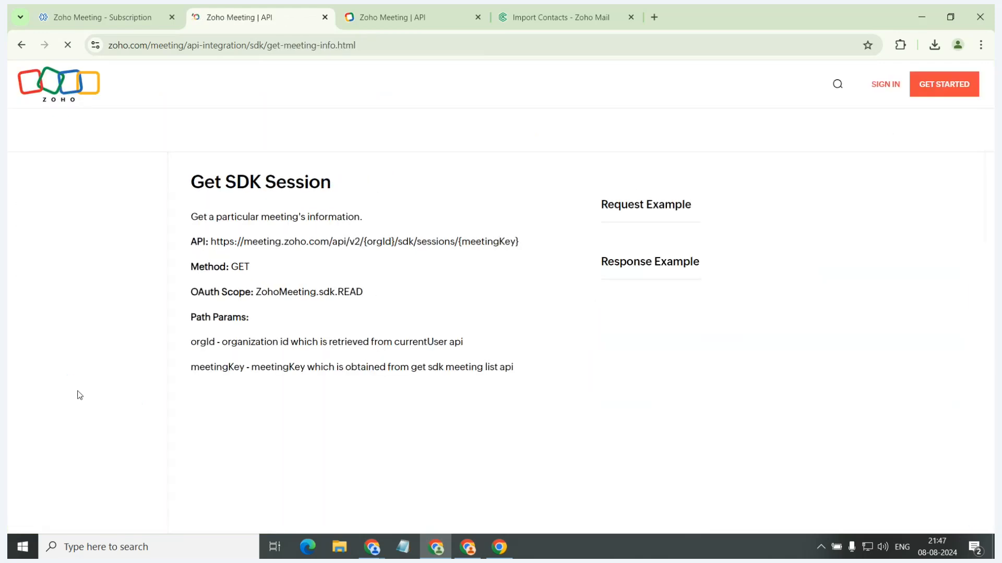
pyautogui.click(78, 402)
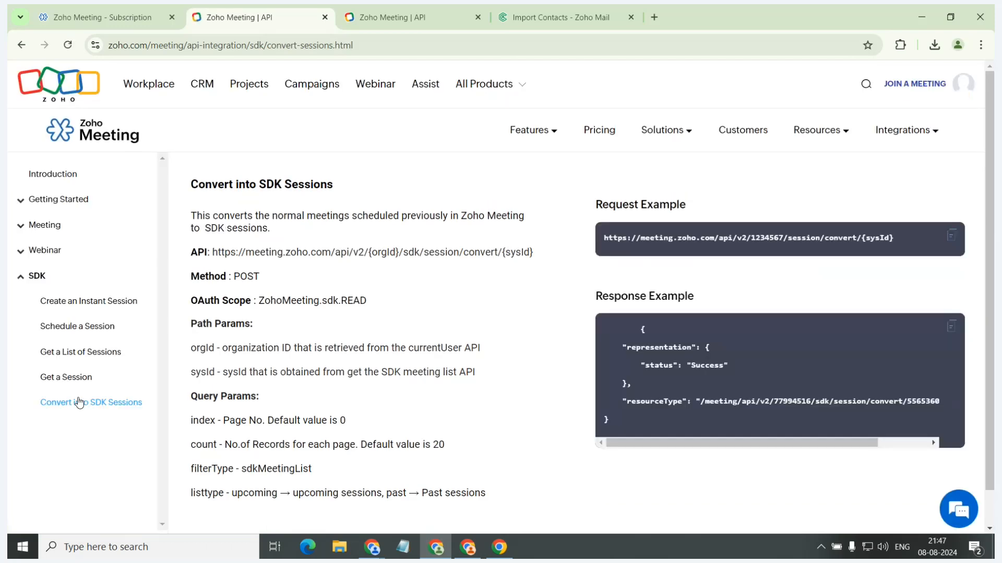
pyautogui.click(94, 9)
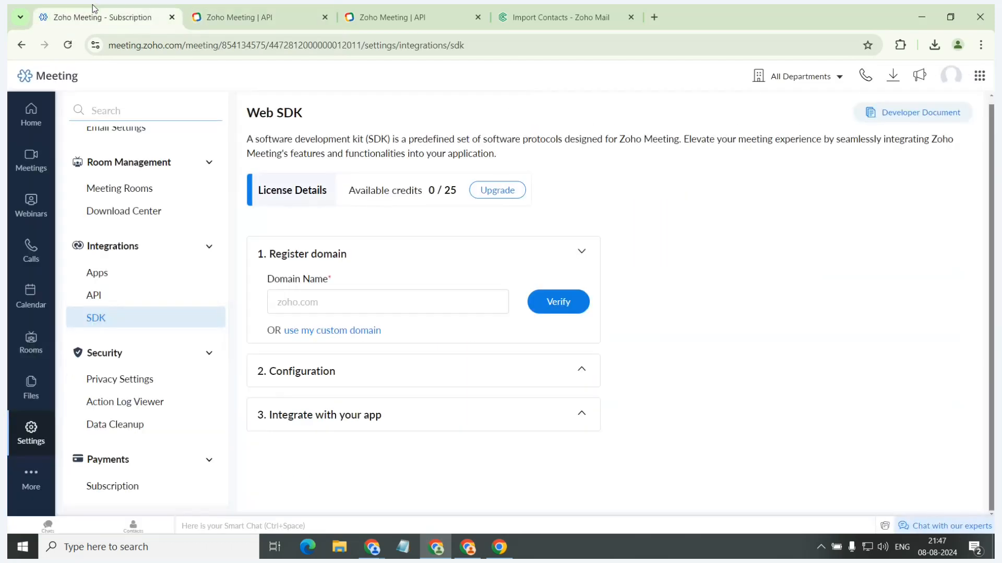
# From the home page, view the downloadable apps and extensions, open the Outlook plugin page, and return without downloading it.
pyautogui.click(33, 112)
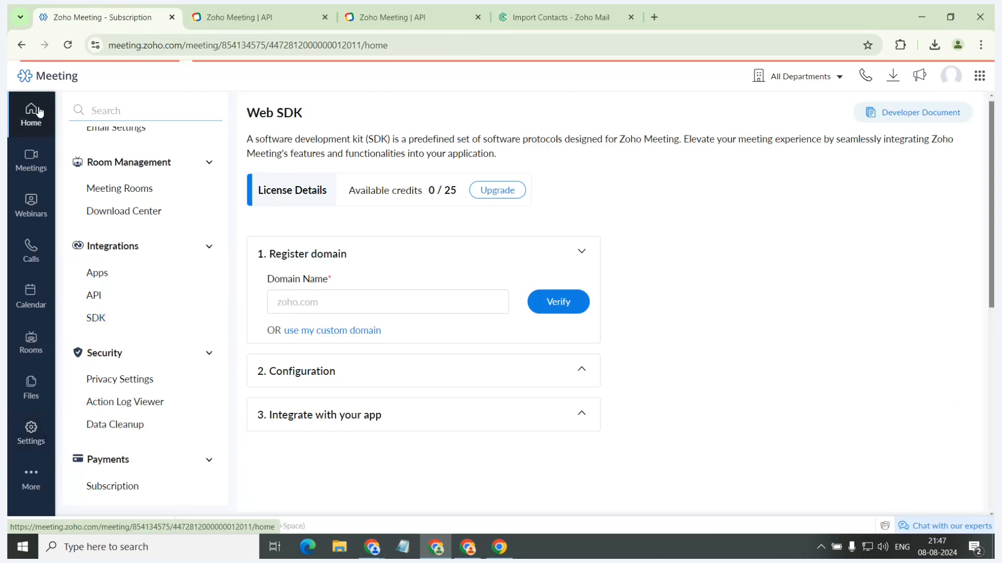
pyautogui.click(893, 76)
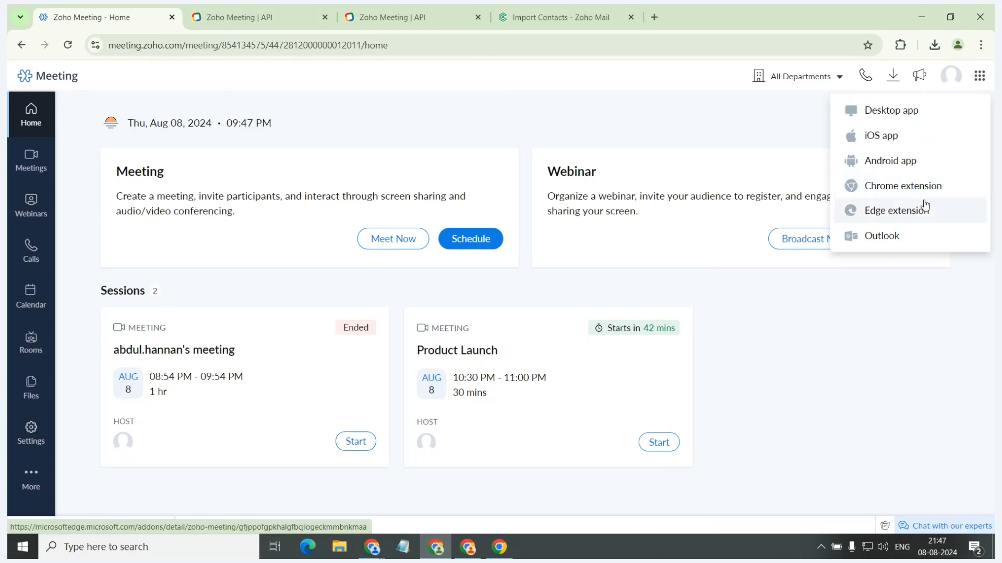
pyautogui.click(920, 236)
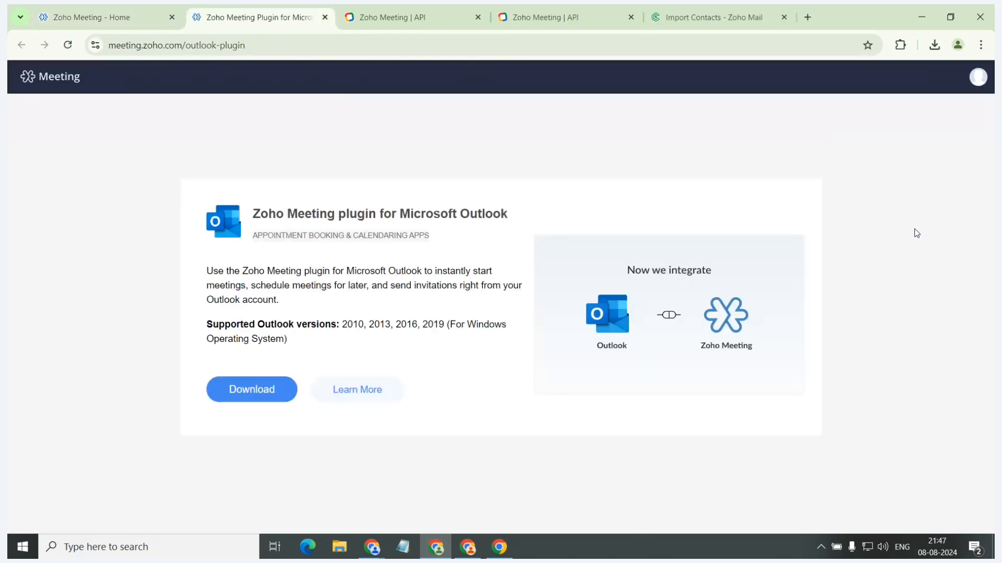
pyautogui.click(60, 18)
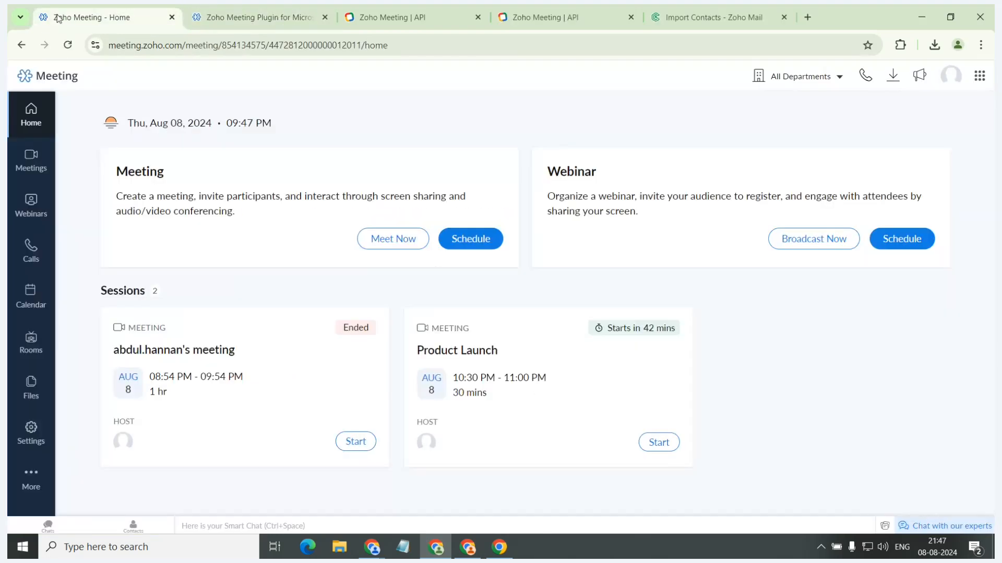
# View the profile account options and the list of organizations, and return to the home page.
pyautogui.click(945, 84)
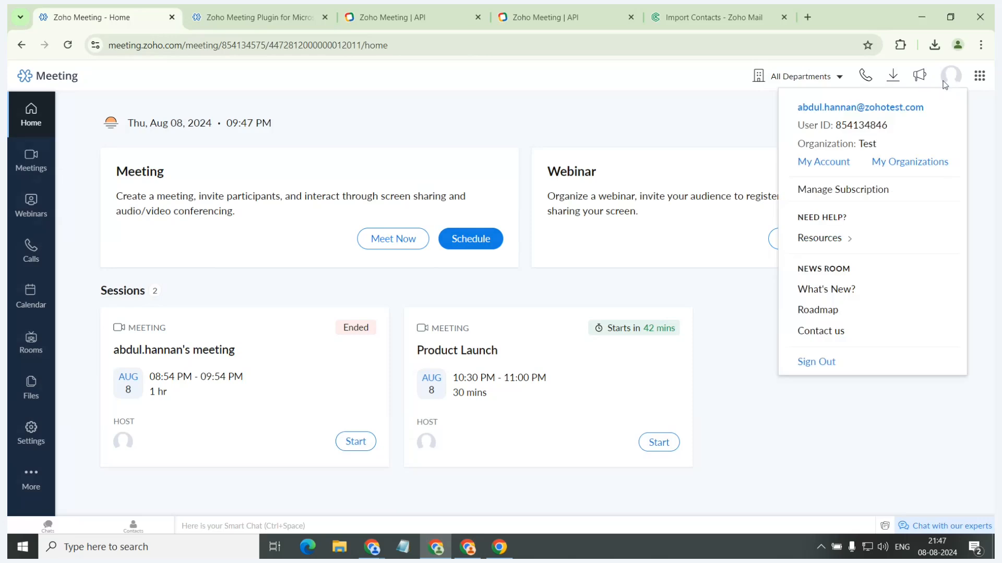
pyautogui.click(937, 164)
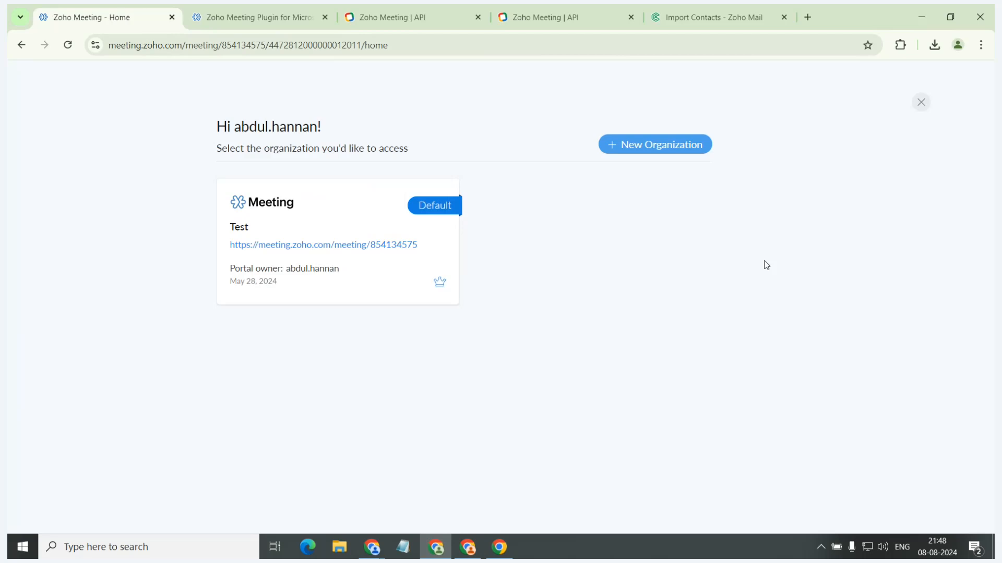
pyautogui.click(923, 101)
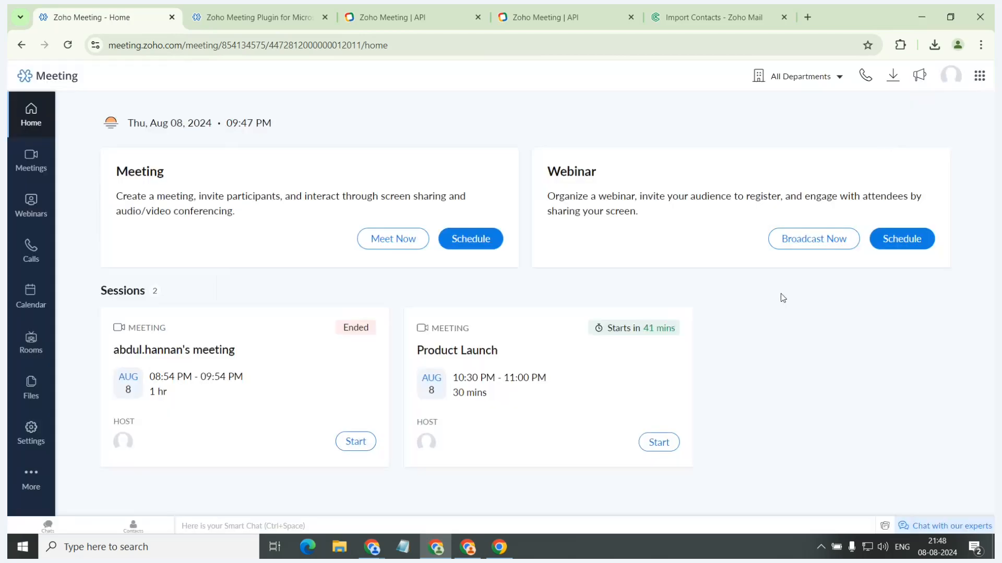
pyautogui.click(951, 77)
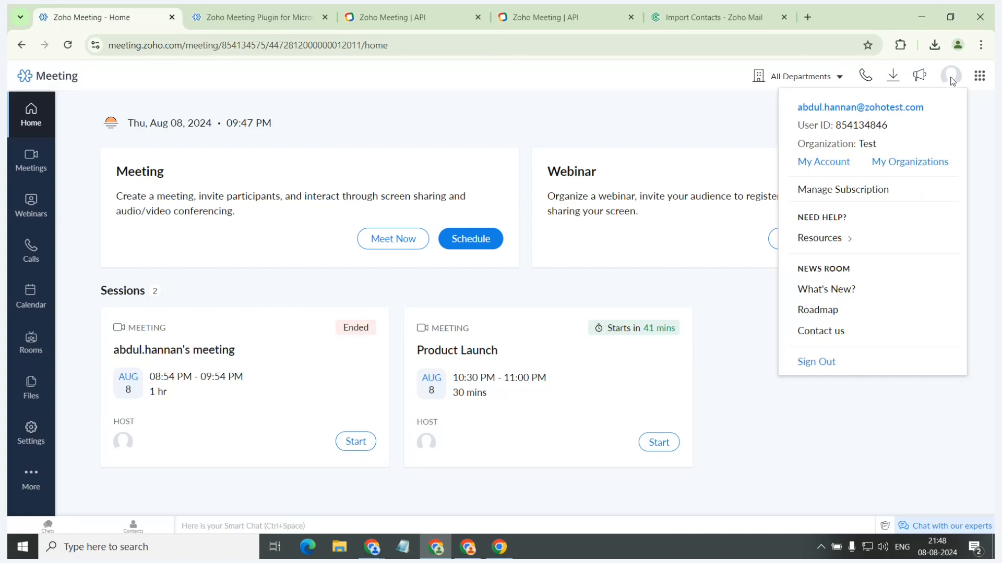
pyautogui.click(708, 83)
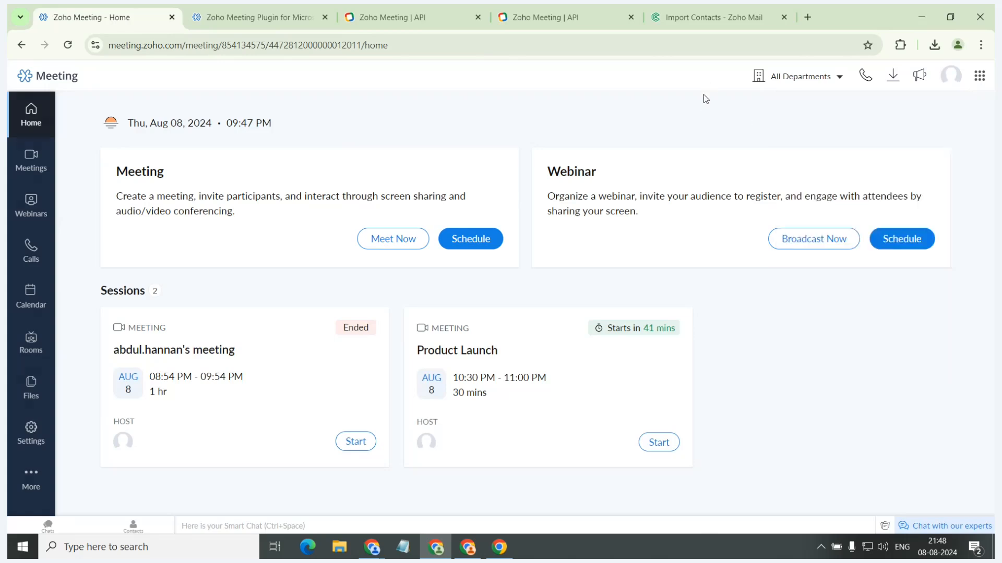
# Switch to the slide presentation and advance from Integrations to the "What is in Pipeline?" slide.
pyautogui.hotkey('alt', 'Tab')
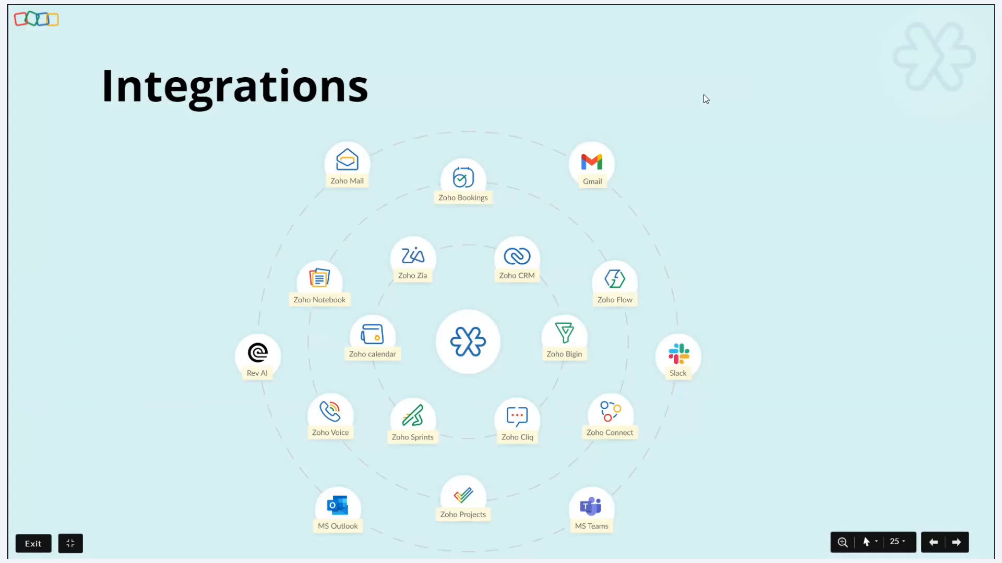
pyautogui.press('Right')
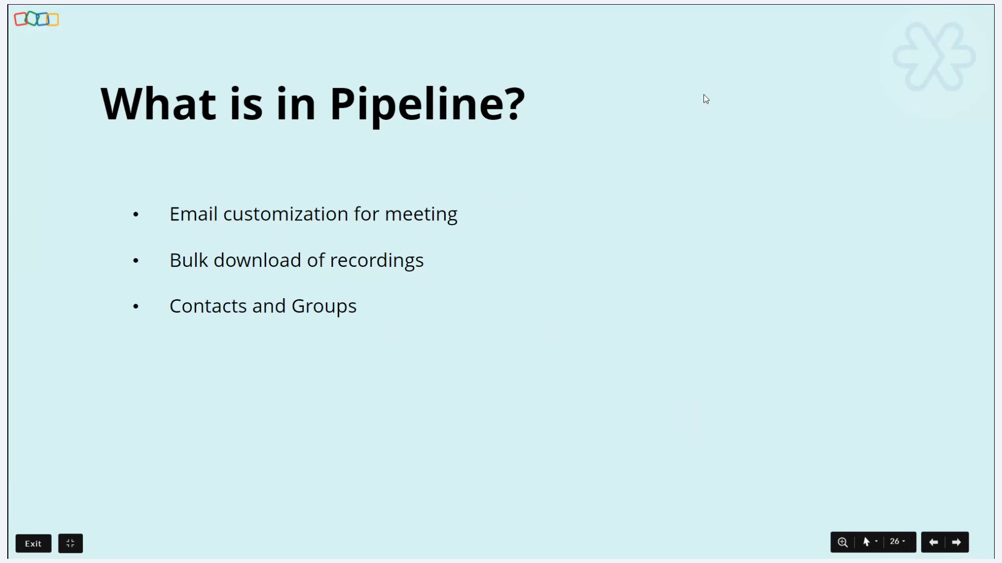